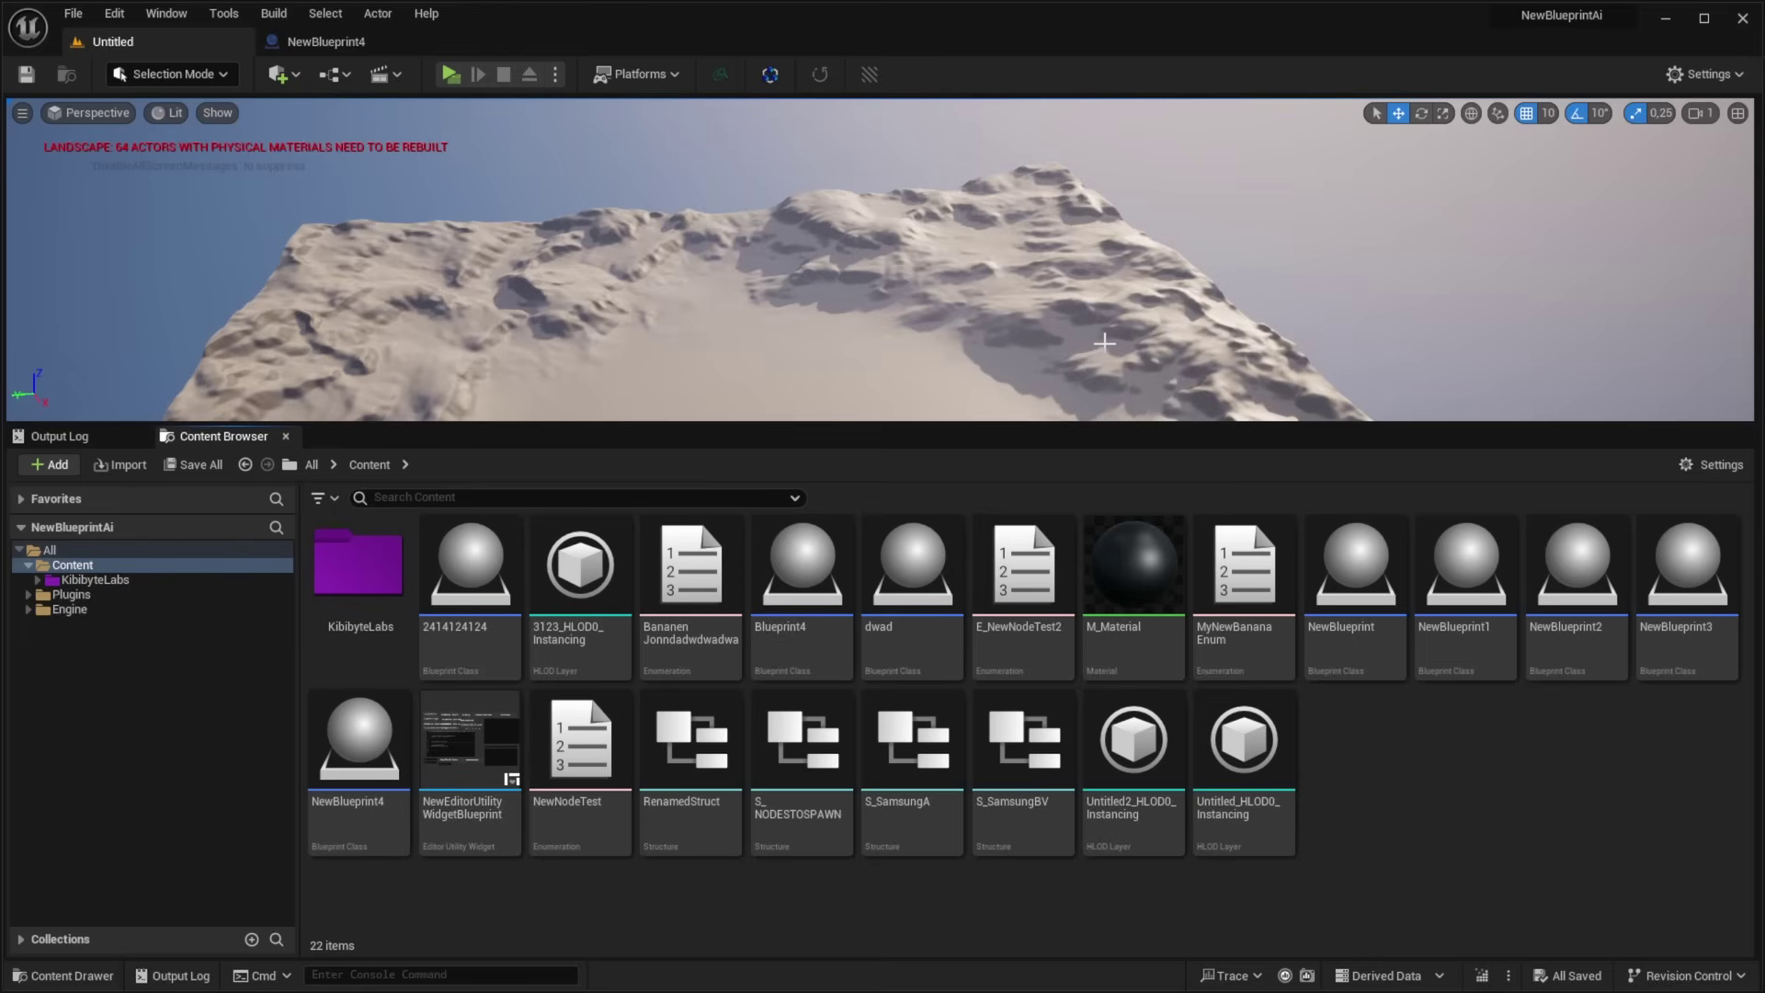
Open the AI chat panel, move it to the top-right, and open NewBlueprint4's Event Graph.
left_click(869, 73)
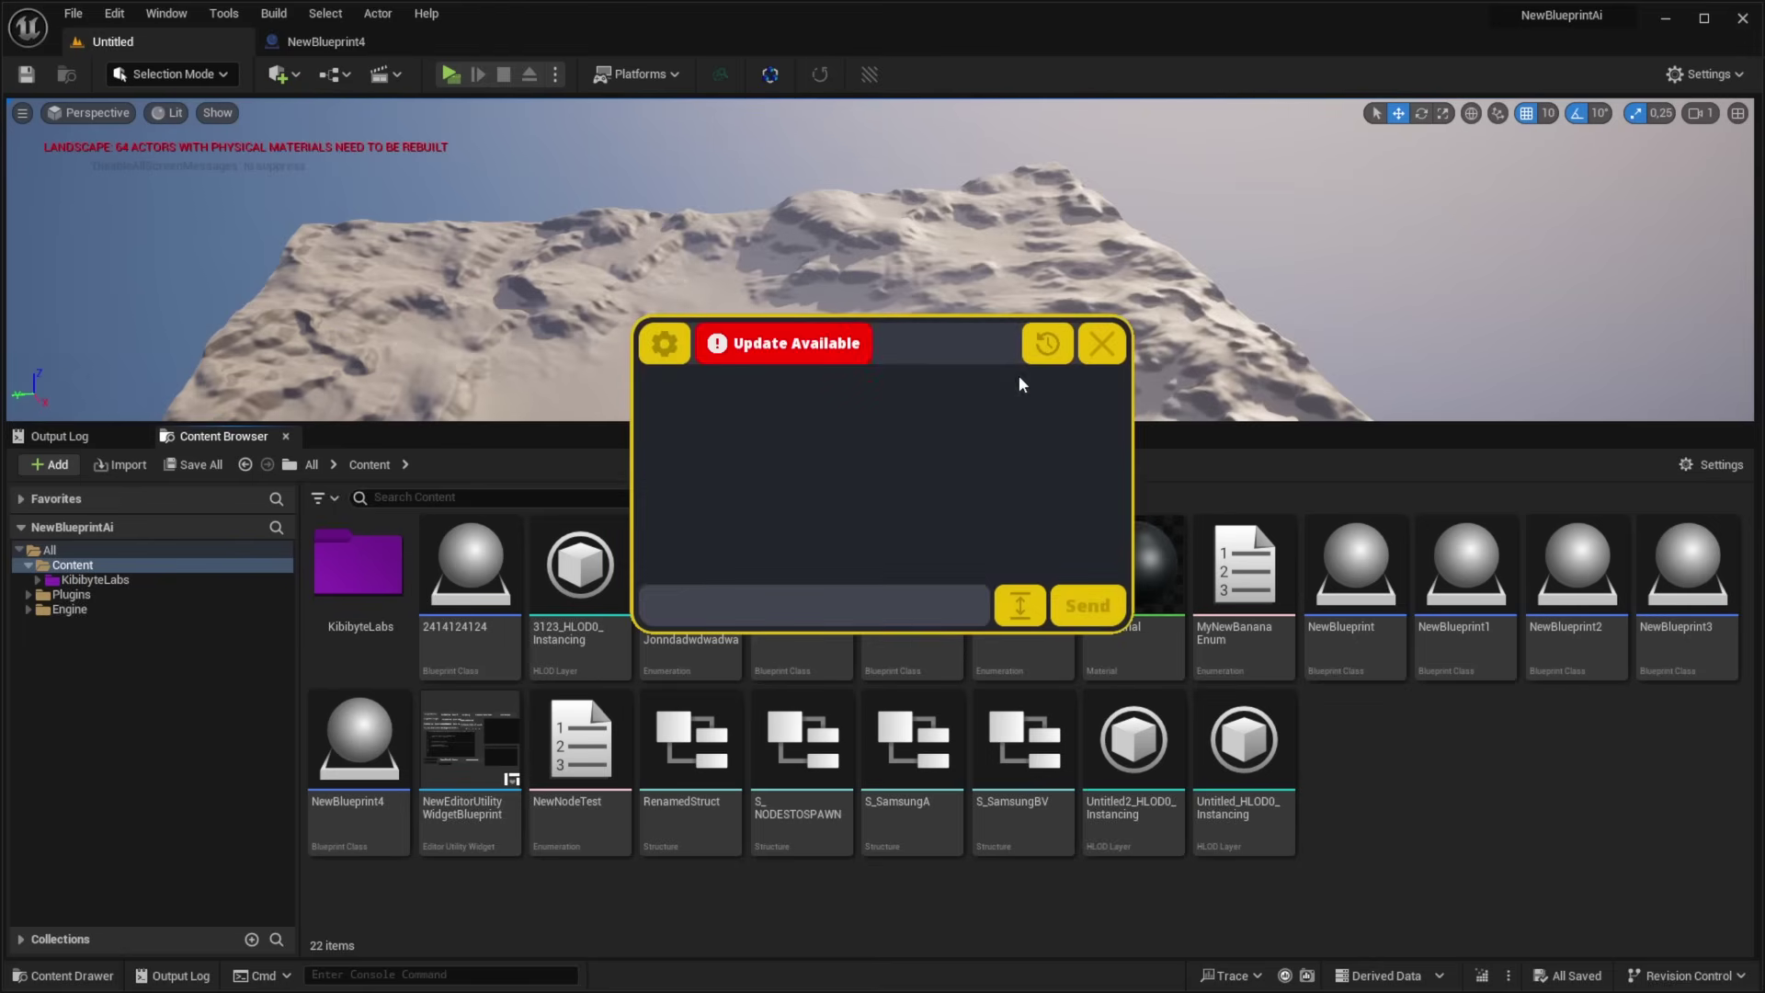
left_click_drag(1019, 384, 1576, 120)
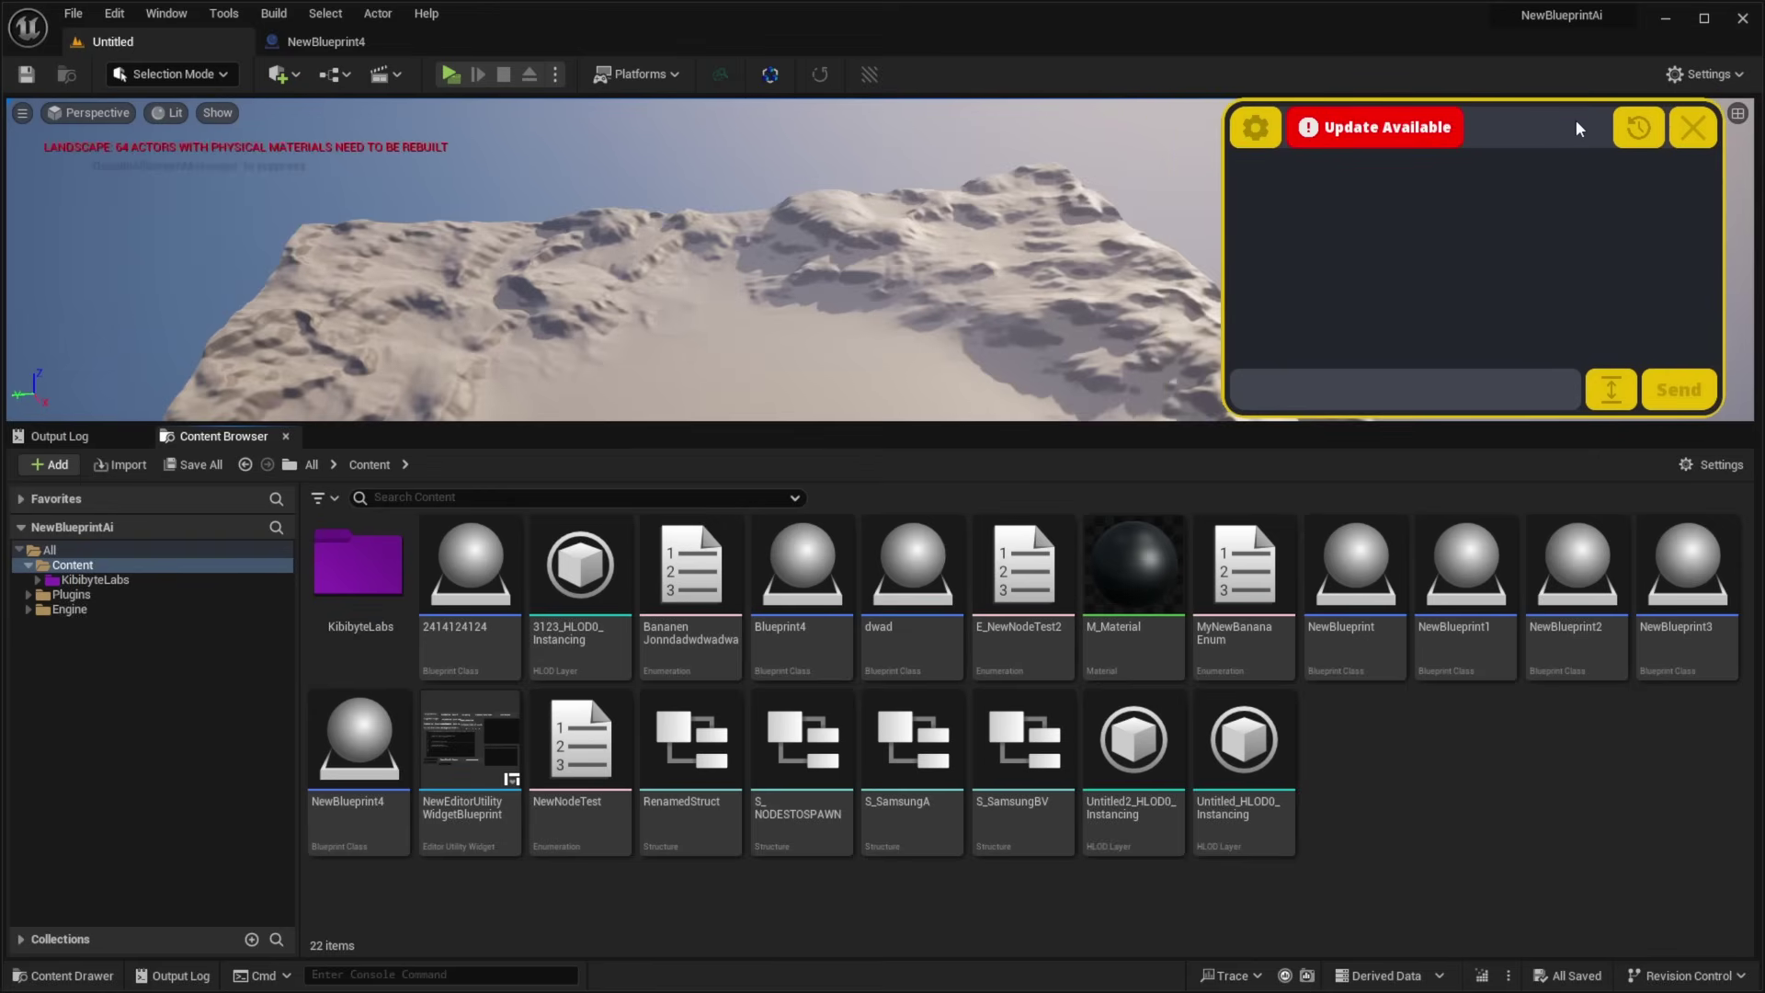
left_click(335, 740)
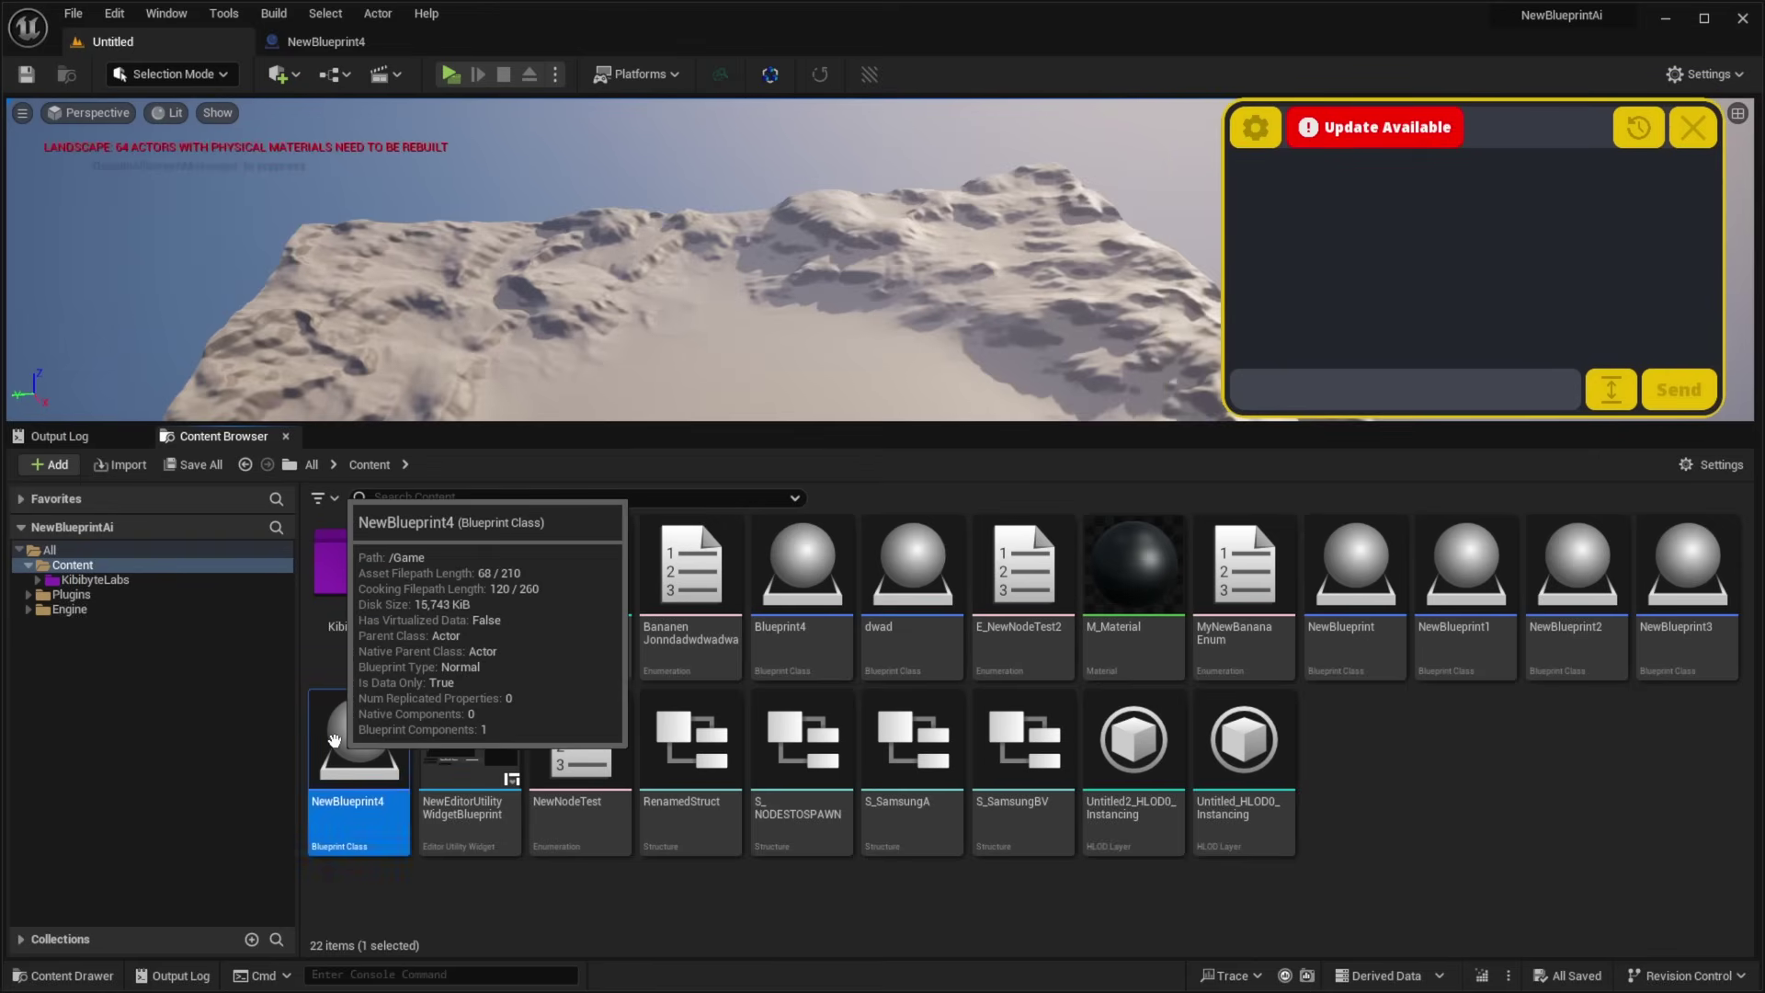
double_click(334, 740)
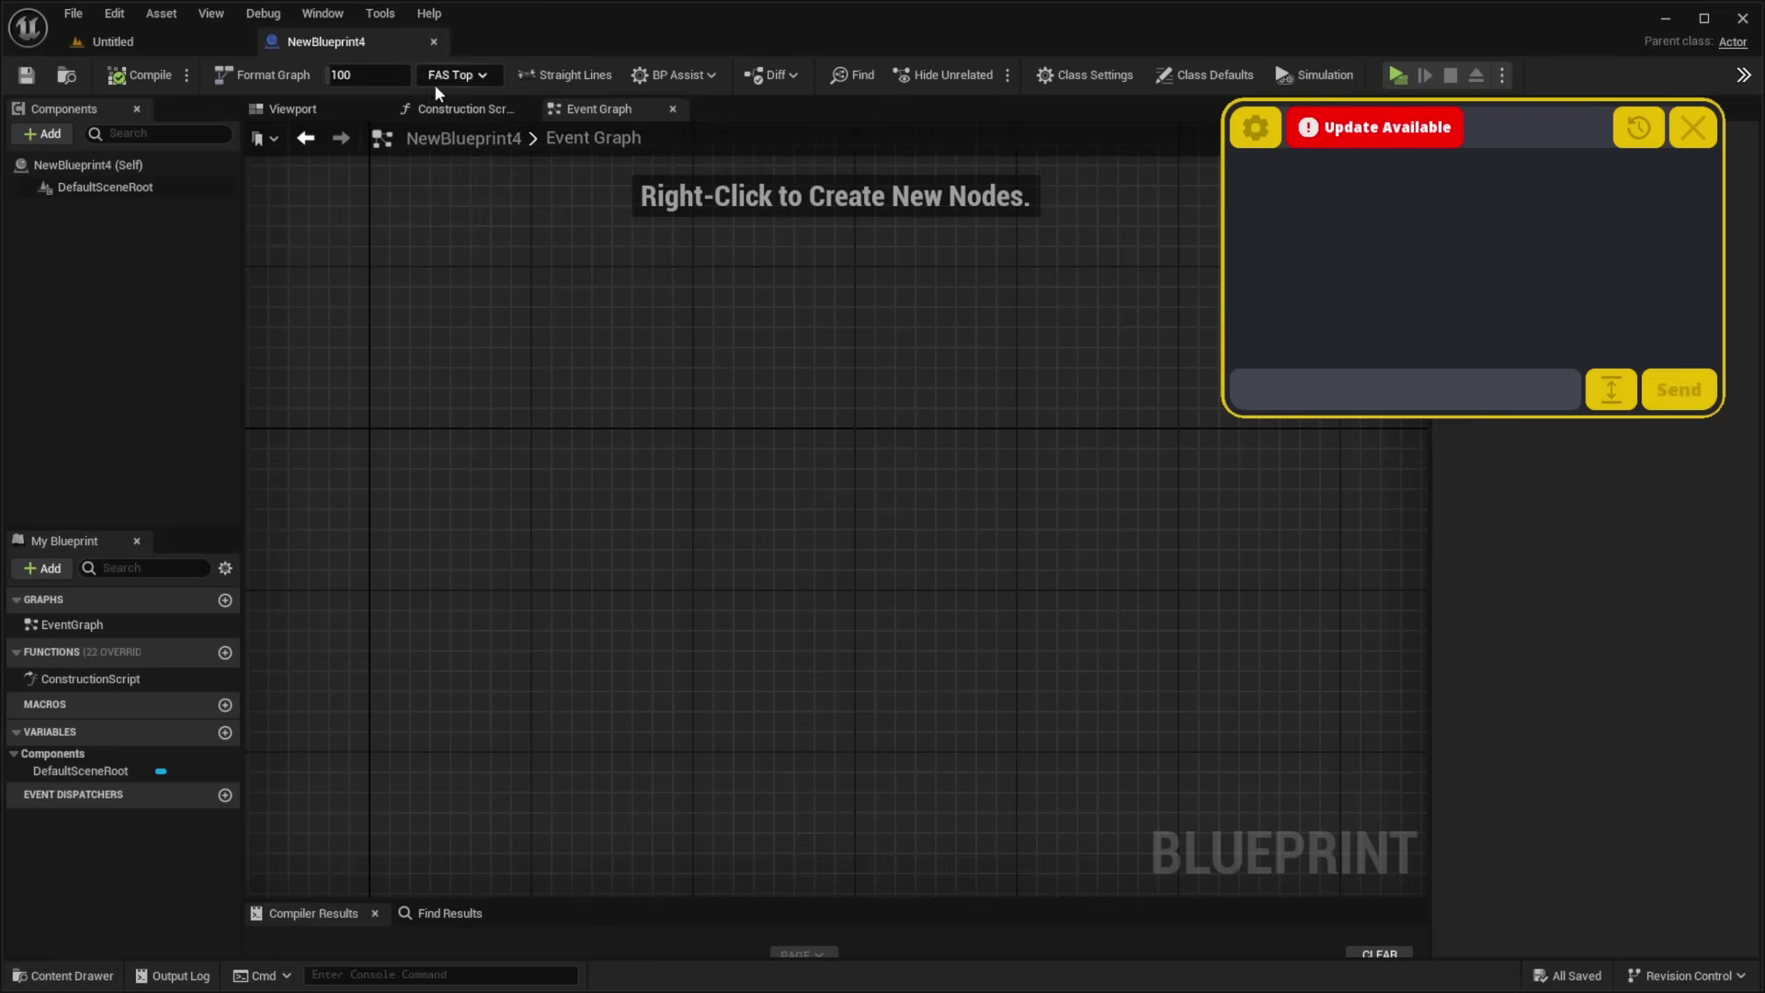
left_click(437, 107)
right_click_drag(593, 198, 790, 423)
left_click(598, 110)
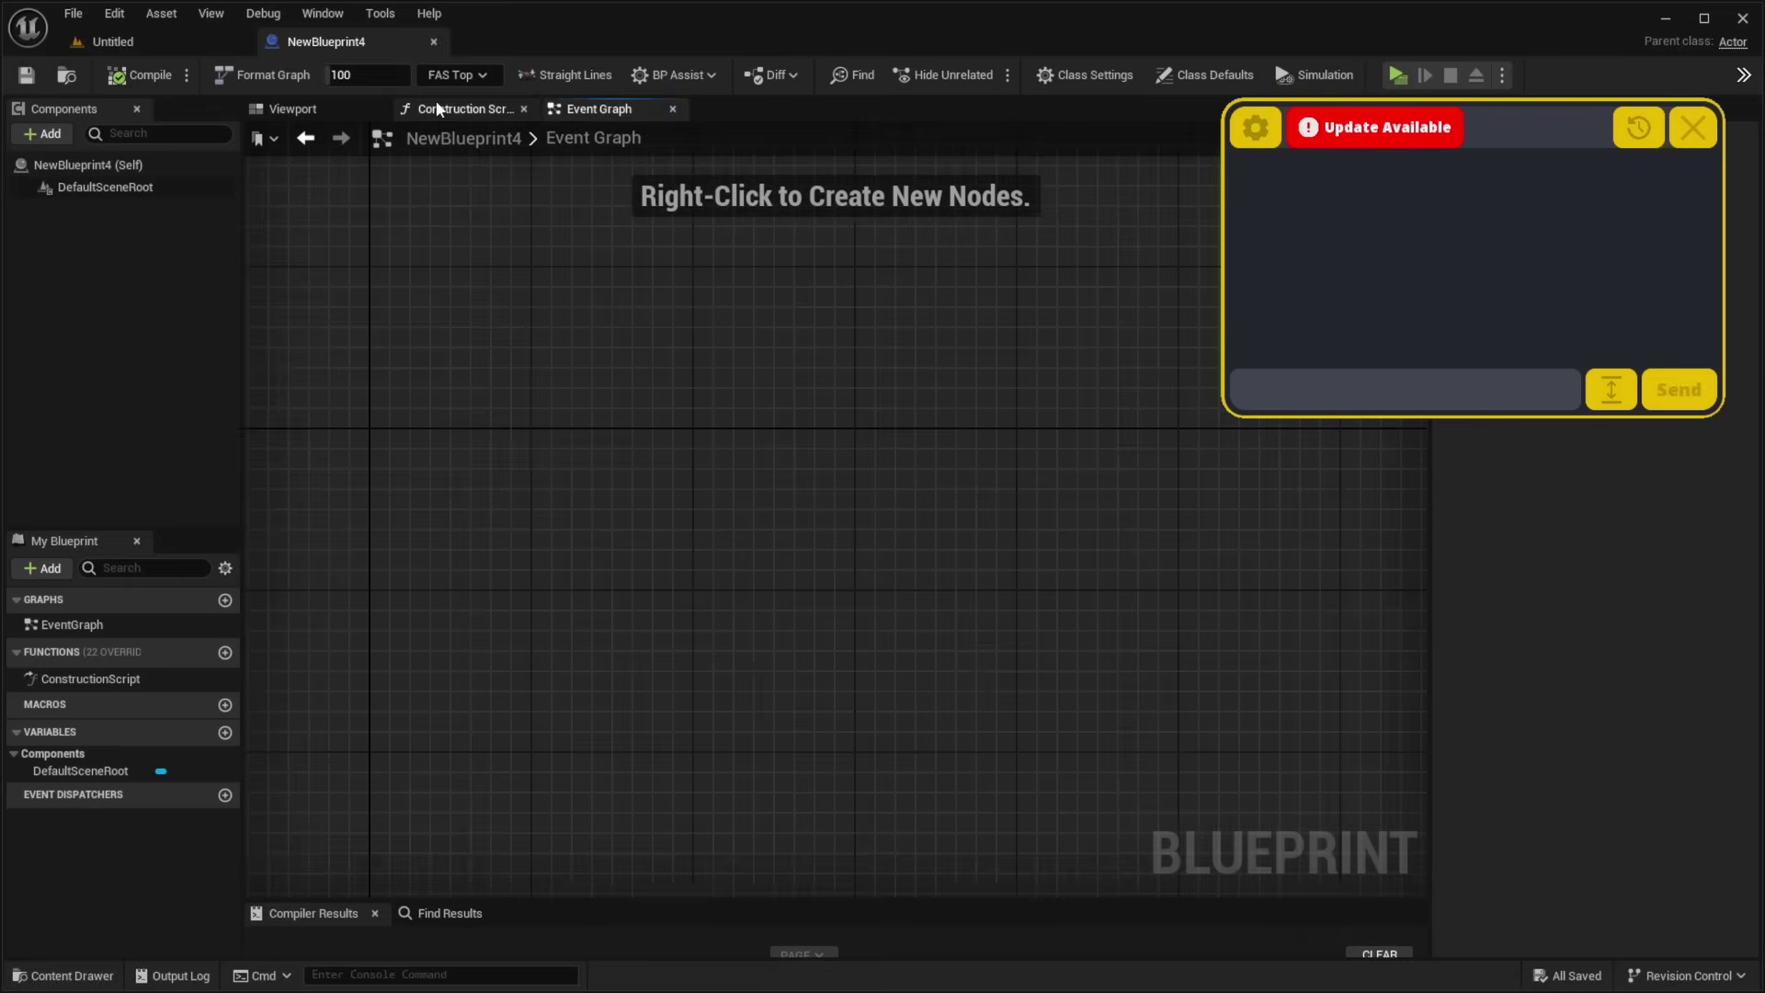
left_click(440, 109)
left_click(599, 108)
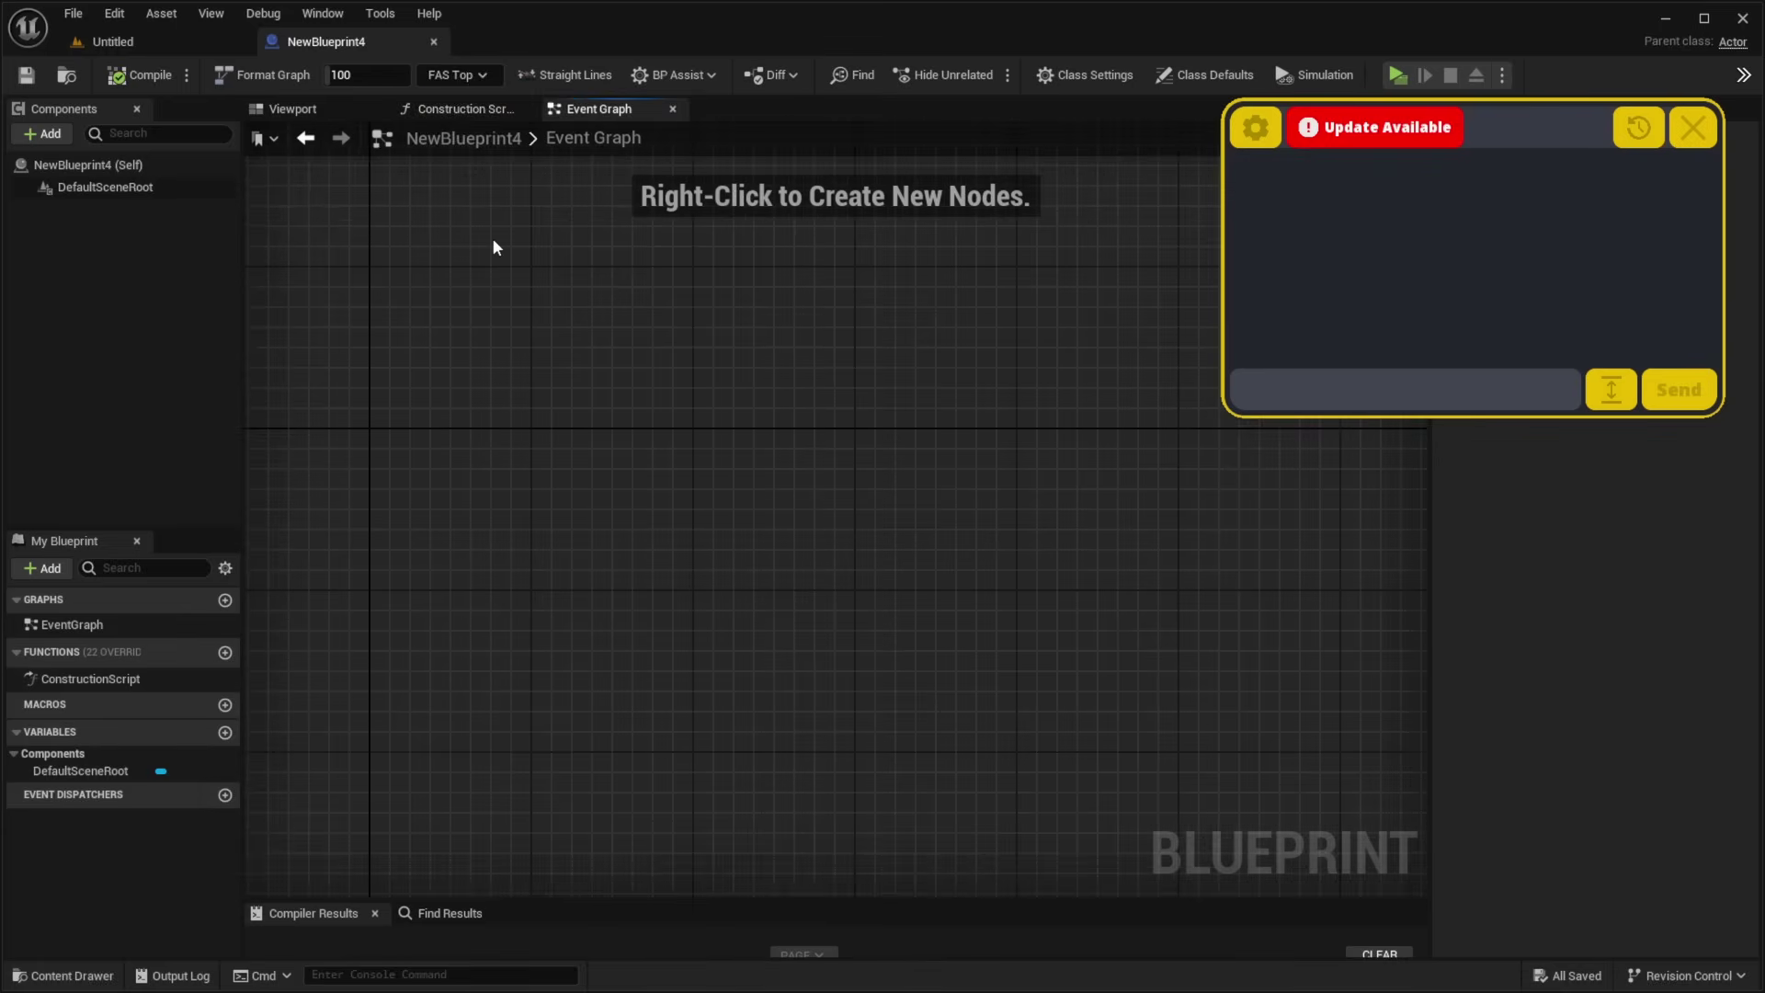
From the Untitled level, ask the assistant for a password generator with length, numbers and symbols inputs.
left_click(180, 52)
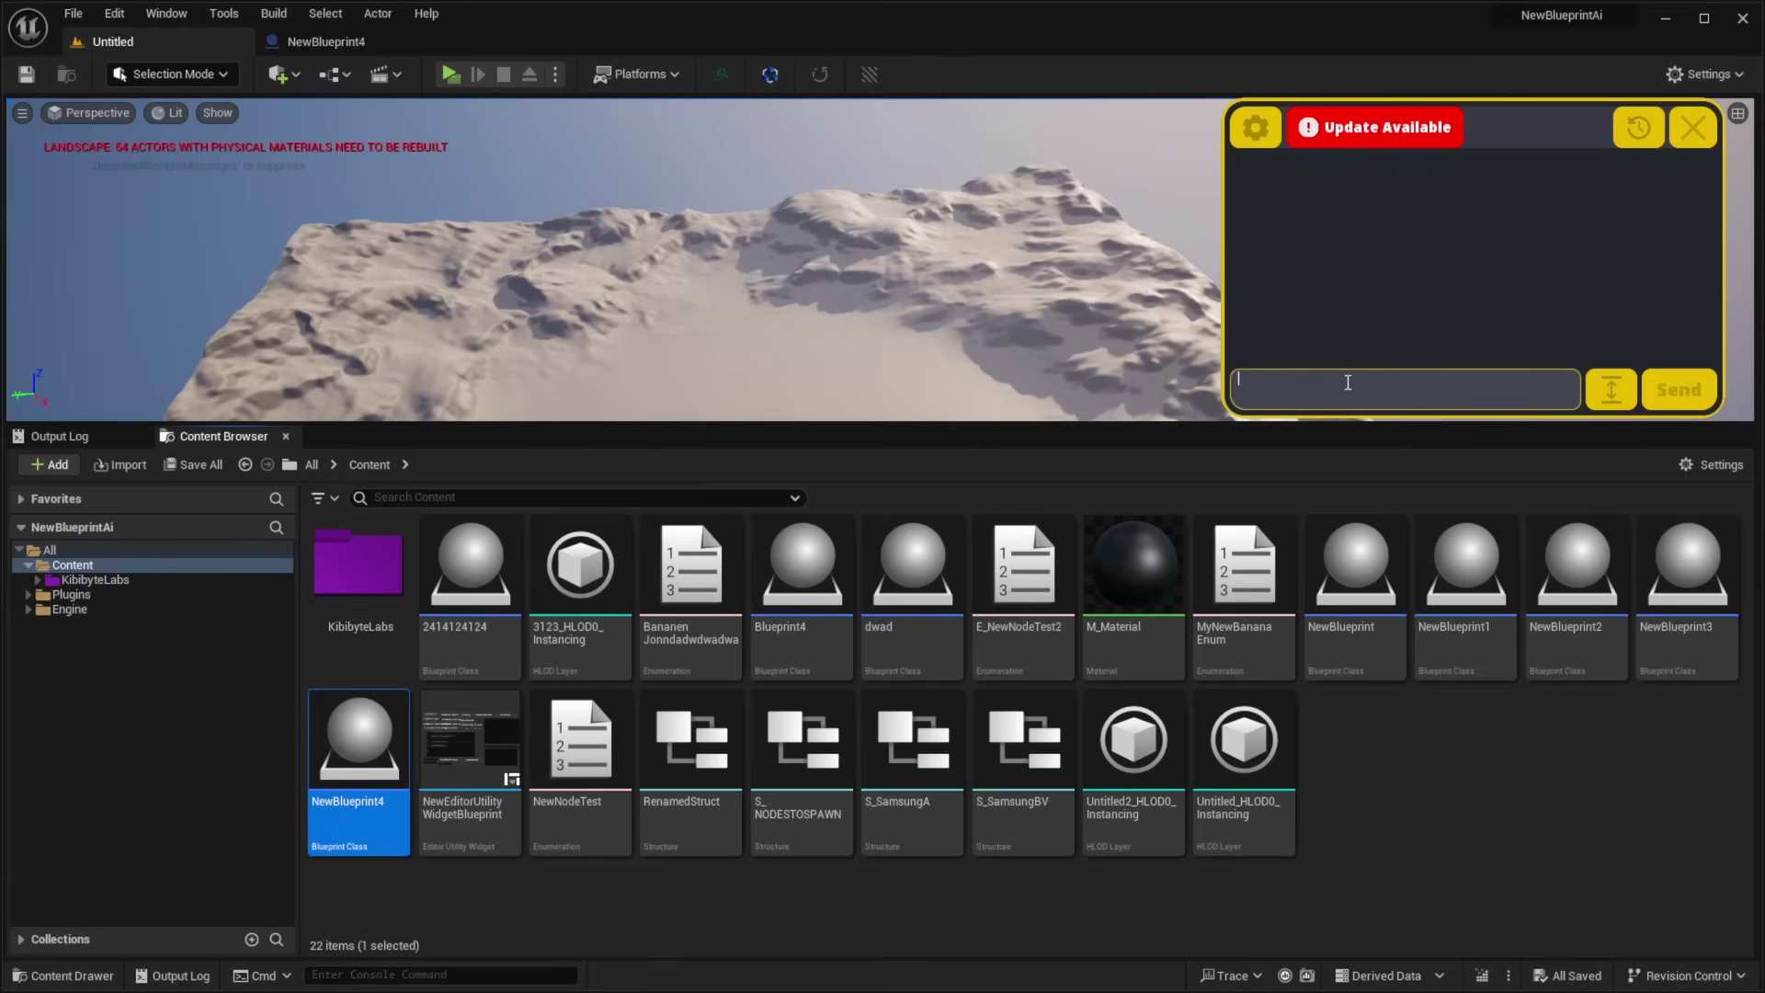
type("Create a function that generates a random password")
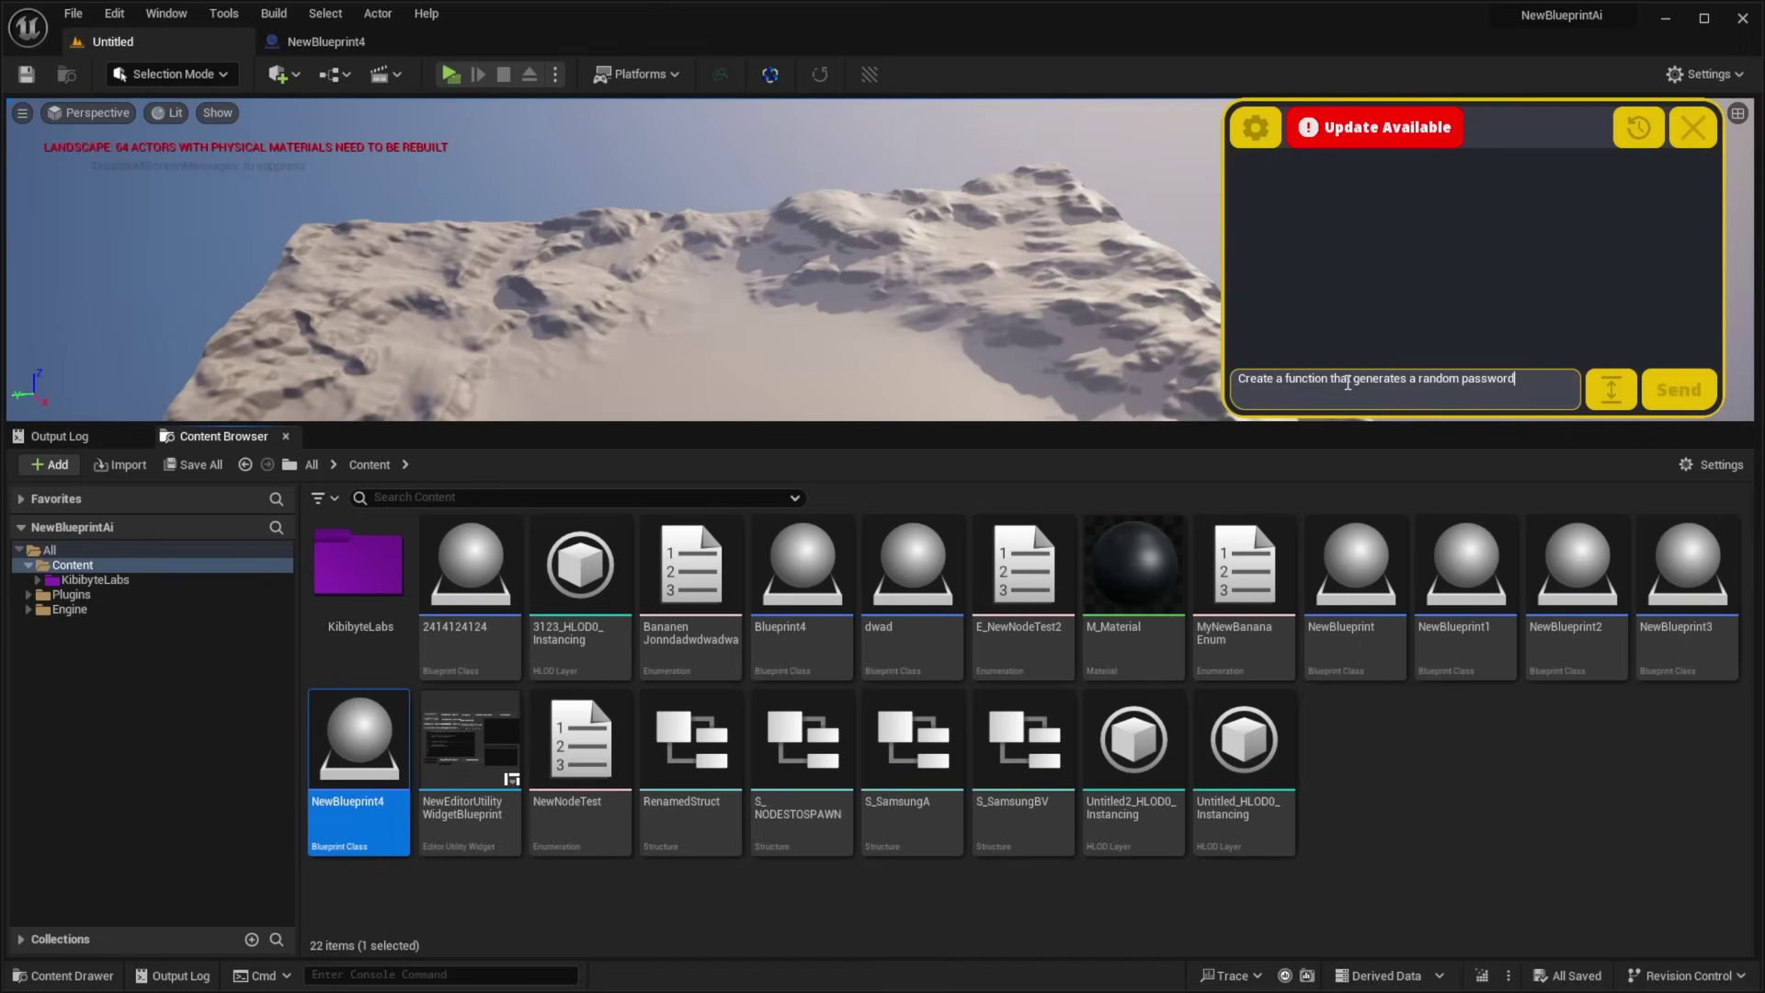
type(". I wan")
type("t to have an inp")
type("ut to set the length")
type(" and 2 other in")
type("puts tha")
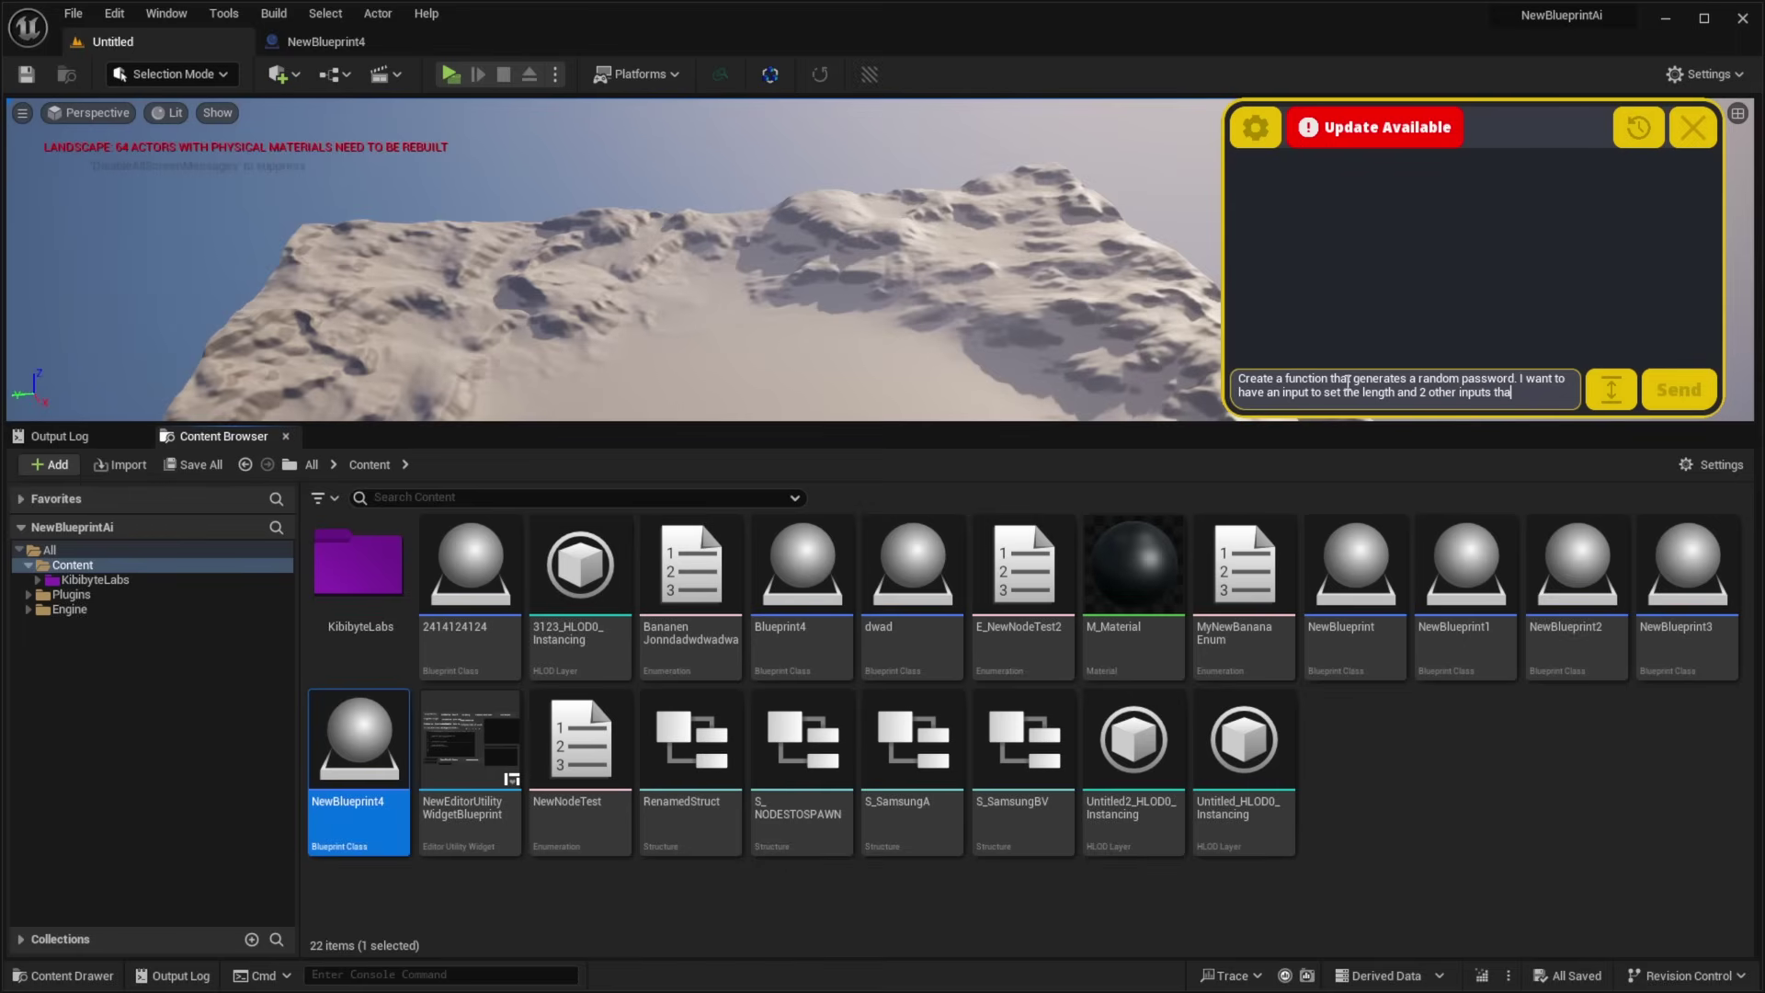
type("t define whet")
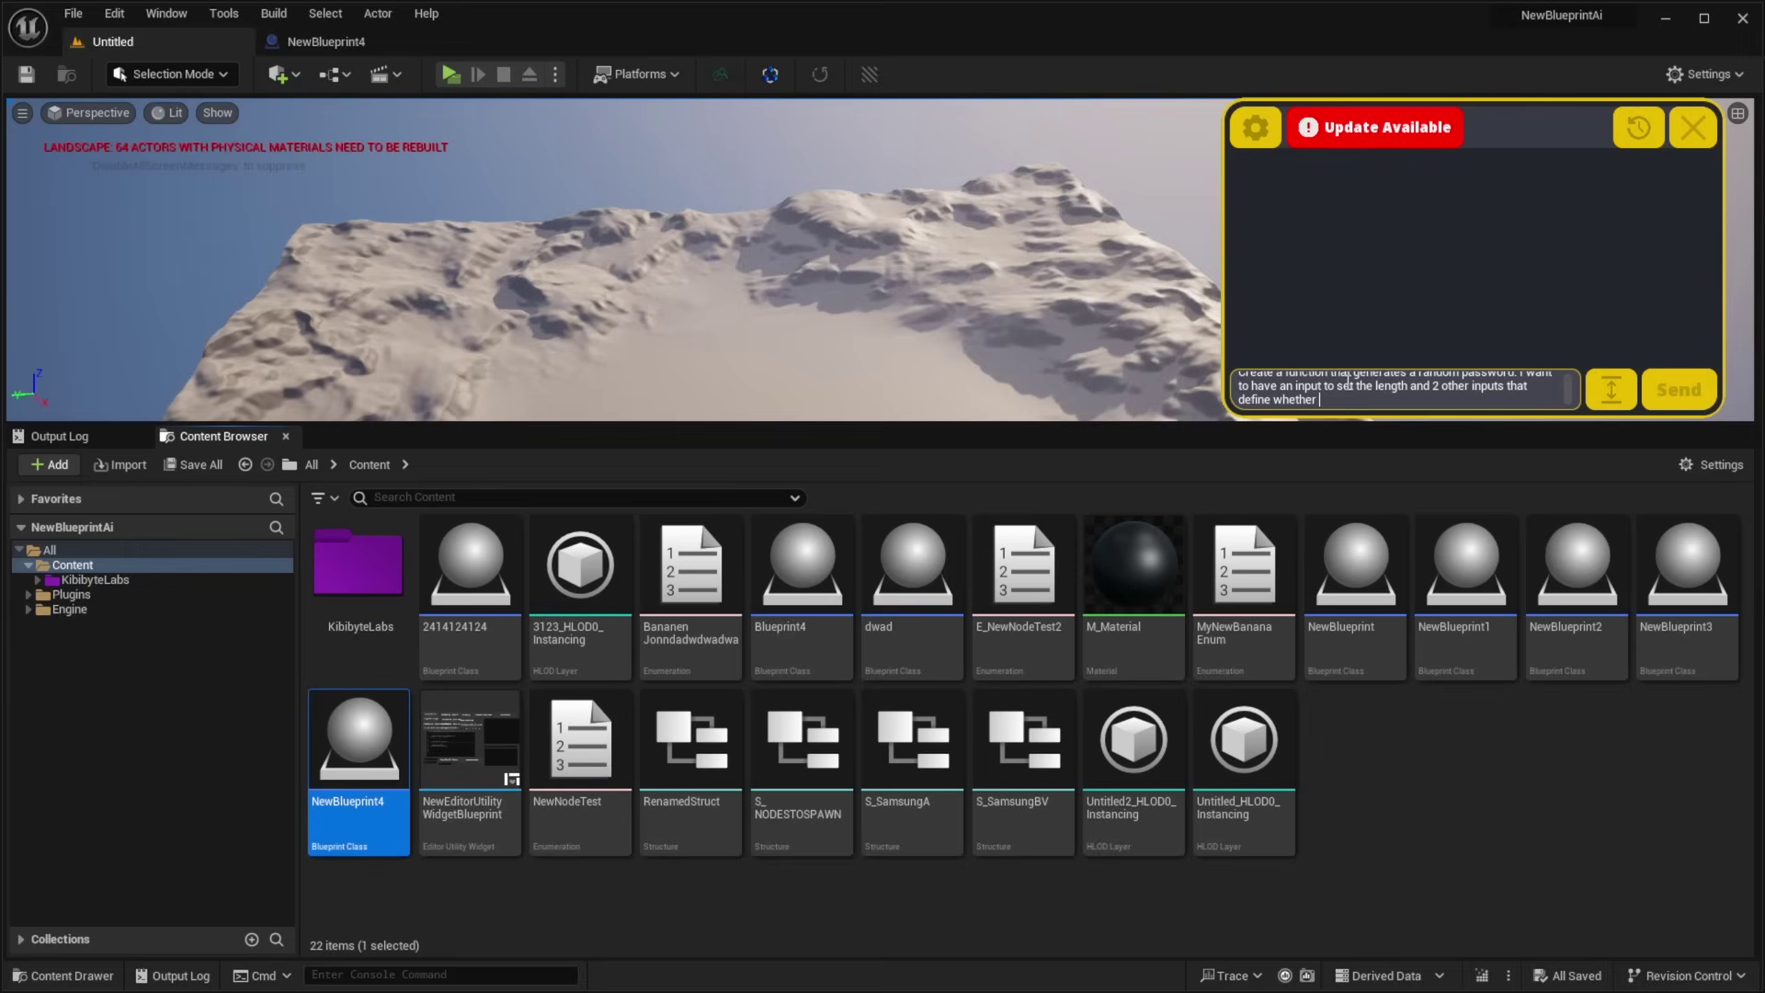
type("her to use Numbers and sy")
type("ymbo")
left_click(1672, 394)
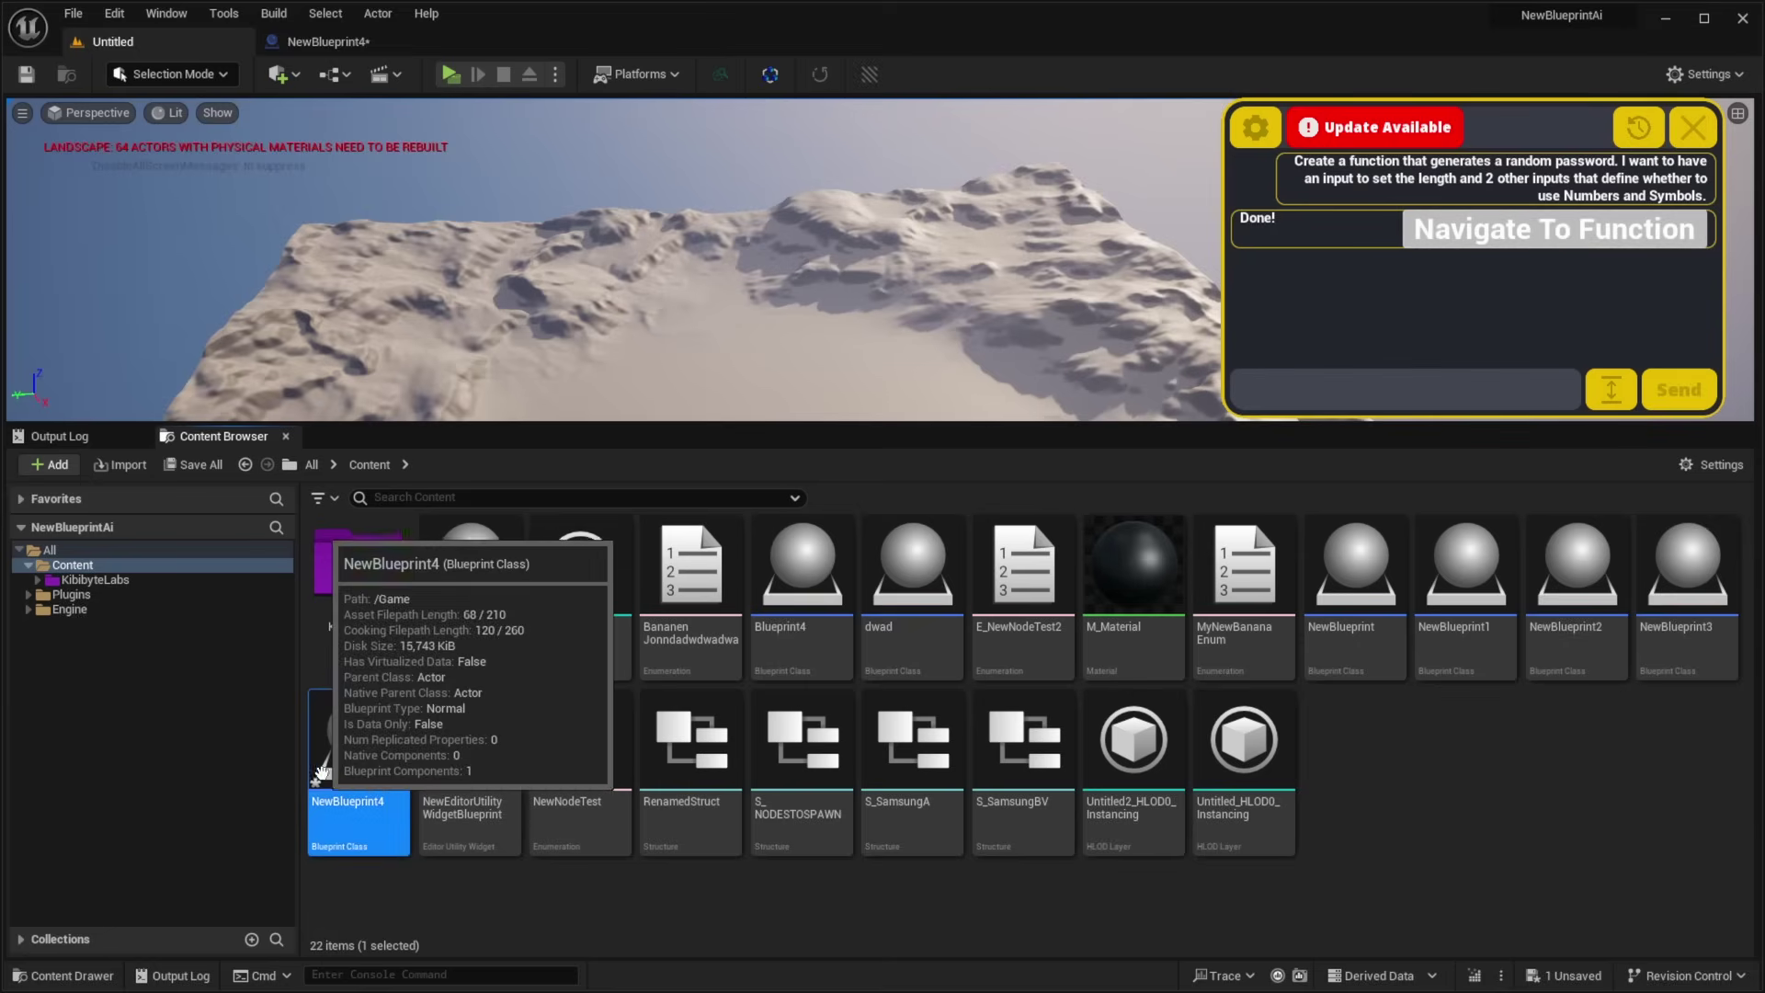
Return to NewBlueprint4's editor, where GenerateRandomPassword now appears under Functions.
left_click(350, 44)
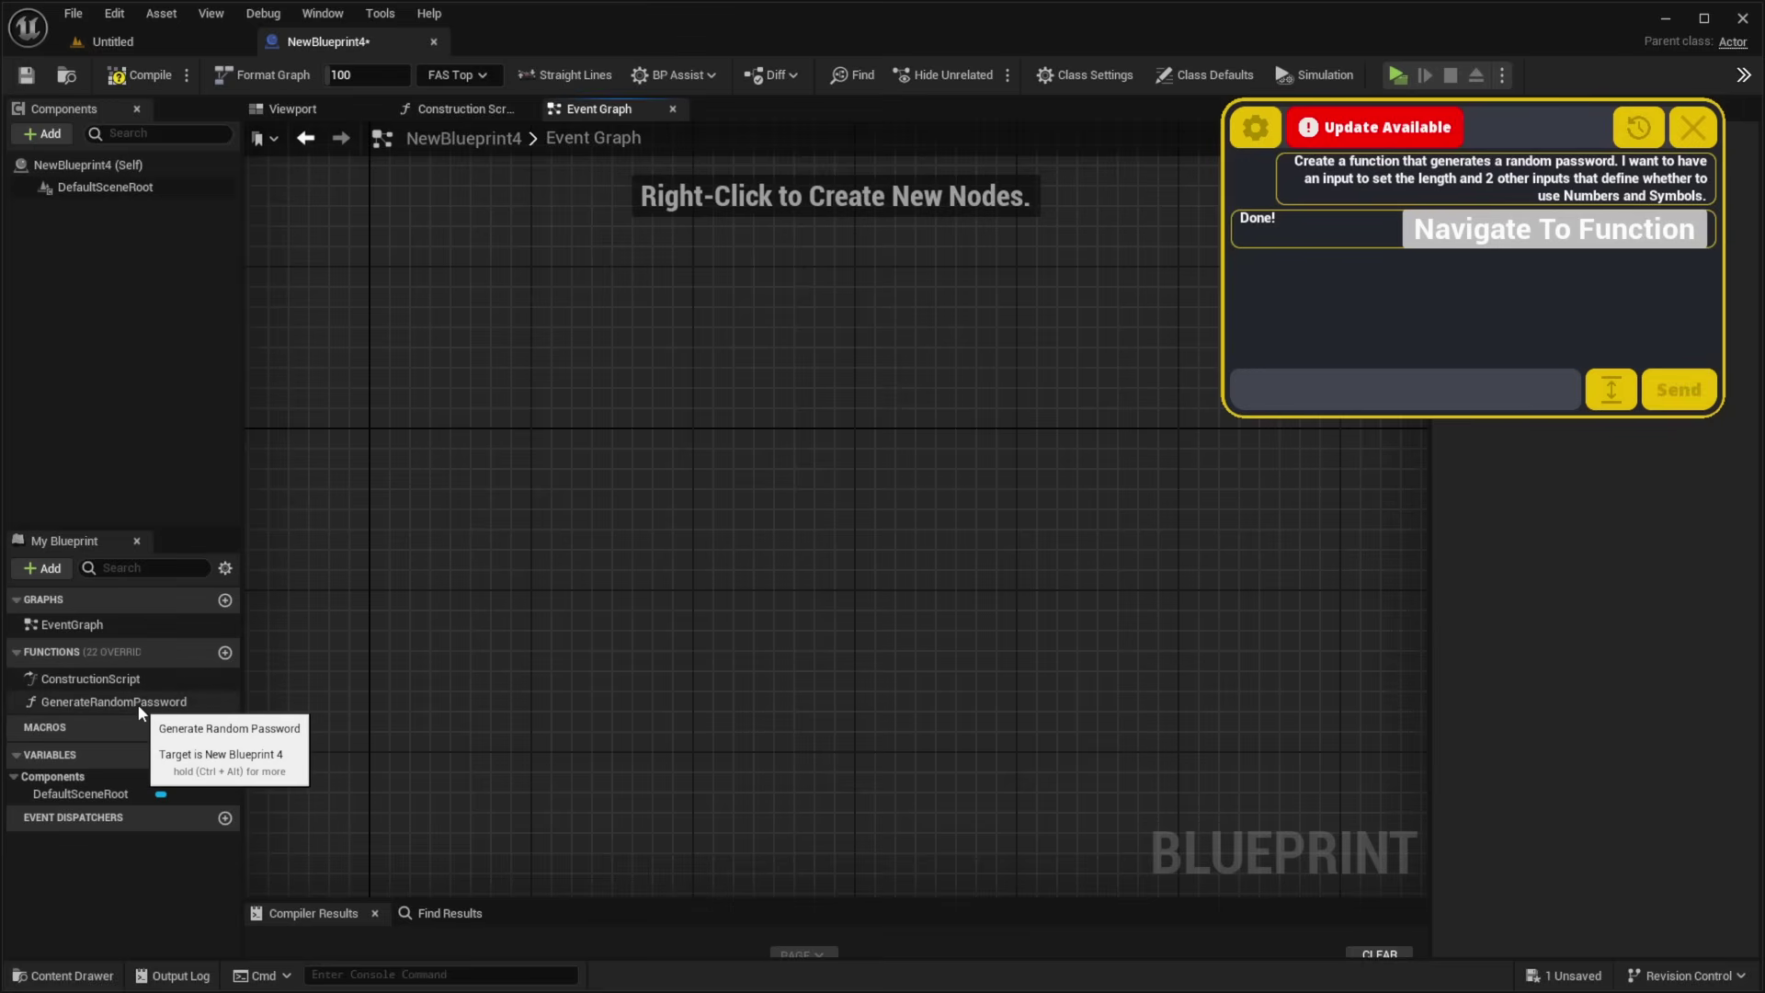
Close the chat and call Generate Random Password from Event BeginPlay with Length 10.
left_click(1706, 134)
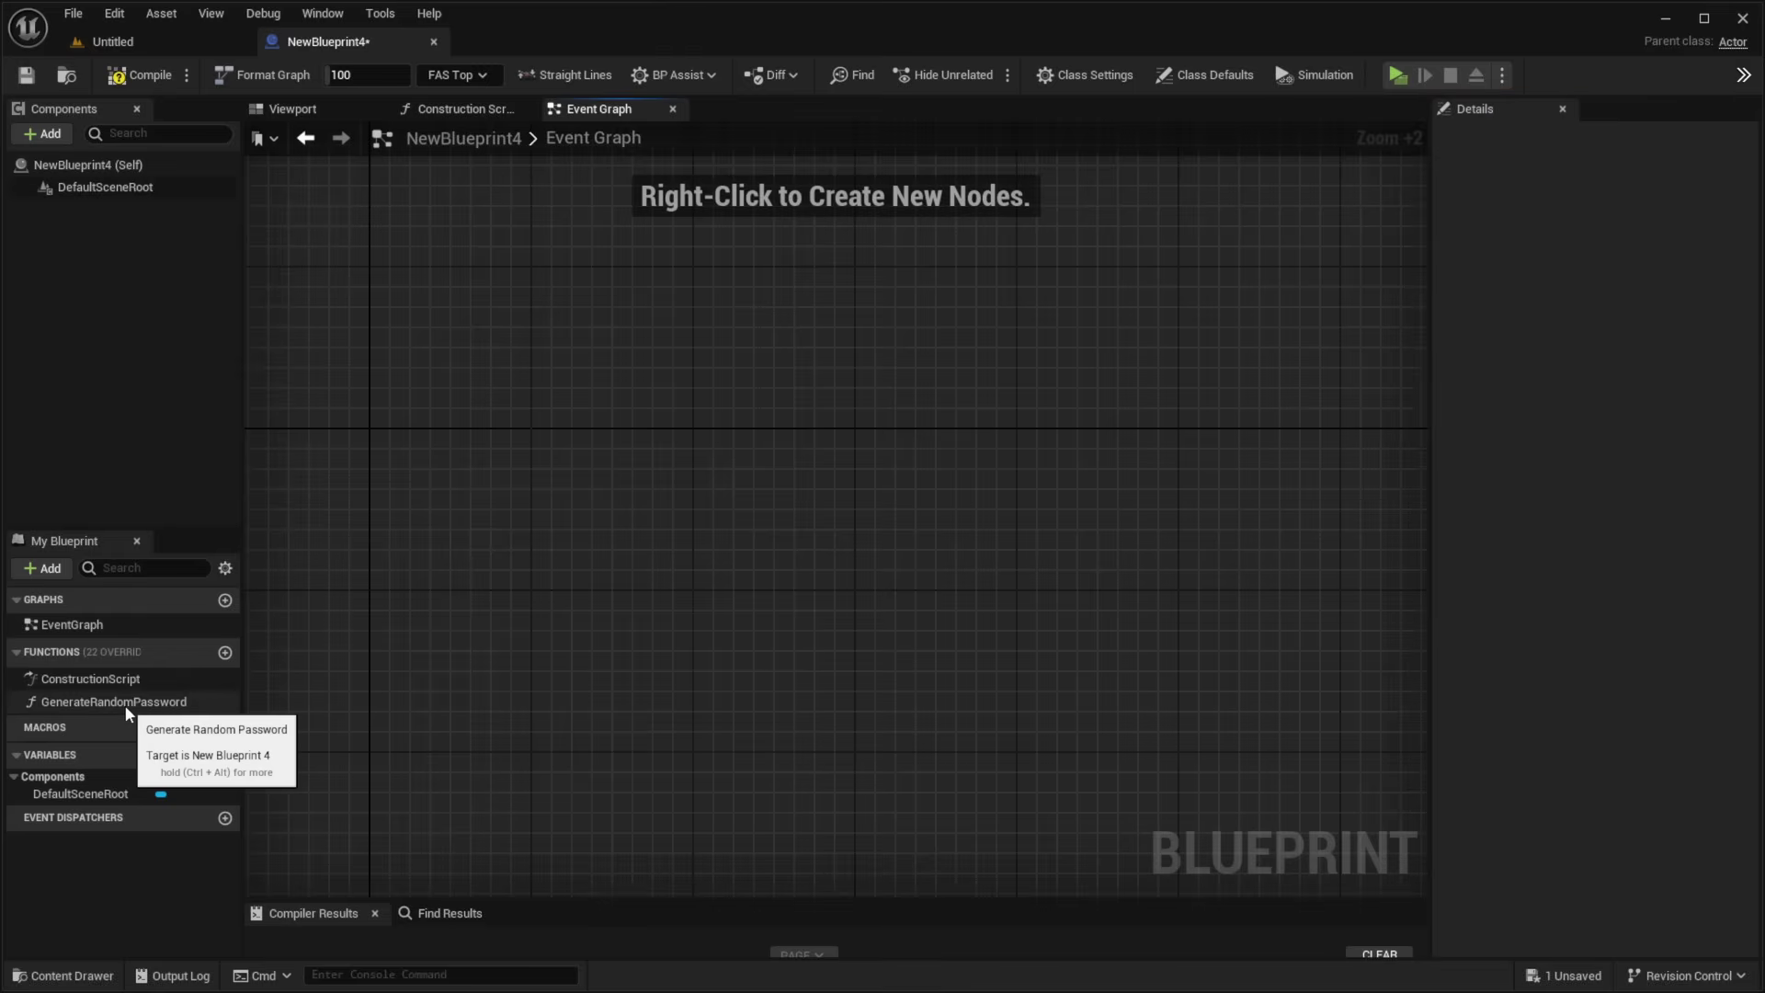
left_click_drag(126, 710, 851, 516)
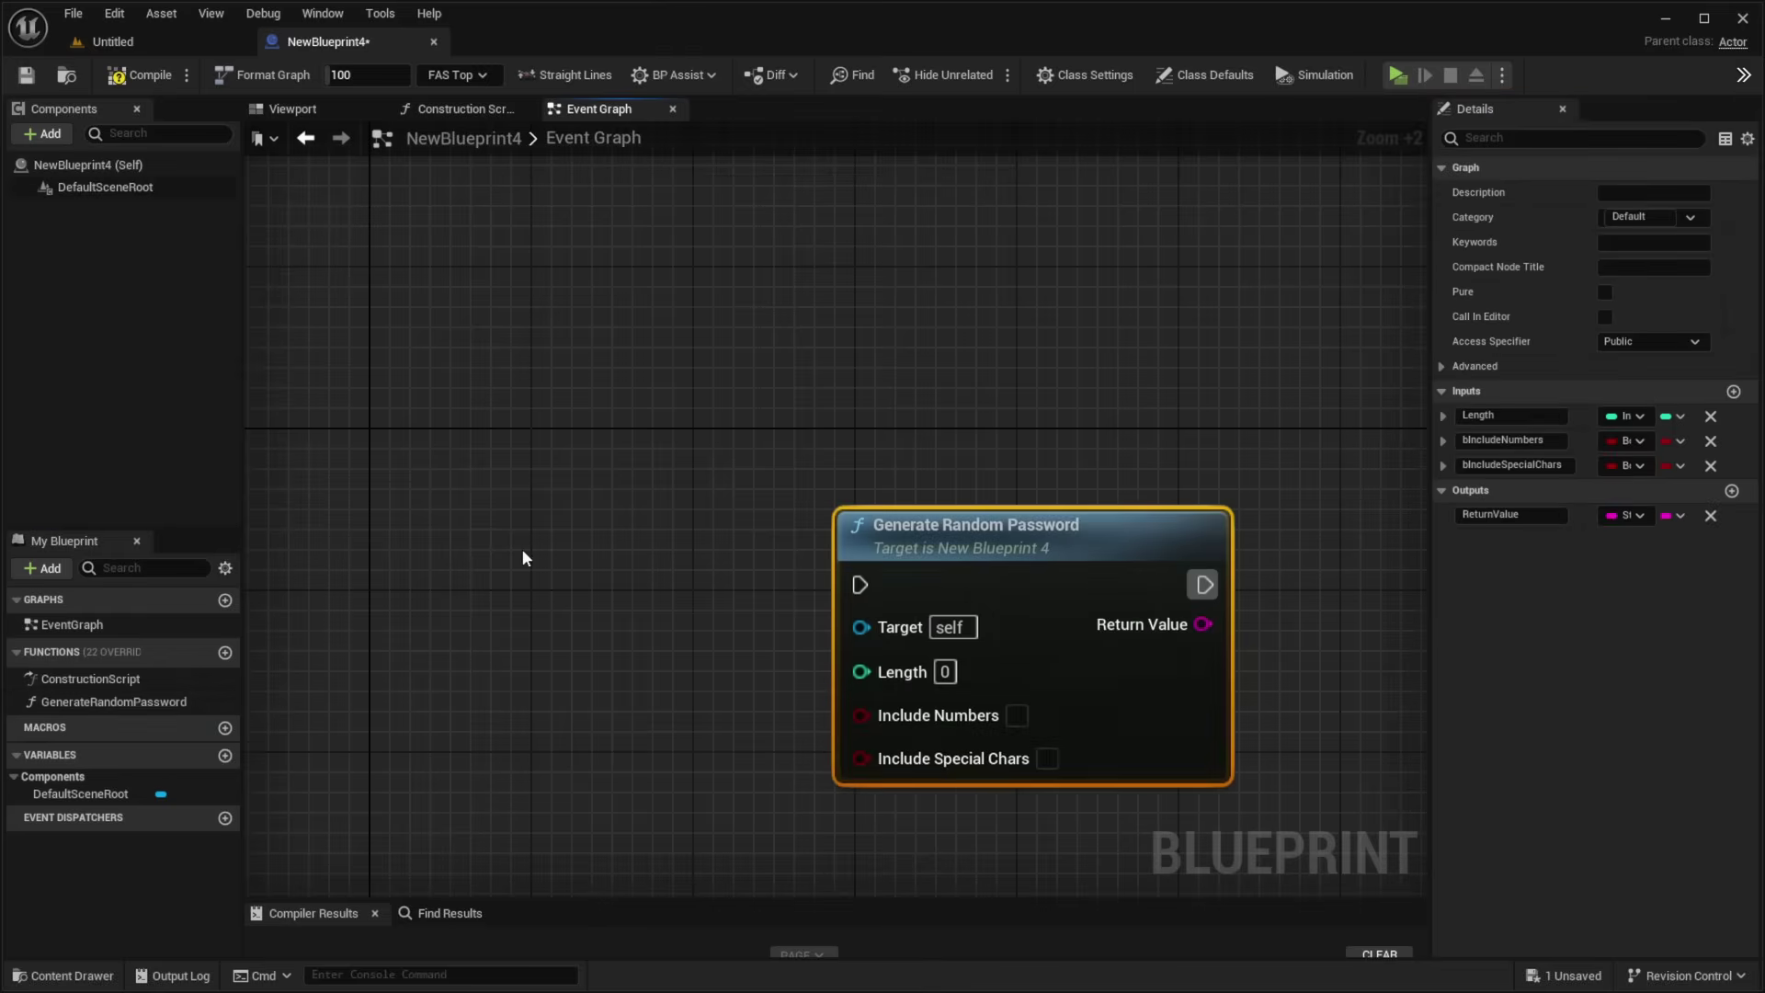
key("p")
left_click(463, 572)
left_click_drag(618, 640, 860, 585)
left_click(906, 671)
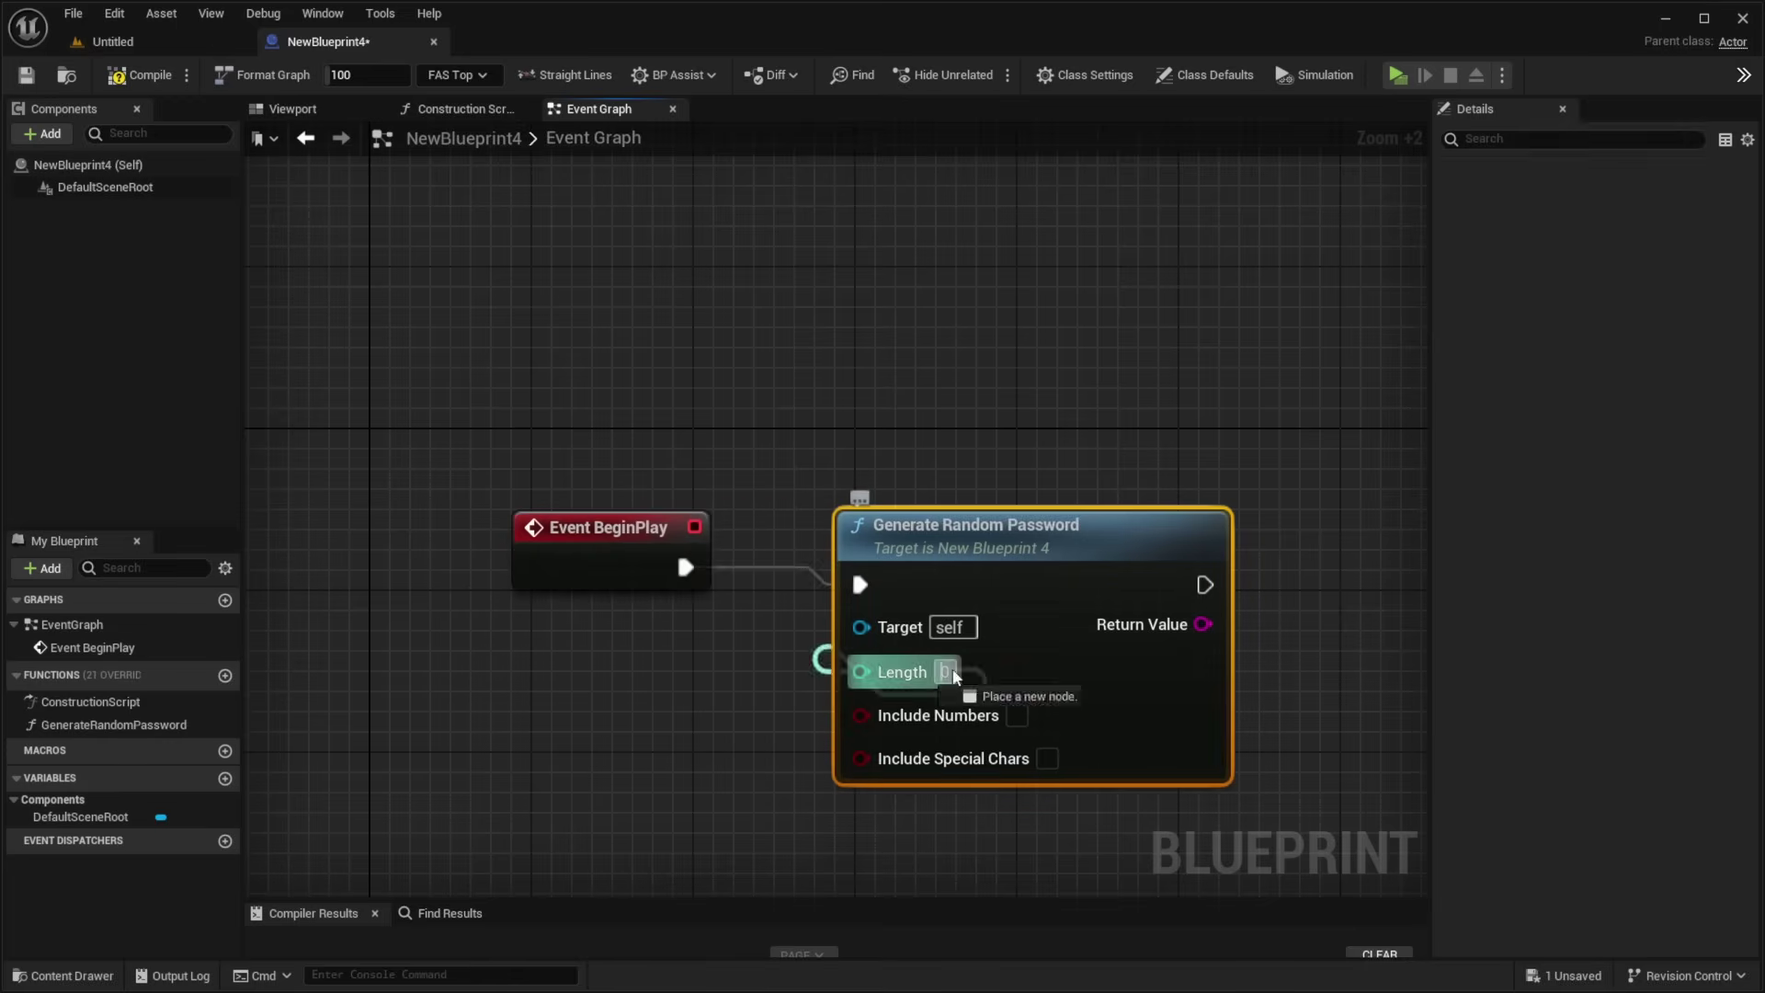
type("10")
left_click(1013, 217)
Print the generated password with Print String for 50 seconds, then compile and return to the level.
right_click_drag(1284, 588, 1043, 498)
left_click_drag(966, 496, 1118, 515)
type("print")
key("Return")
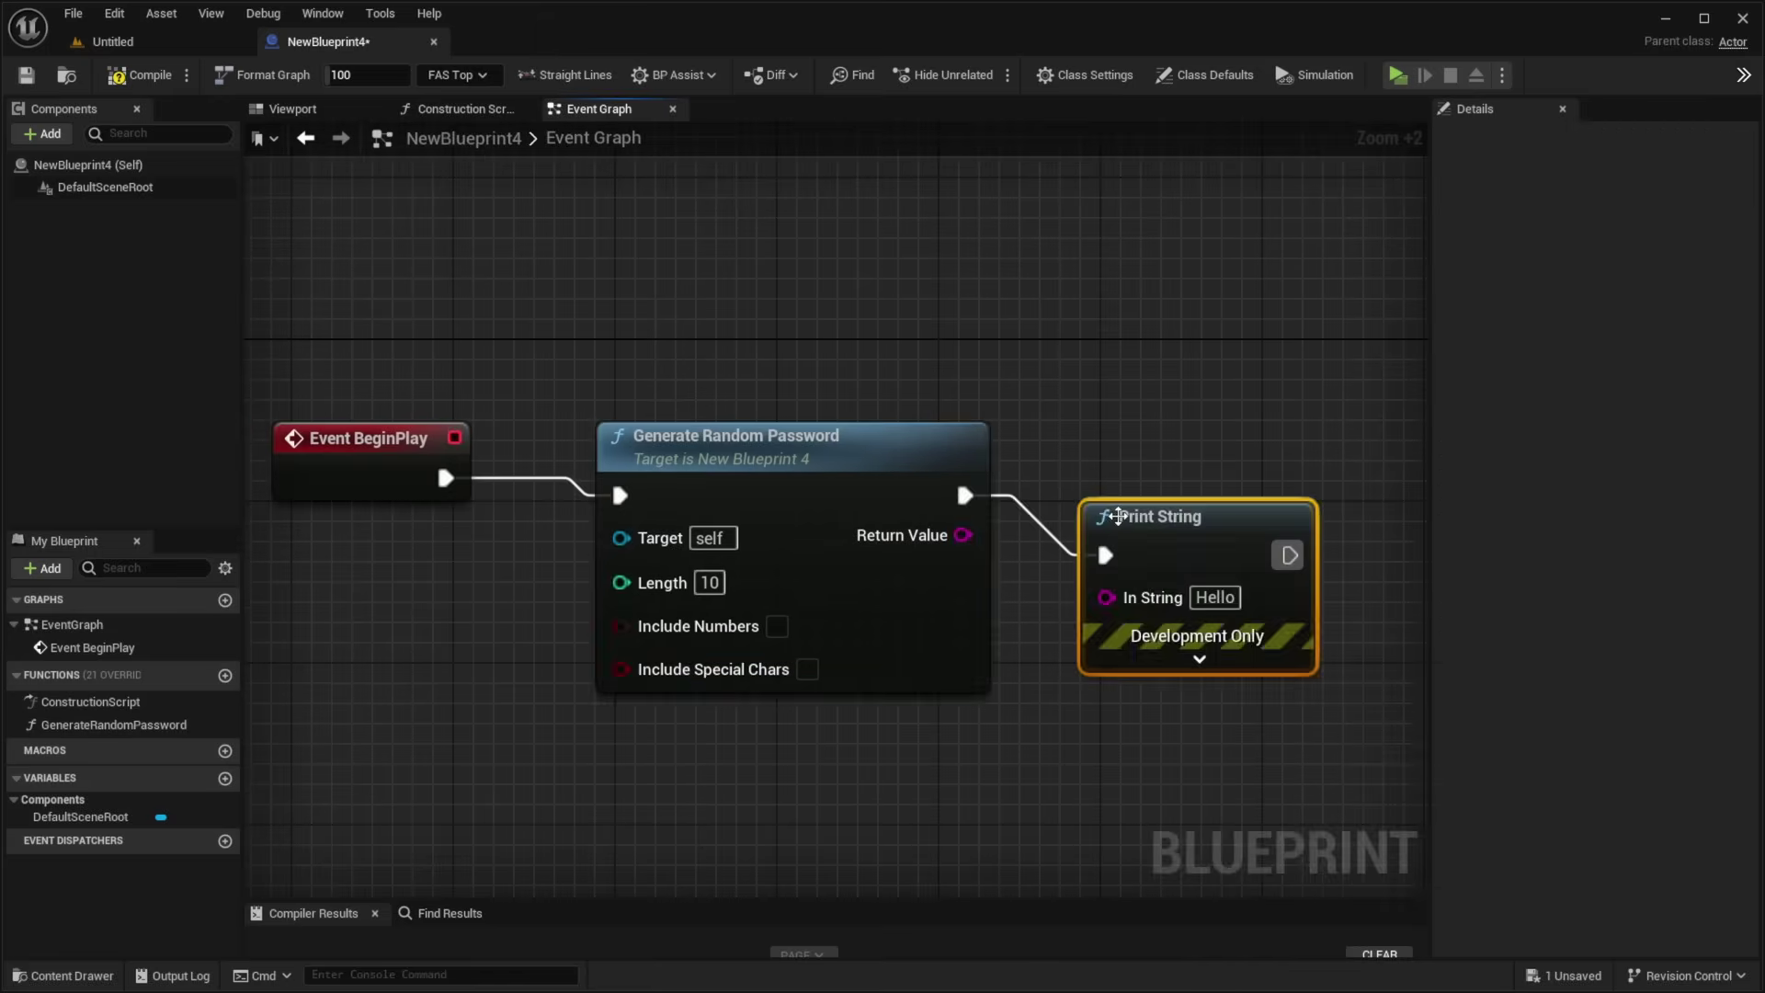
left_click_drag(1107, 598, 962, 535)
left_click(1200, 658)
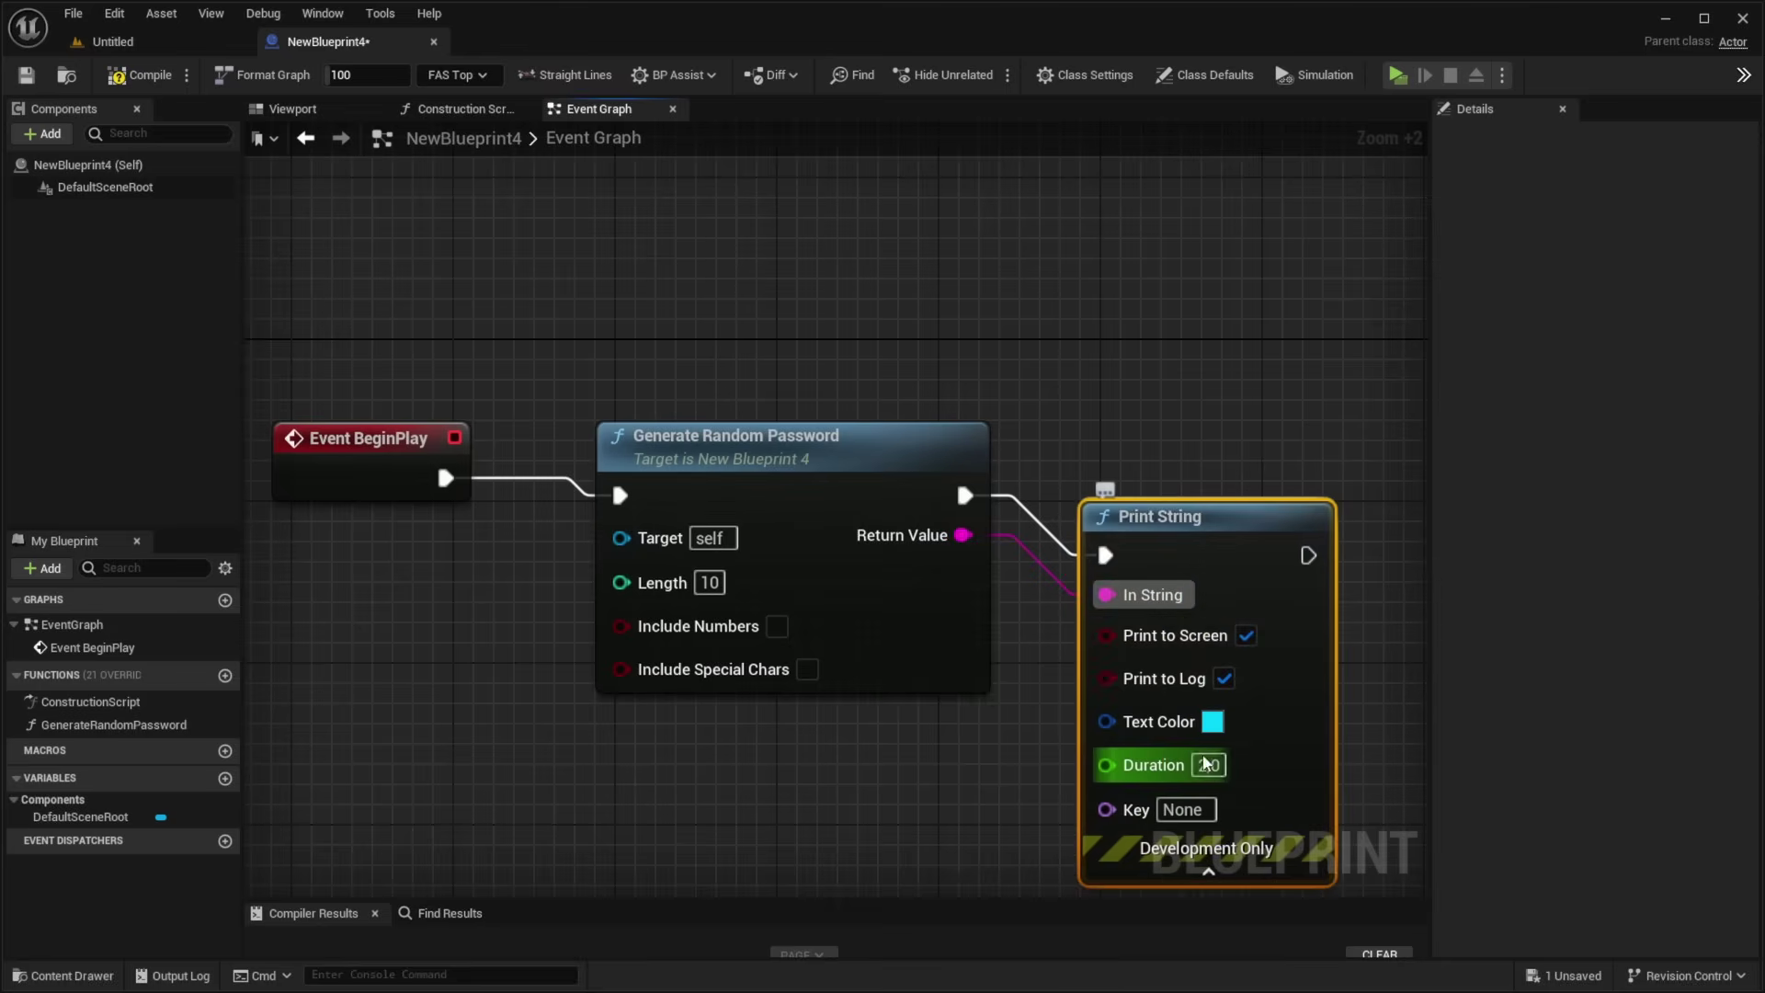
left_click(1209, 765)
type("50")
left_click(1370, 940)
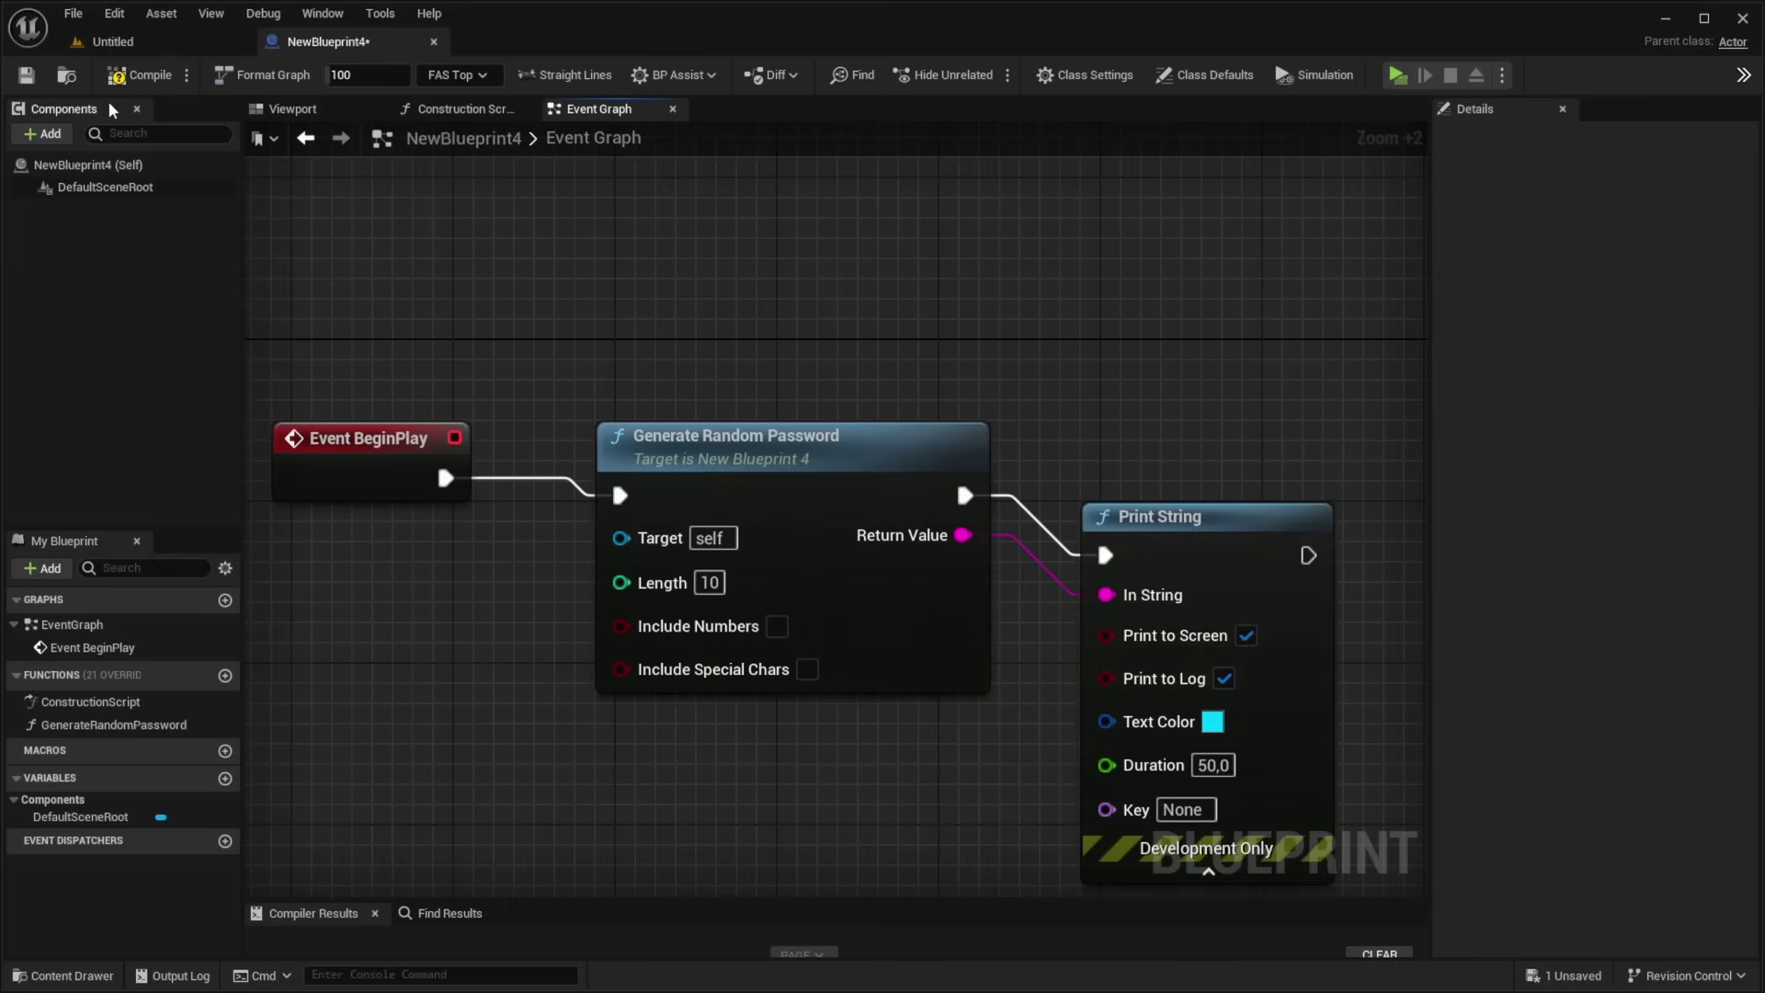
left_click(114, 76)
left_click(196, 55)
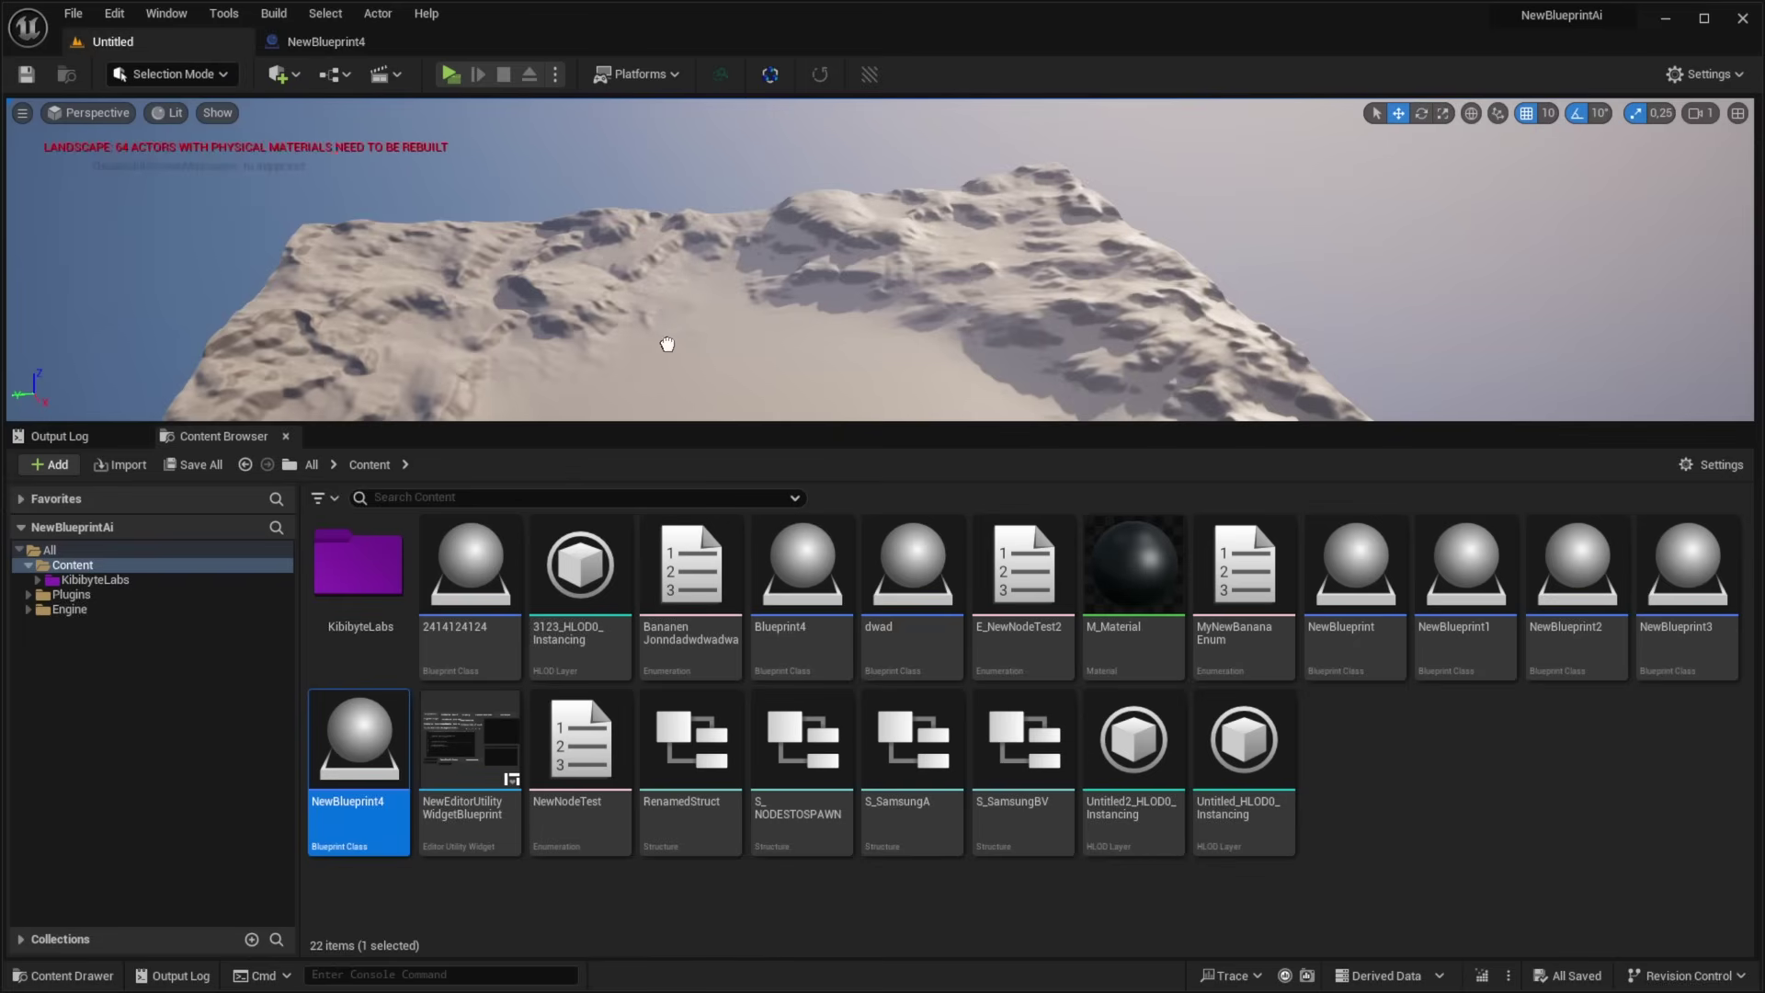
Place NewBlueprint4 in the level and play it three times to view printed passwords.
left_click_drag(709, 364, 708, 366)
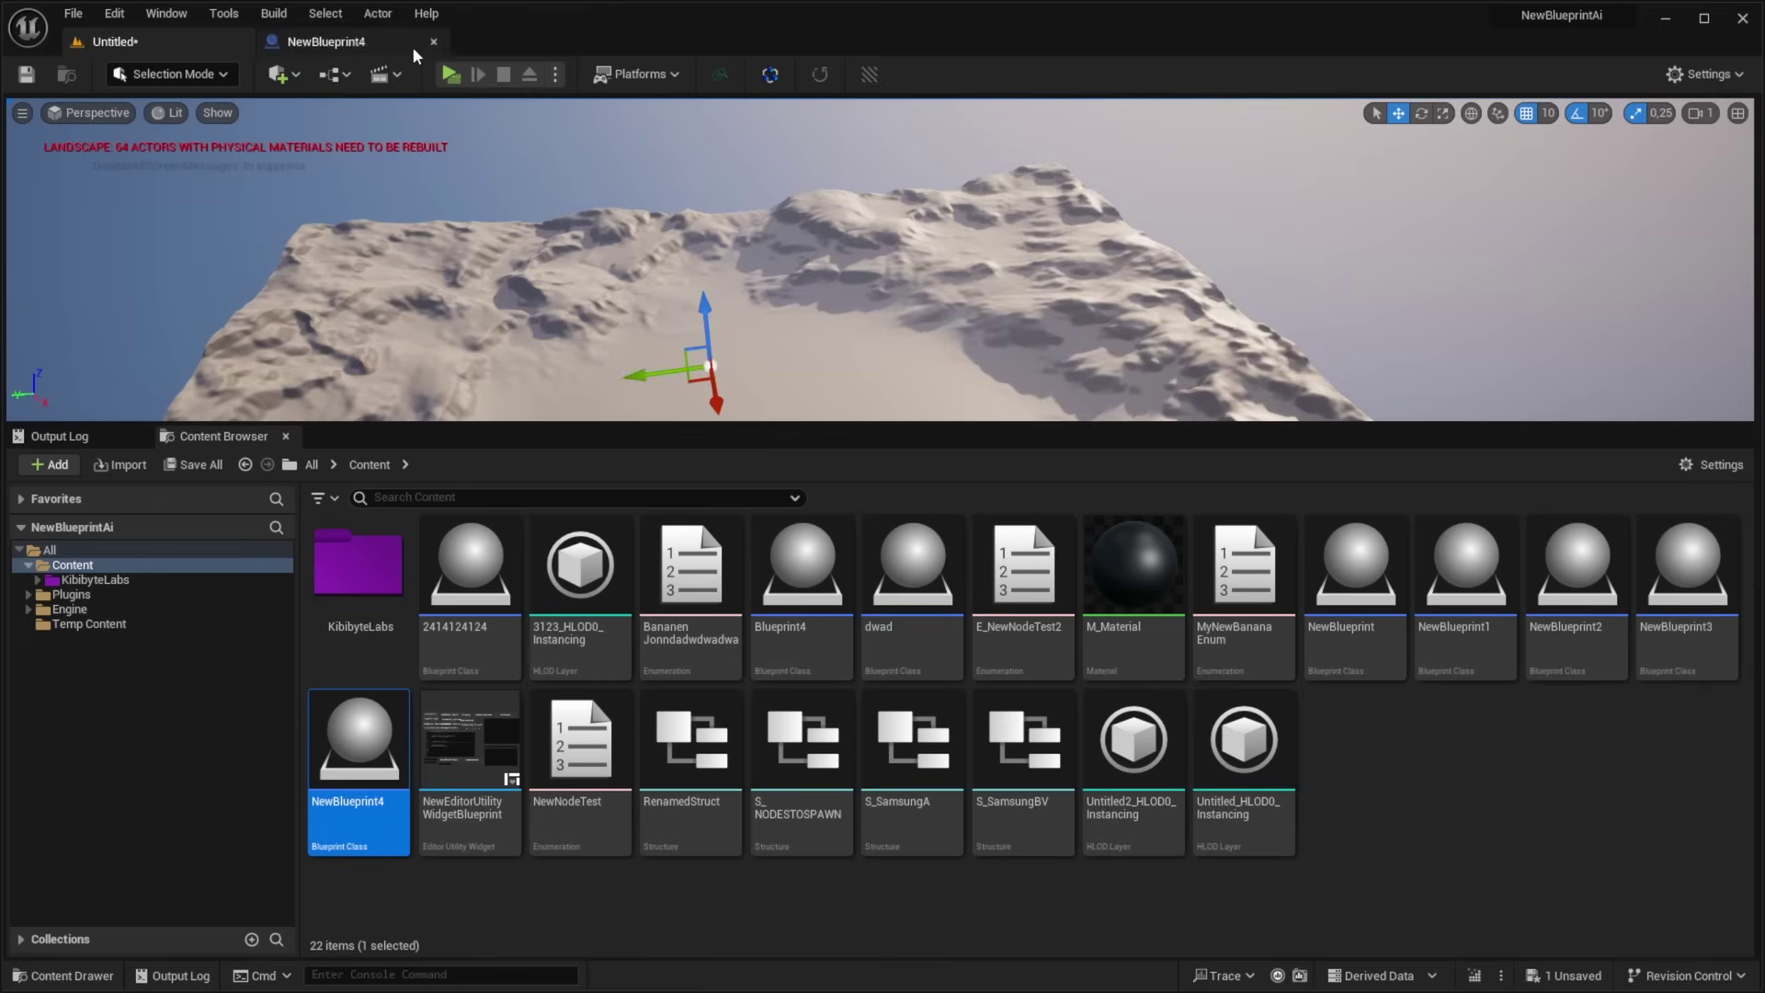
left_click(452, 74)
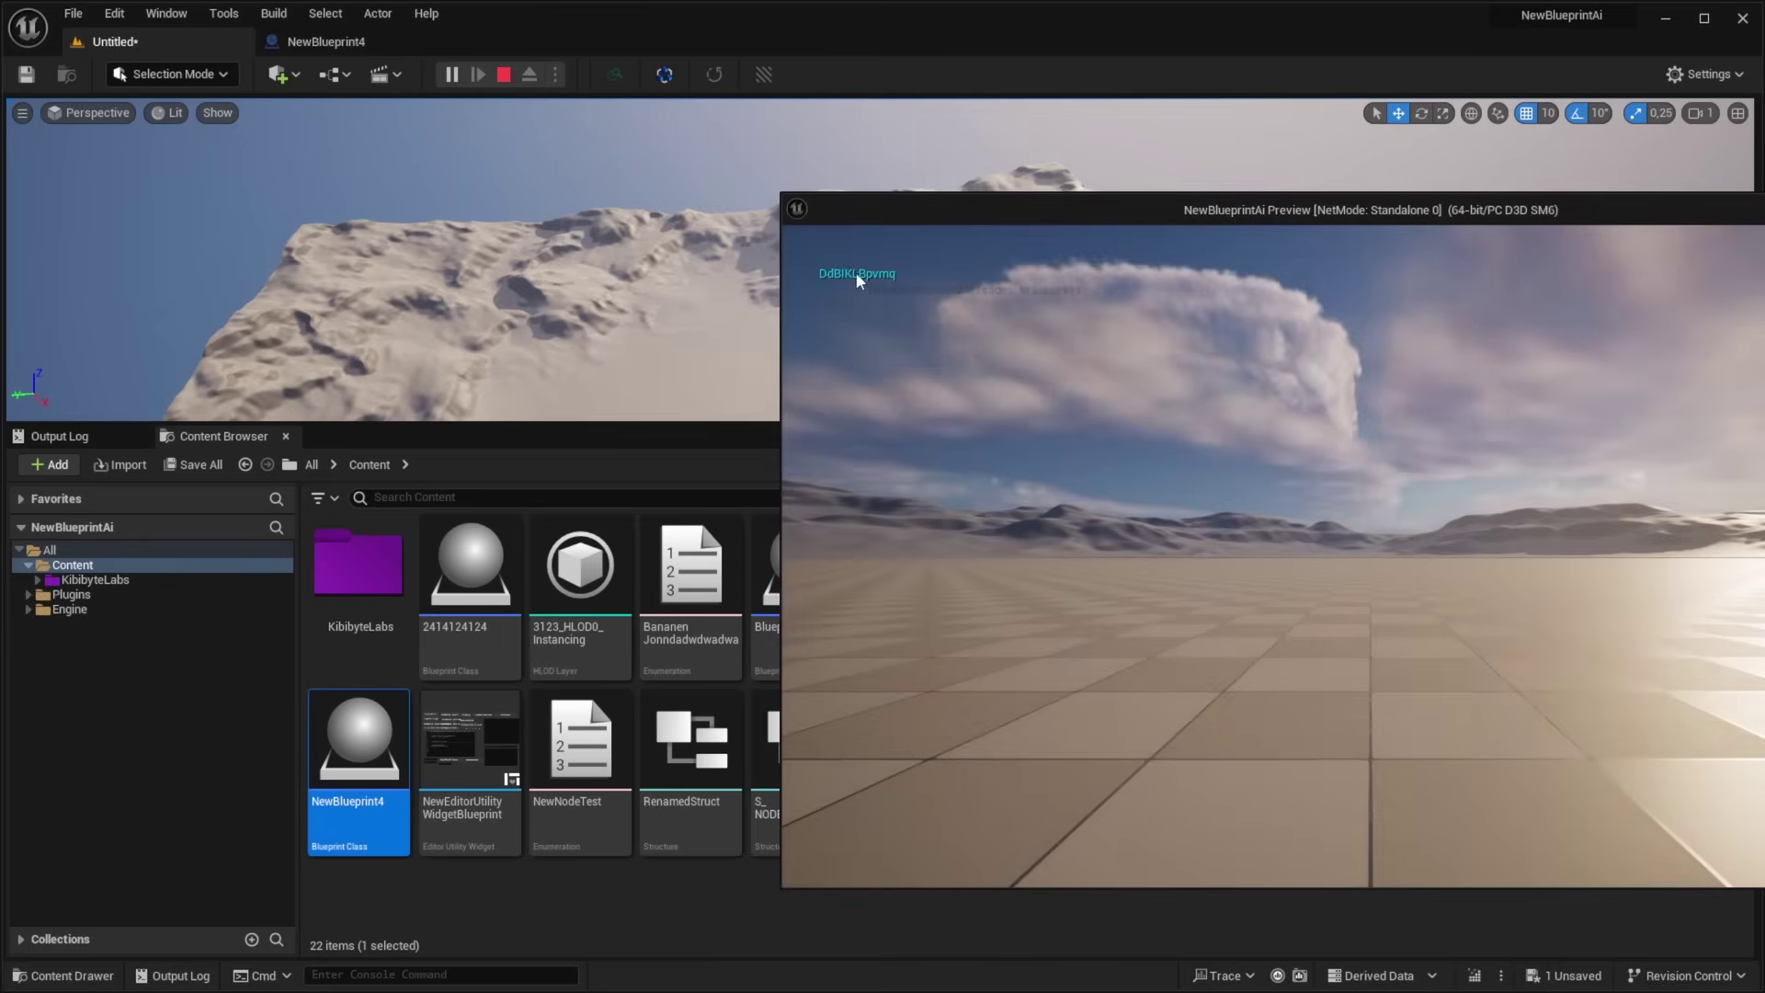
key("Escape")
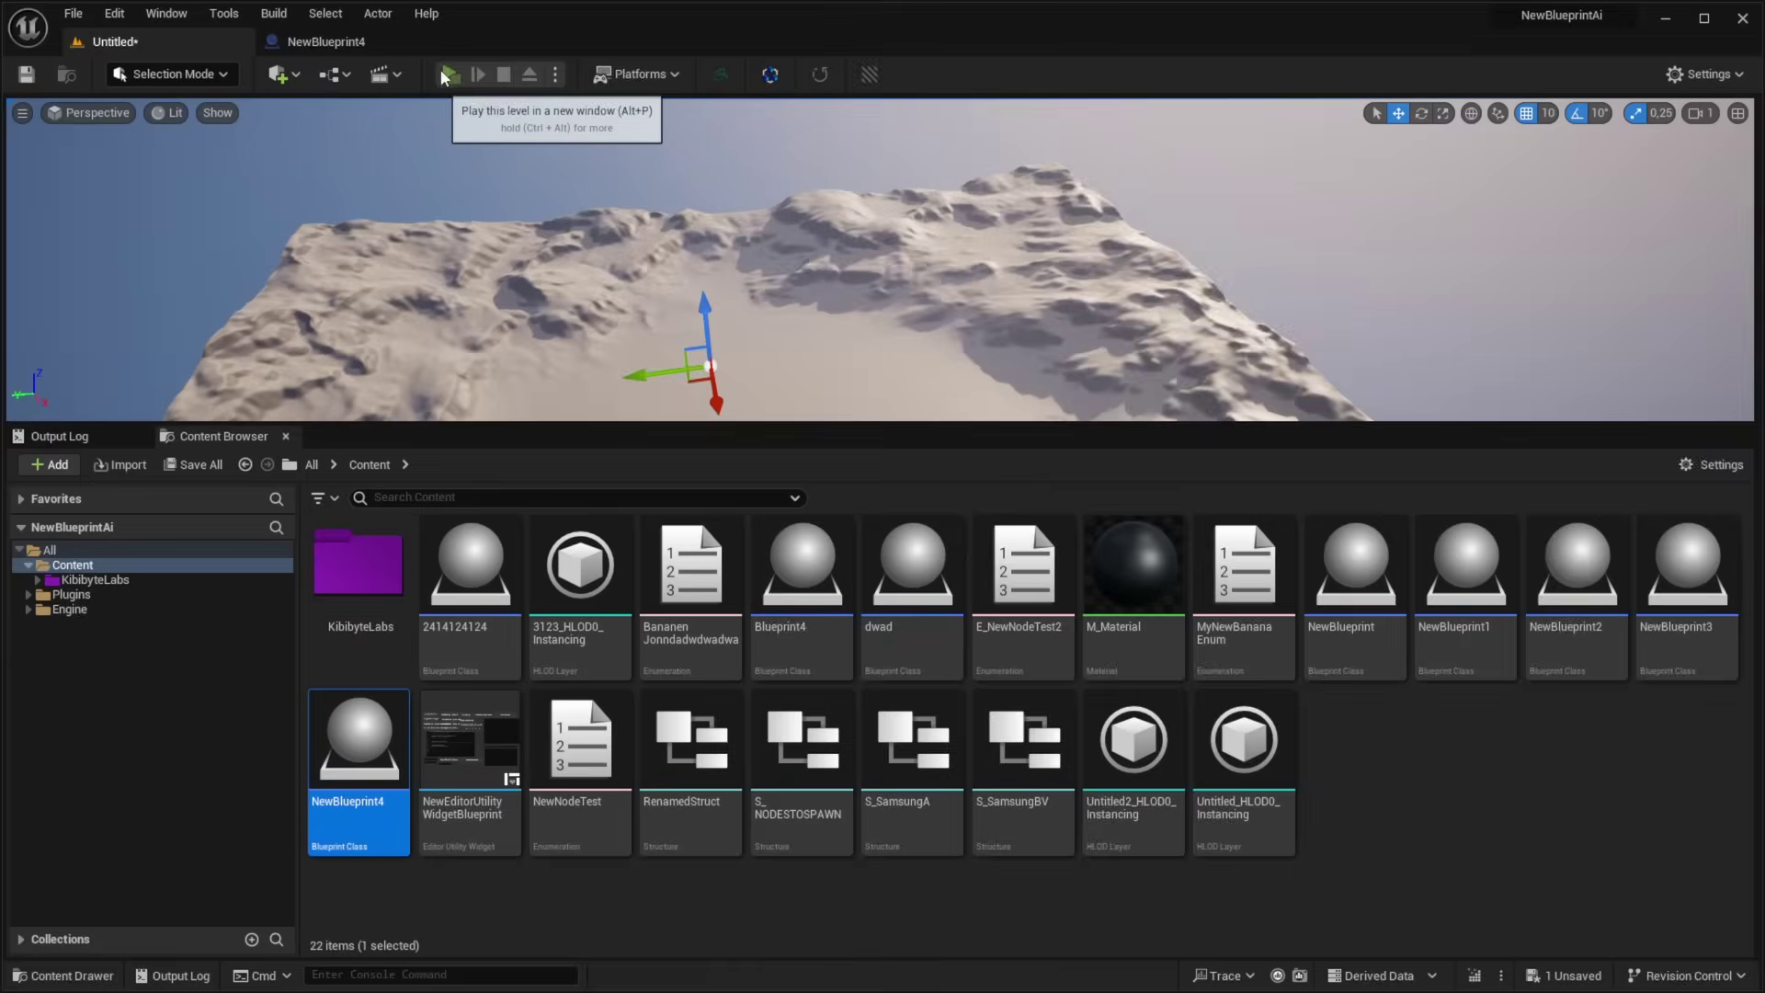
left_click(448, 74)
key("Escape")
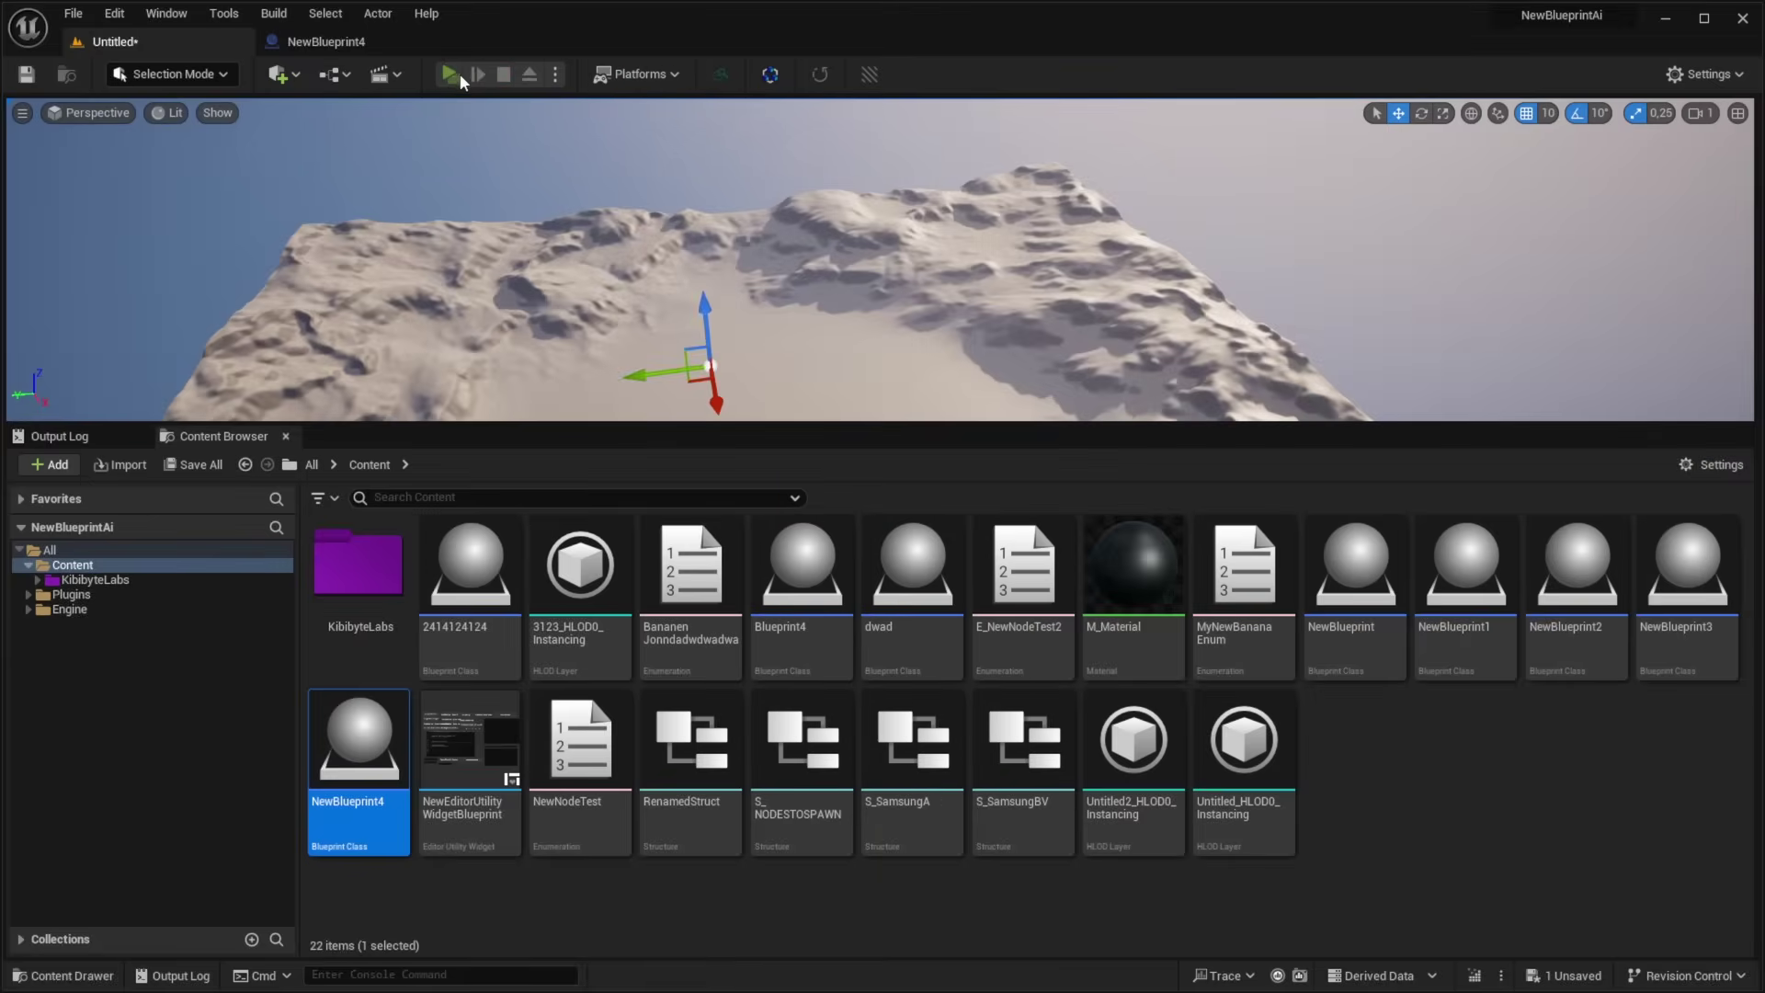
left_click(459, 74)
key("Escape")
Toggle Include Numbers on the Generate Random Password node and test-play three times.
left_click(326, 43)
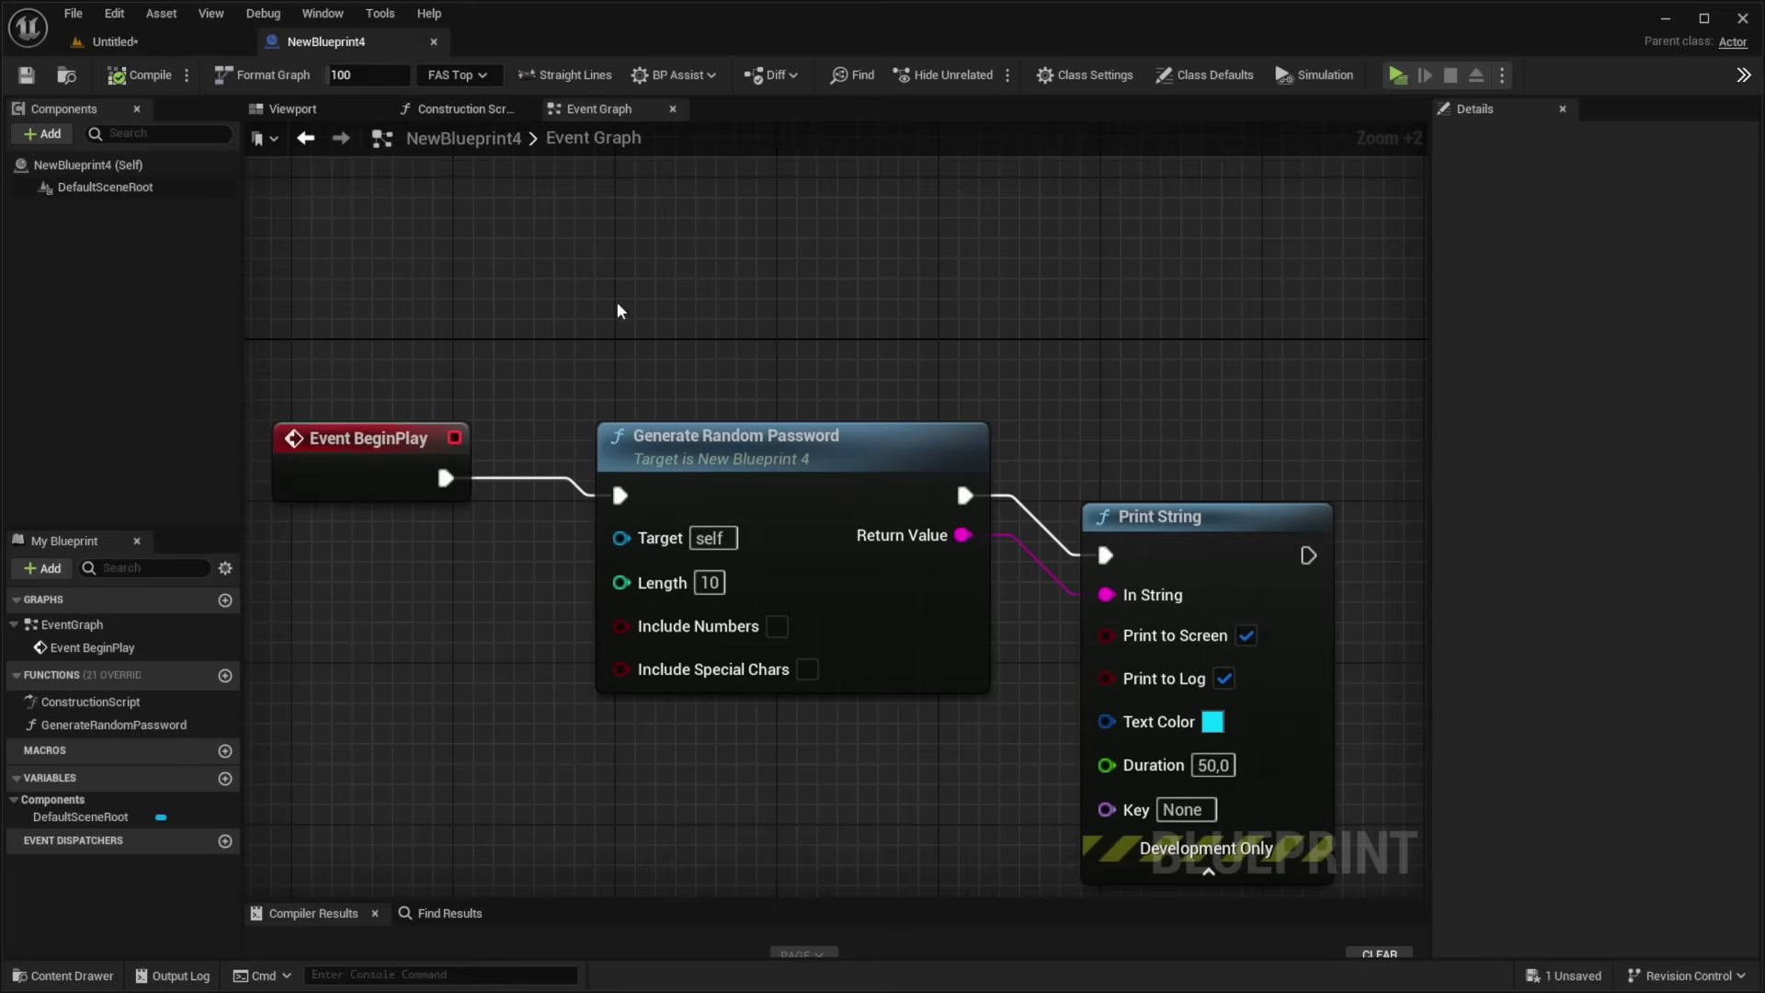
left_click(778, 626)
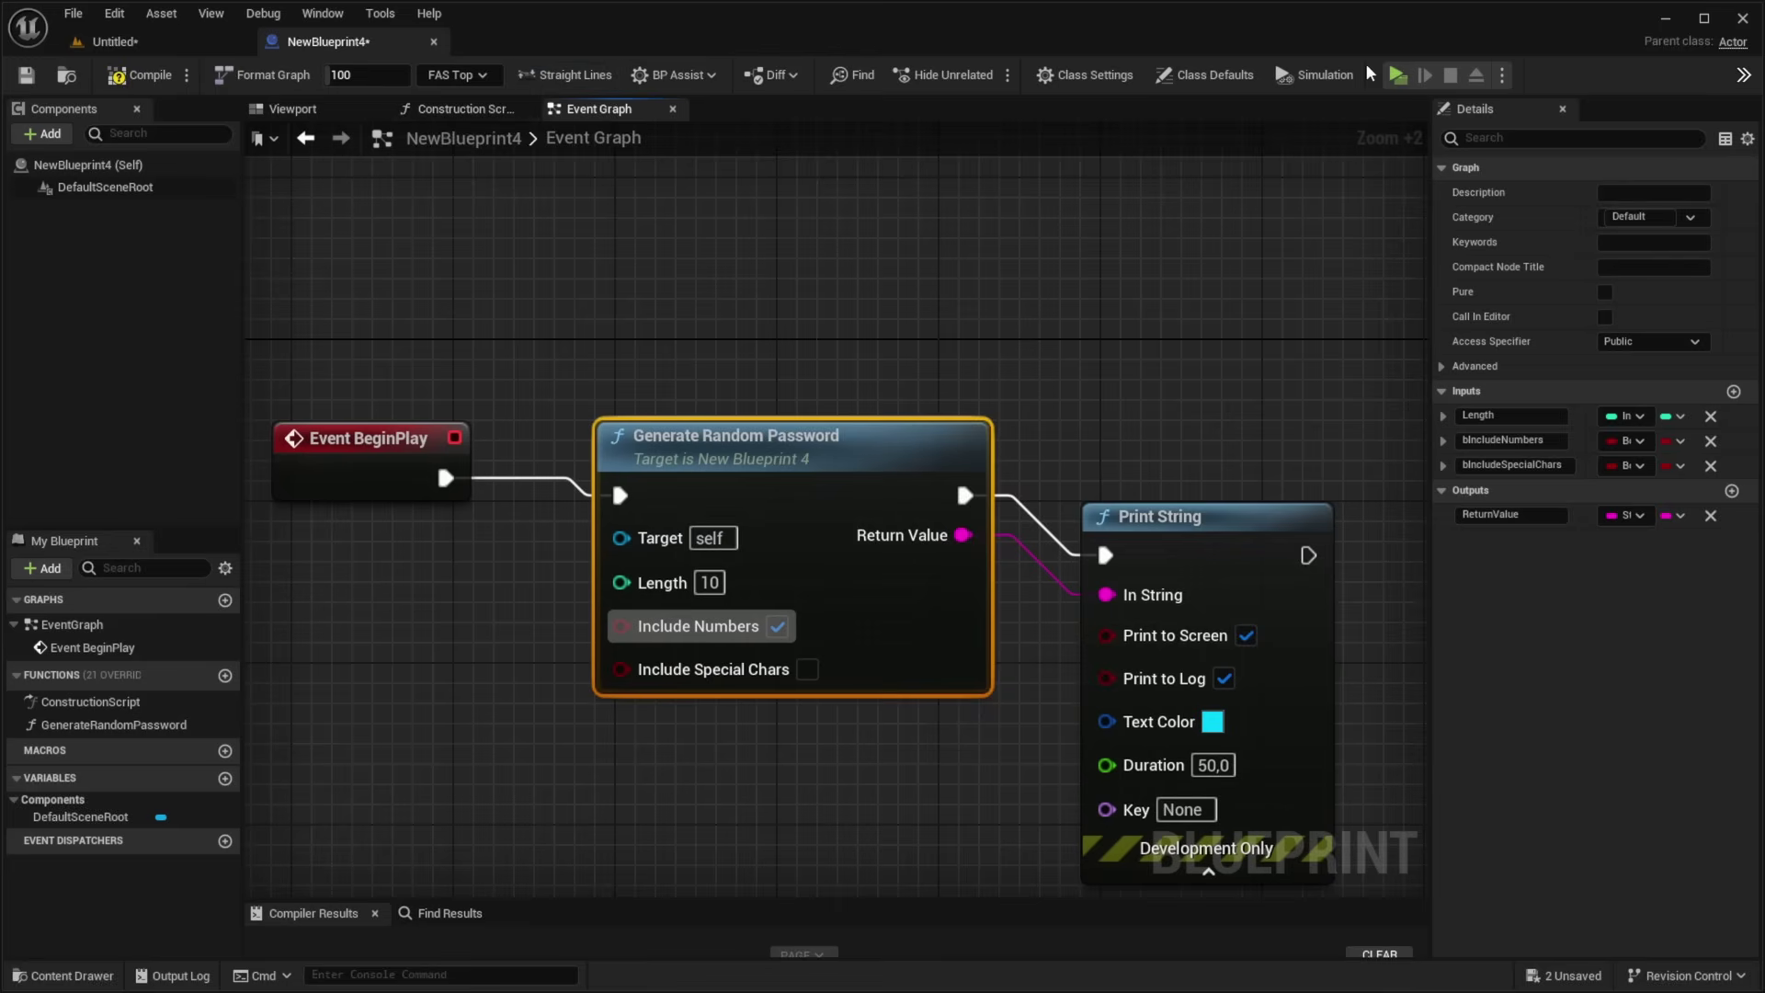
left_click(1398, 74)
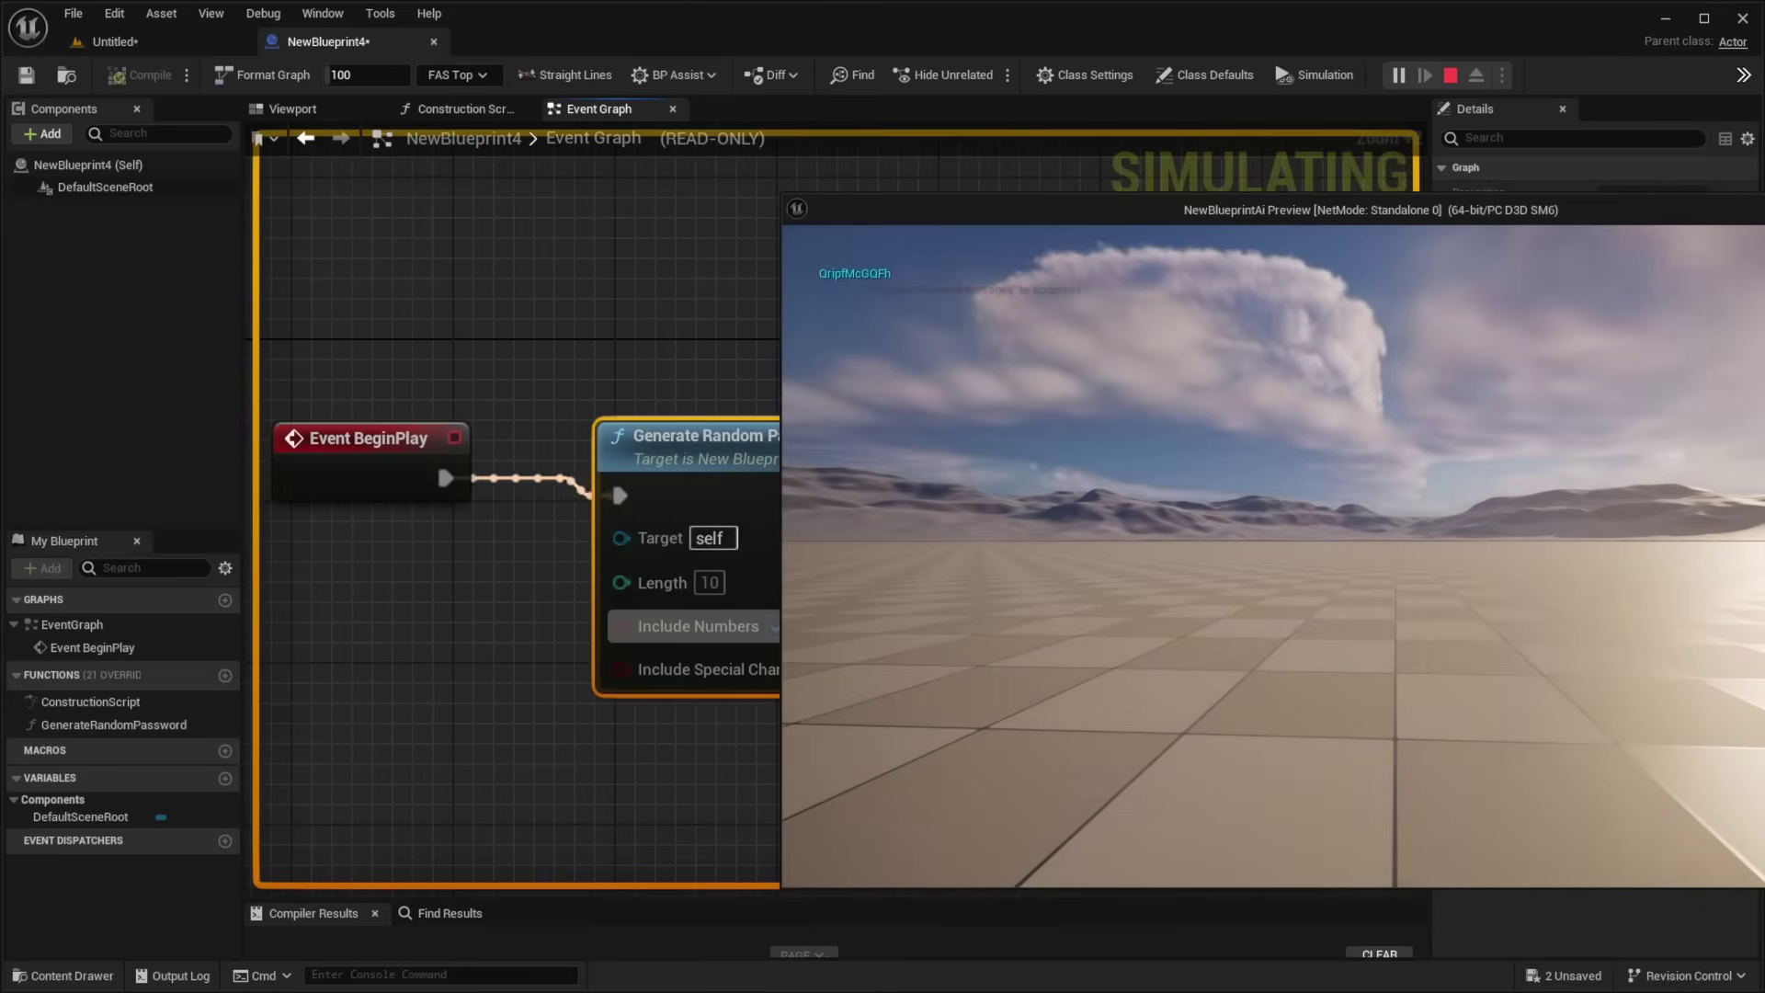
key("Escape")
left_click(1396, 77)
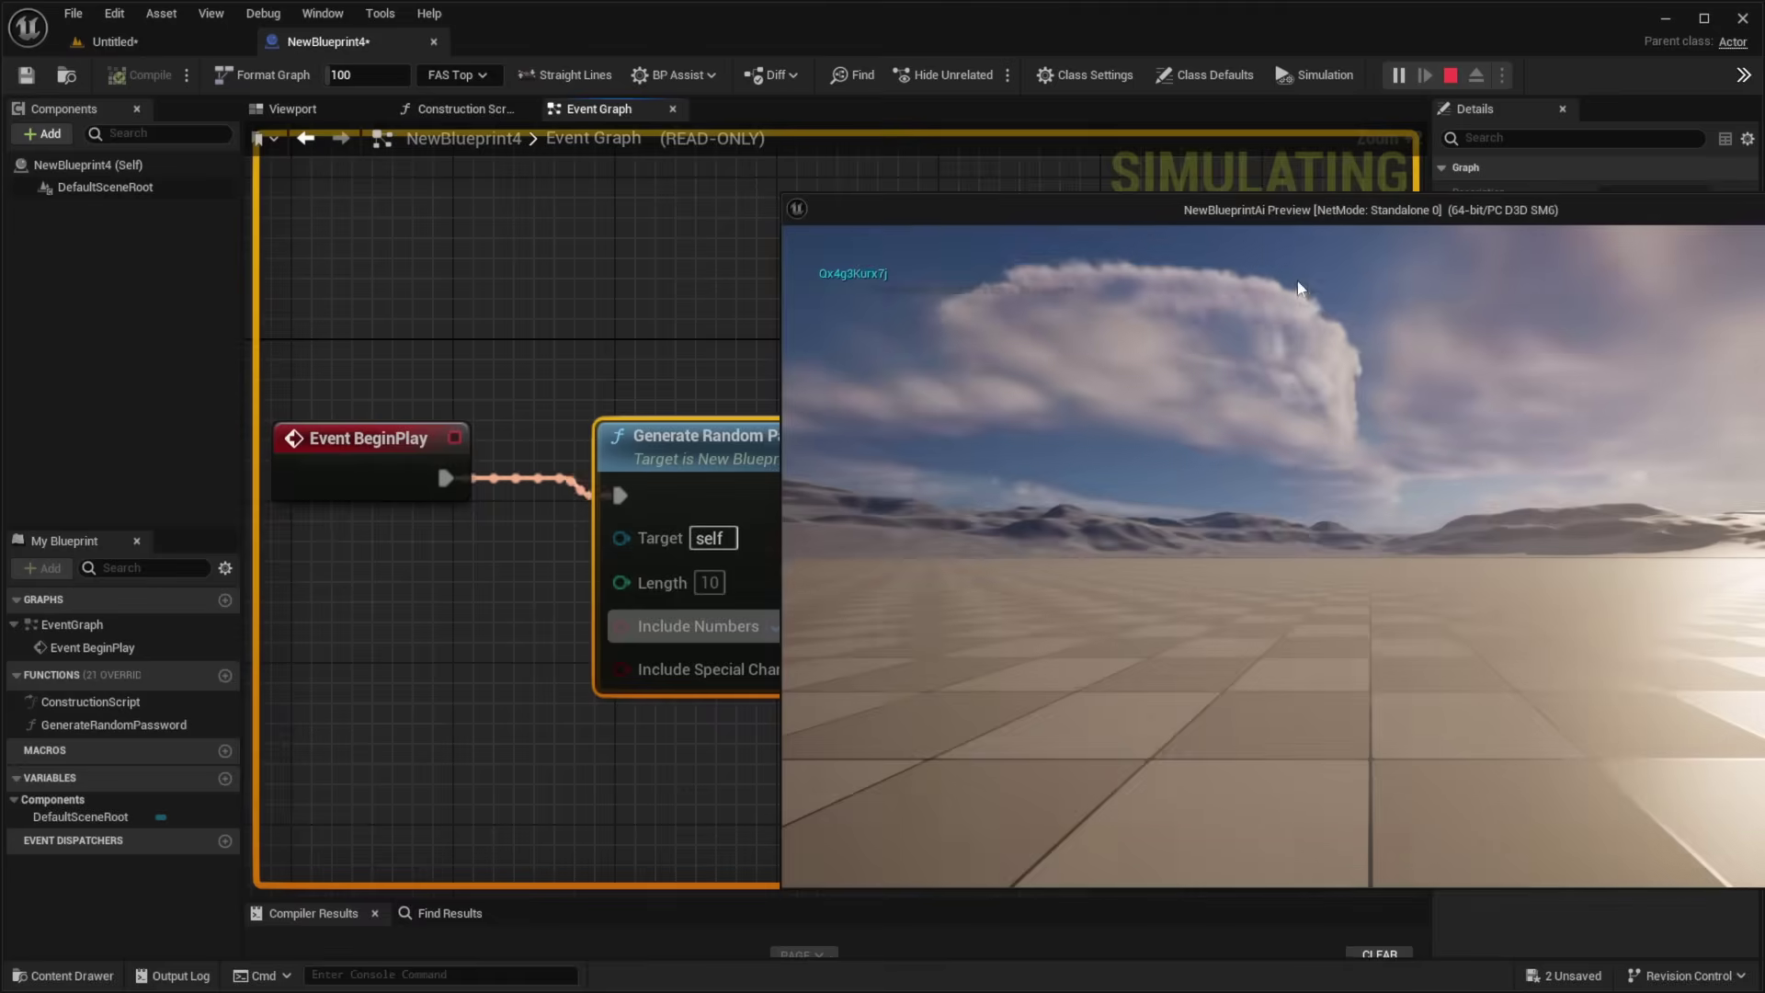
key("Escape")
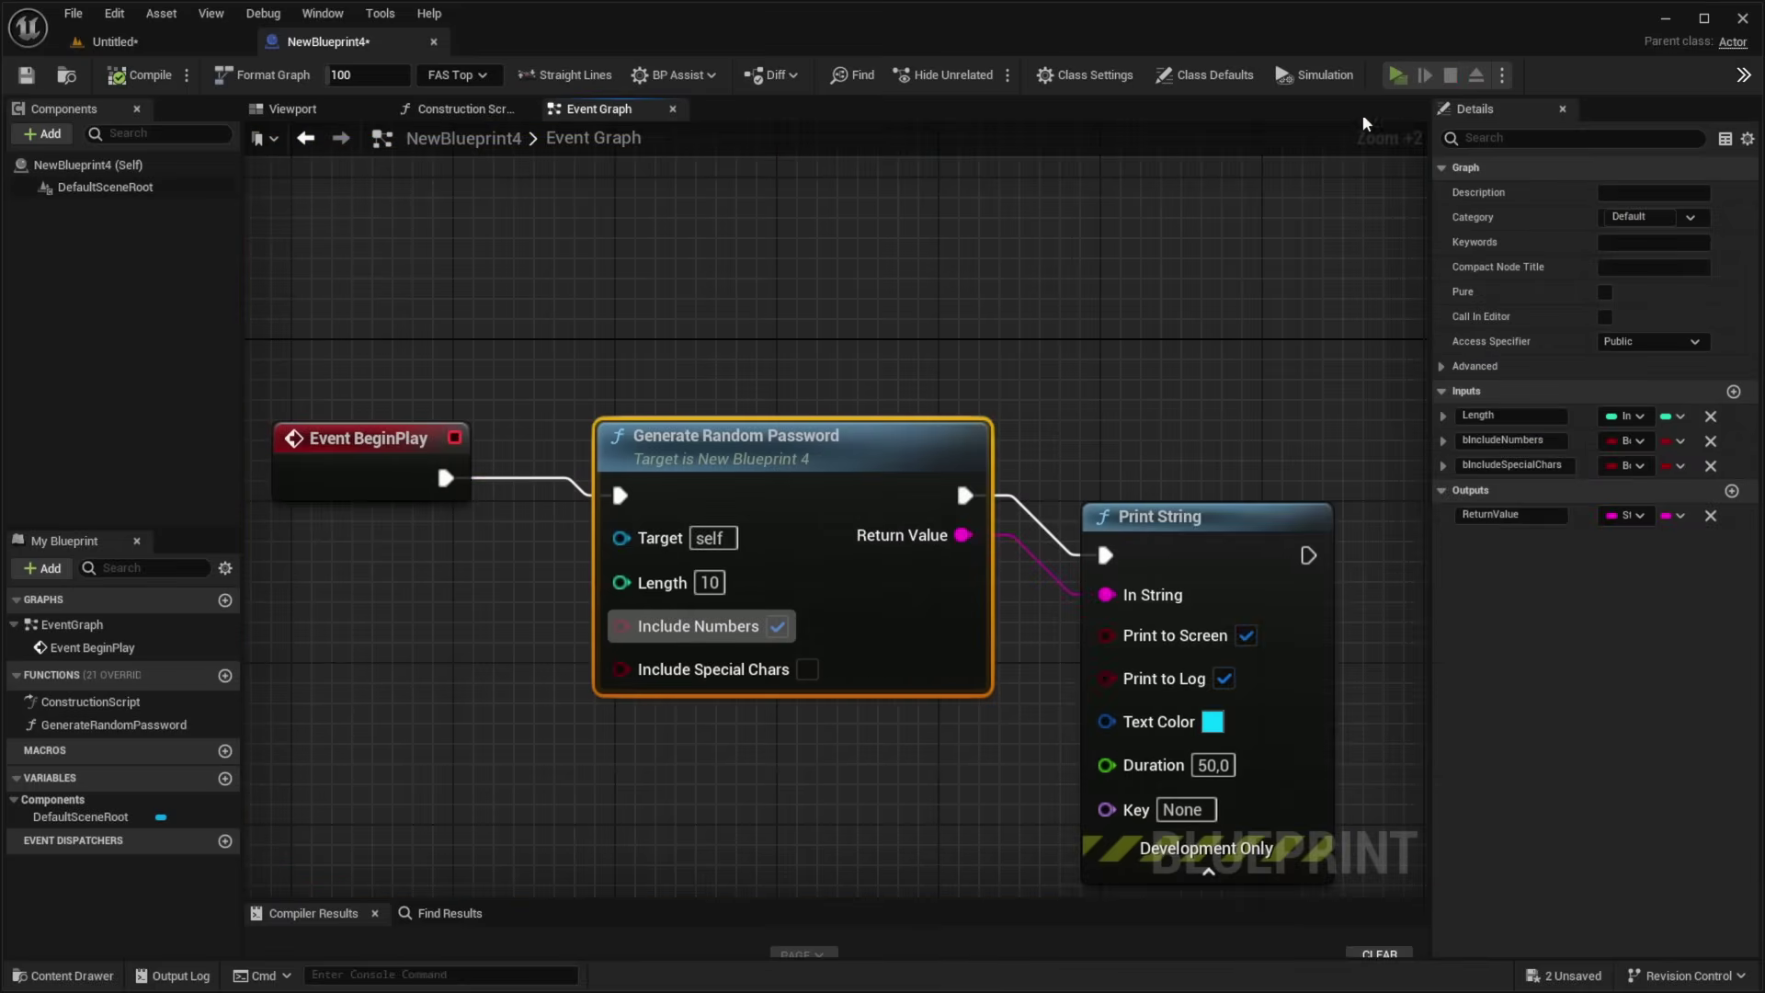
key("alt+p")
key("Escape")
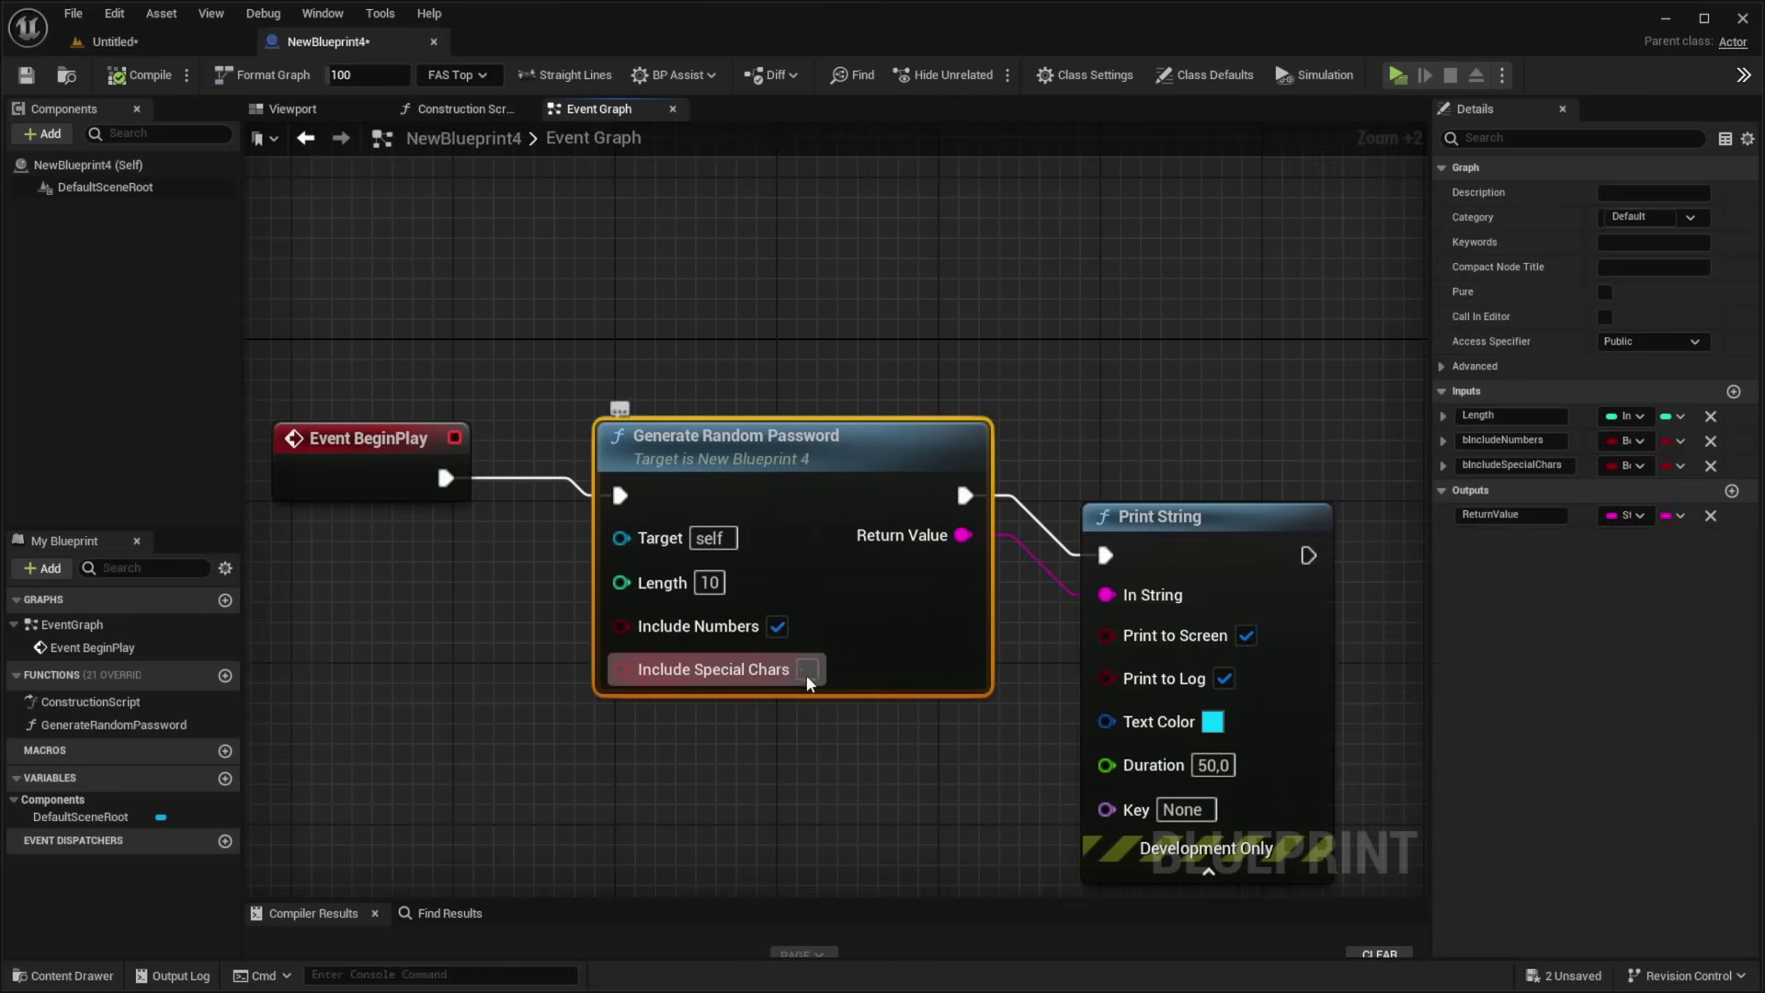
Toggle Include Special Chars, test-play again, then uncheck Include Numbers and Include Special Chars.
left_click(807, 671)
left_click(1398, 75)
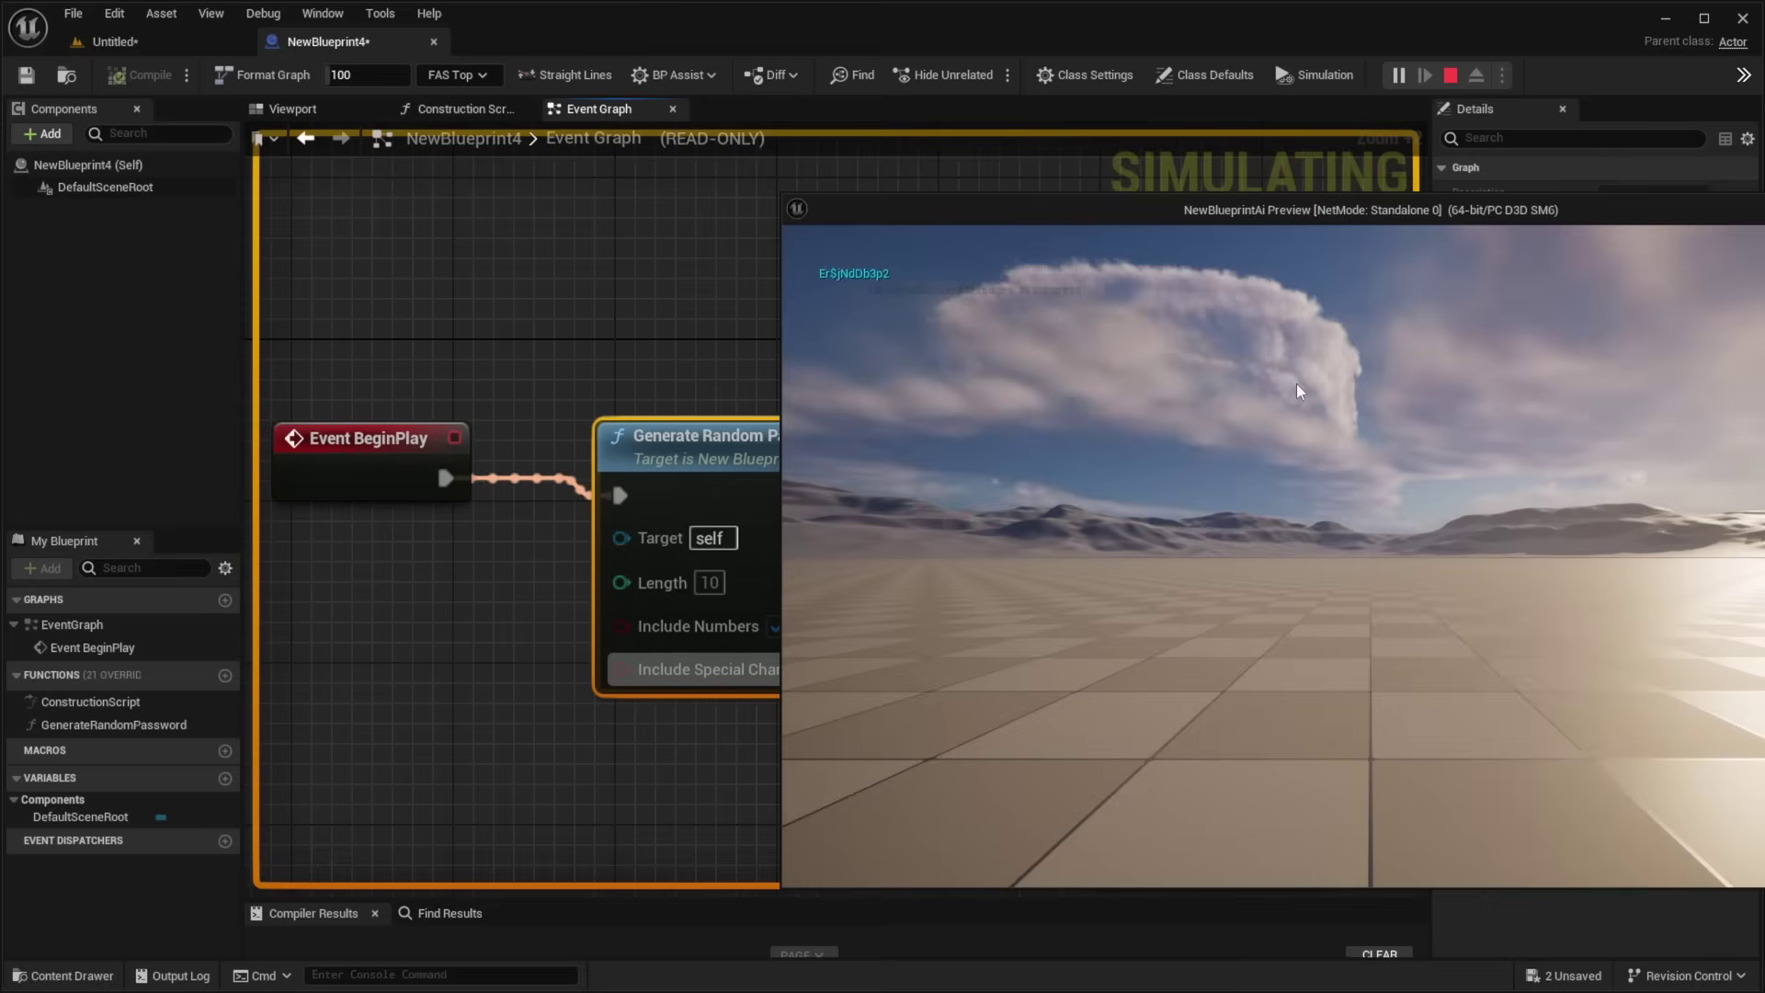
key("Escape")
left_click(1398, 74)
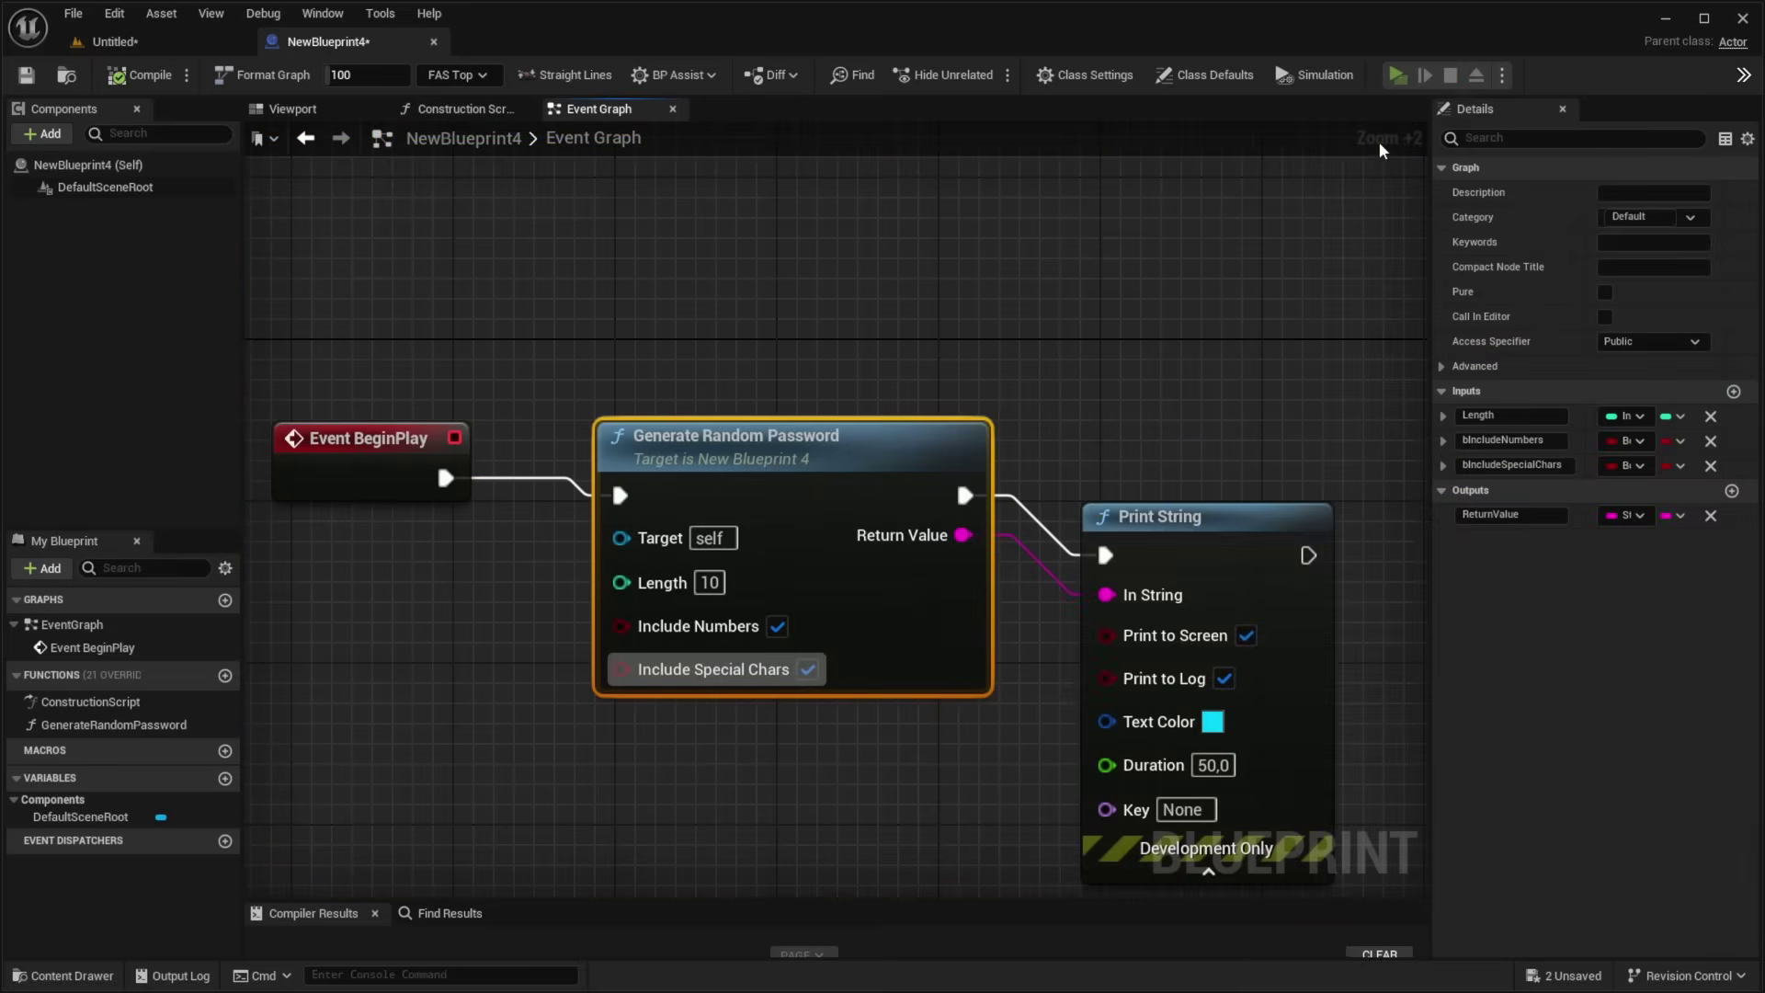
key("Escape")
left_click(1392, 82)
key("Escape")
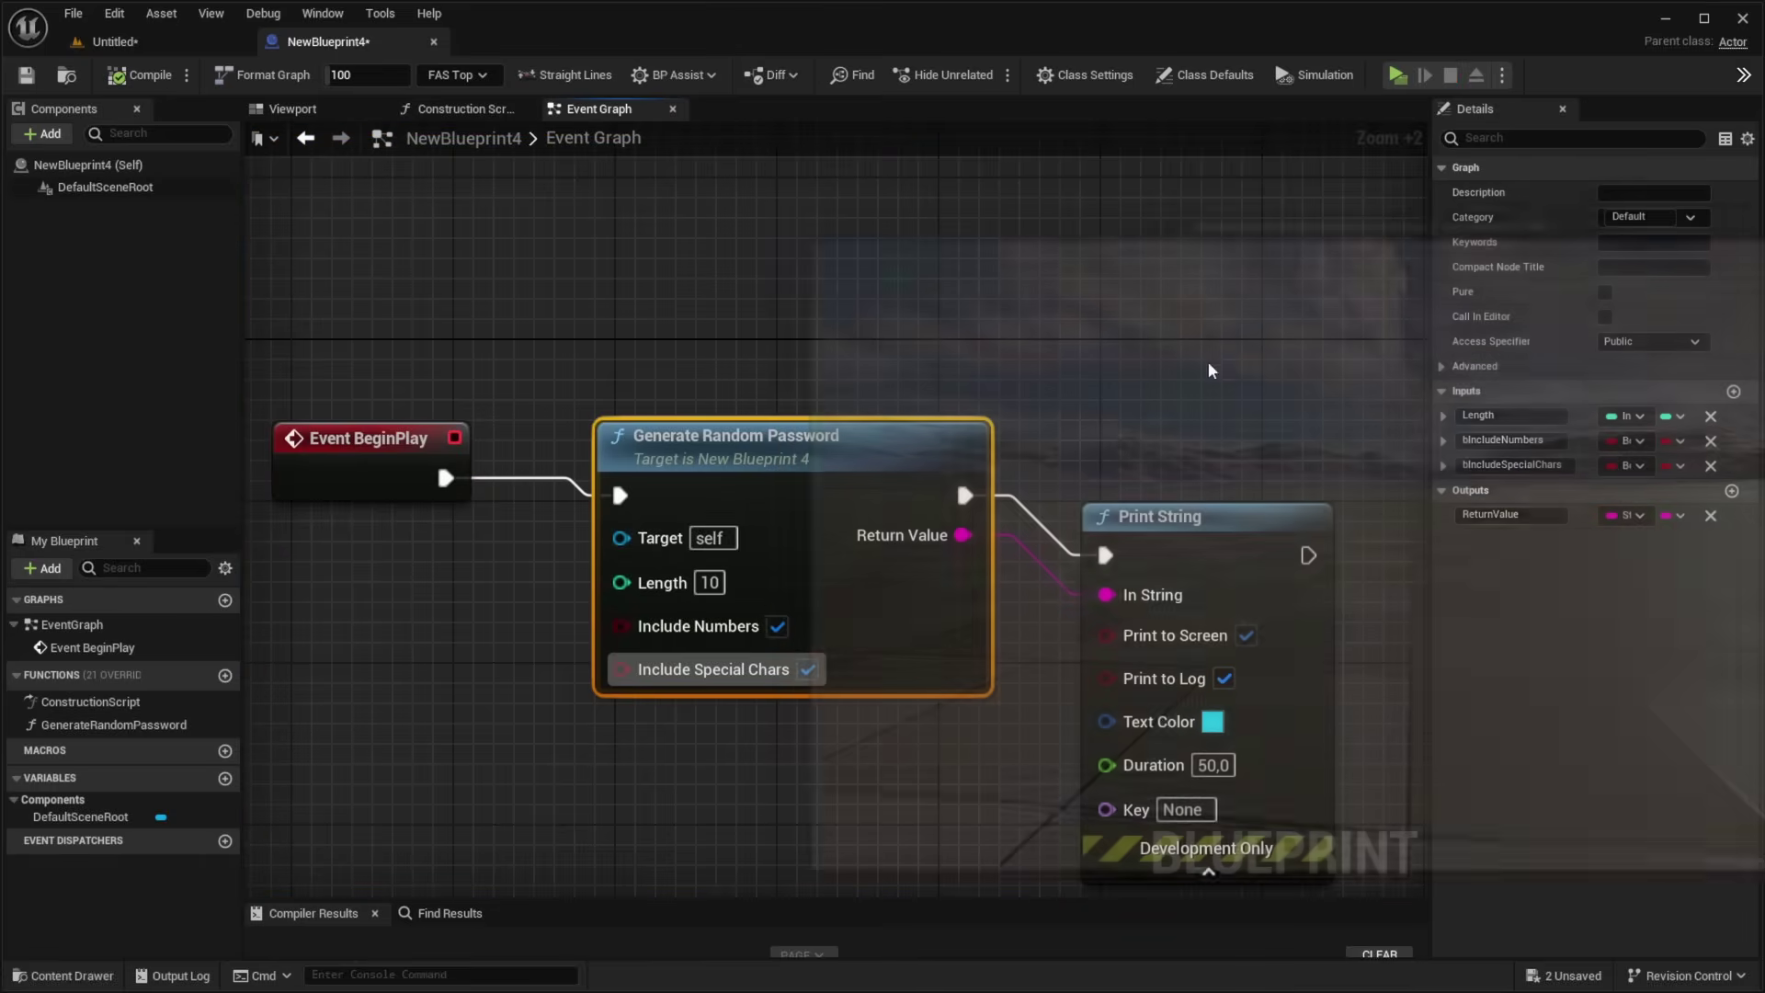
left_click(778, 627)
left_click(808, 669)
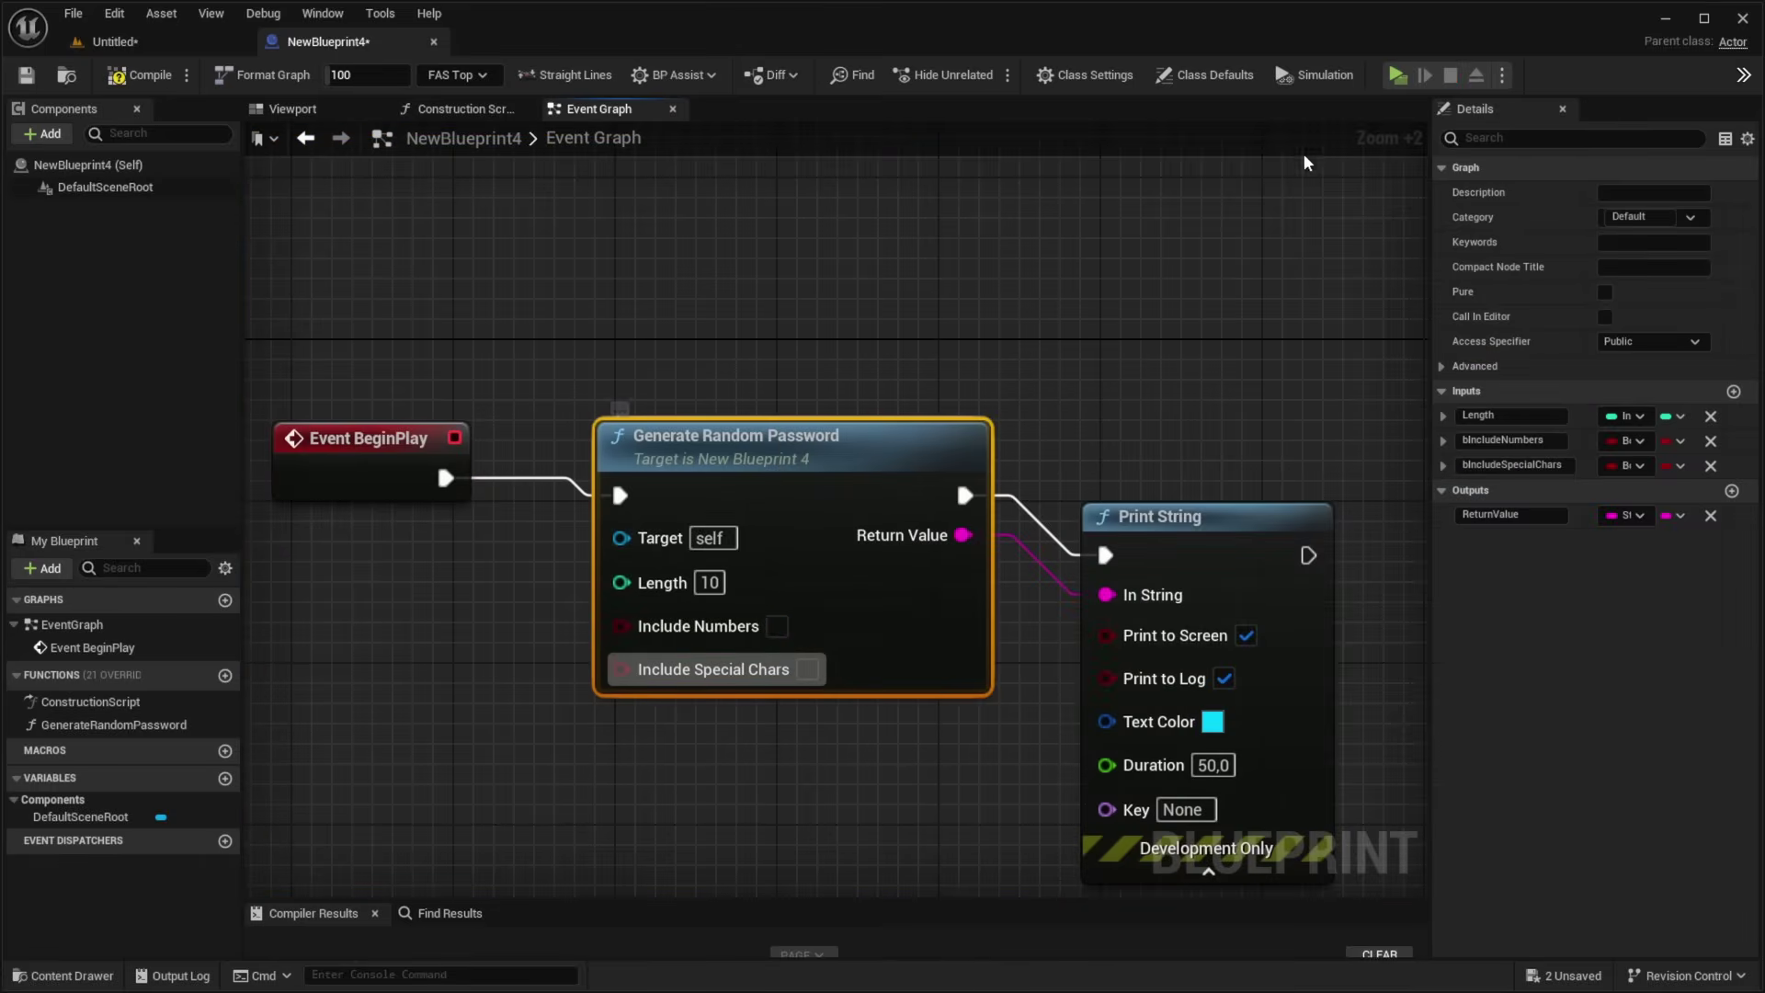
Save, open the GenerateRandomPassword function graph, and delete its stacked comment boxes.
left_click(26, 75)
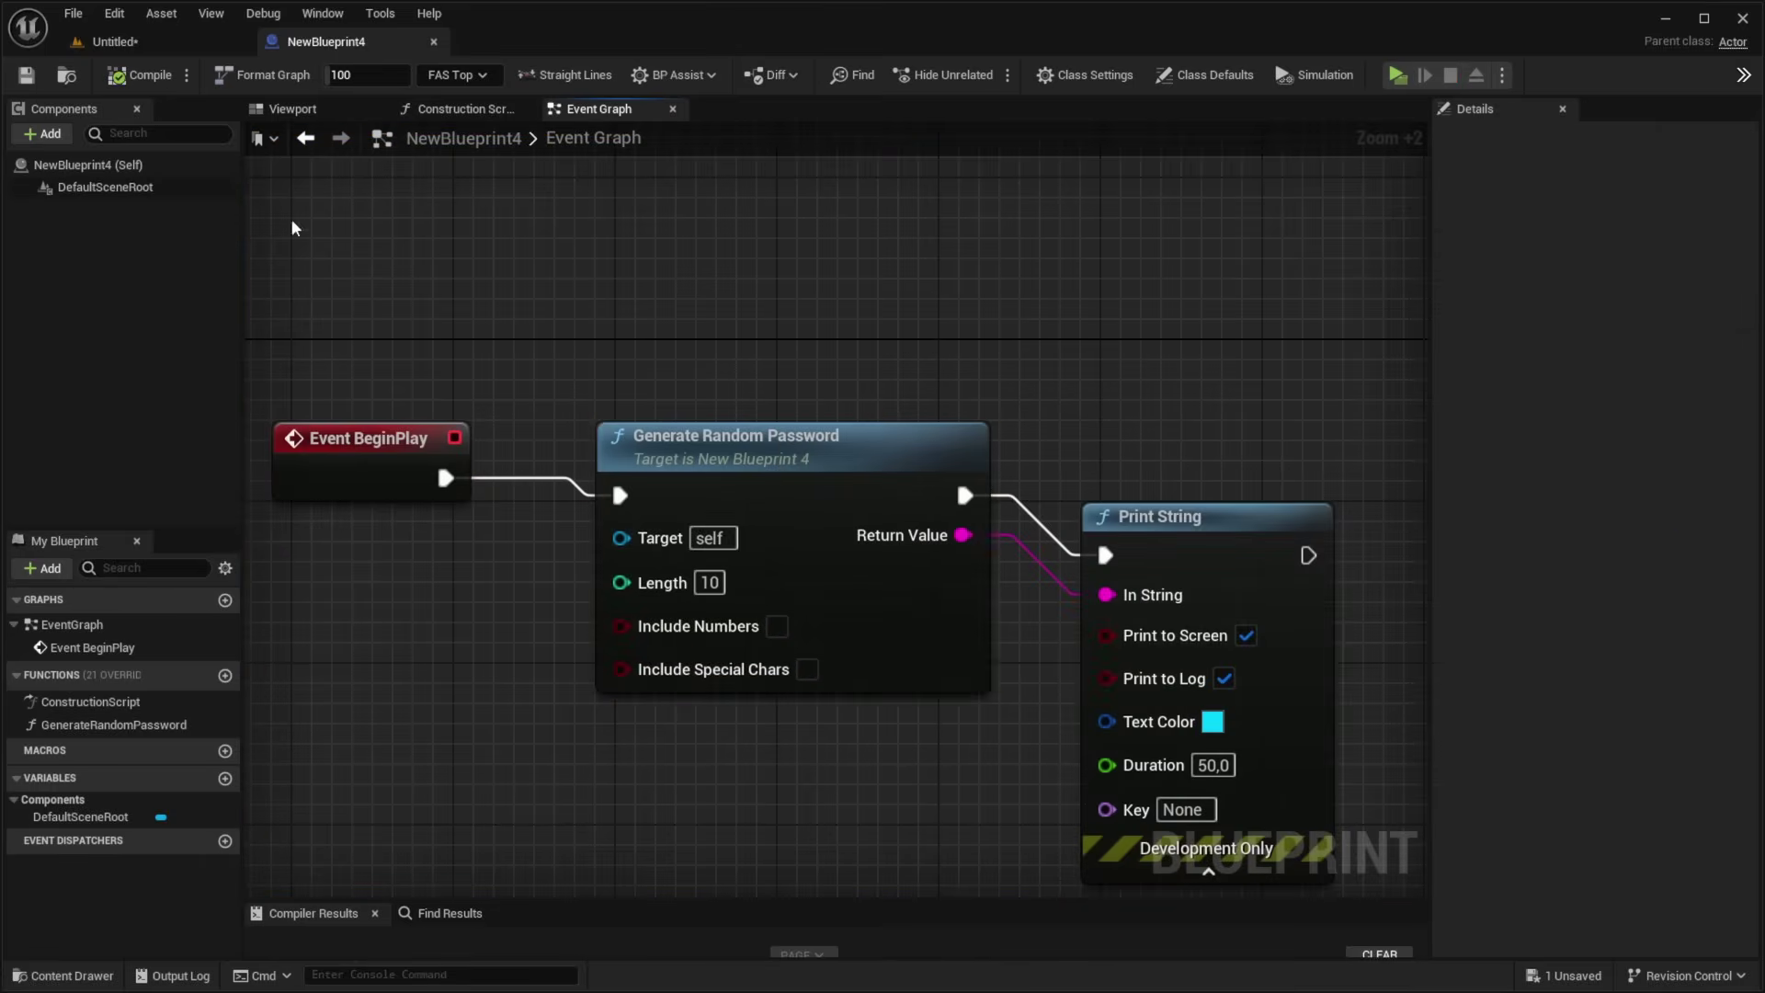
left_click(161, 727)
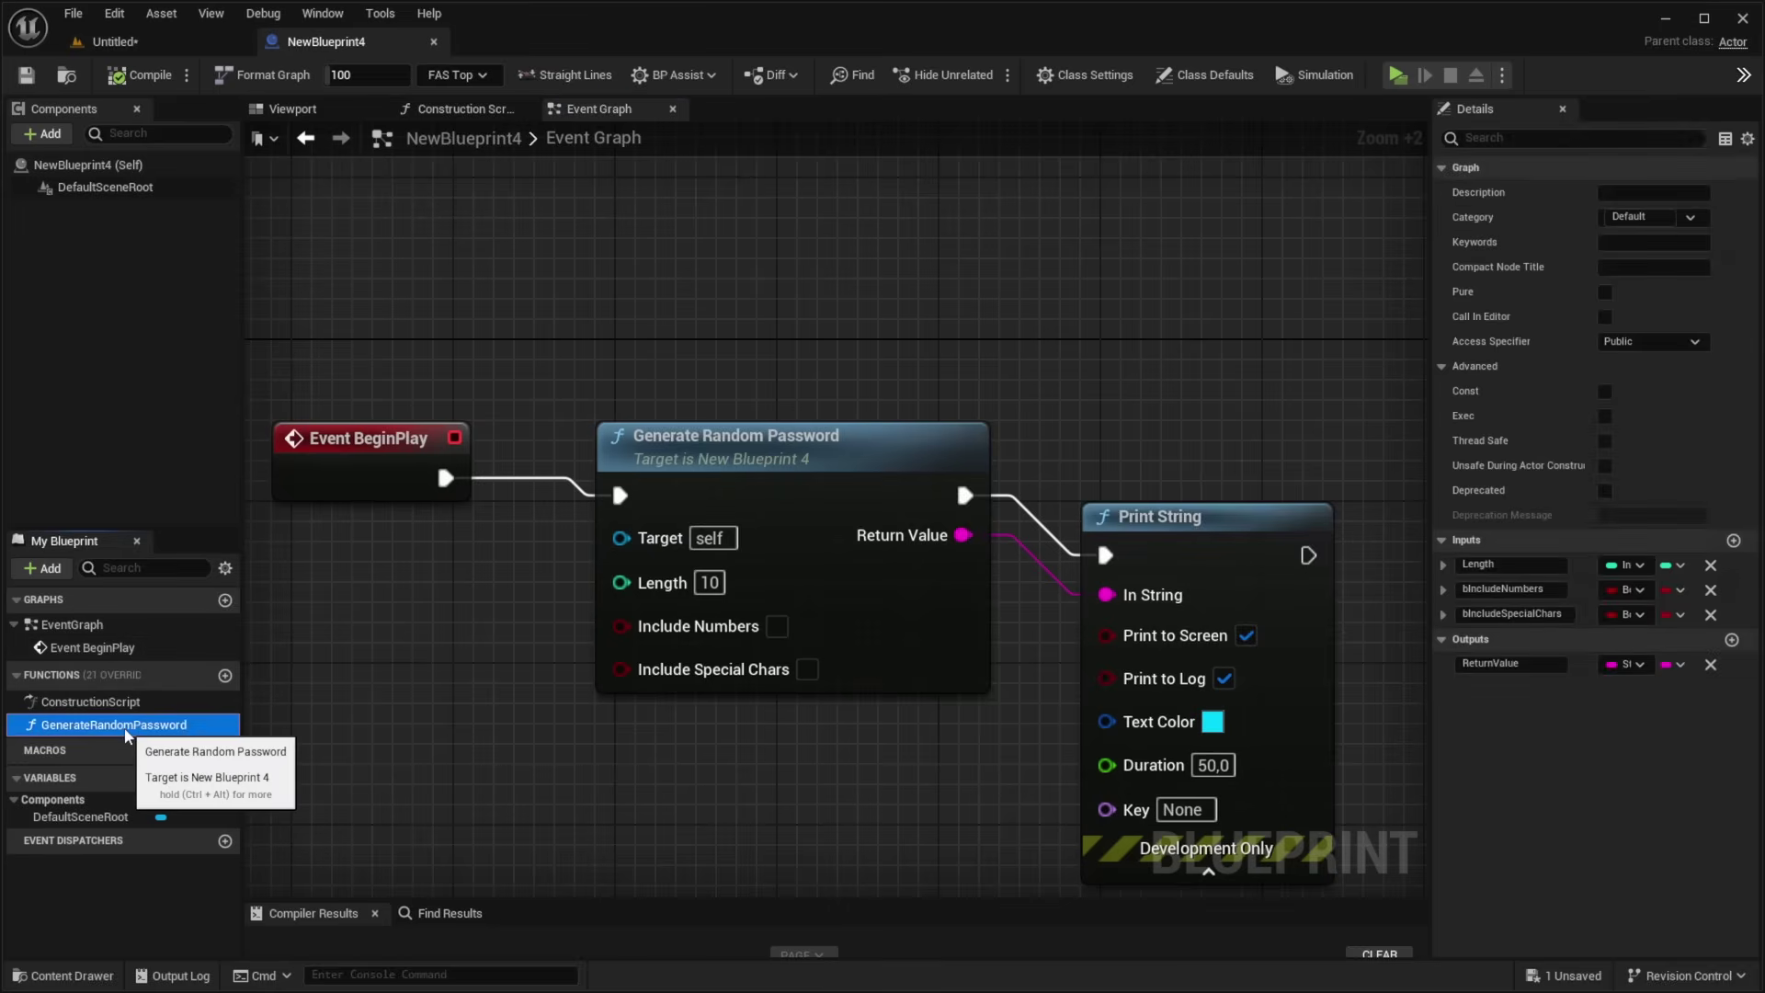
key("F2")
double_click(28, 733)
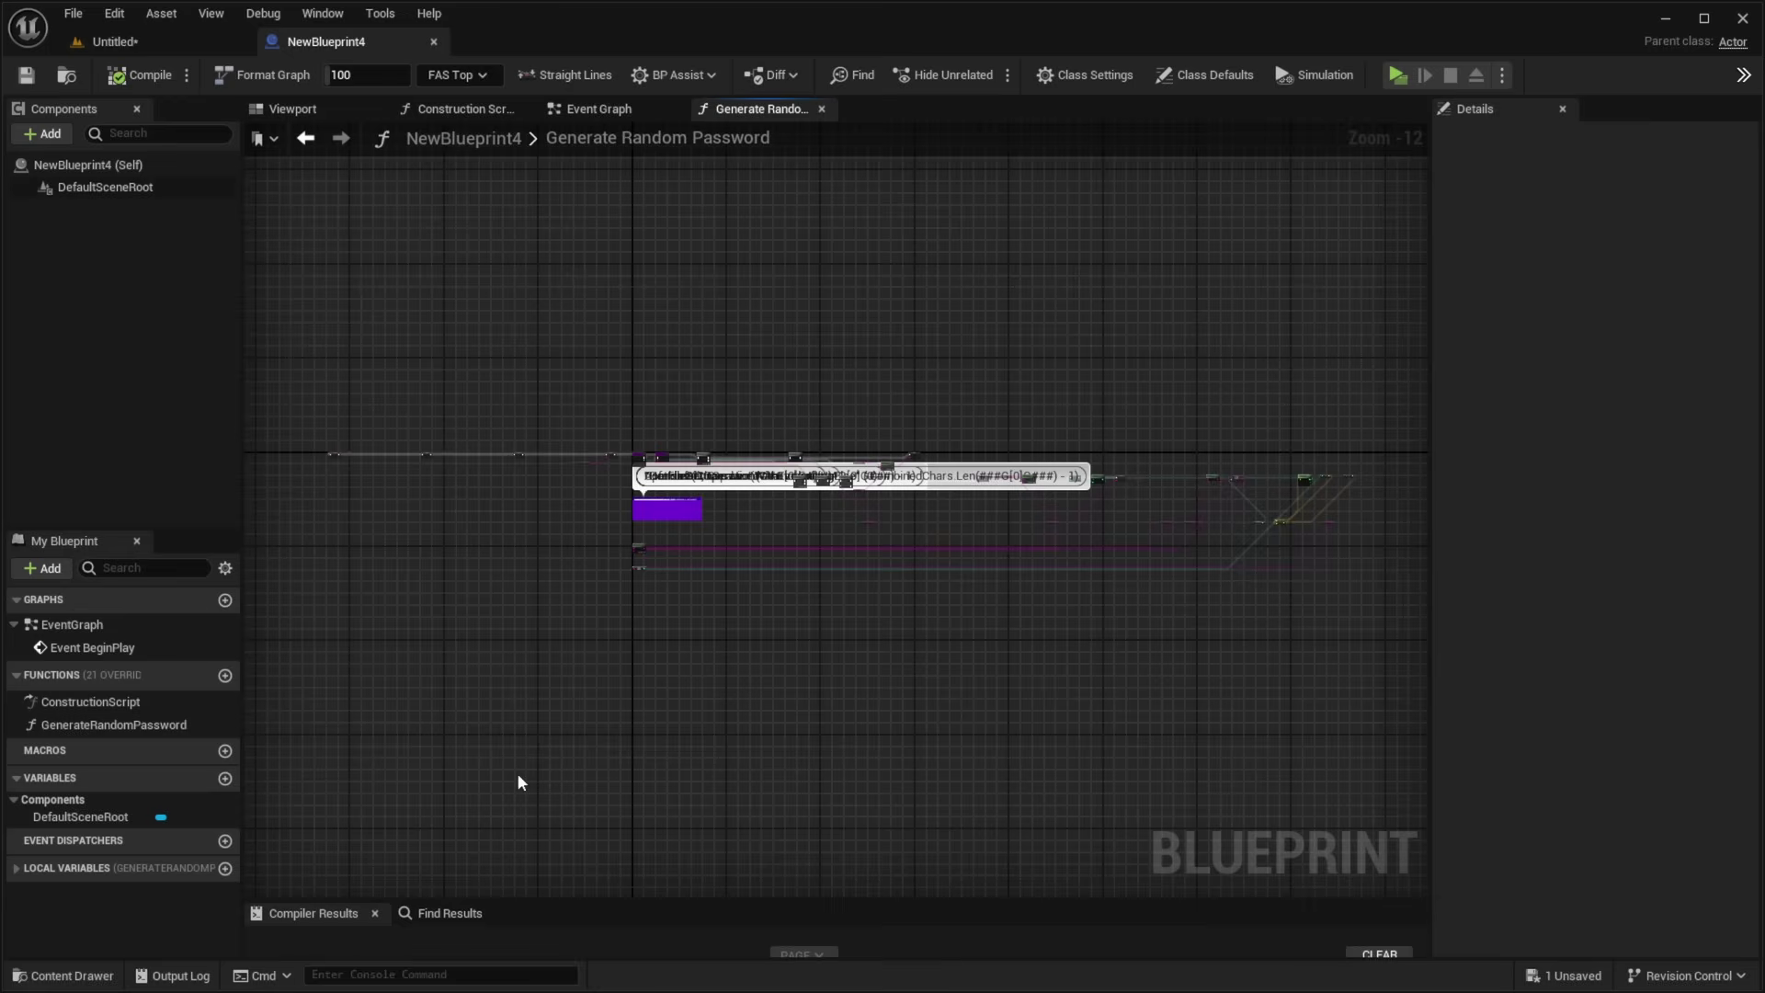
left_click_drag(706, 519, 706, 520)
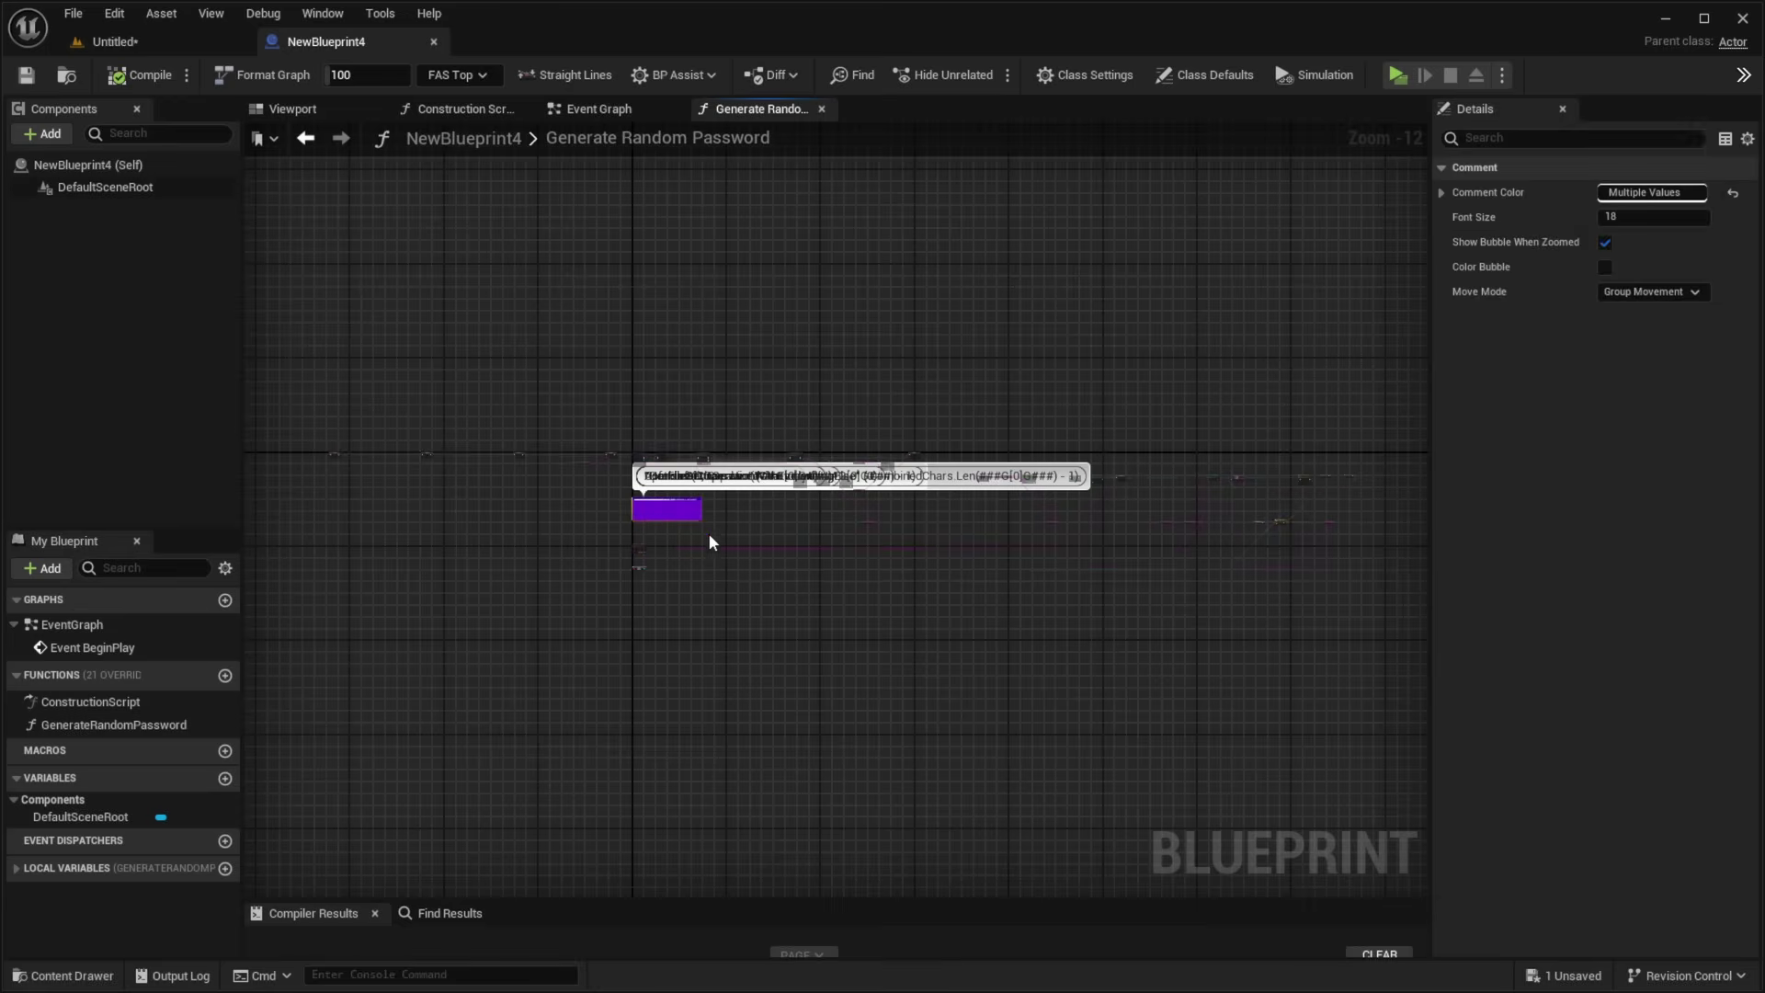
key("Delete")
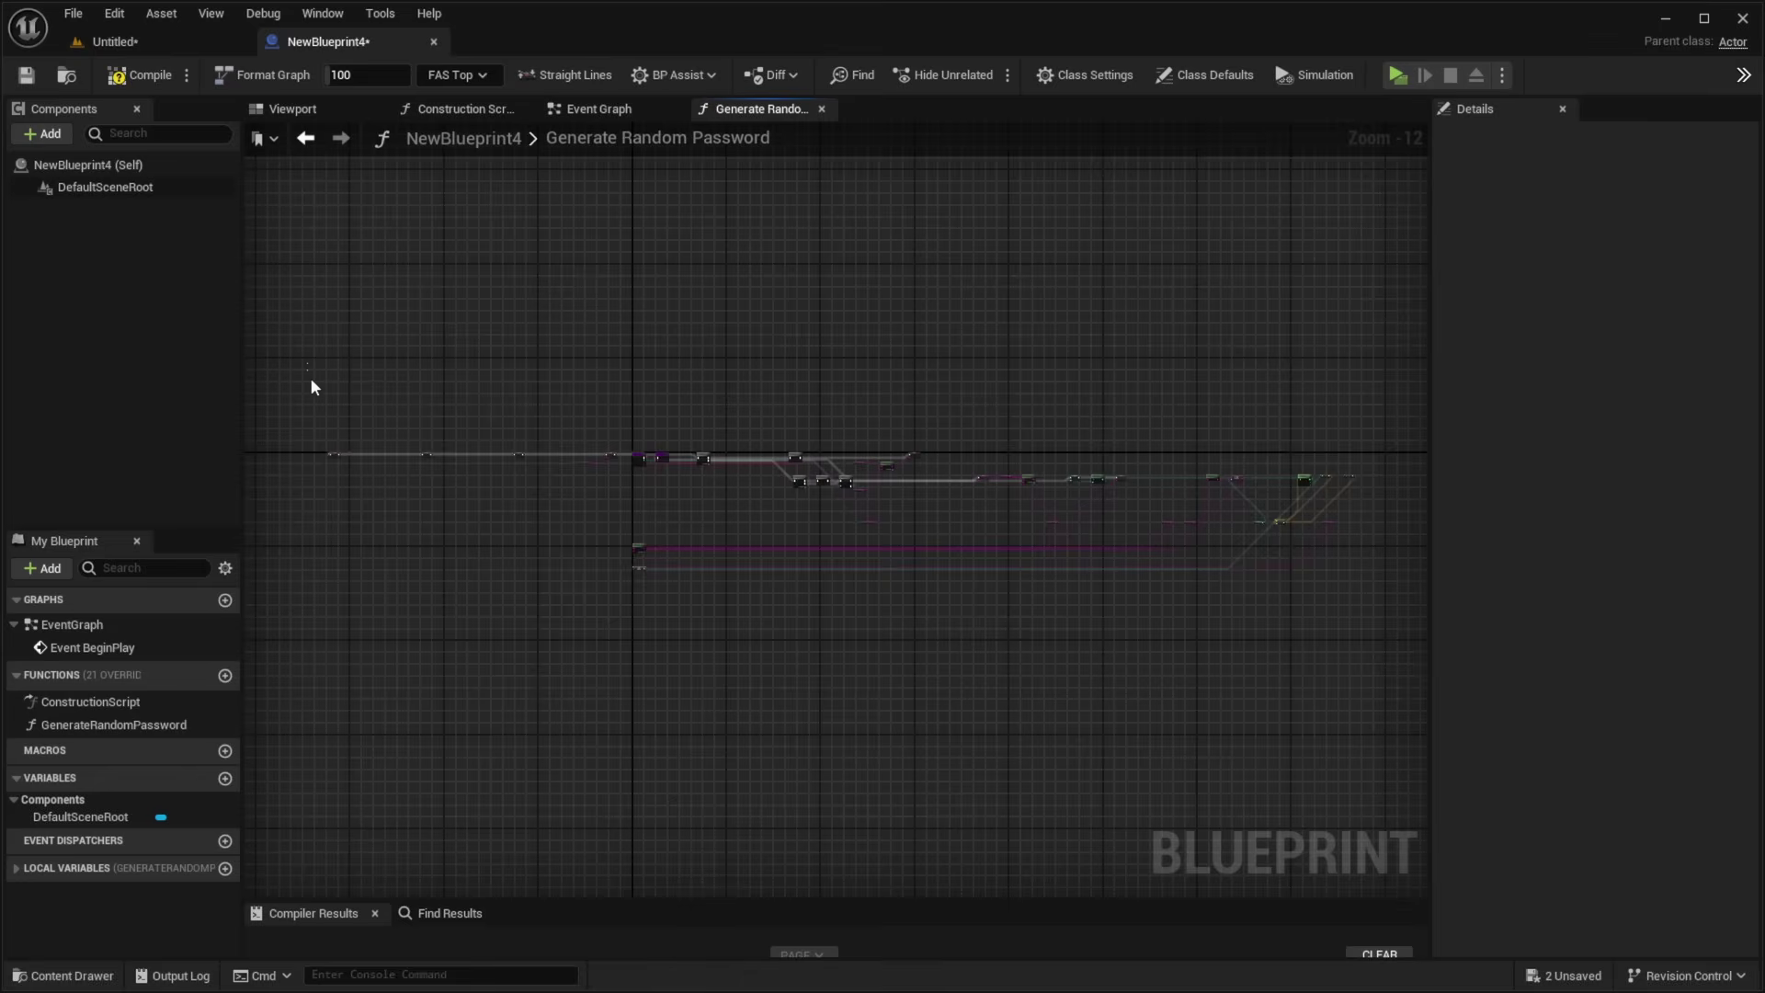
Select all nodes and apply Format Graph for a compact layout.
left_click_drag(310, 379, 1354, 699)
left_click(1161, 713)
key("ctrl+a")
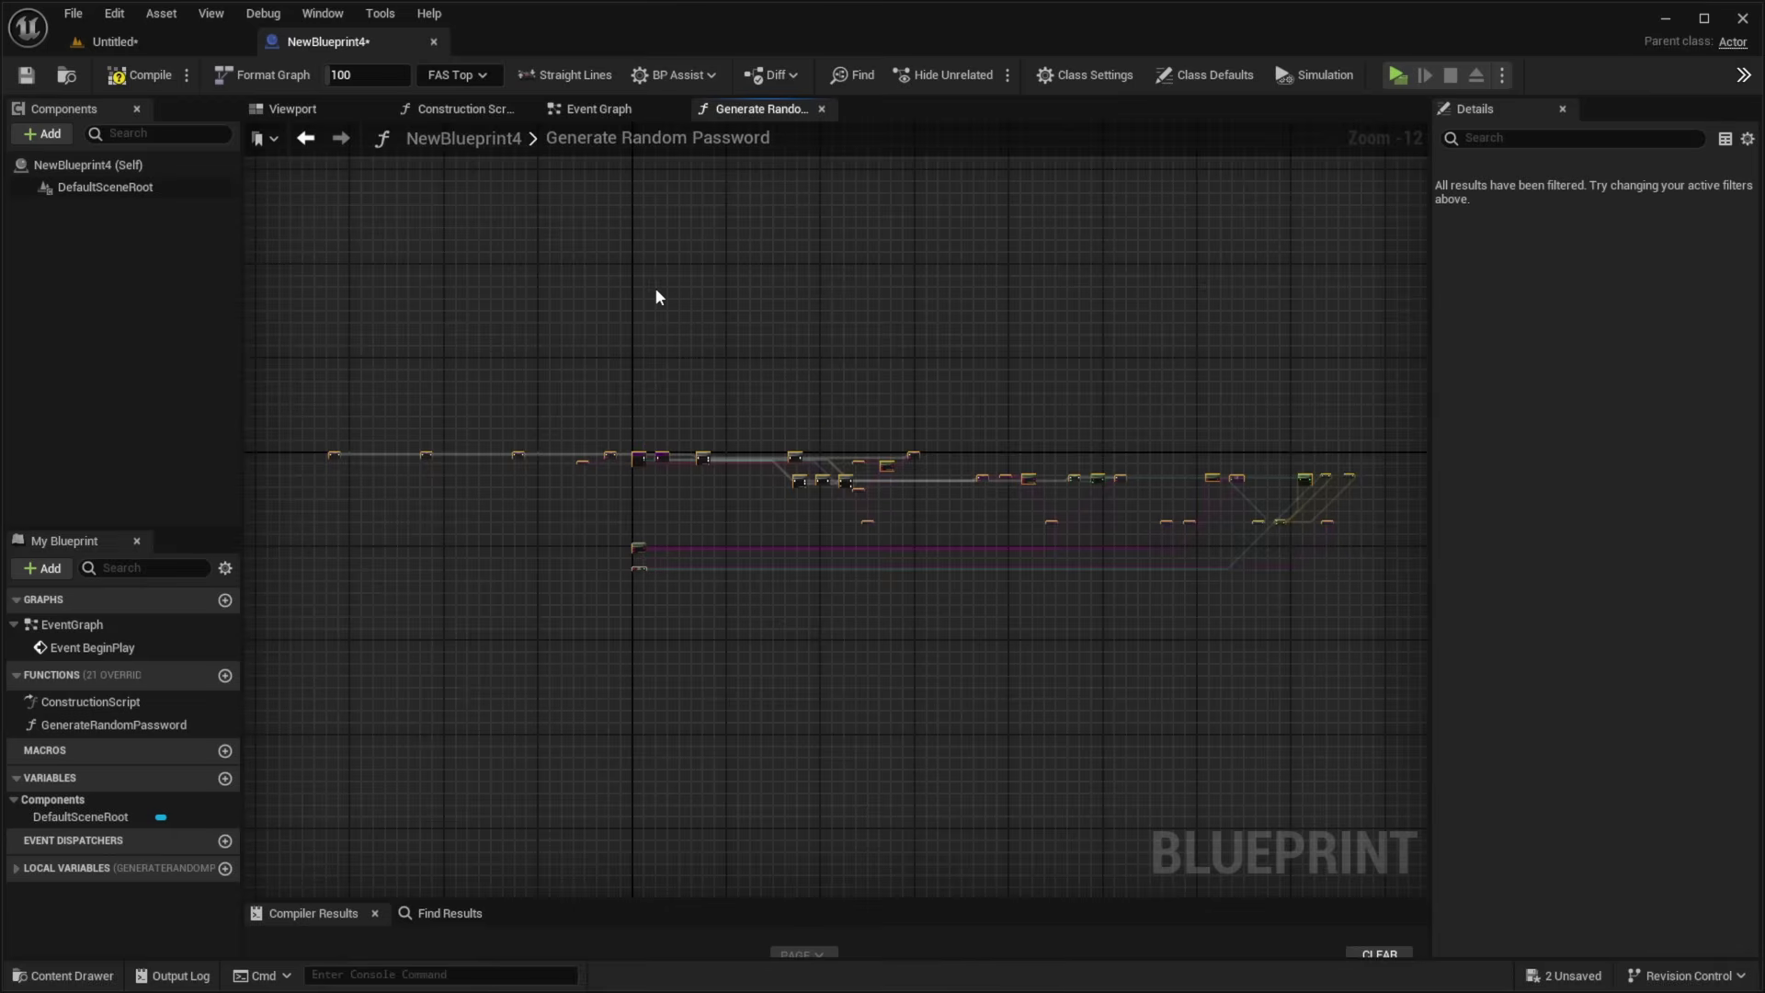
left_click(251, 81)
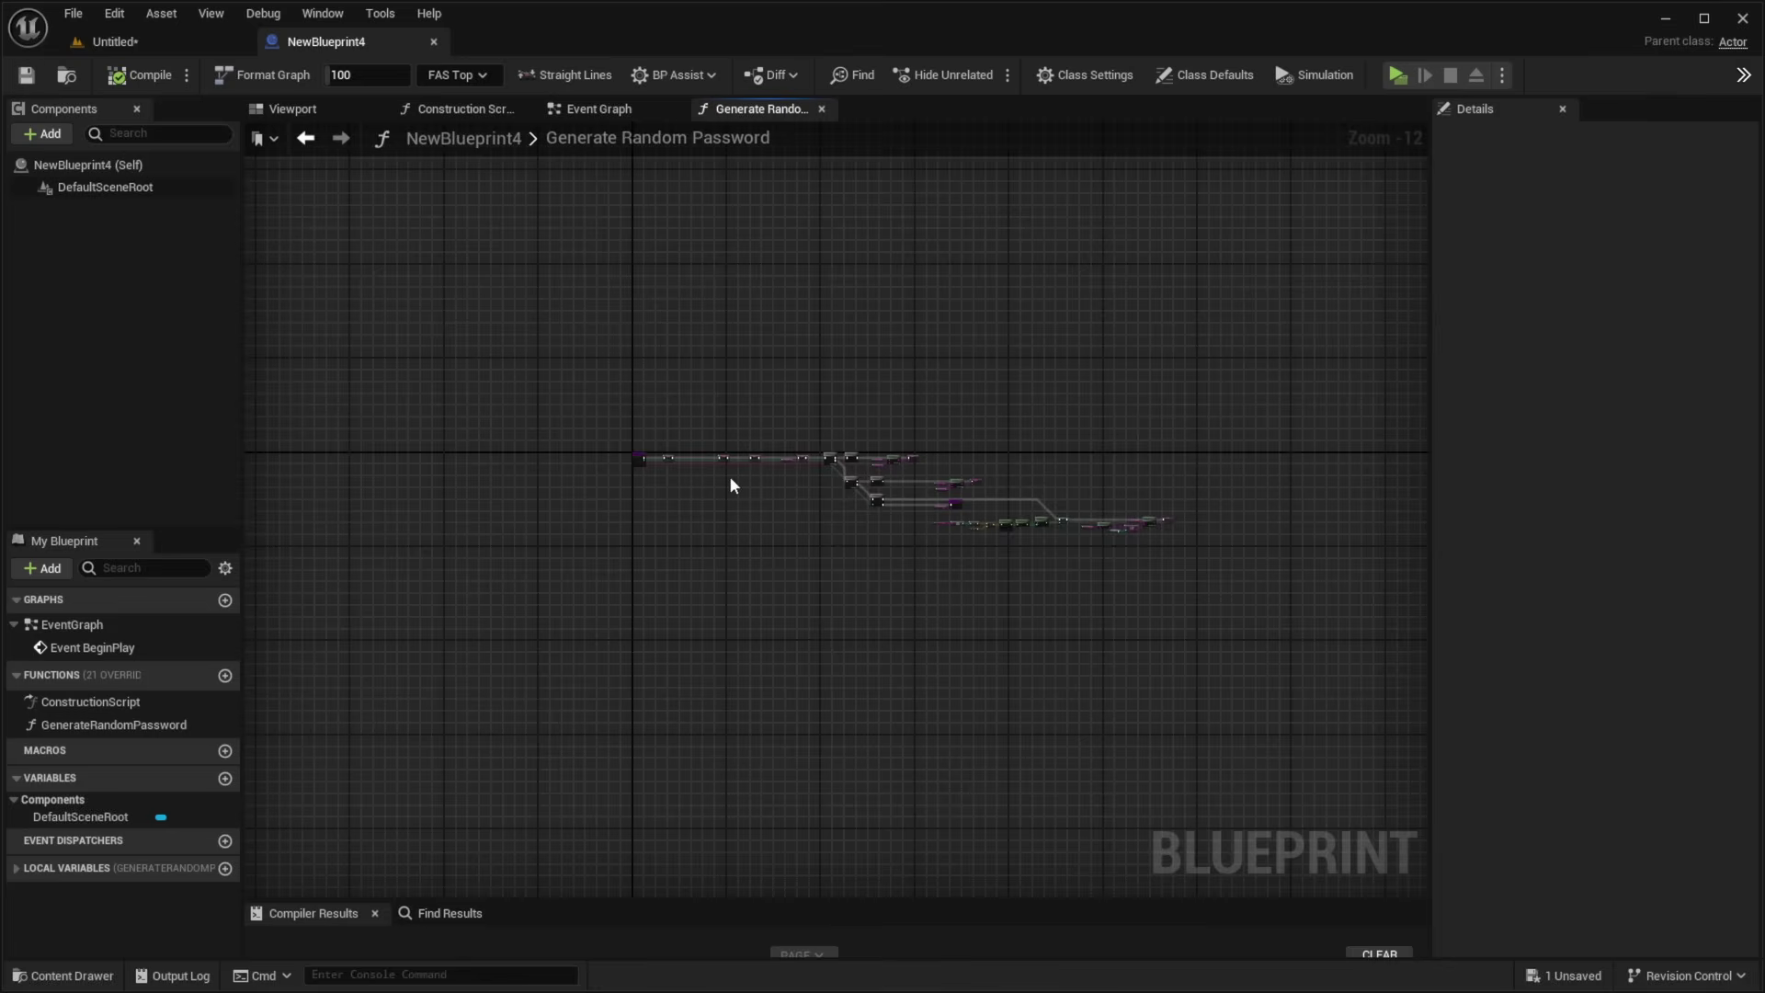
scroll(730, 477, "up", 10)
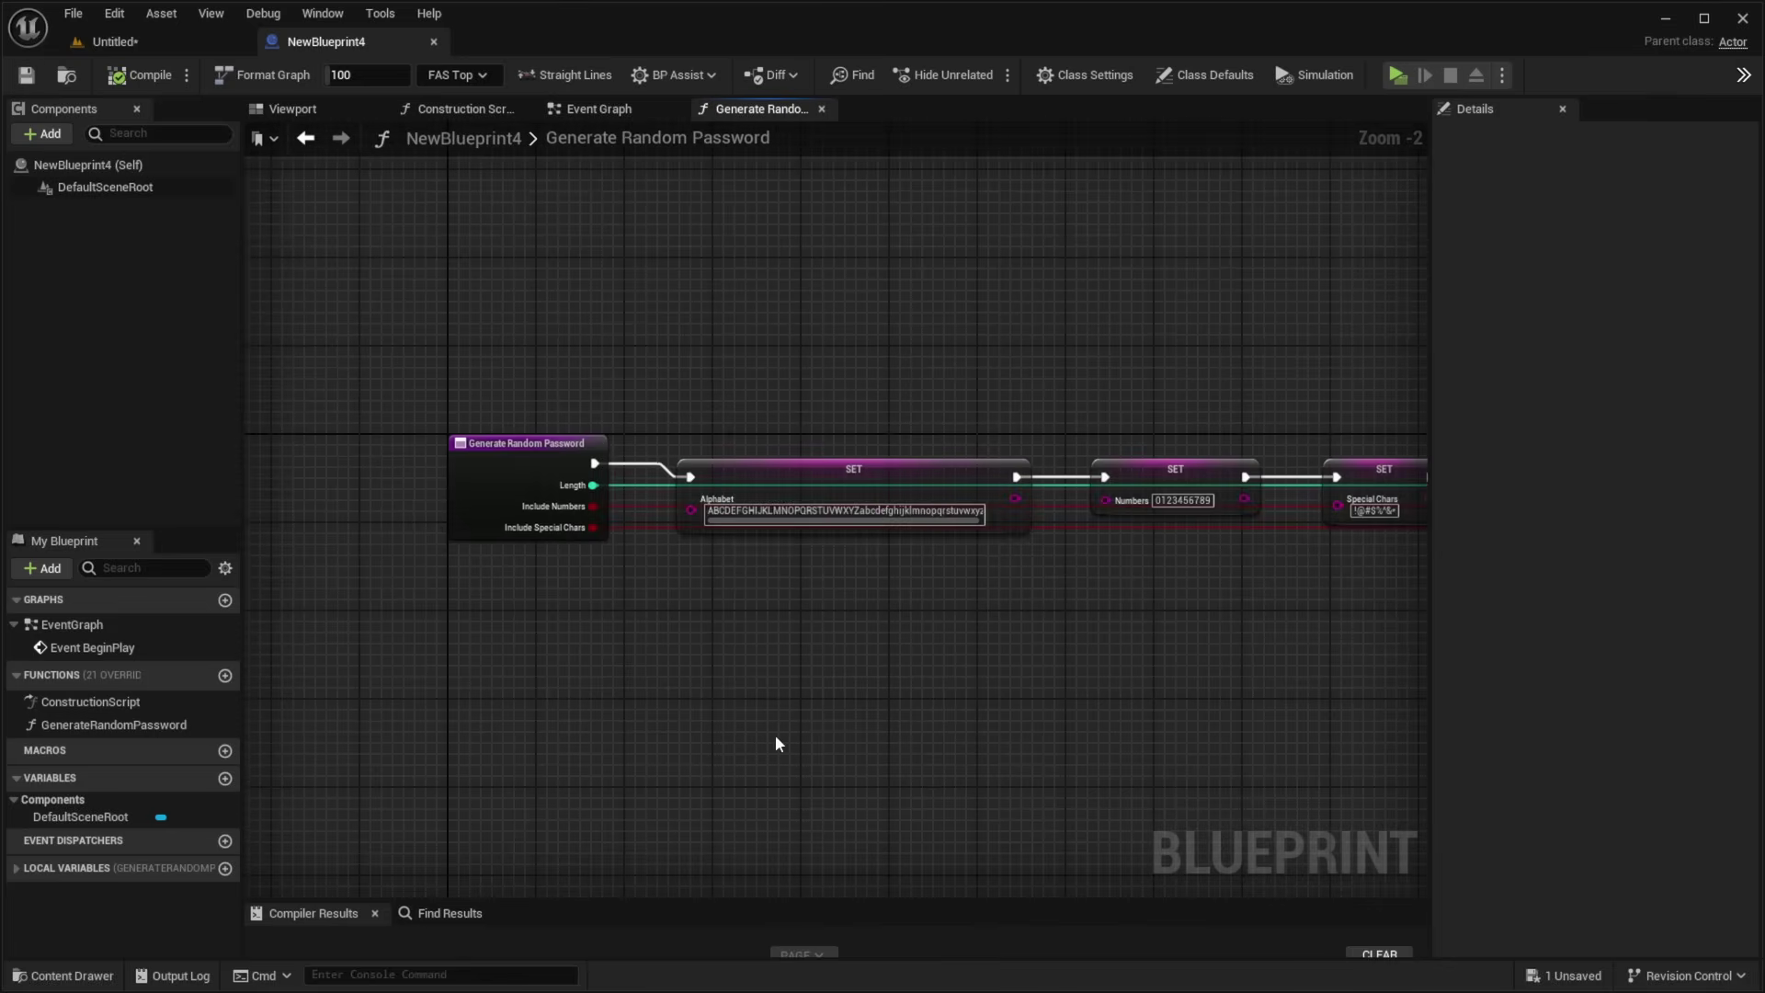
List the function's local variables and inspect the SET Numbers and SET Special Chars nodes.
scroll(775, 735, "down", 2)
right_click_drag(869, 660, 741, 445)
right_click_drag(955, 464, 1034, 541)
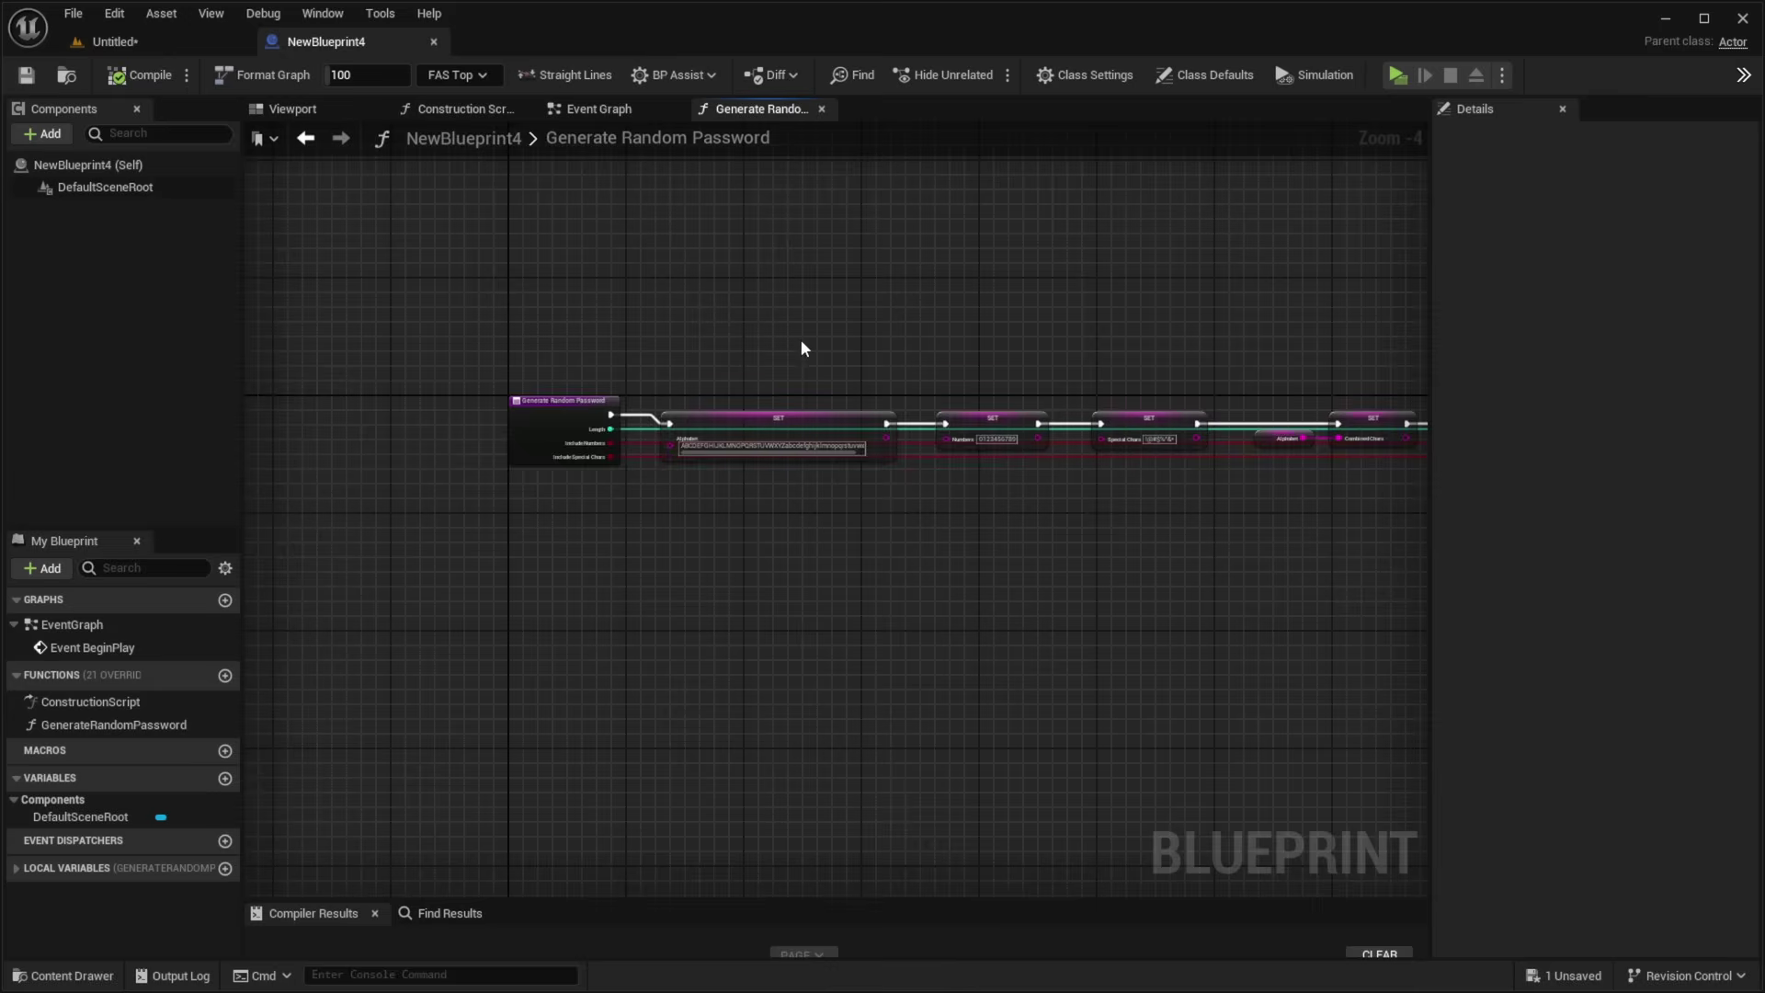
scroll(760, 327, "up", 4)
left_click(27, 868)
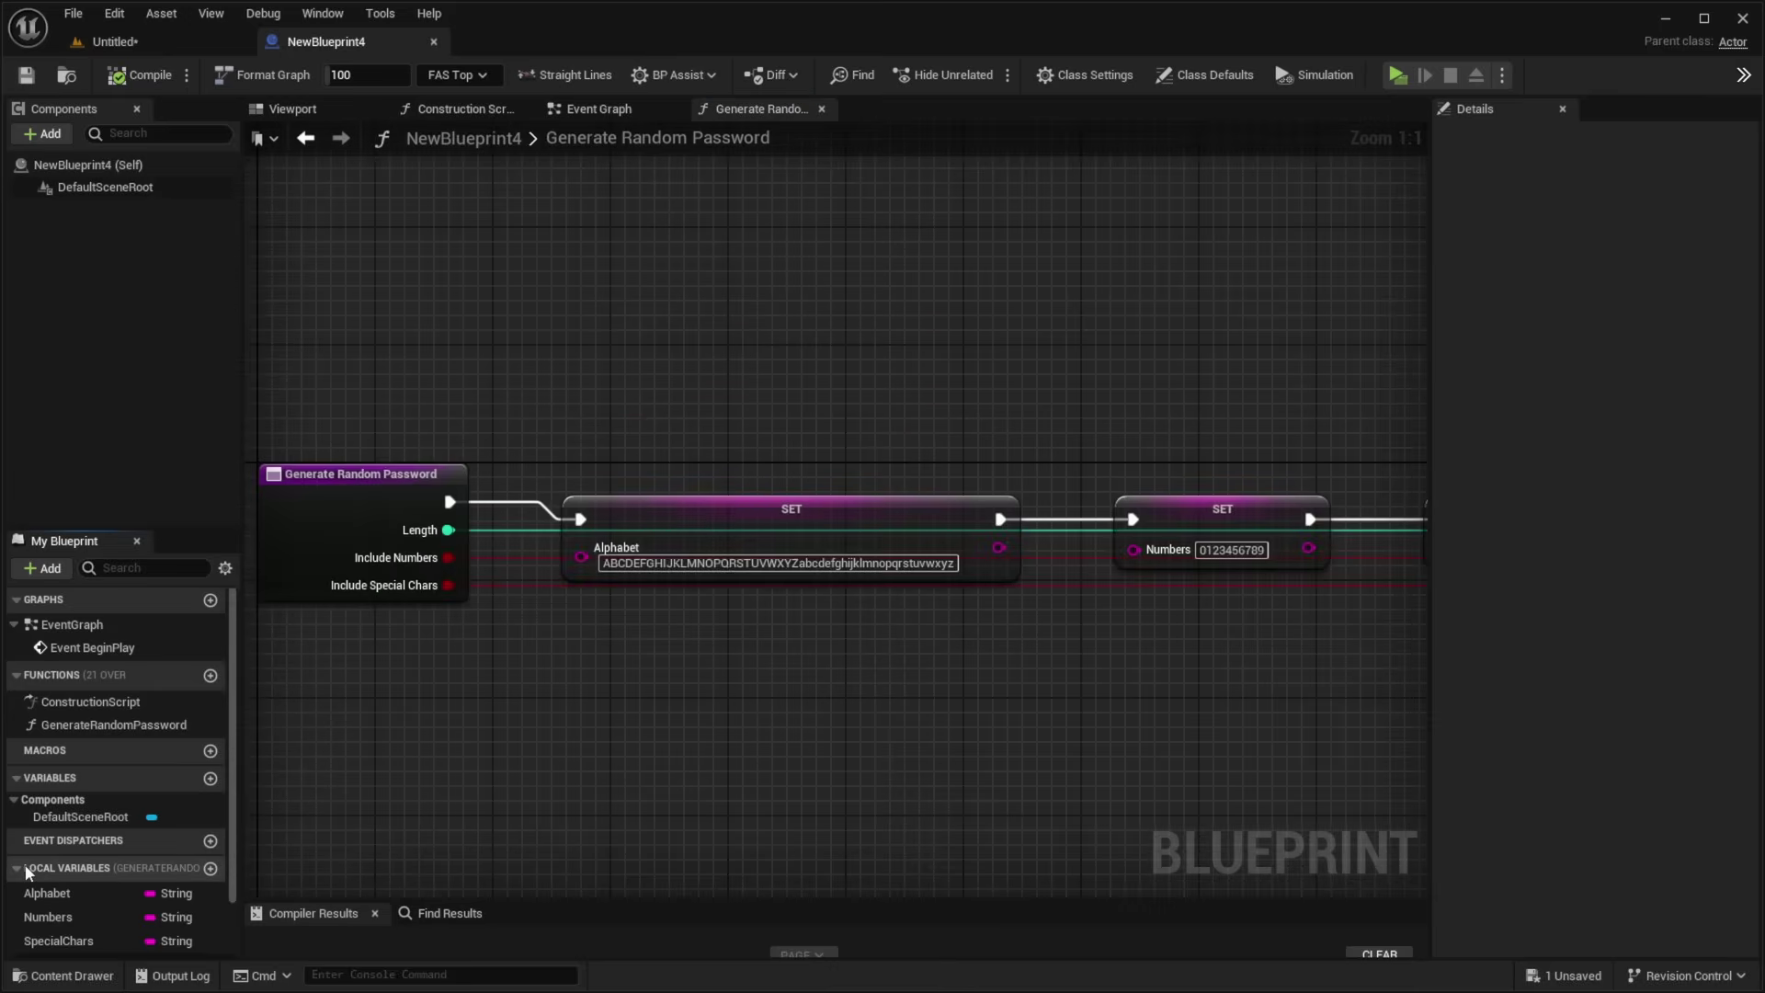
scroll(26, 866, "down", 3)
left_click_drag(898, 693, 721, 439)
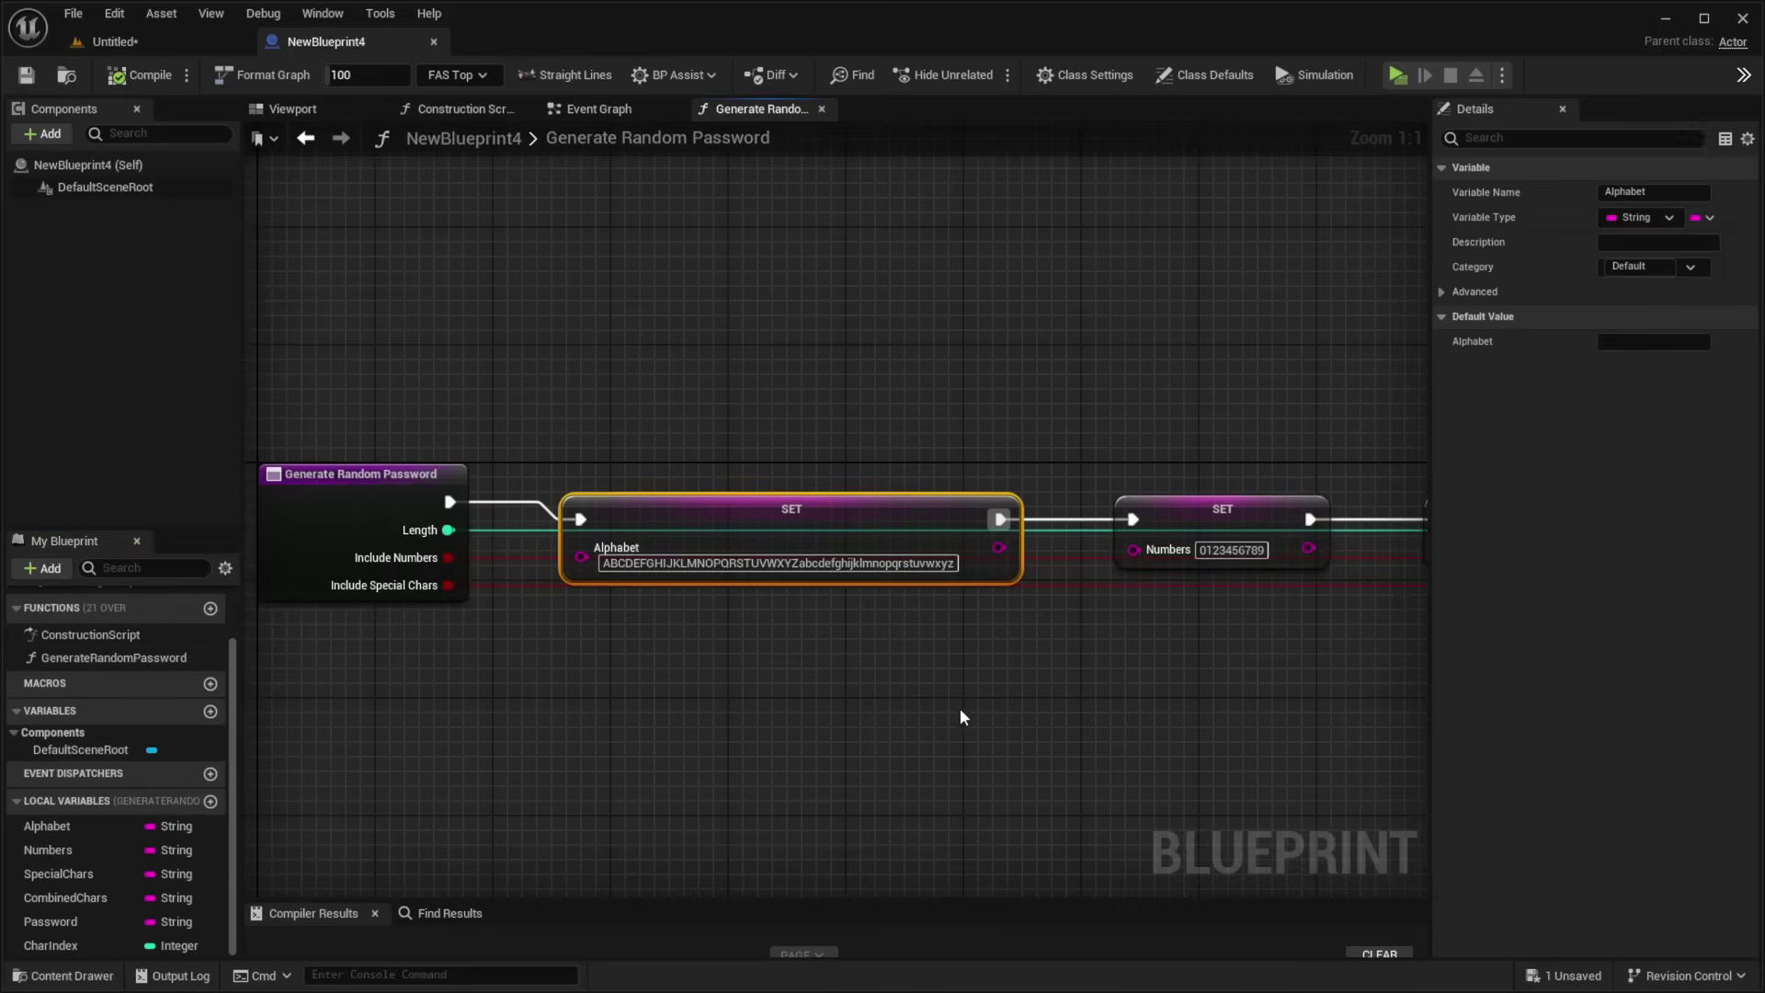
right_click_drag(961, 709, 768, 614)
left_click_drag(993, 625, 1025, 427)
right_click_drag(1041, 526, 819, 571)
left_click_drag(1078, 754, 1081, 426)
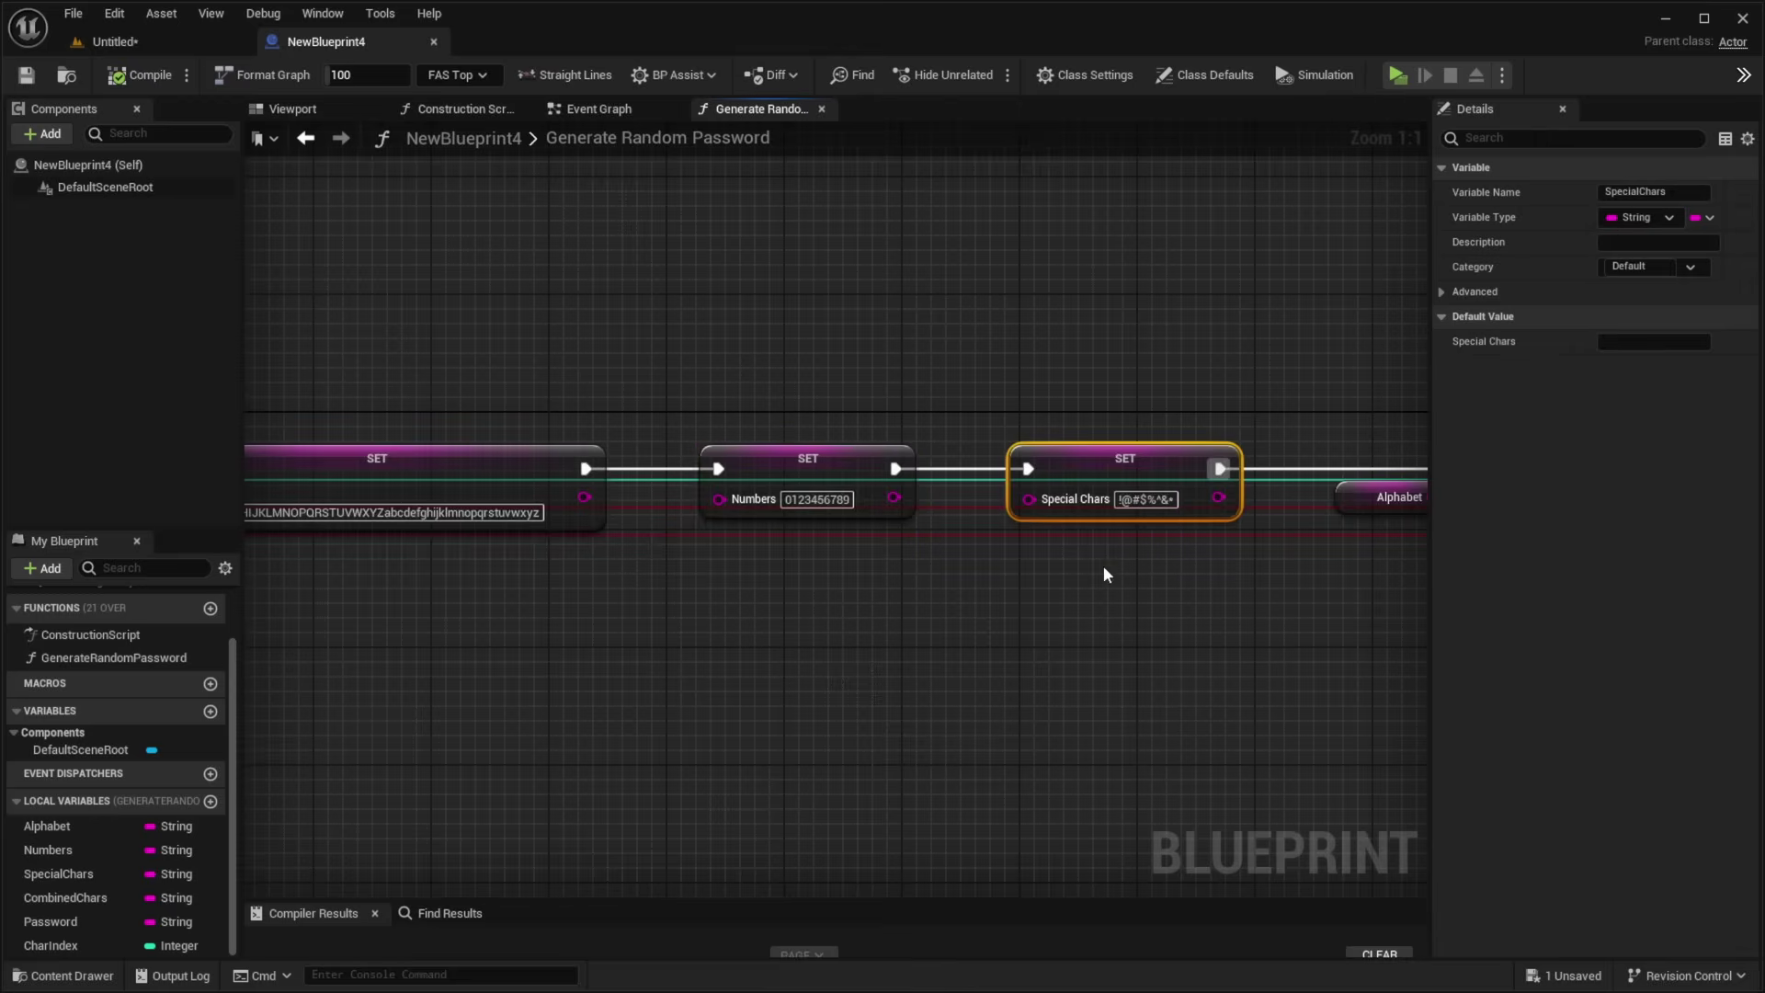
Inspect the Alphabet and SET Combined Chars nodes and the CombinedChars variable.
right_click_drag(1117, 578, 614, 580)
right_click_drag(1030, 660, 879, 685)
left_click_drag(963, 708, 767, 525)
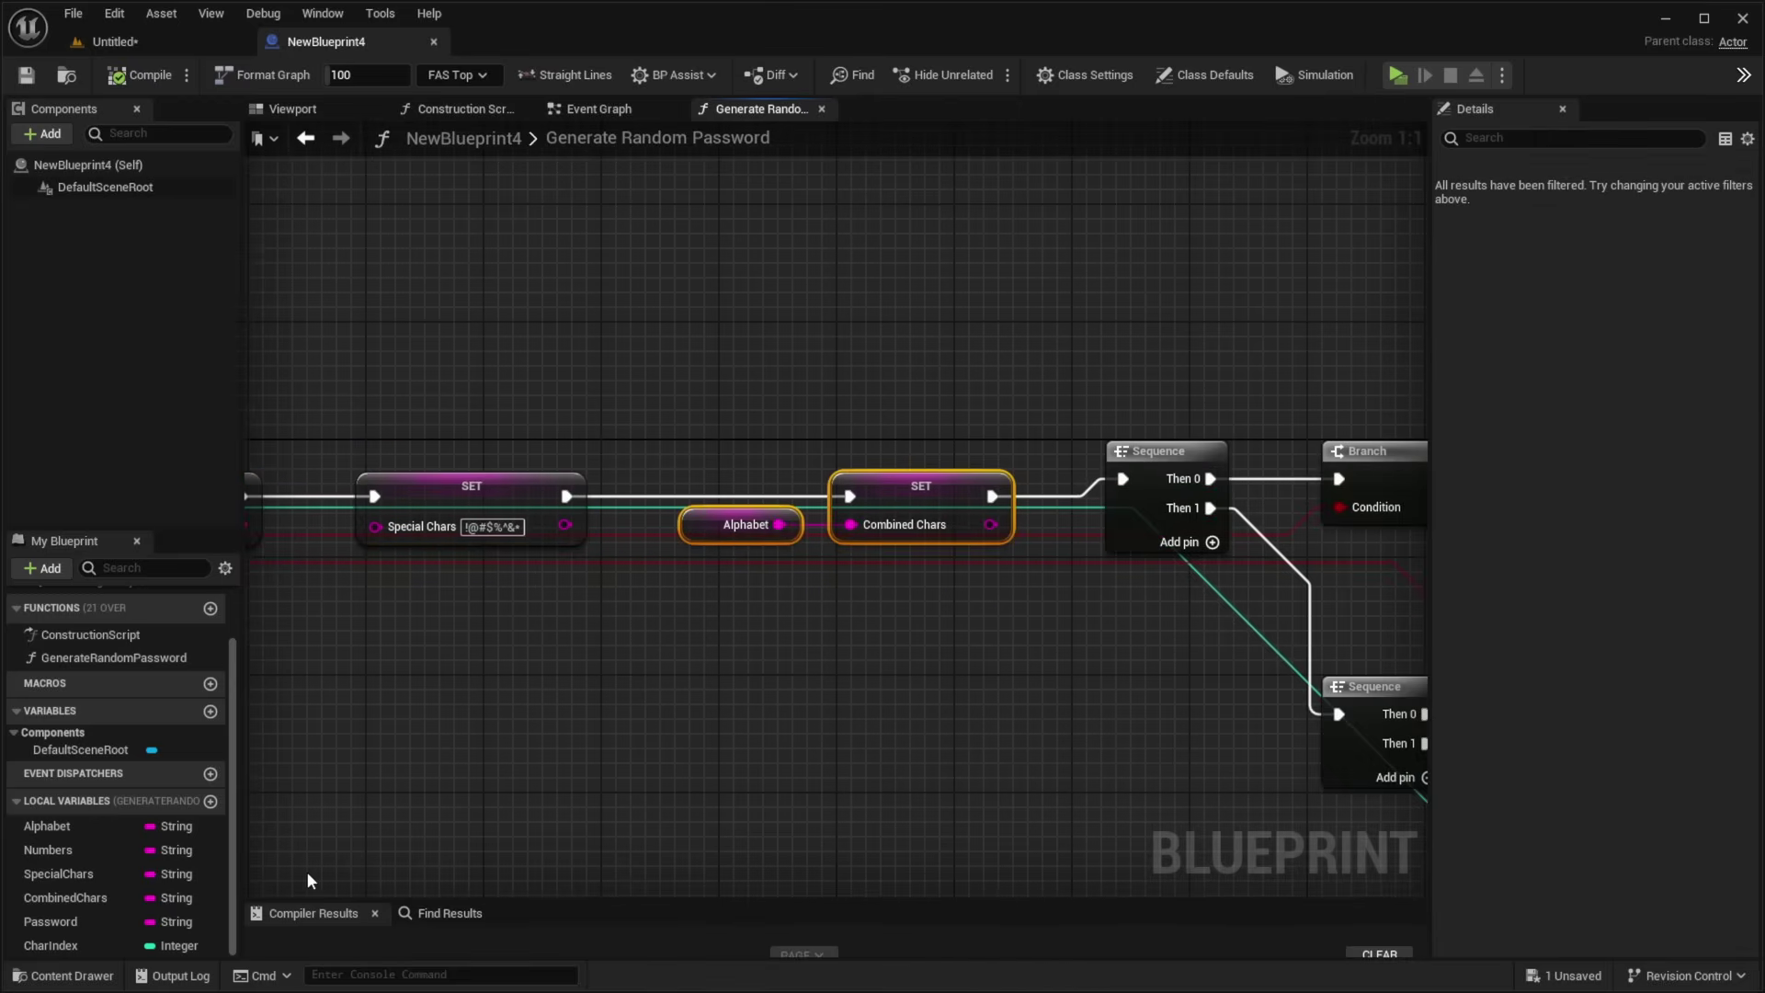
left_click(939, 477)
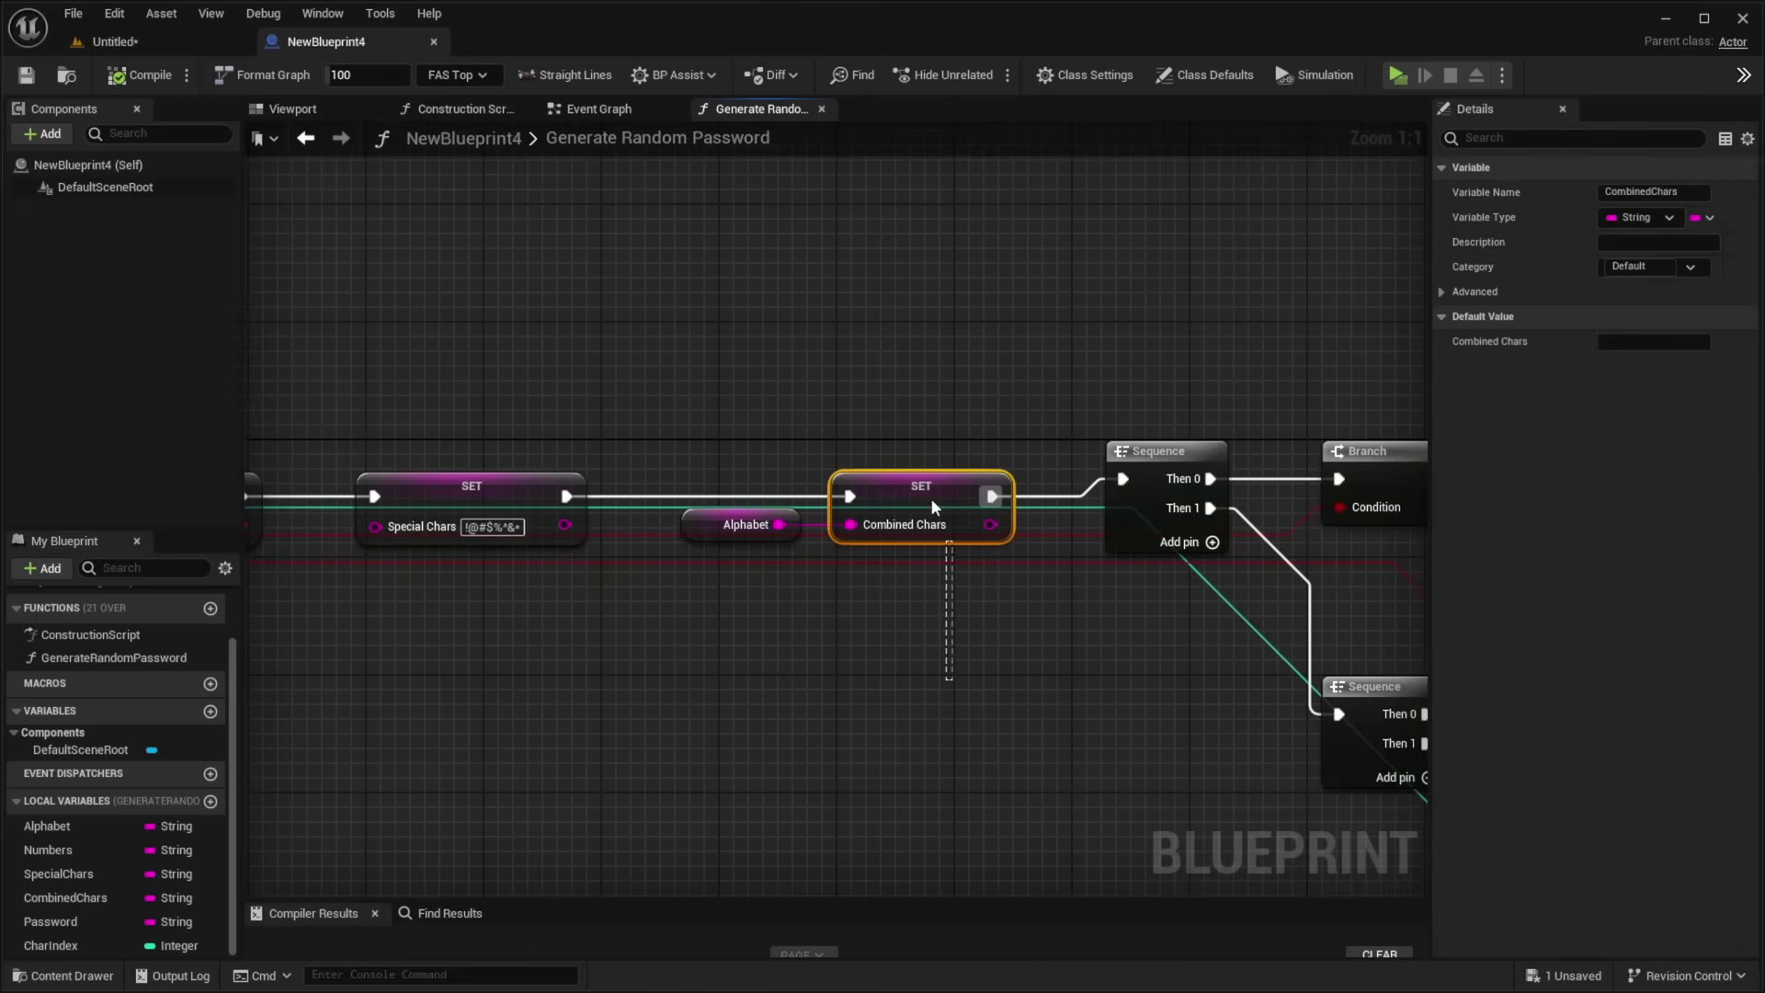
left_click_drag(931, 501, 925, 476)
left_click_drag(920, 643, 868, 456)
left_click_drag(882, 625, 654, 416)
scroll(794, 616, "down", 3)
right_click_drag(795, 624, 1429, 594)
scroll(317, 583, "up", 2)
right_click_drag(1062, 578, 246, 555)
scroll(1088, 580, "down", 2)
Inspect the Numbers append, SET Special Chars, SET Numbers and SET Combined Chars nodes.
left_click_drag(1060, 459, 502, 627)
scroll(579, 613, "up", 3)
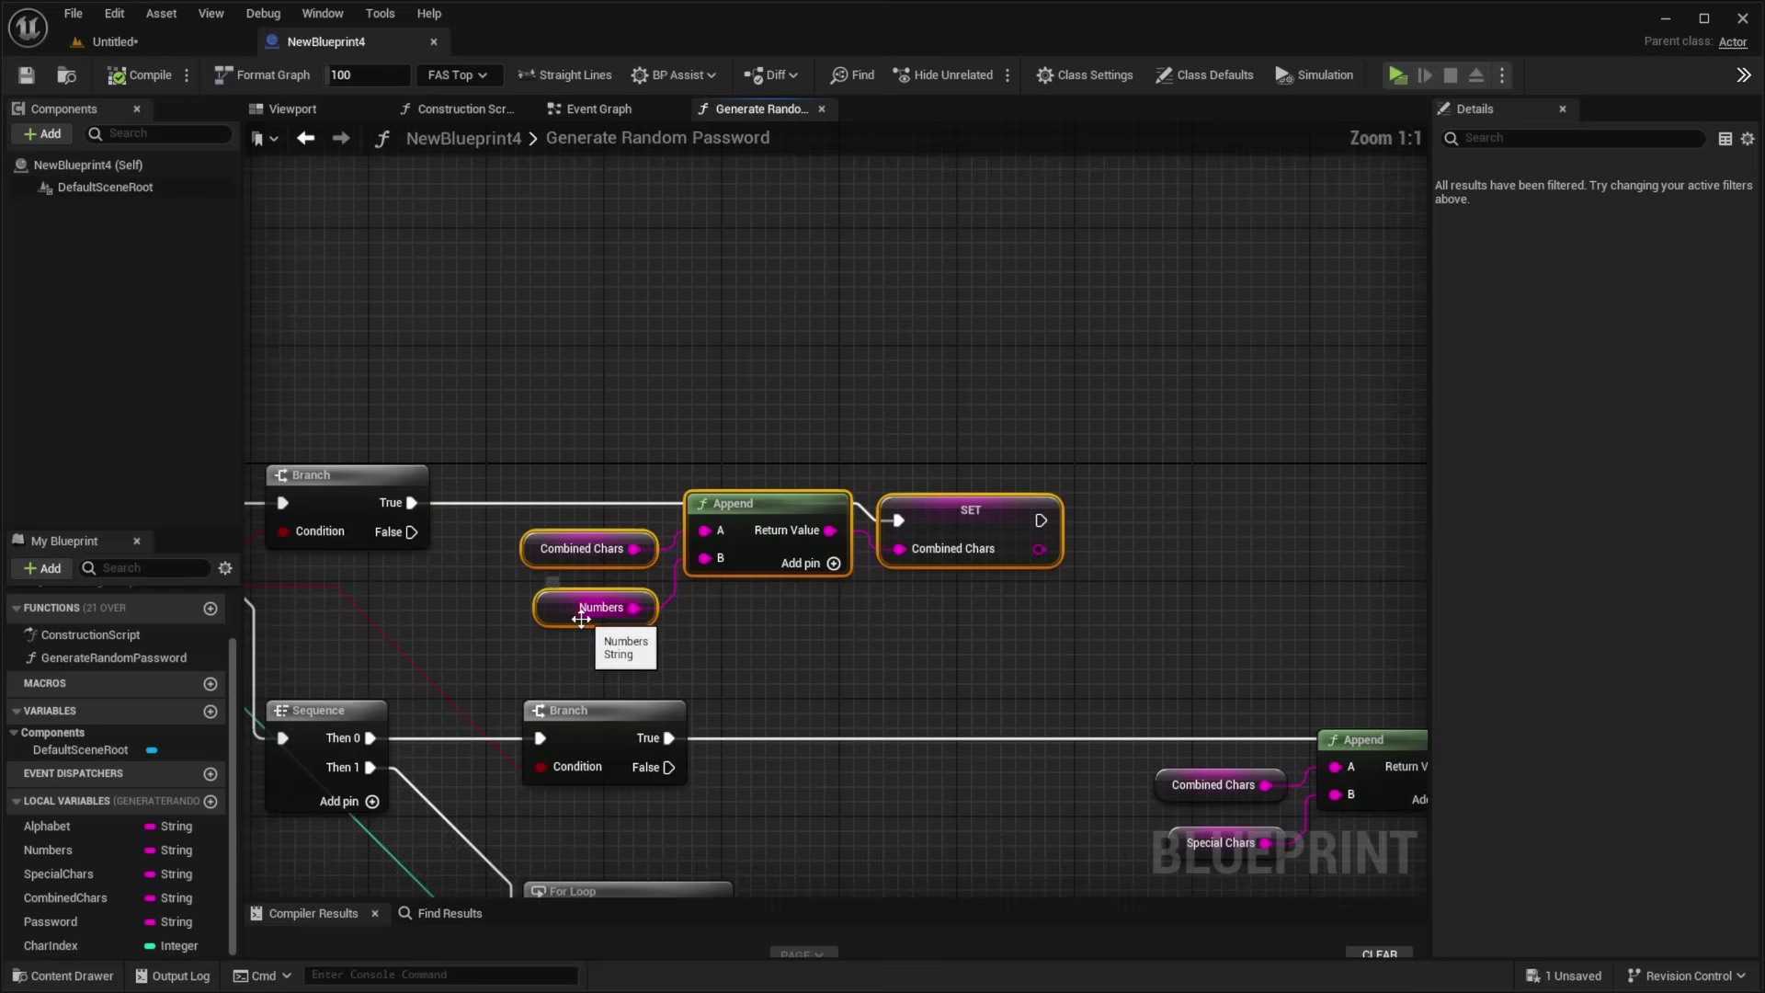
left_click(578, 620)
right_click_drag(568, 625, 1605, 347)
left_click_drag(649, 756, 495, 447)
left_click_drag(331, 606, 319, 367)
scroll(319, 367, "down", 2)
right_click_drag(1186, 460, 260, 603)
scroll(736, 680, "up", 2)
left_click_drag(1056, 762, 846, 561)
Review the Sequence, Branch and For Loop area and select the Combined Chars append with the Special Chars getter.
right_click_drag(422, 781, 865, 668)
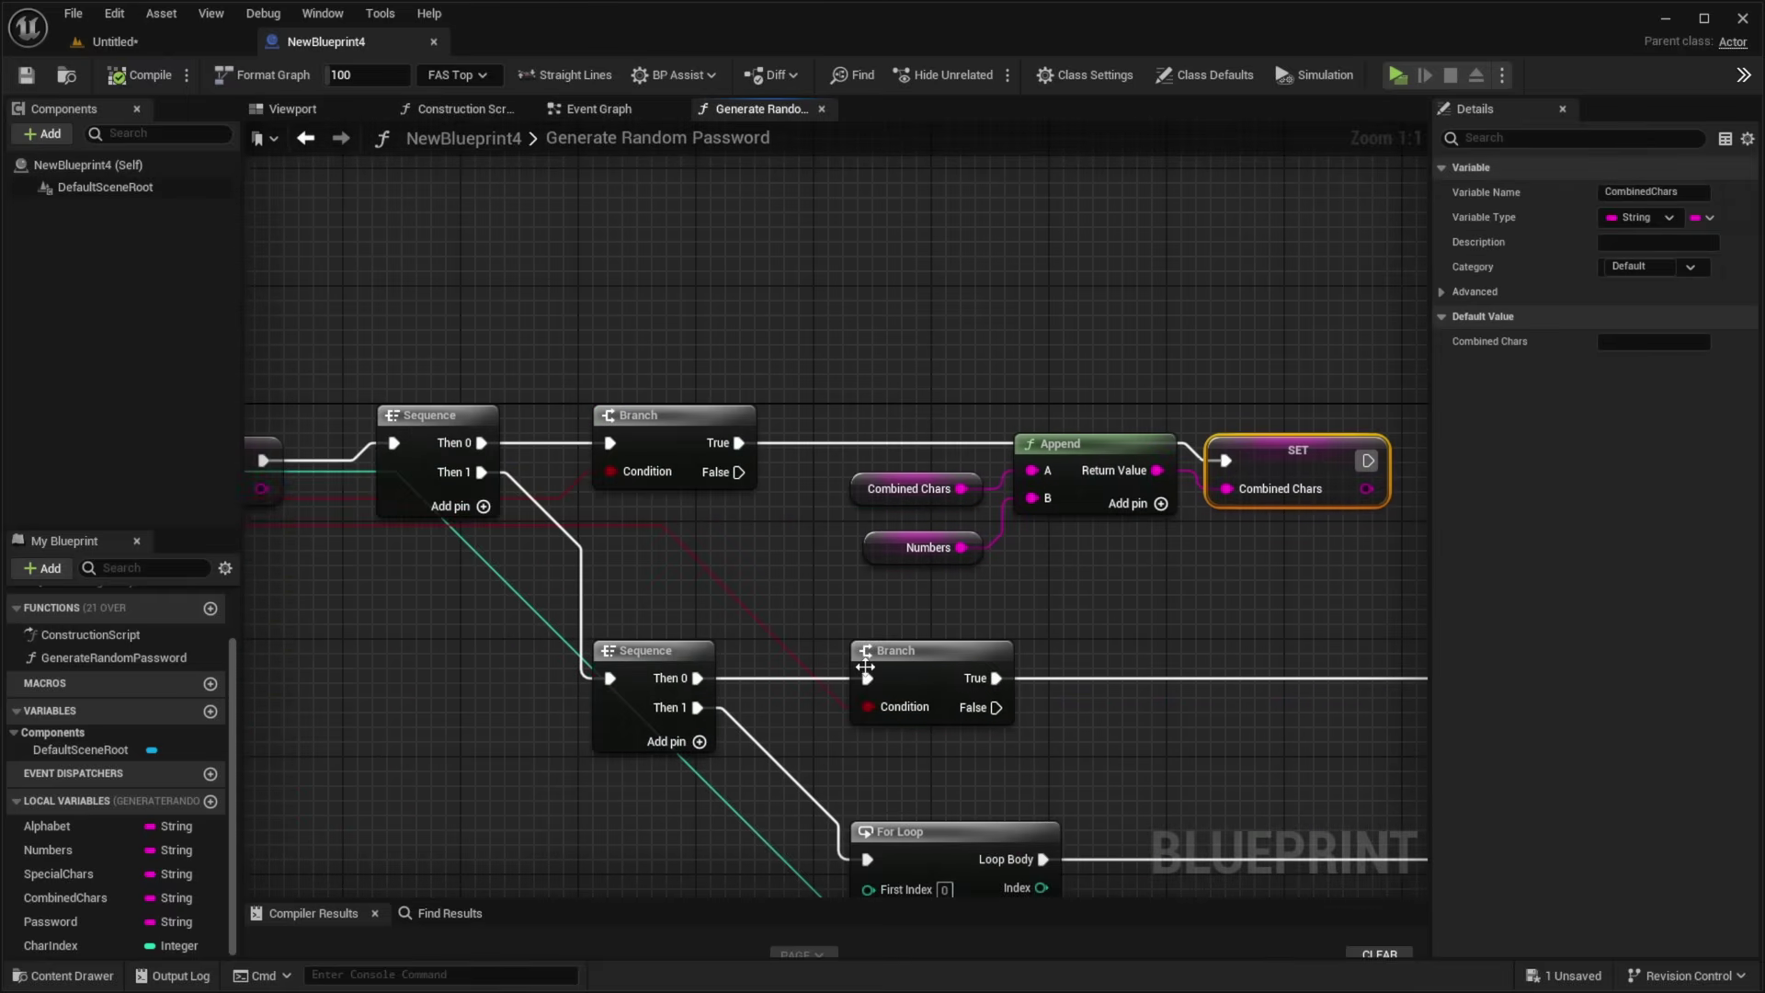
right_click_drag(778, 612, 669, 457)
left_click(673, 542)
right_click_drag(672, 552, 1425, 693)
right_click_drag(959, 692, 1424, 654)
scroll(1199, 615, "down", 1)
right_click_drag(1199, 615, 392, 526)
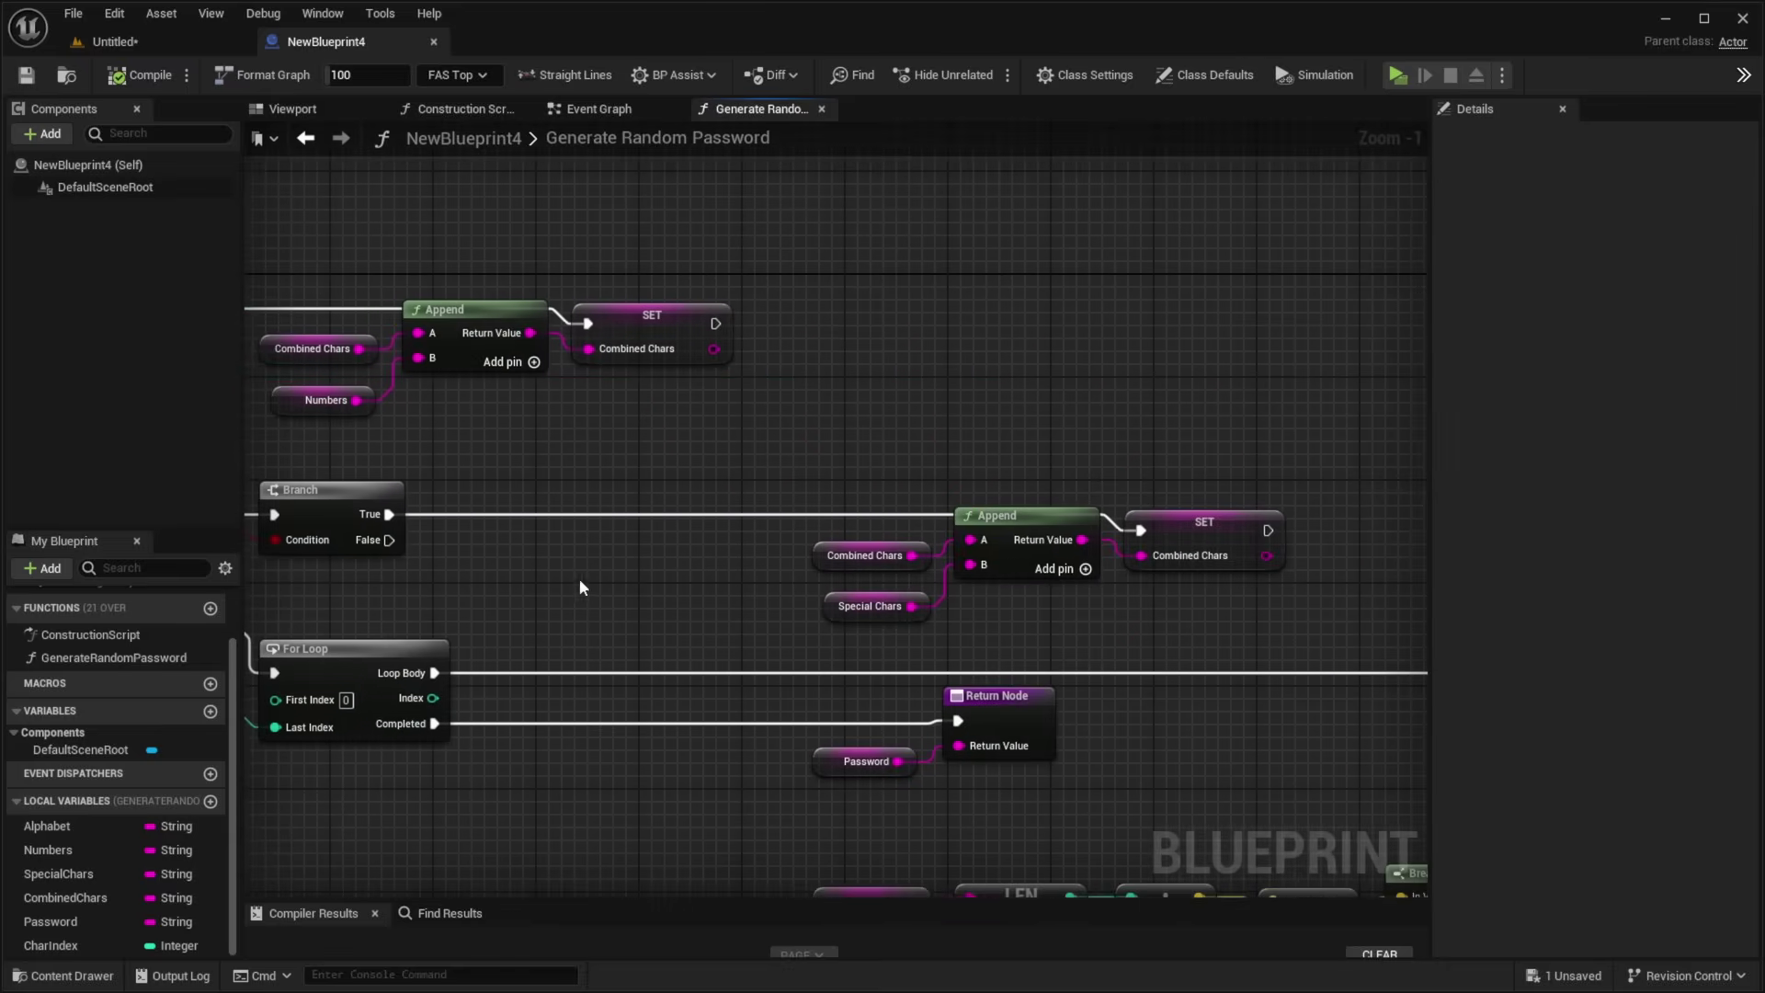
left_click_drag(666, 577, 1186, 474)
left_click_drag(606, 475, 1182, 633)
right_click_drag(728, 584, 740, 411)
Inspect the SET Alphabet node at the start of the function.
scroll(746, 410, "down", 2)
right_click_drag(589, 426, 1352, 824)
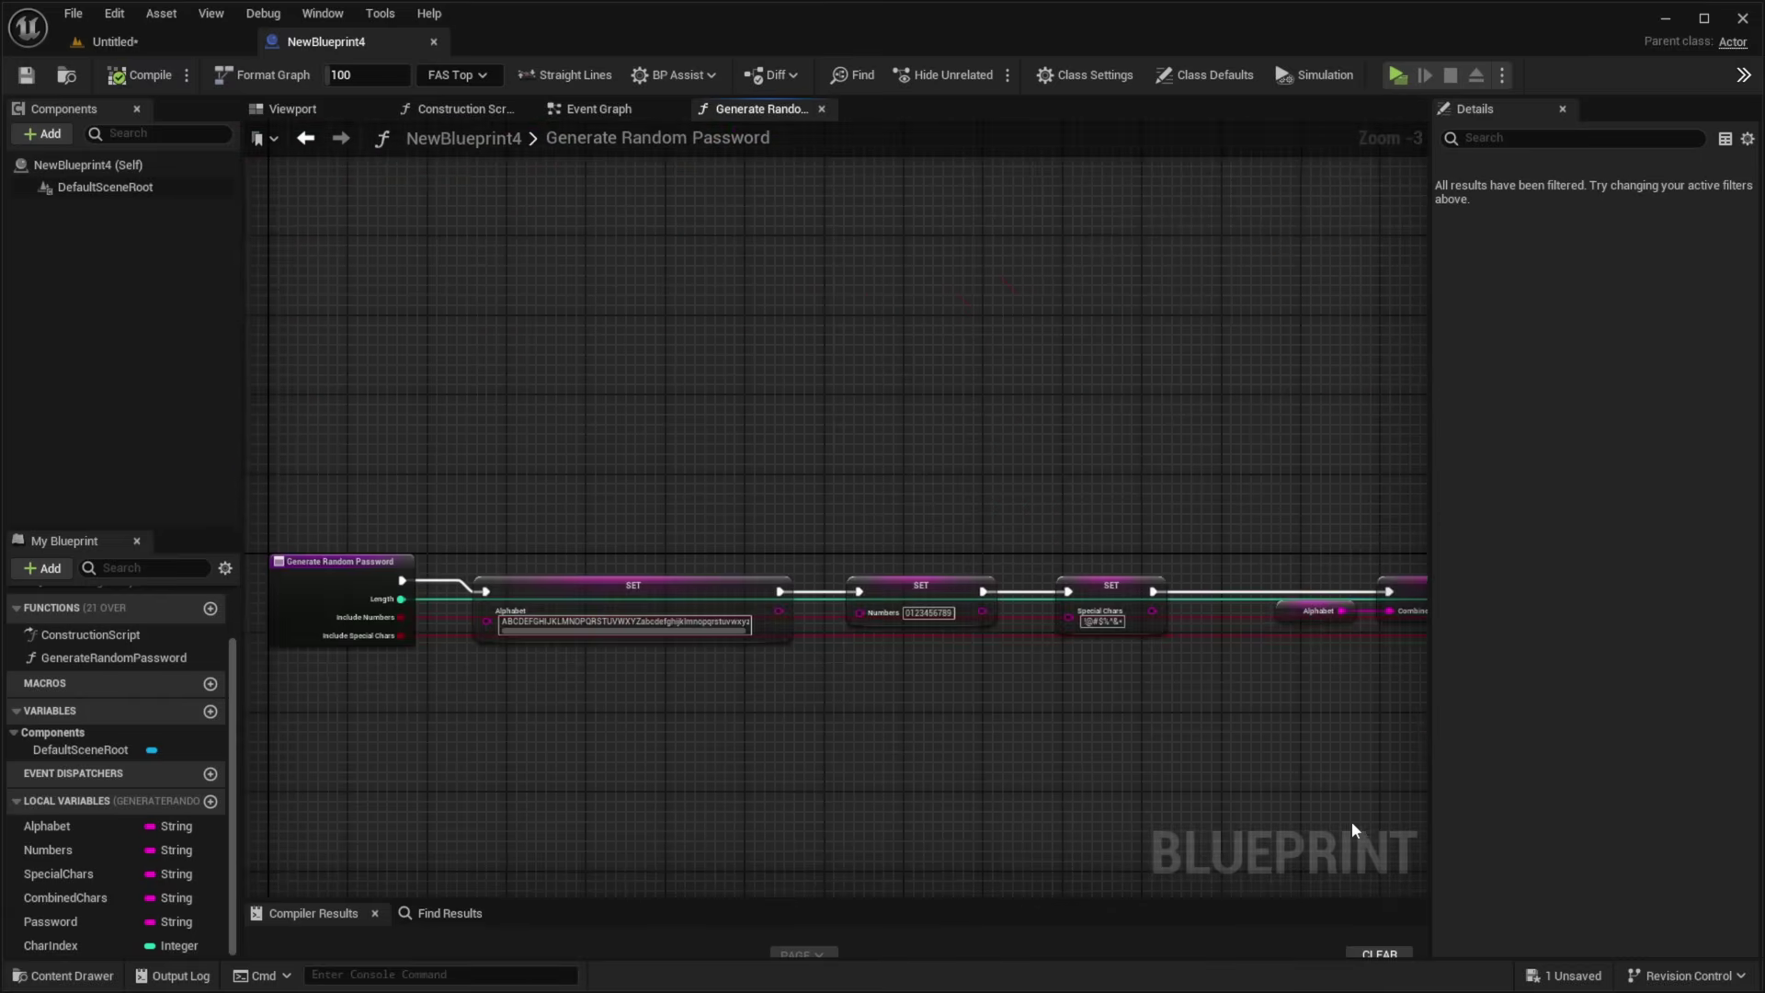
right_click_drag(537, 623, 776, 586)
scroll(666, 559, "up", 3)
left_click_drag(652, 653, 1117, 571)
scroll(1131, 569, "down", 4)
right_click_drag(1398, 529, 667, 343)
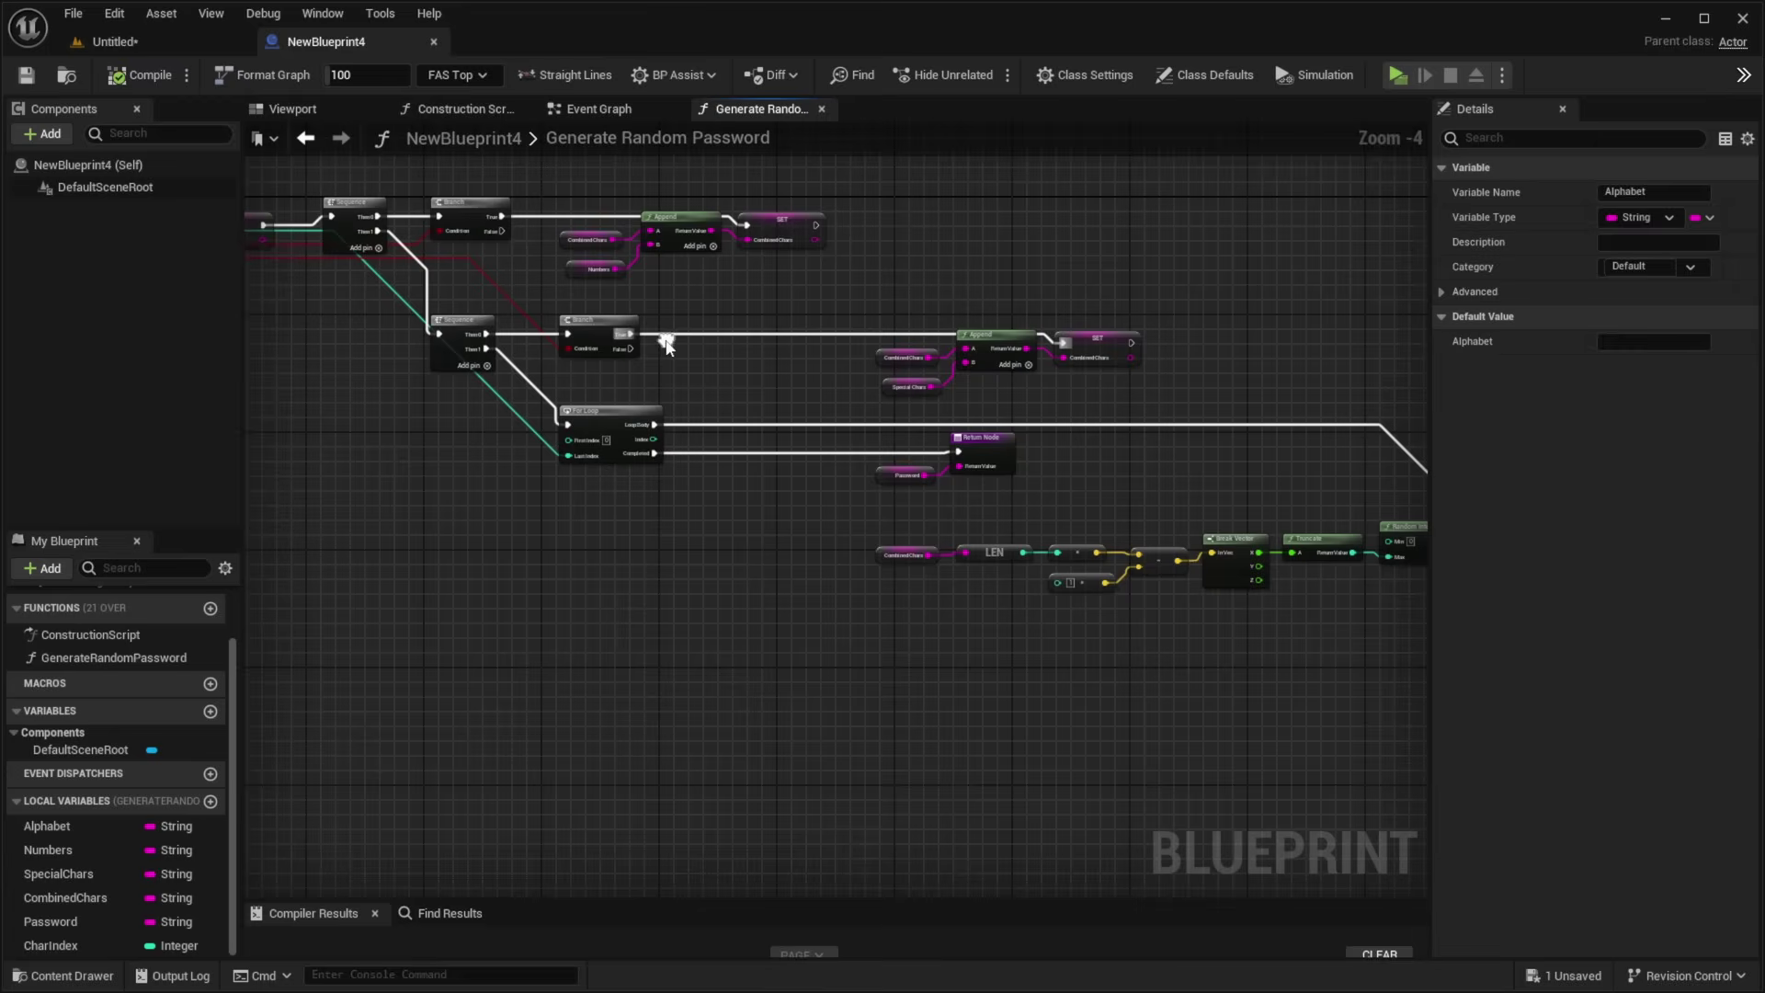
left_click(805, 696)
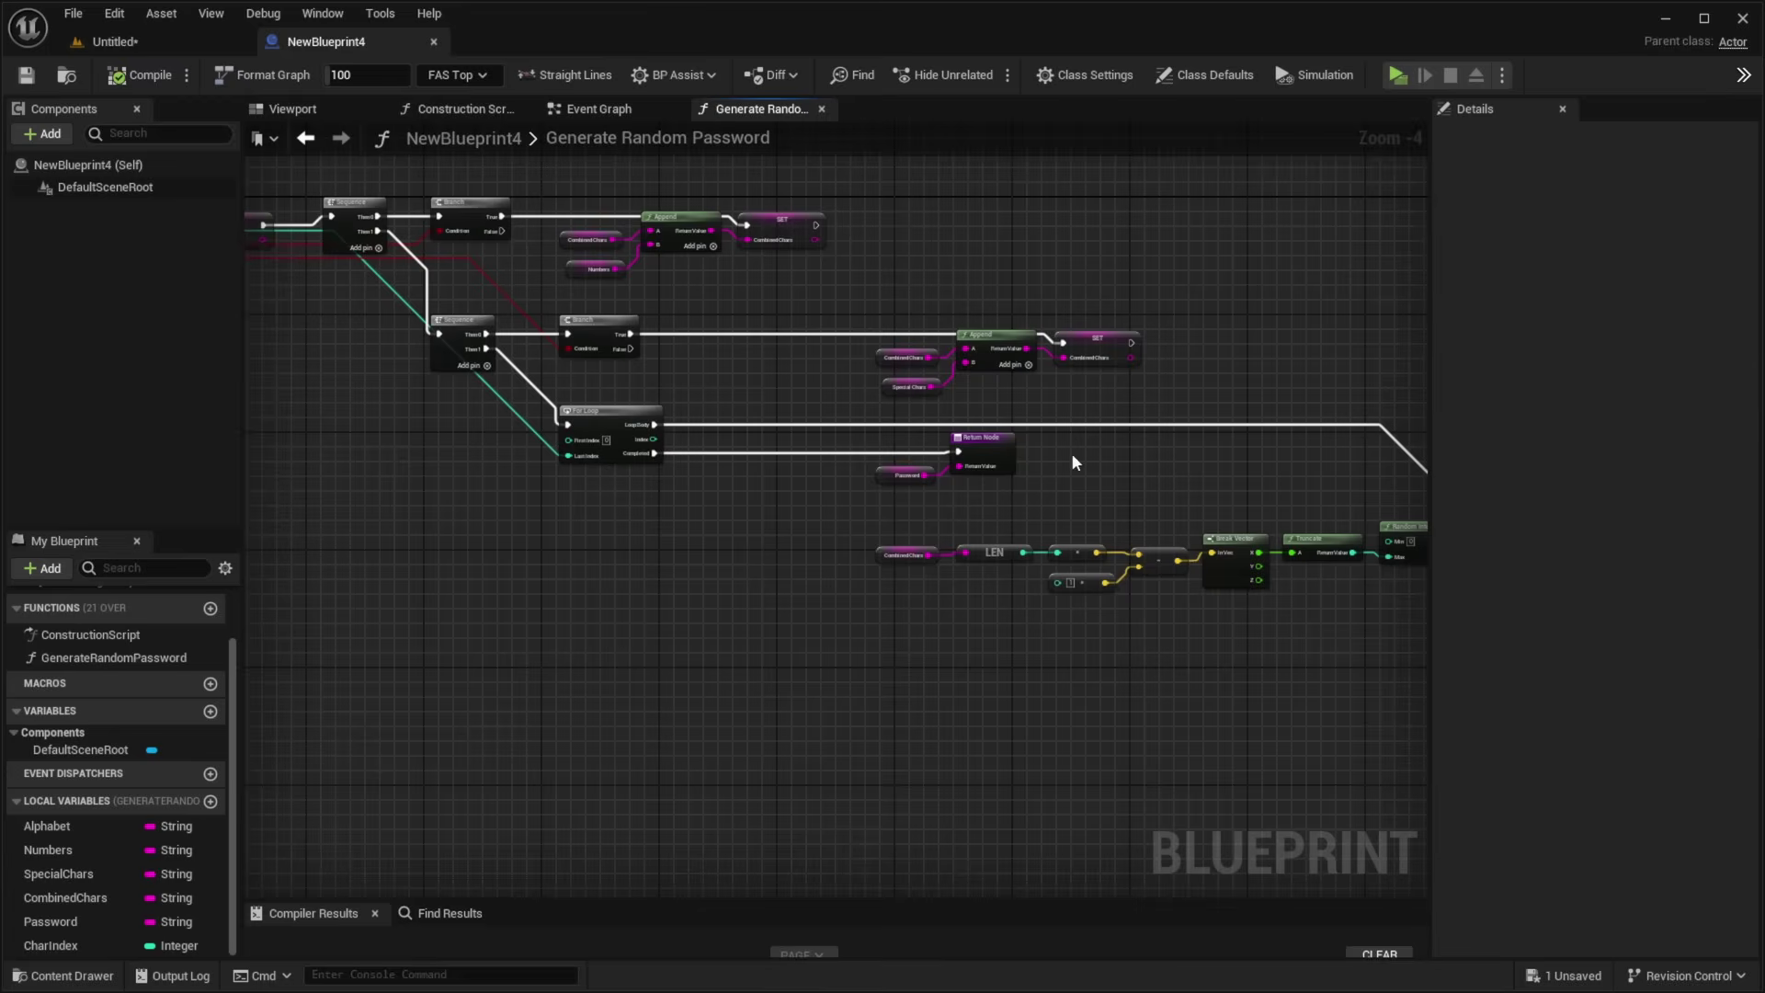
Survey the layout and select the multiply, Break Vector and Truncate character-index nodes.
right_click_drag(1072, 460, 1164, 529)
right_click_drag(687, 535, 746, 439)
right_click_drag(923, 508, 534, 402)
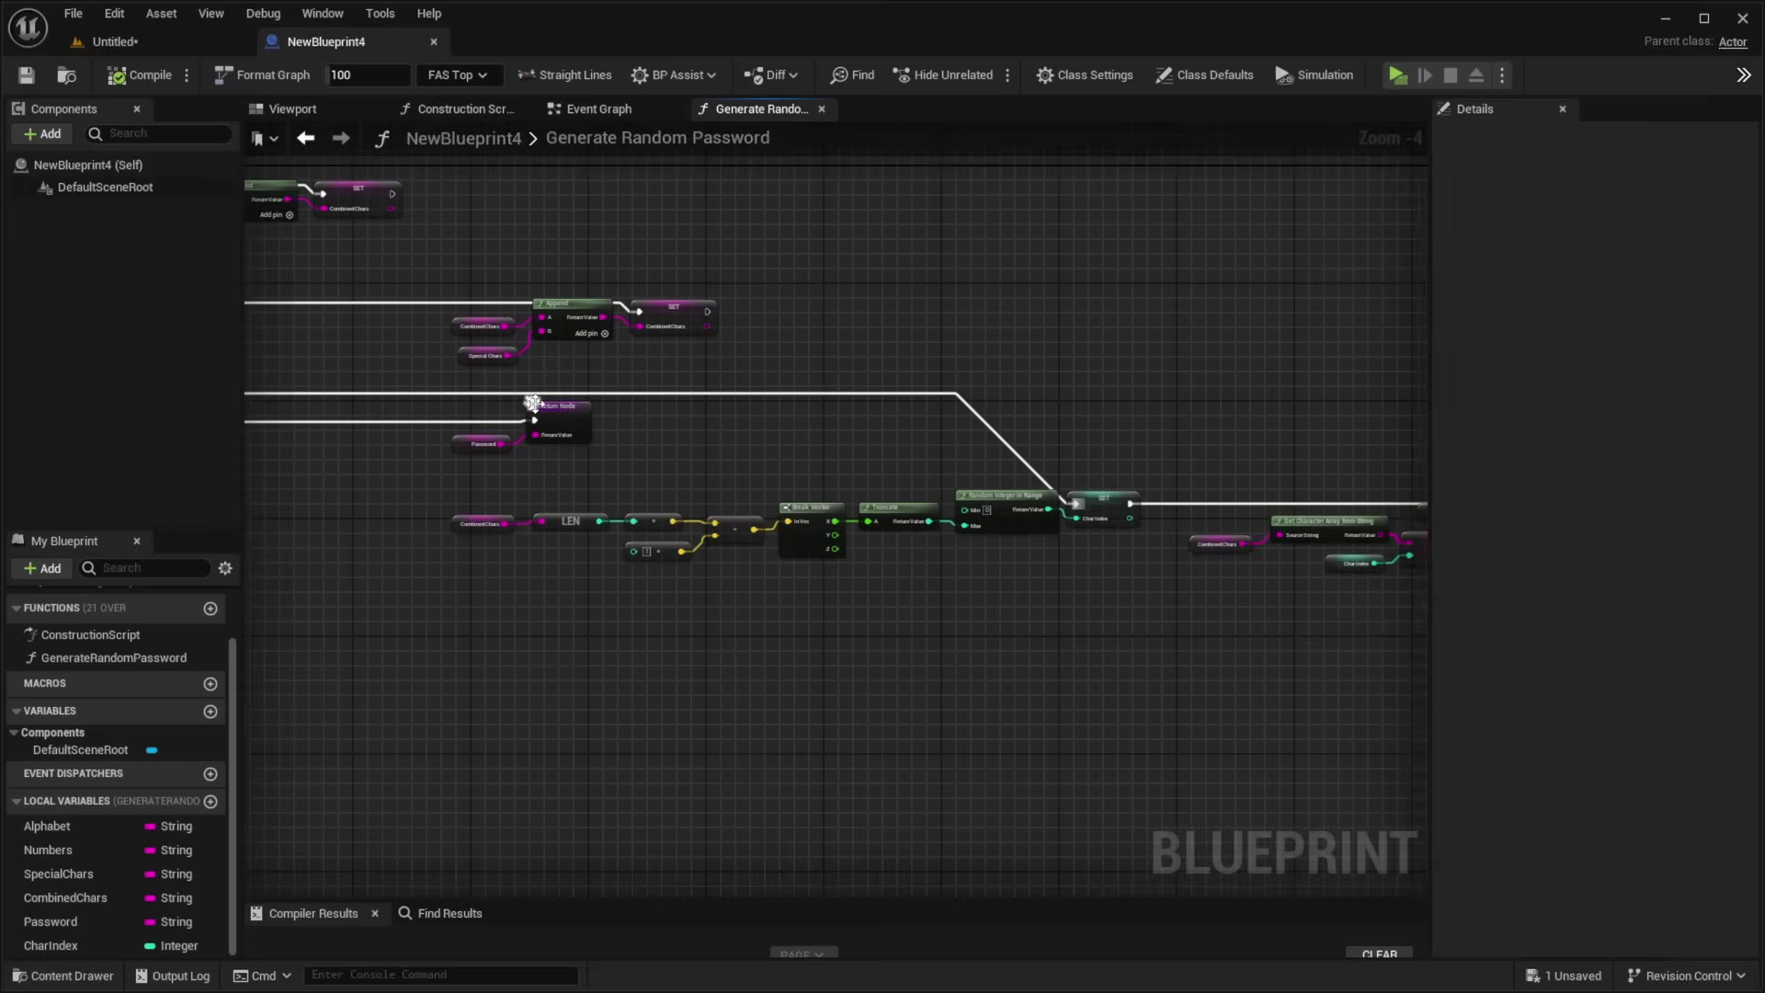
scroll(990, 518, "up", 3)
right_click_drag(806, 501, 919, 514)
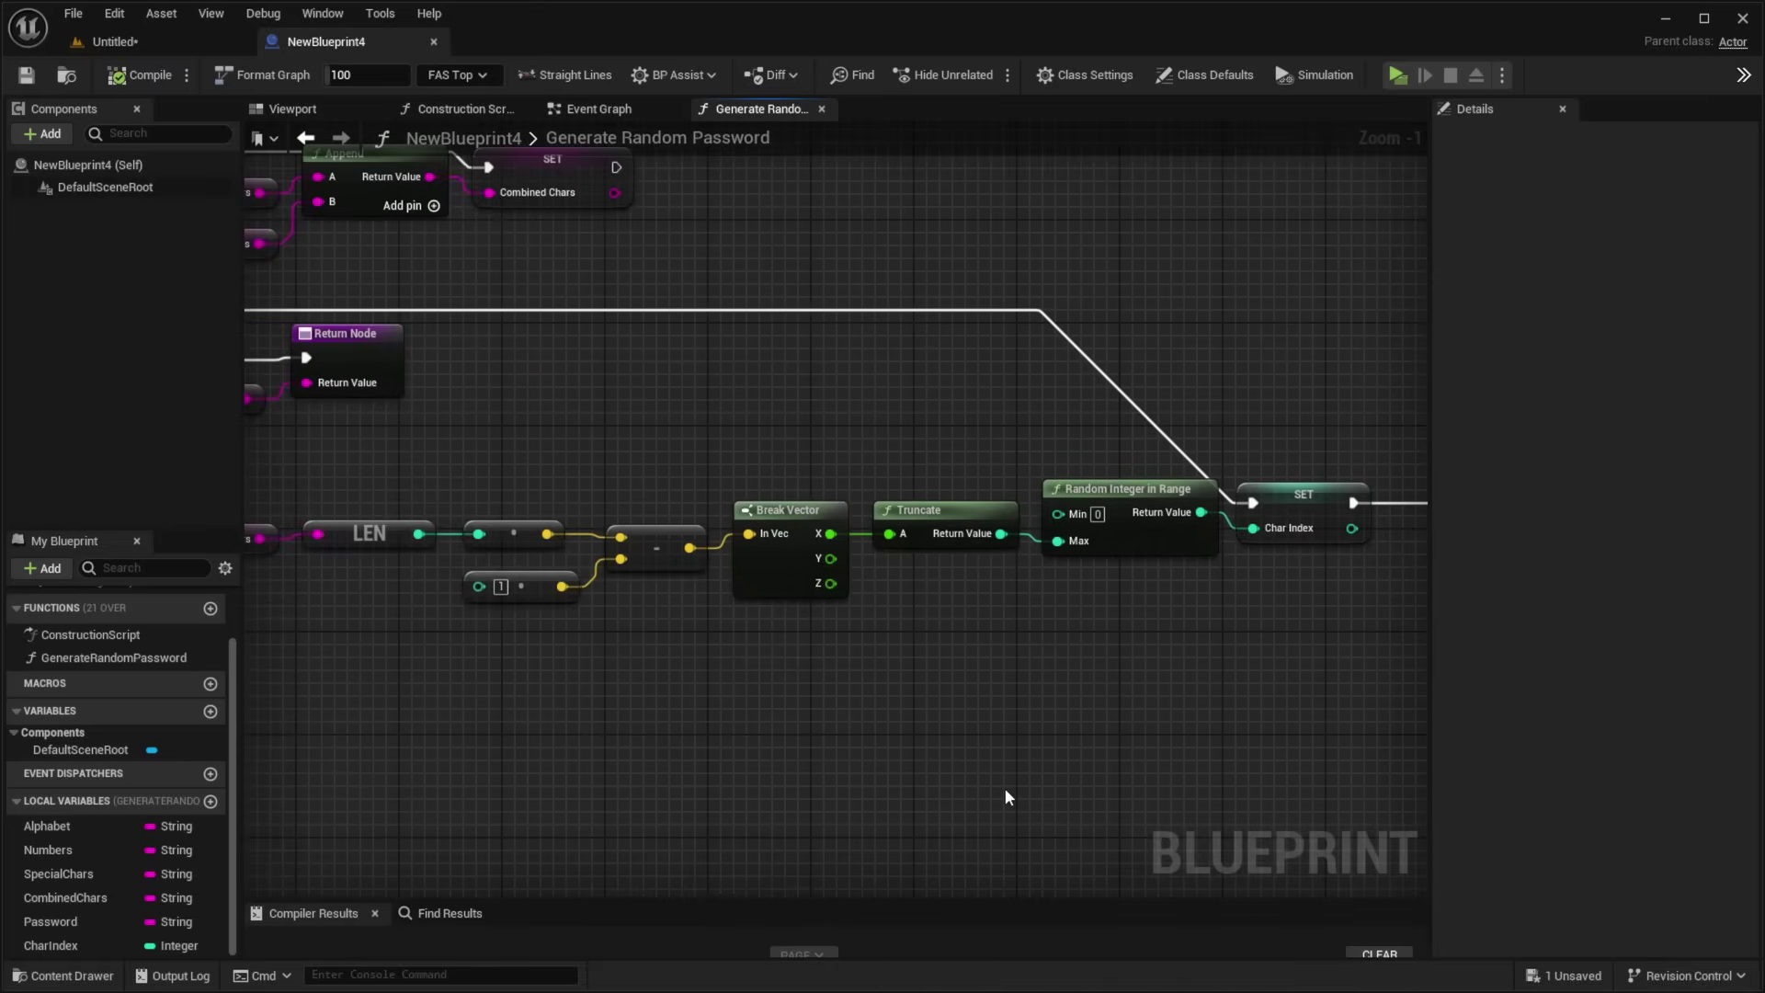
left_click_drag(1008, 789, 502, 416)
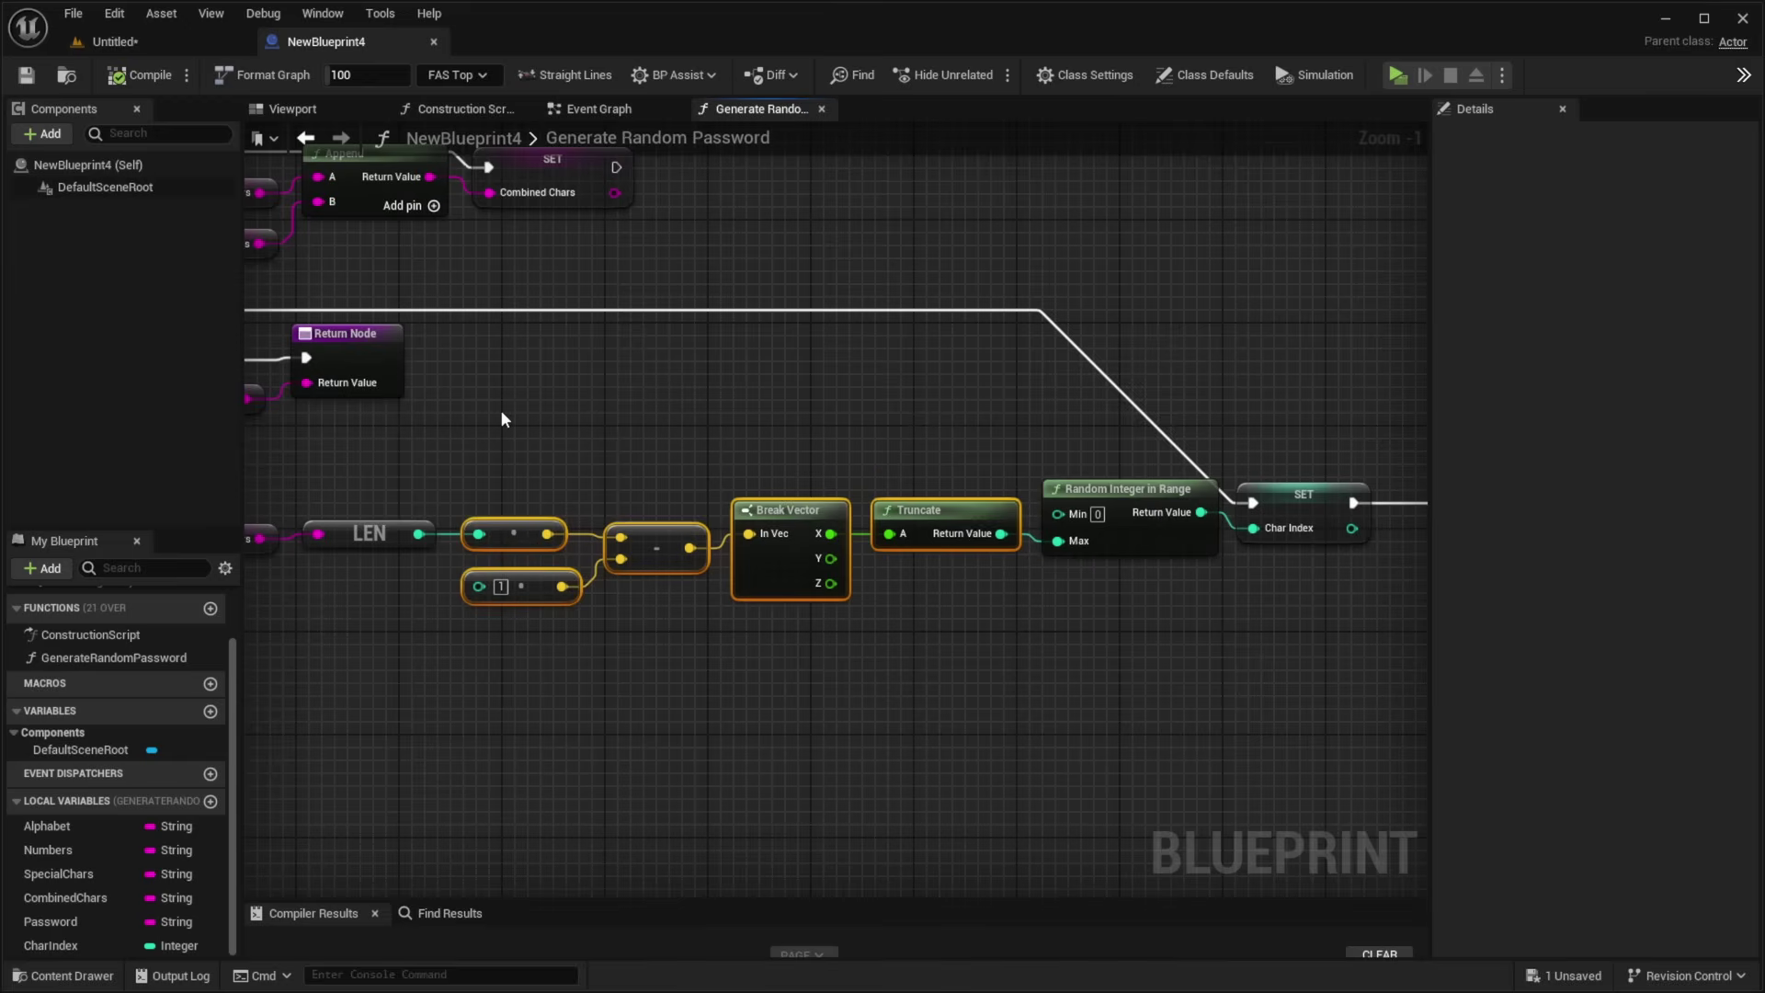
Add a Subtract node from Combined Chars' LEN and wire it into Random Integer in Range's Max.
left_click(422, 639)
left_click_drag(418, 533, 611, 688)
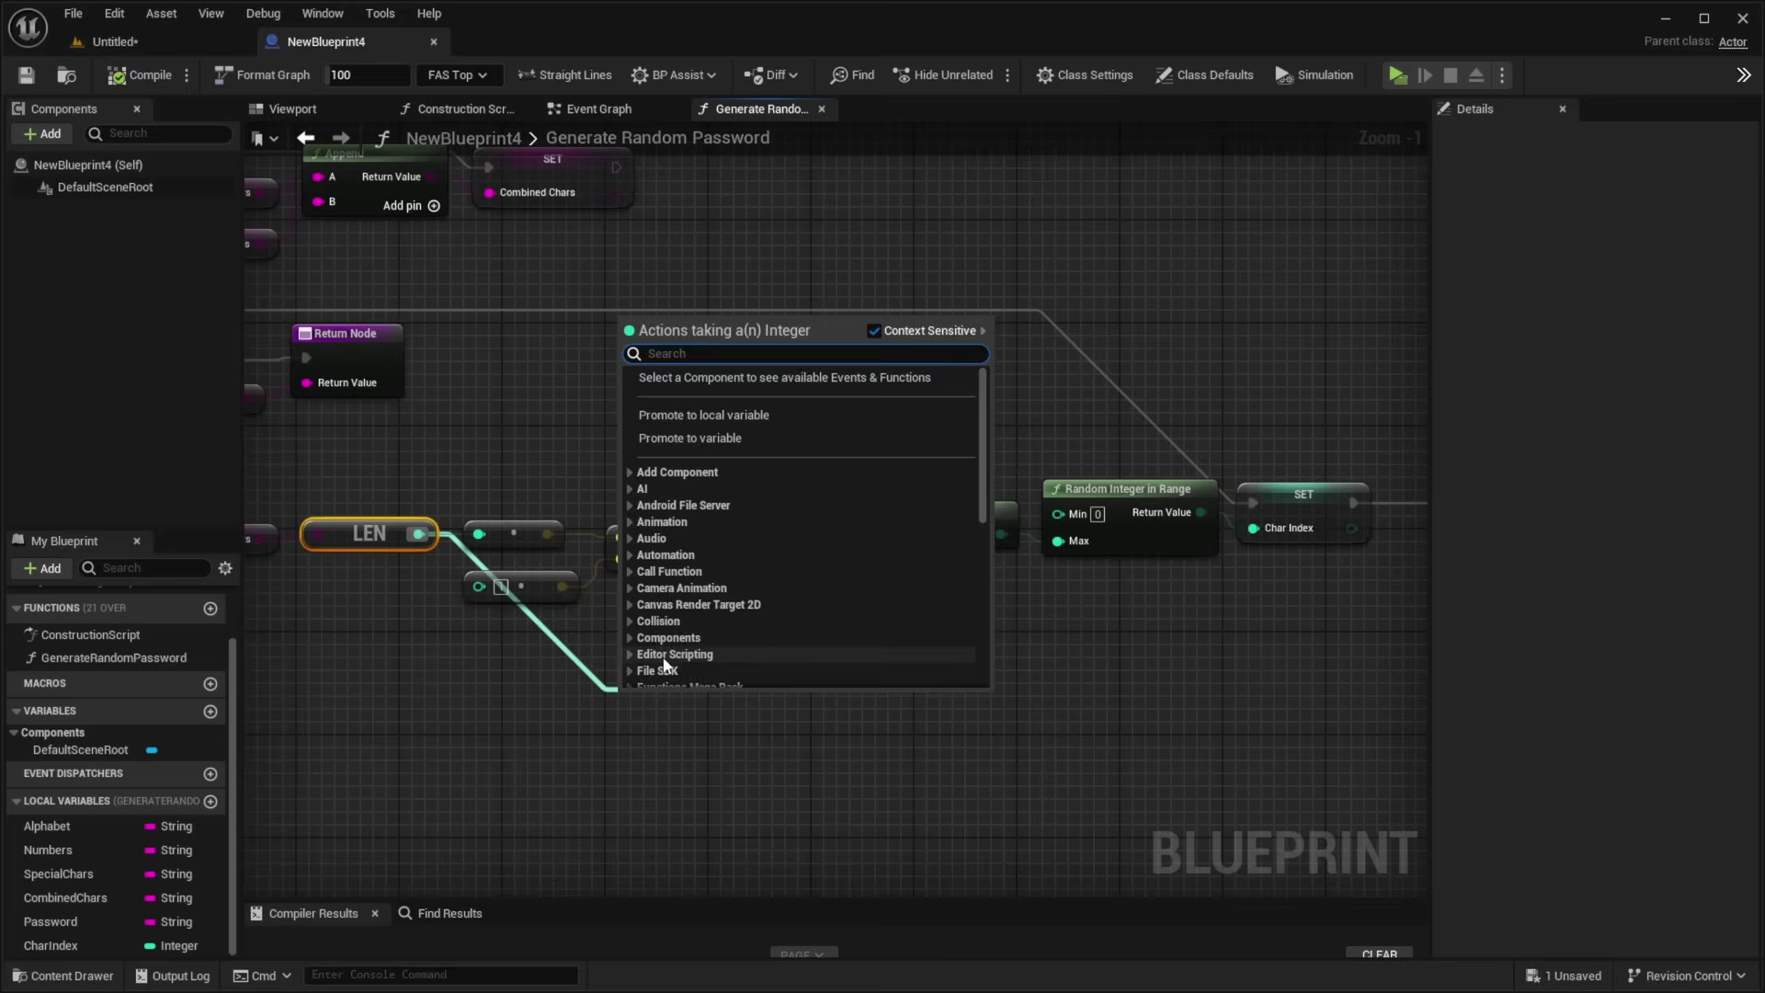
type("-")
left_click(691, 661)
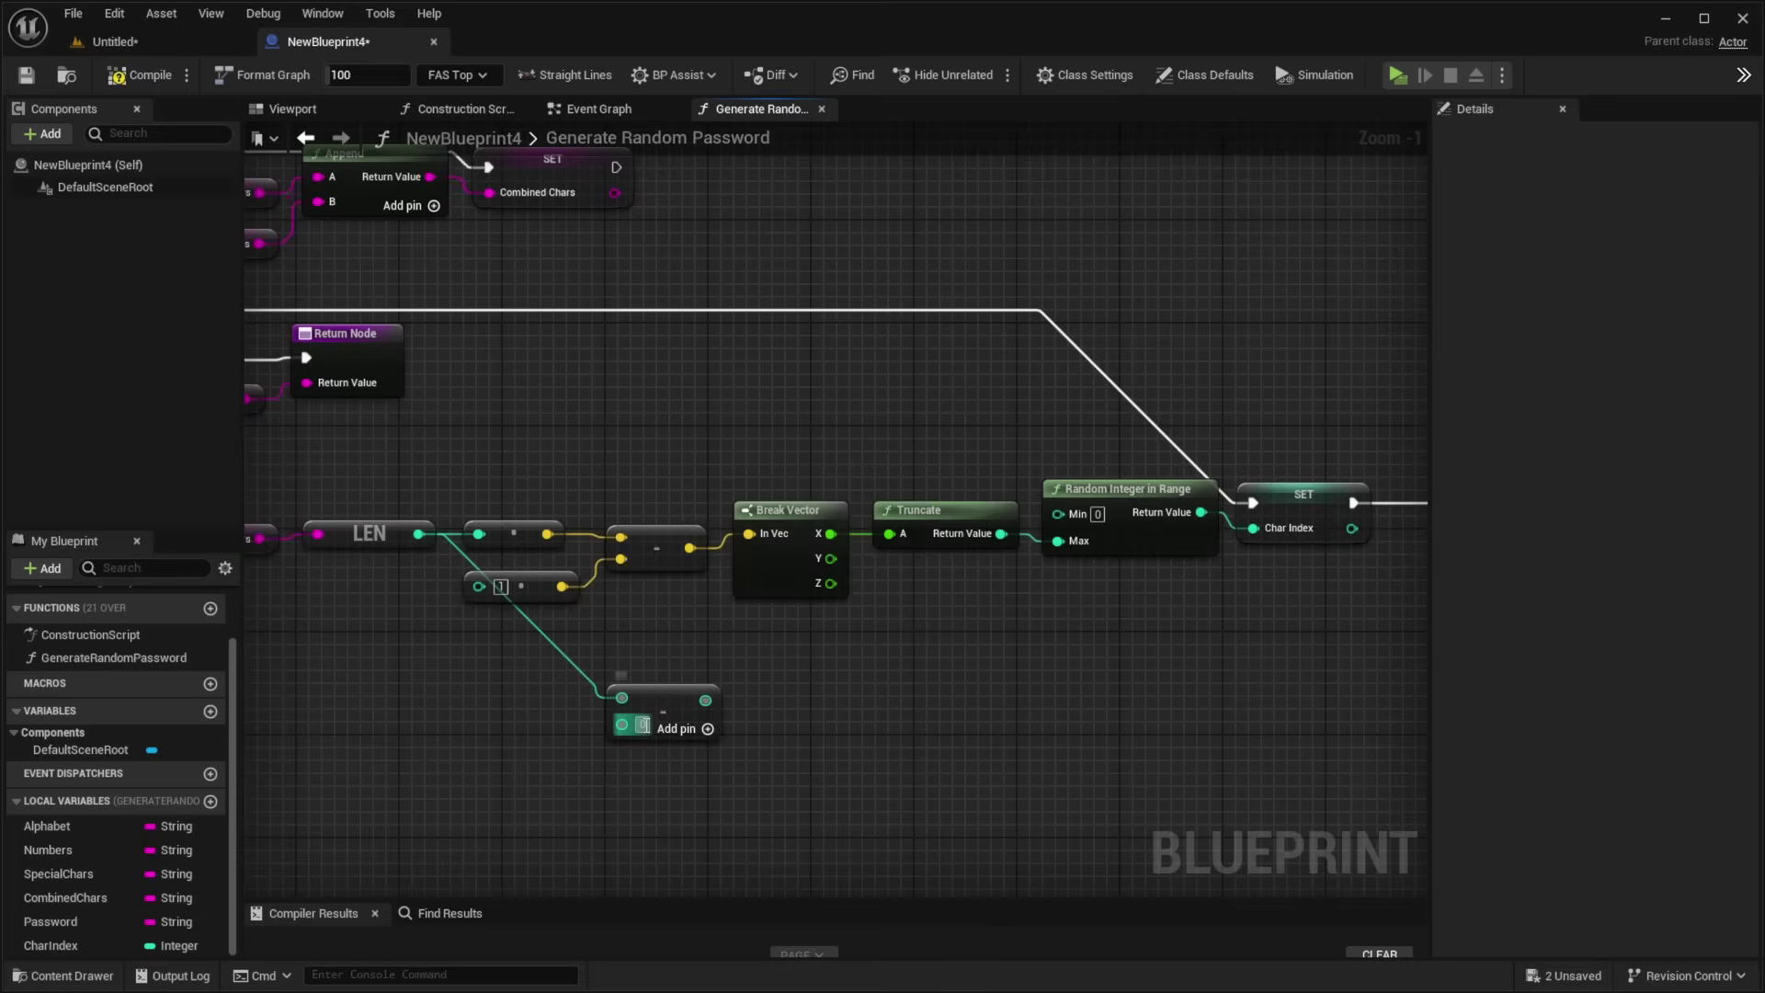
left_click_drag(705, 700, 1059, 541)
Delete the old multiply, Break Vector and Truncate nodes and check the new subtract node.
left_click_drag(1012, 441, 487, 589)
key("Delete")
left_click_drag(677, 716, 688, 520)
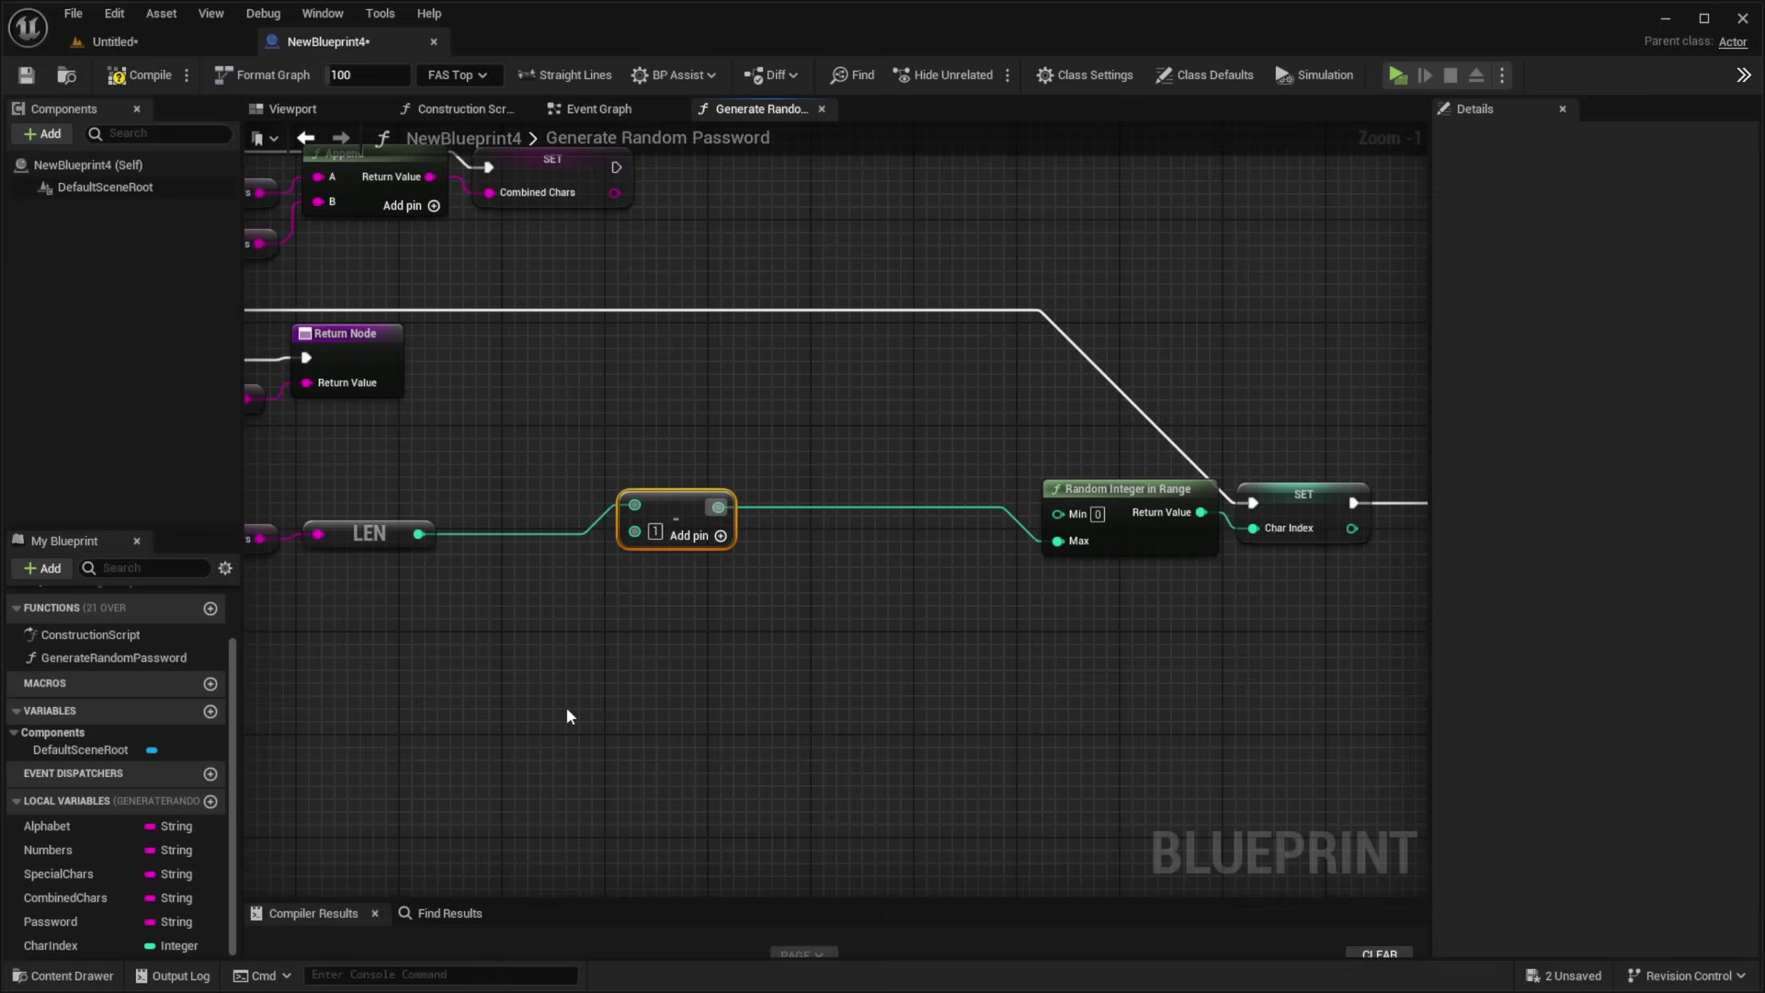
right_click_drag(566, 709, 672, 677)
left_click_drag(590, 710, 921, 370)
left_click_drag(1056, 723, 709, 445)
left_click_drag(1001, 732, 708, 432)
left_click_drag(1056, 721, 600, 366)
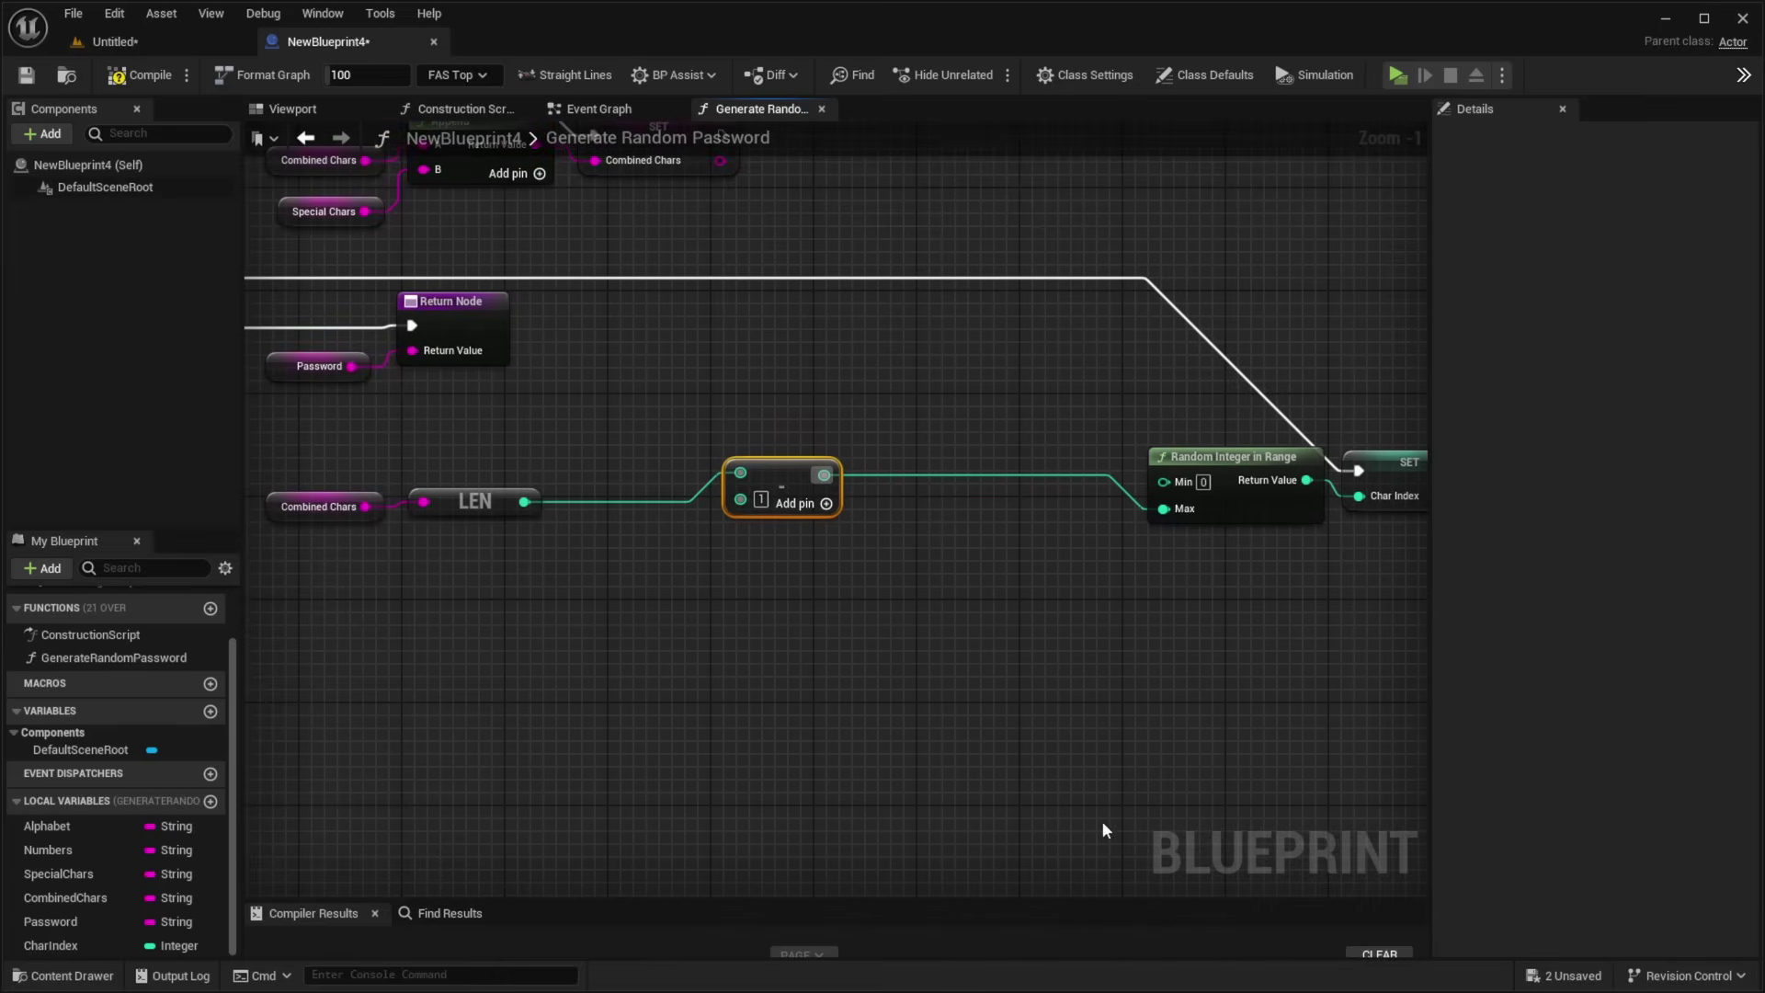
scroll(951, 659, "down", 4)
scroll(947, 524, "up", 4)
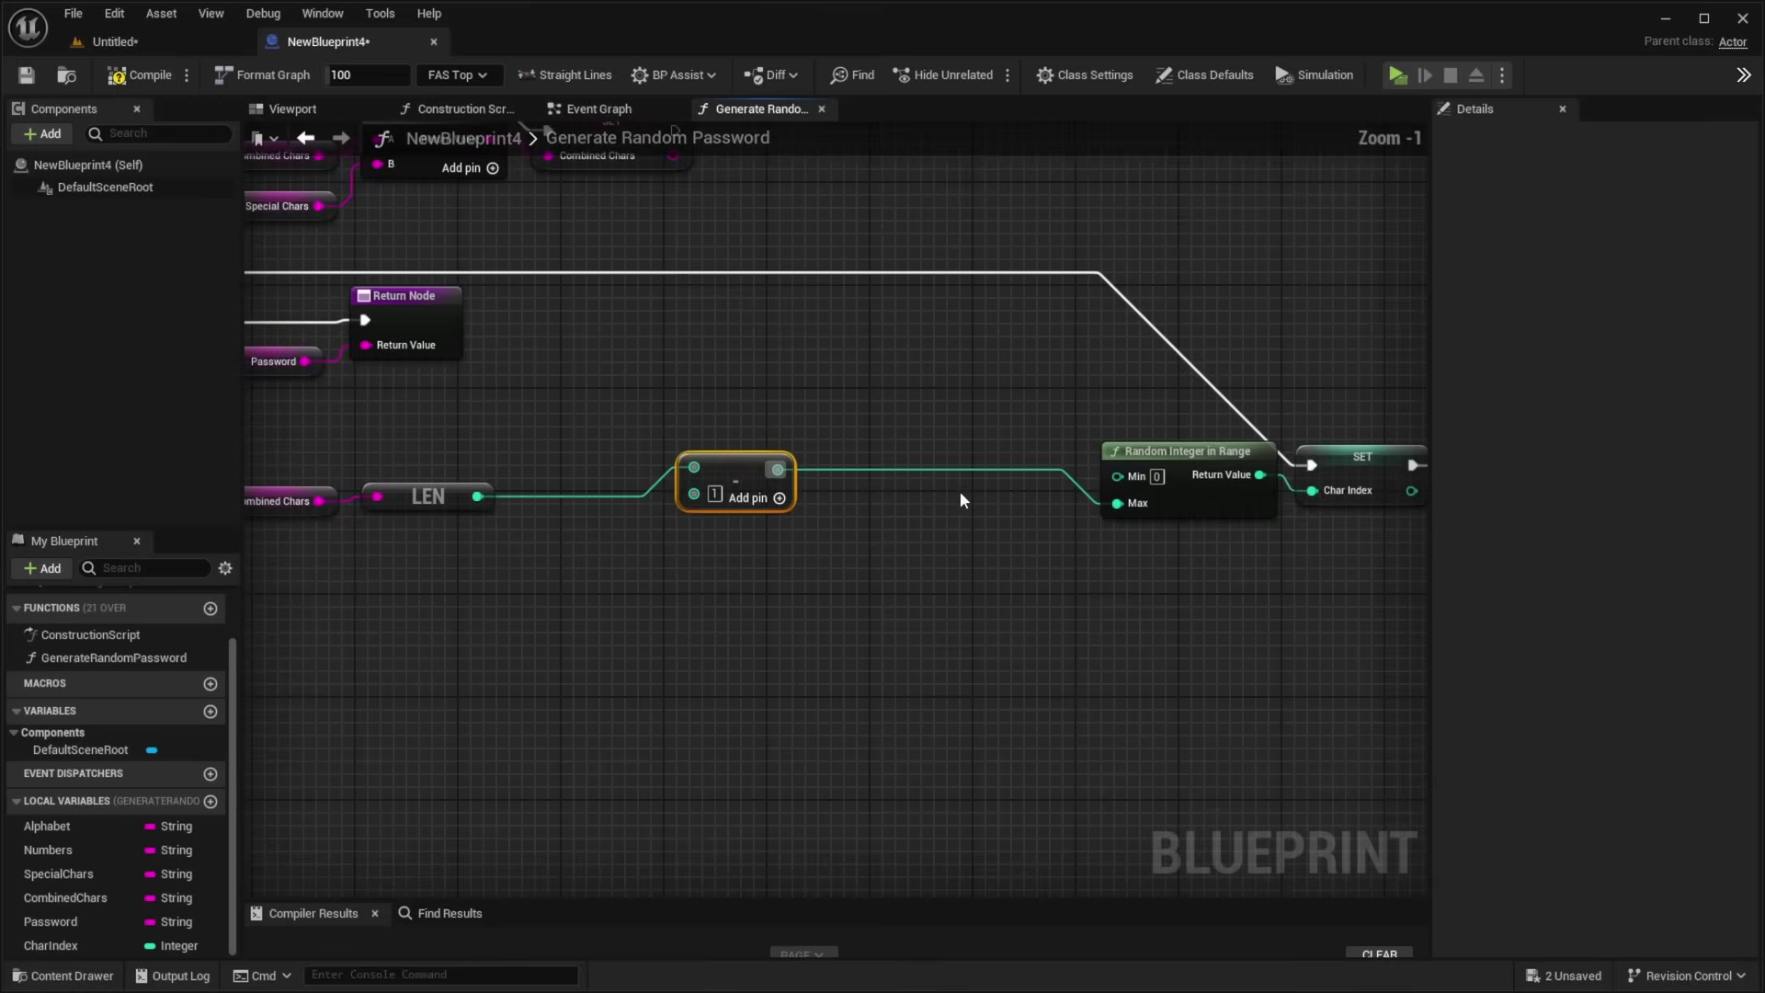
Inspect the Random Integer in Range, Combined Chars, Get Character Array and Char Index/GET nodes.
left_click(1188, 475)
right_click_drag(1194, 478, 685, 471)
right_click_drag(999, 482, 349, 414)
right_click_drag(572, 507, 703, 574)
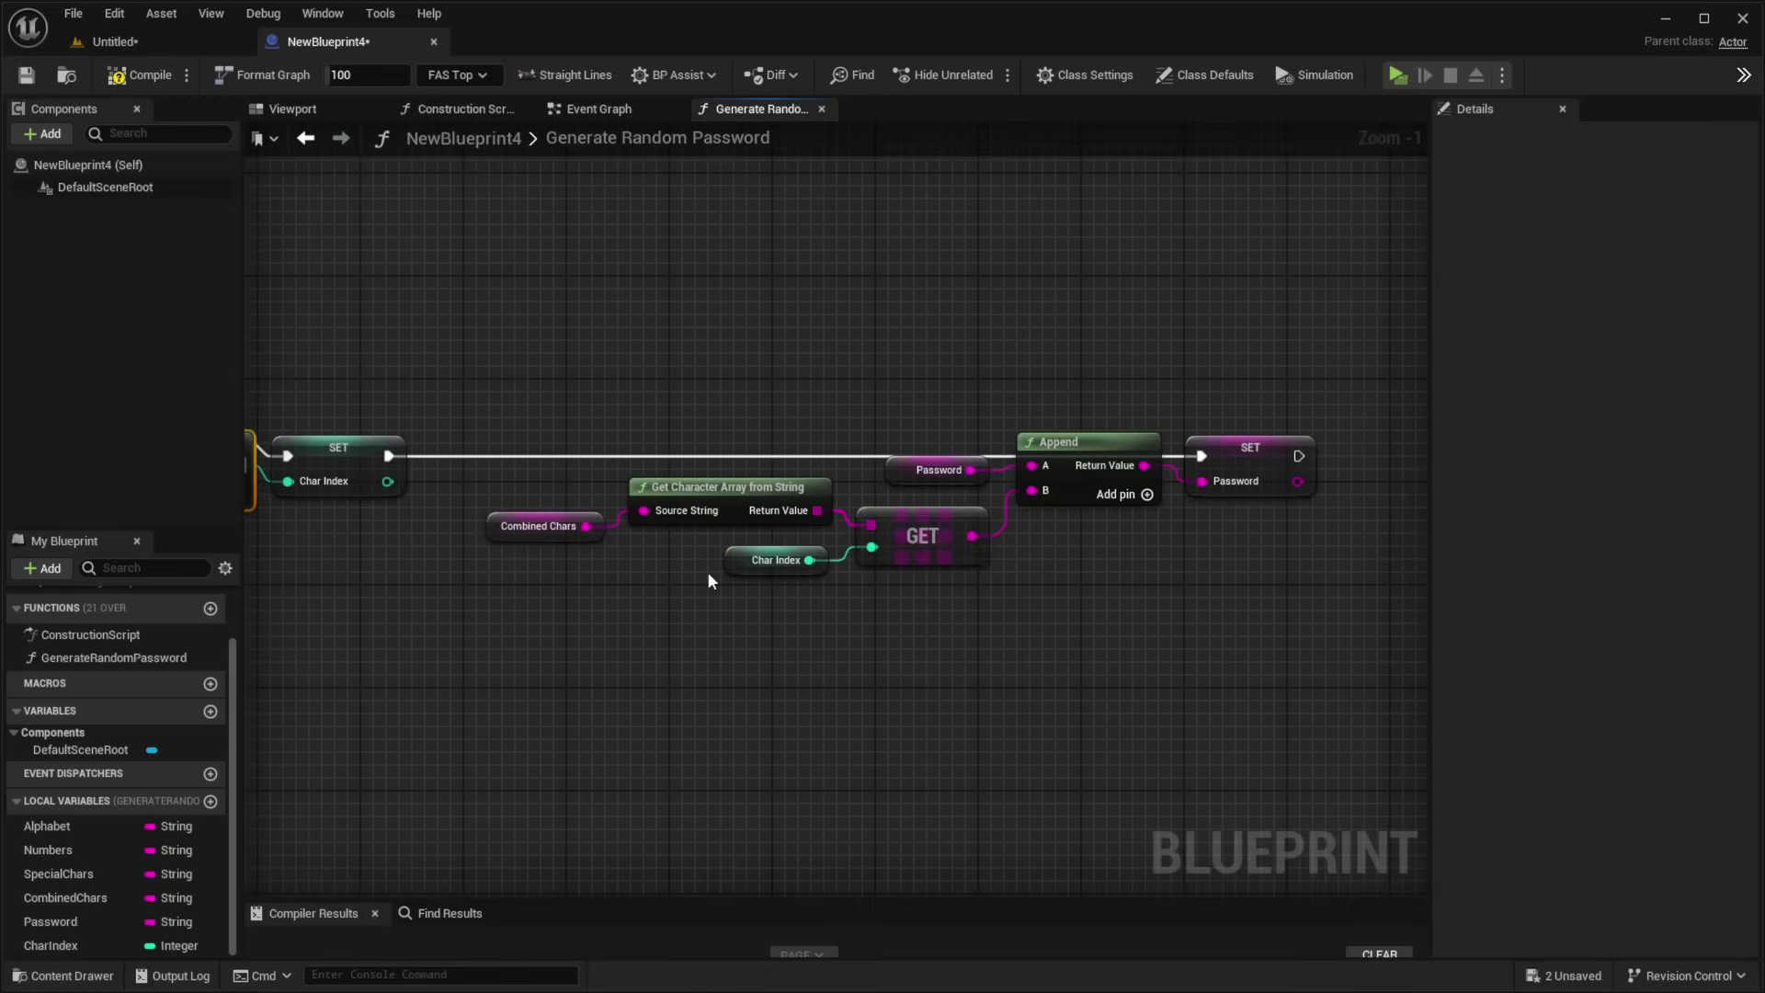
left_click(543, 526)
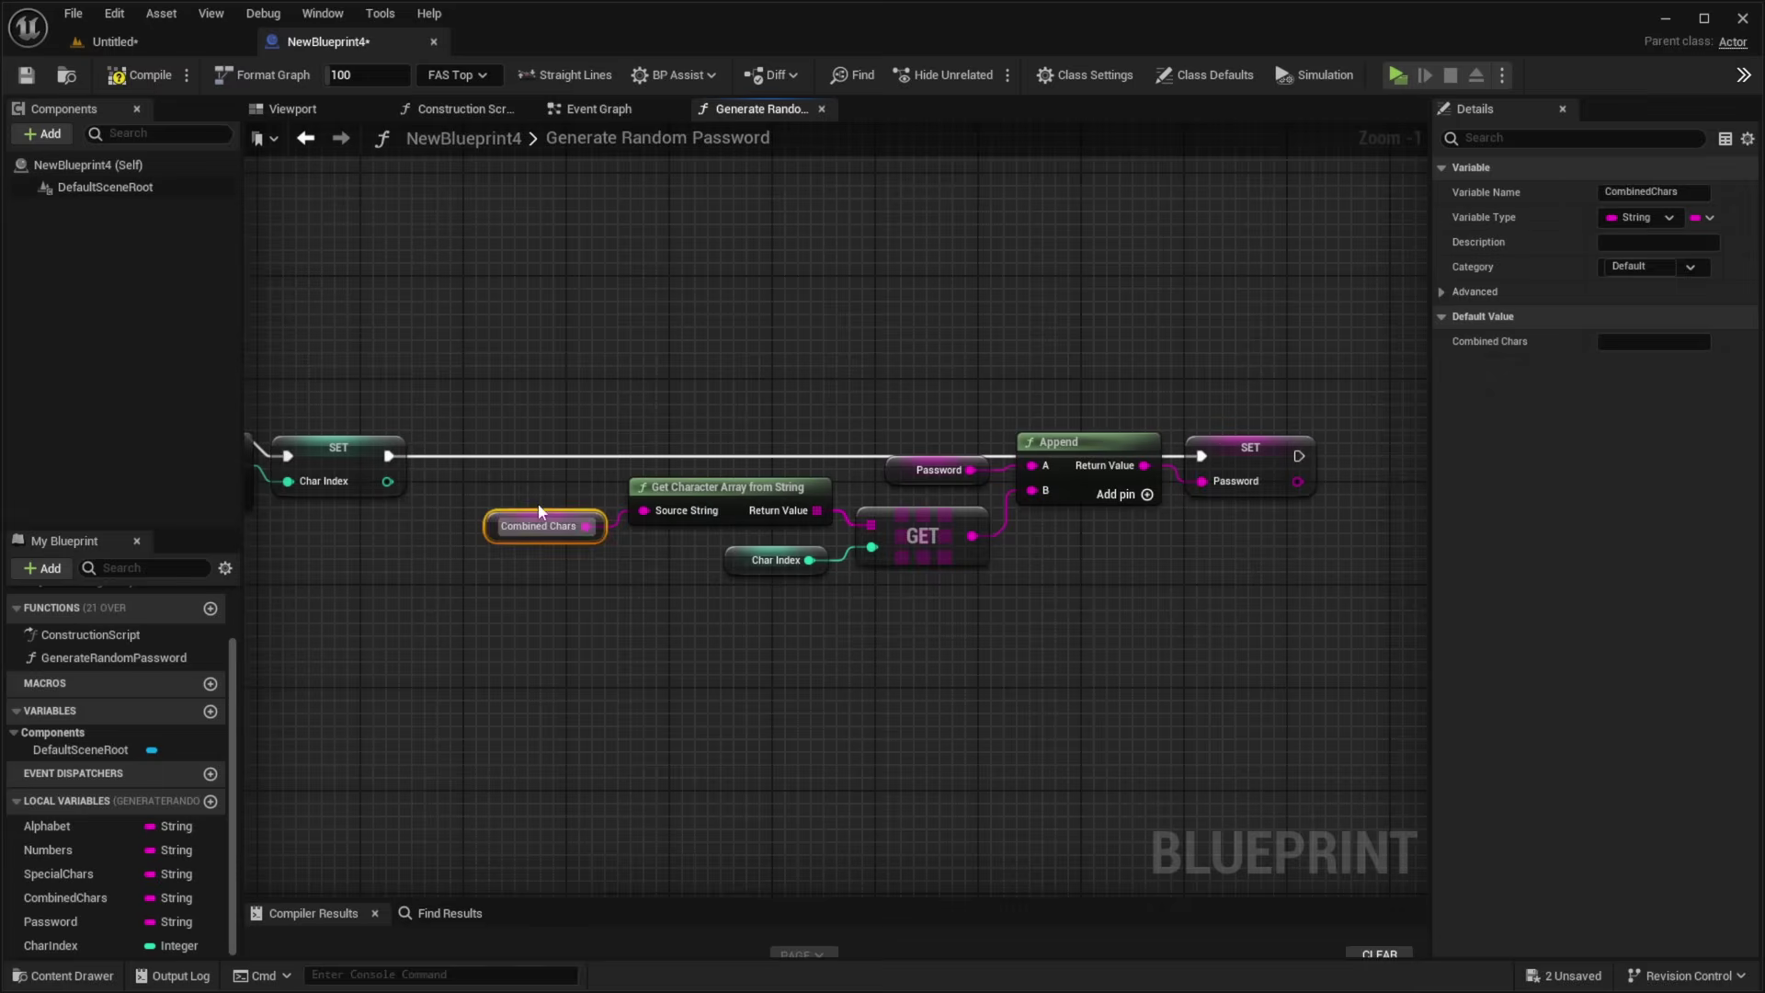
left_click(729, 497)
left_click_drag(875, 725, 723, 541)
right_click_drag(830, 548, 1094, 584)
right_click_drag(647, 594, 748, 569)
left_click_drag(748, 571, 578, 445)
right_click_drag(1276, 676, 516, 747)
Inspect the Password, Append and final SET nodes of the password loop.
left_click(517, 747)
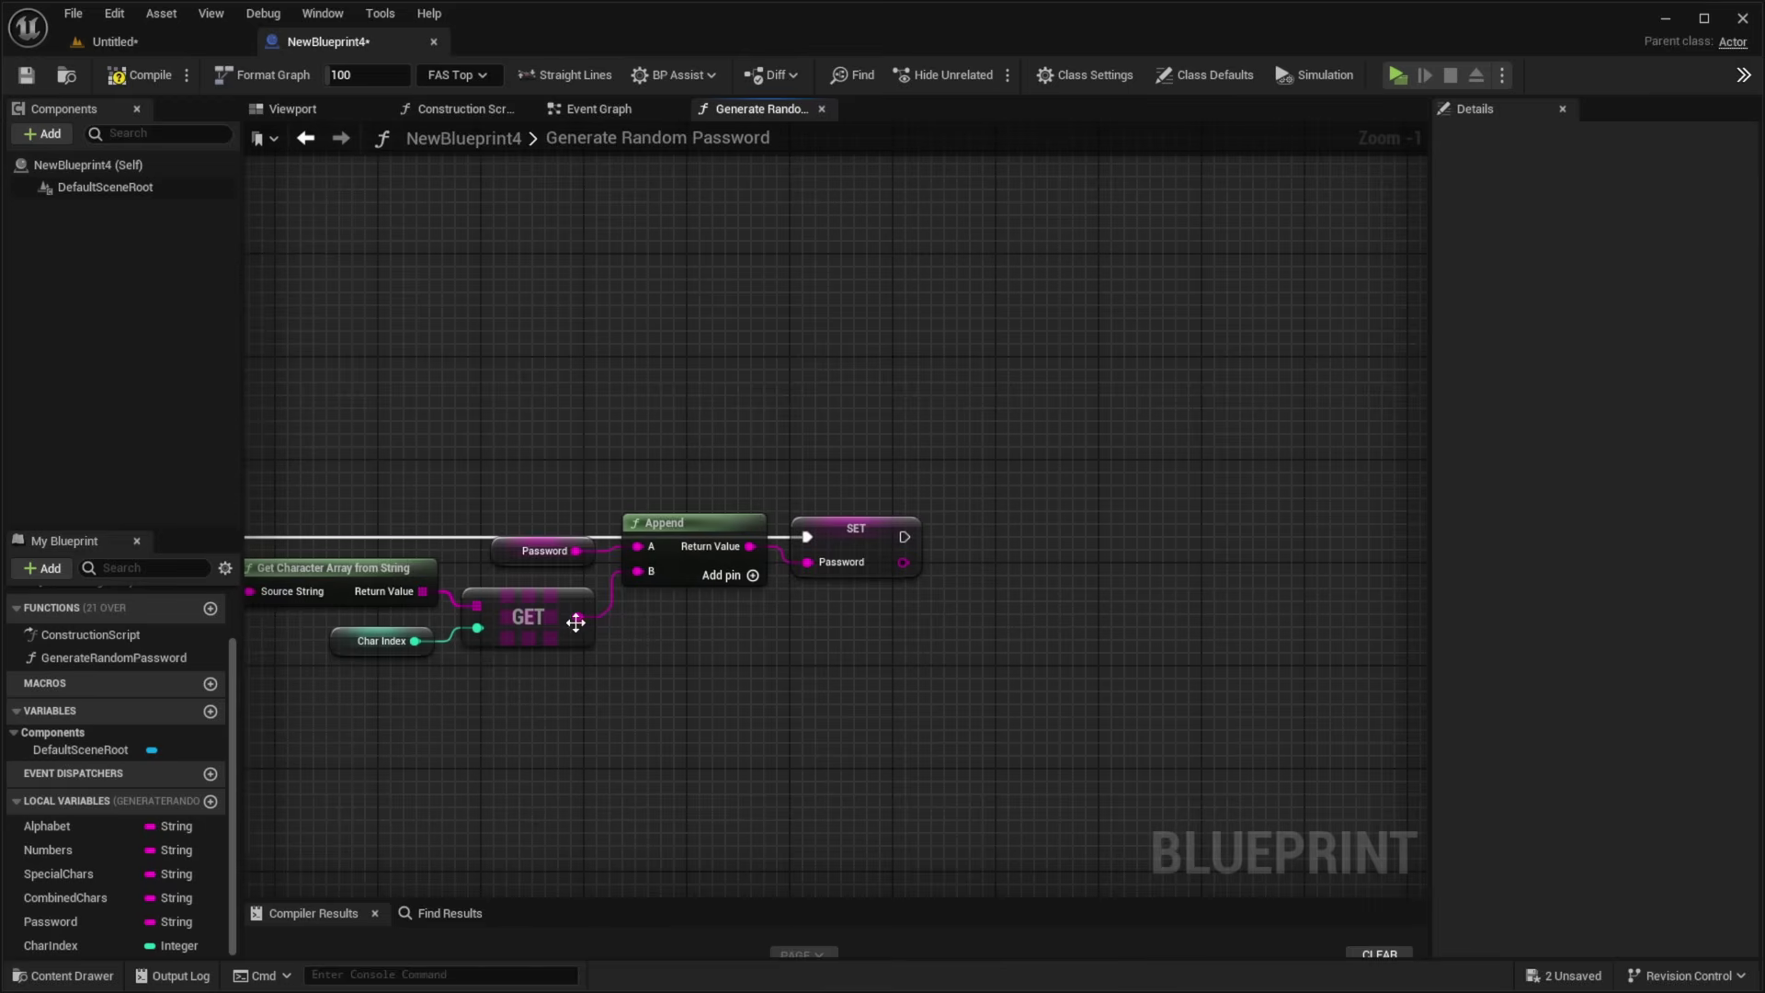
left_click_drag(560, 471, 614, 549)
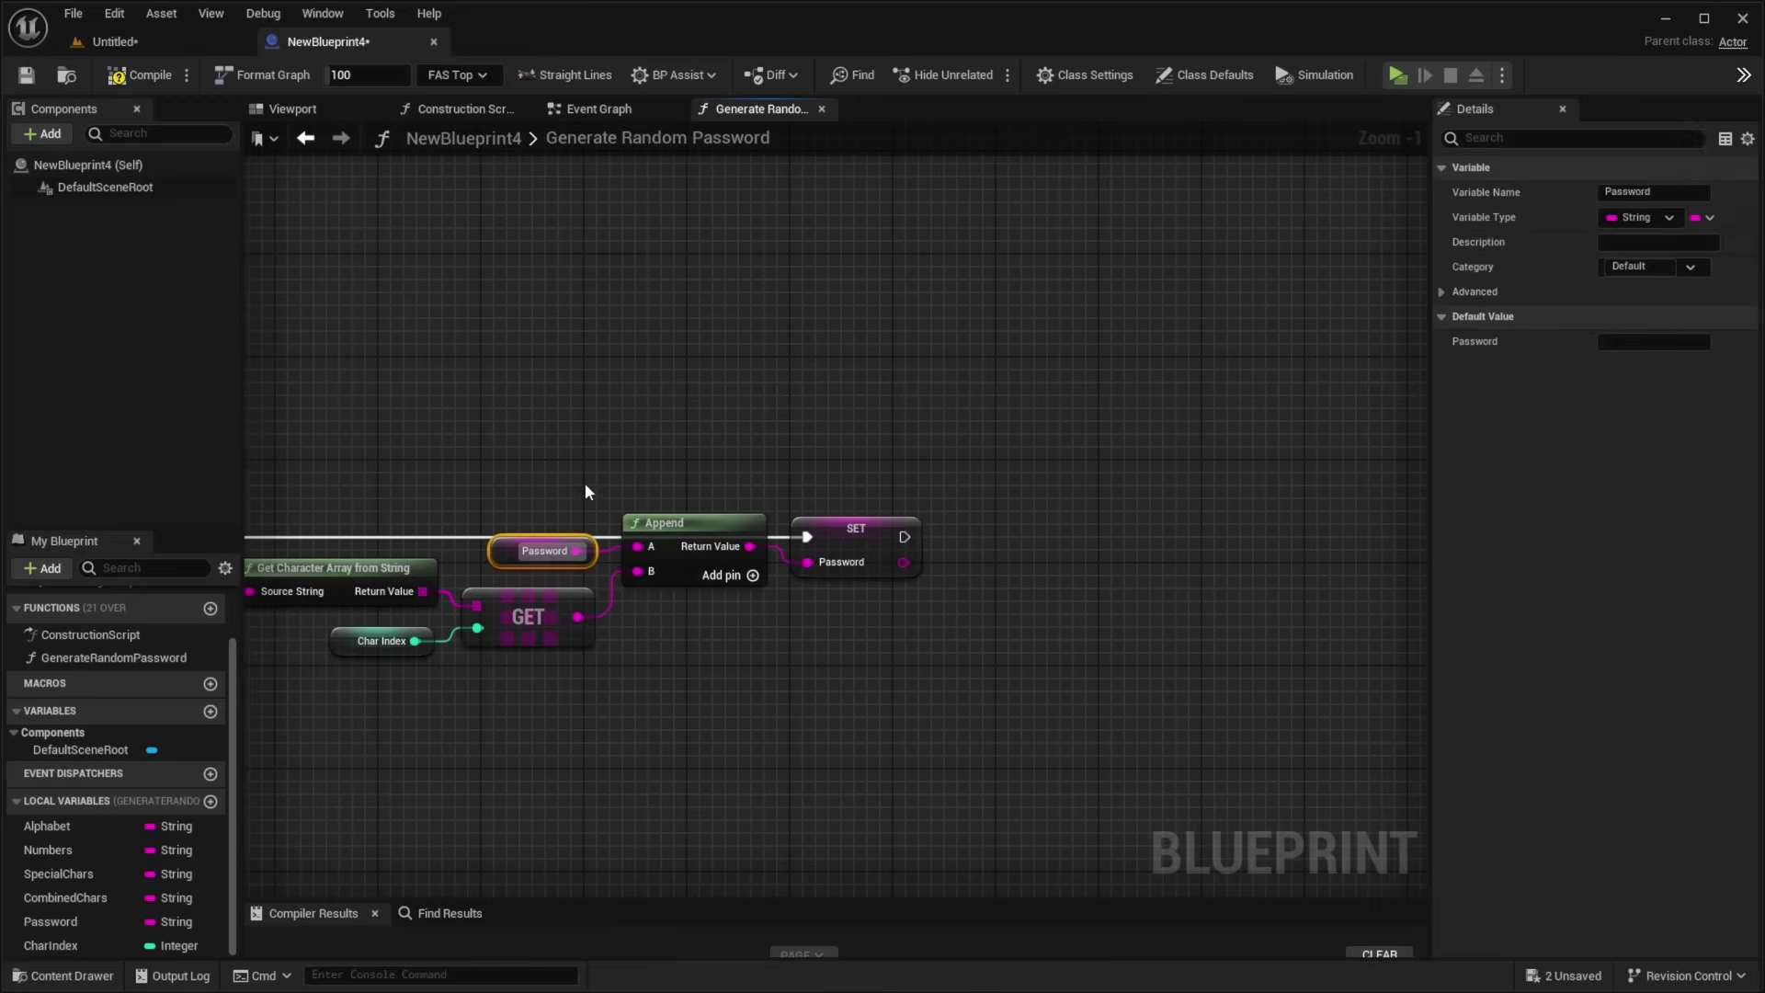
left_click_drag(783, 437, 846, 596)
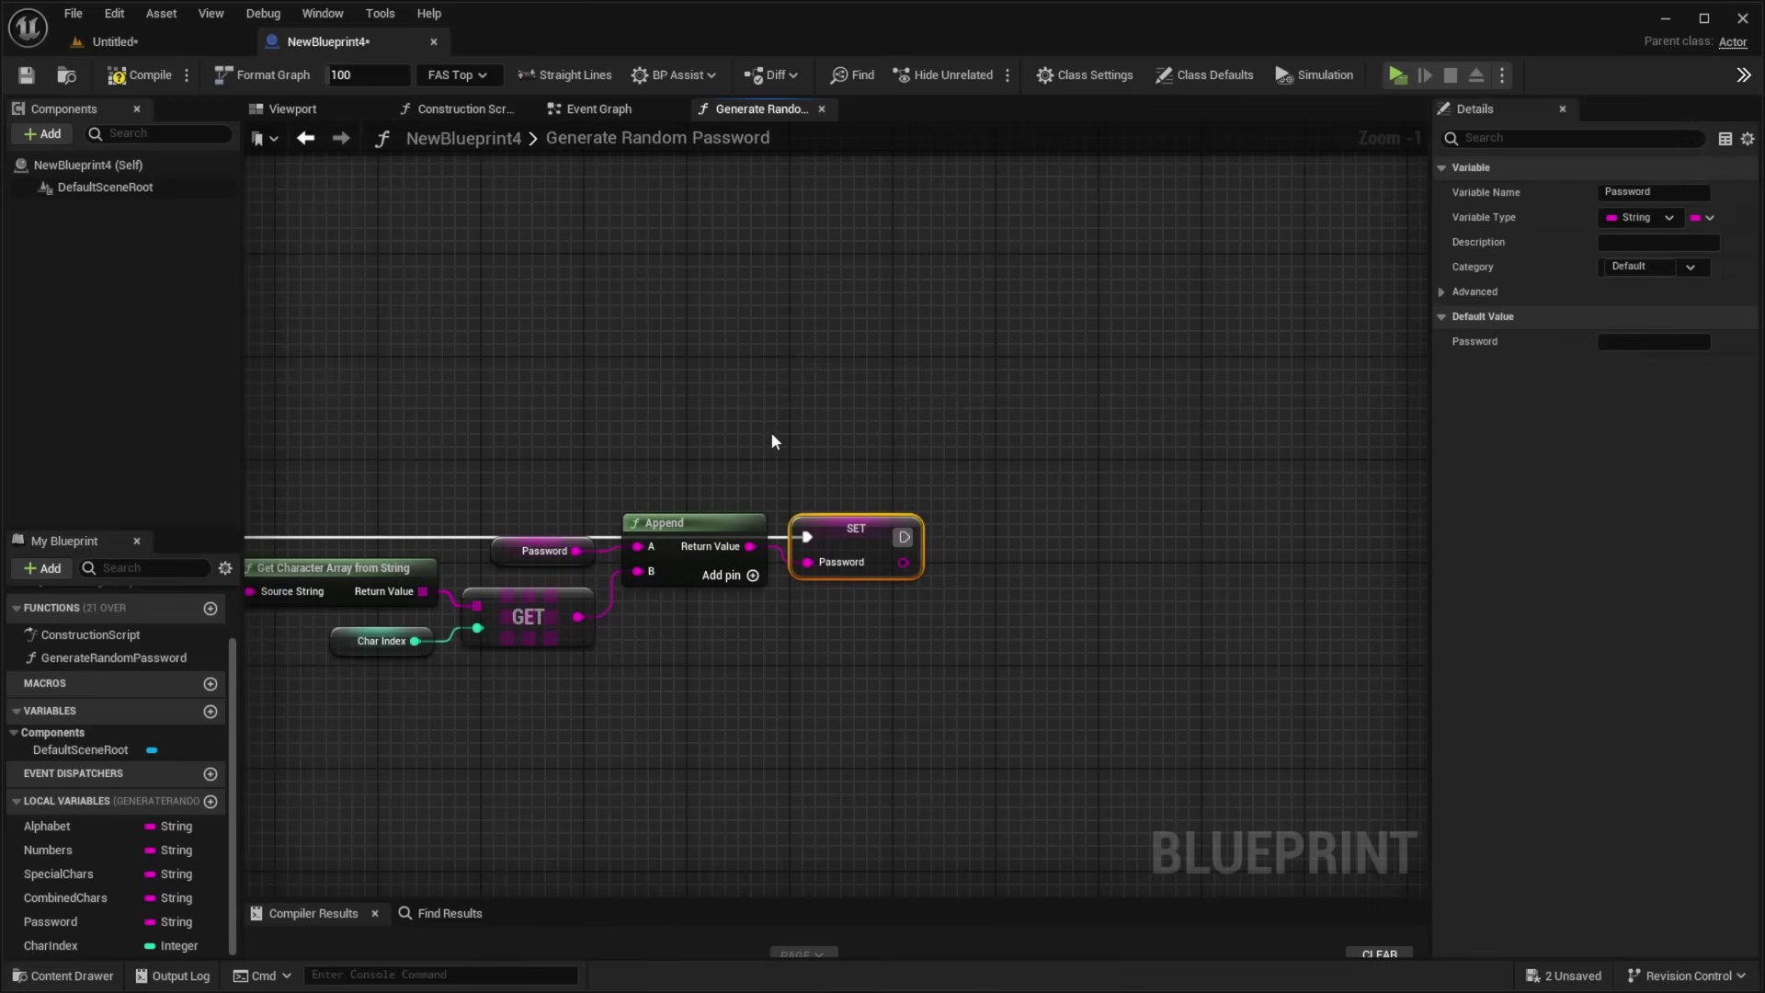
left_click_drag(770, 433, 699, 623)
right_click_drag(699, 625, 956, 566)
left_click_drag(860, 443, 798, 496)
left_click_drag(962, 741, 675, 575)
left_click(804, 627)
left_click_drag(1253, 476, 1100, 449)
Look over the whole password loop, For Loop and Return Node, then compile and save.
scroll(1100, 448, "down", 3)
right_click_drag(1100, 449, 1190, 380)
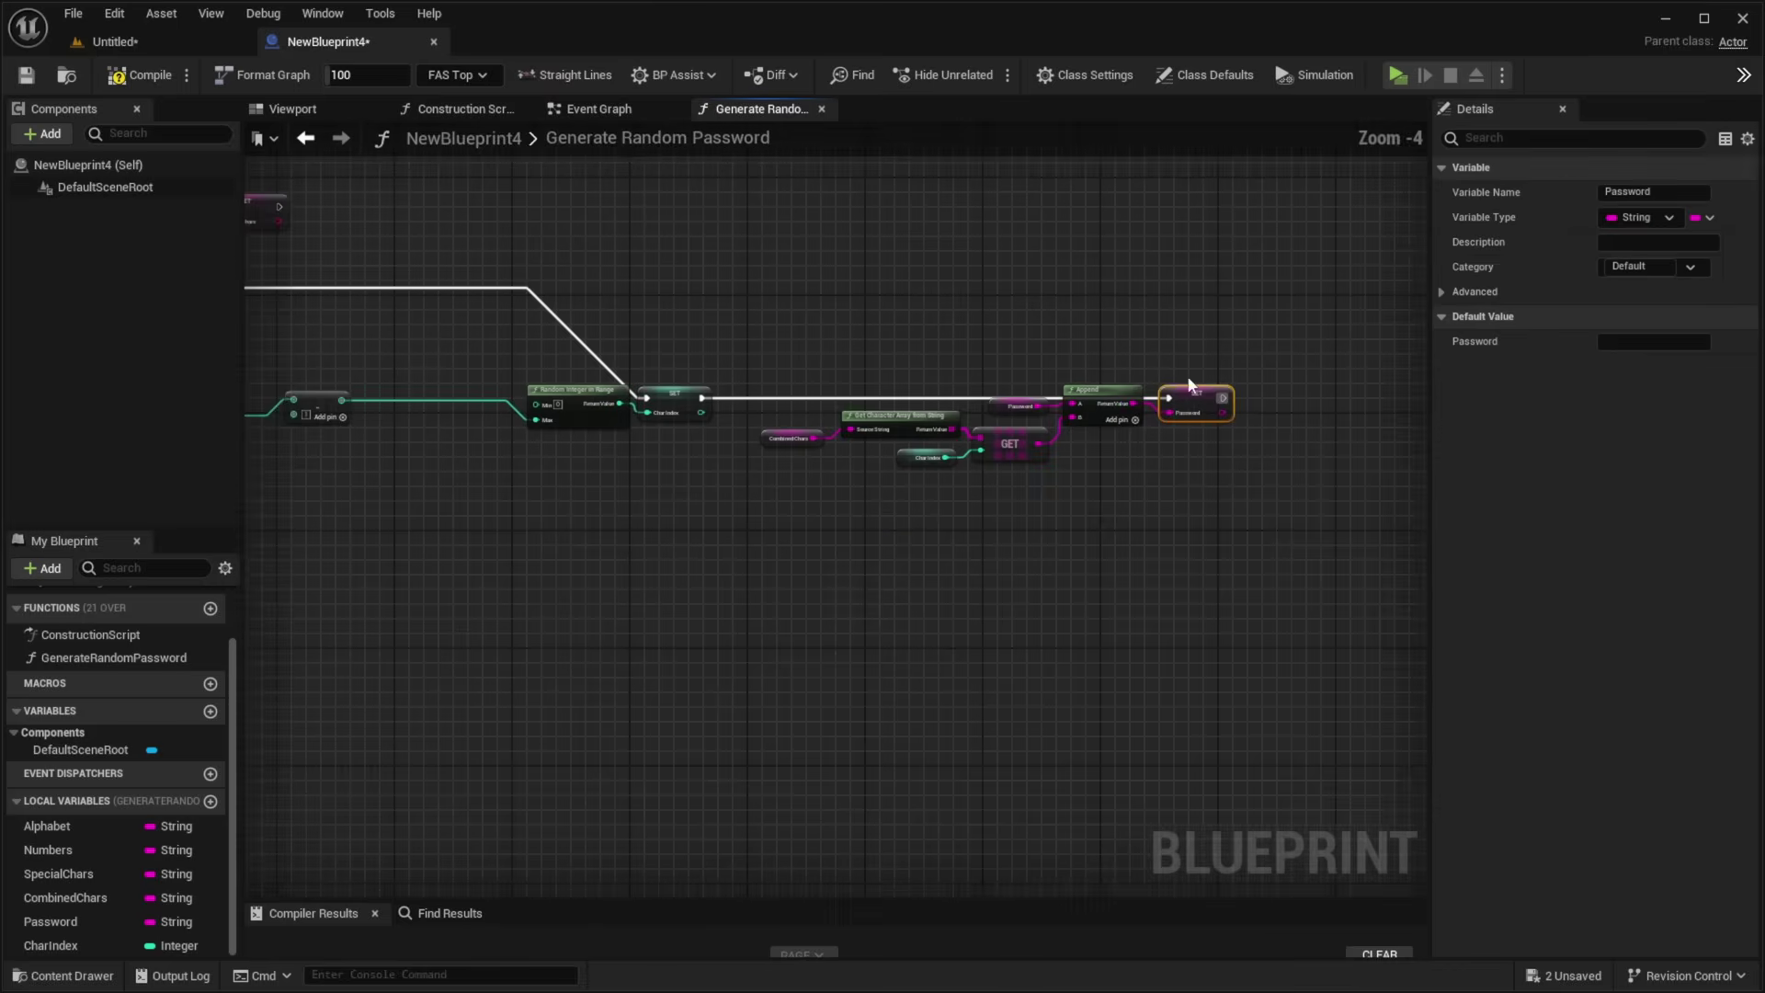
left_click_drag(1022, 364, 1162, 434)
left_click_drag(1260, 241, 928, 467)
mouse_move(1273, 634)
left_mouse_down()
mouse_move(1122, 438)
mouse_move(958, 379)
left_mouse_up()
scroll(920, 414, "down", 2)
mouse_move(588, 441)
right_mouse_down()
mouse_move(1001, 561)
mouse_move(717, 478)
right_mouse_up()
scroll(905, 466, "up", 5)
left_click_drag(905, 467, 1049, 395)
left_click(129, 81)
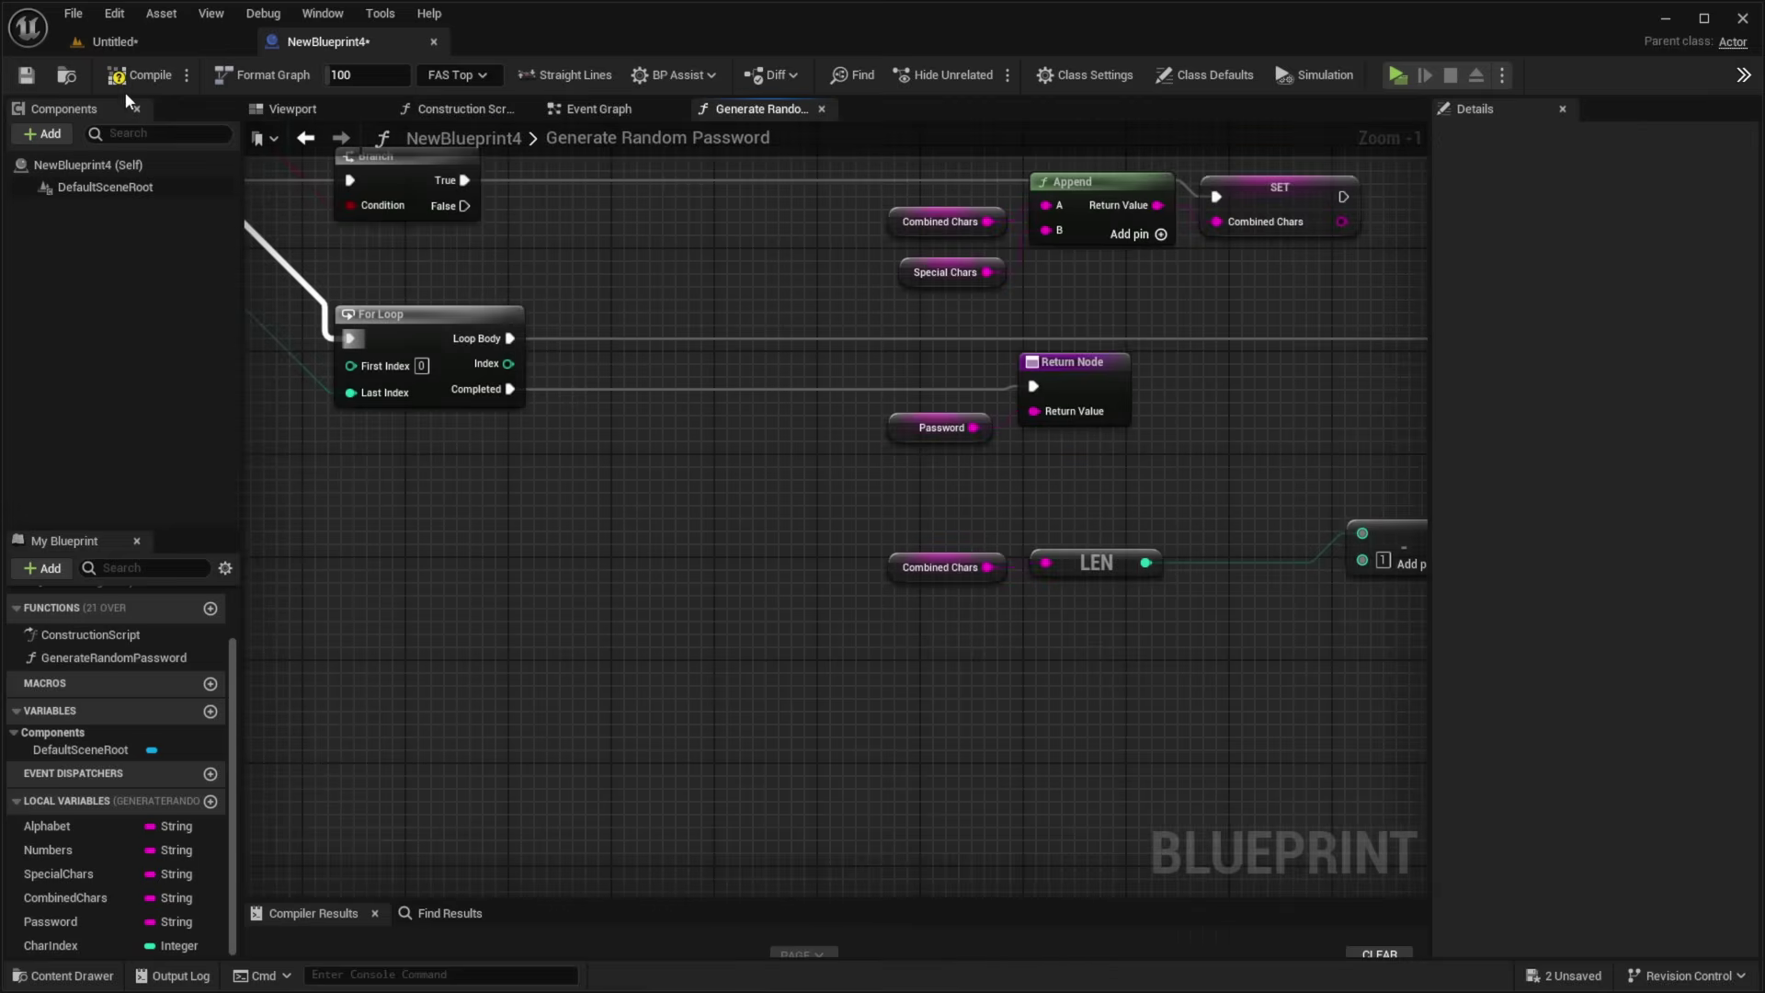
left_click(25, 75)
Inspect the LEN minus-1 subtraction feeding Random Integer in Range's Max, then recompile.
mouse_move(1231, 340)
right_mouse_down()
mouse_move(993, 316)
mouse_move(731, 253)
right_mouse_up()
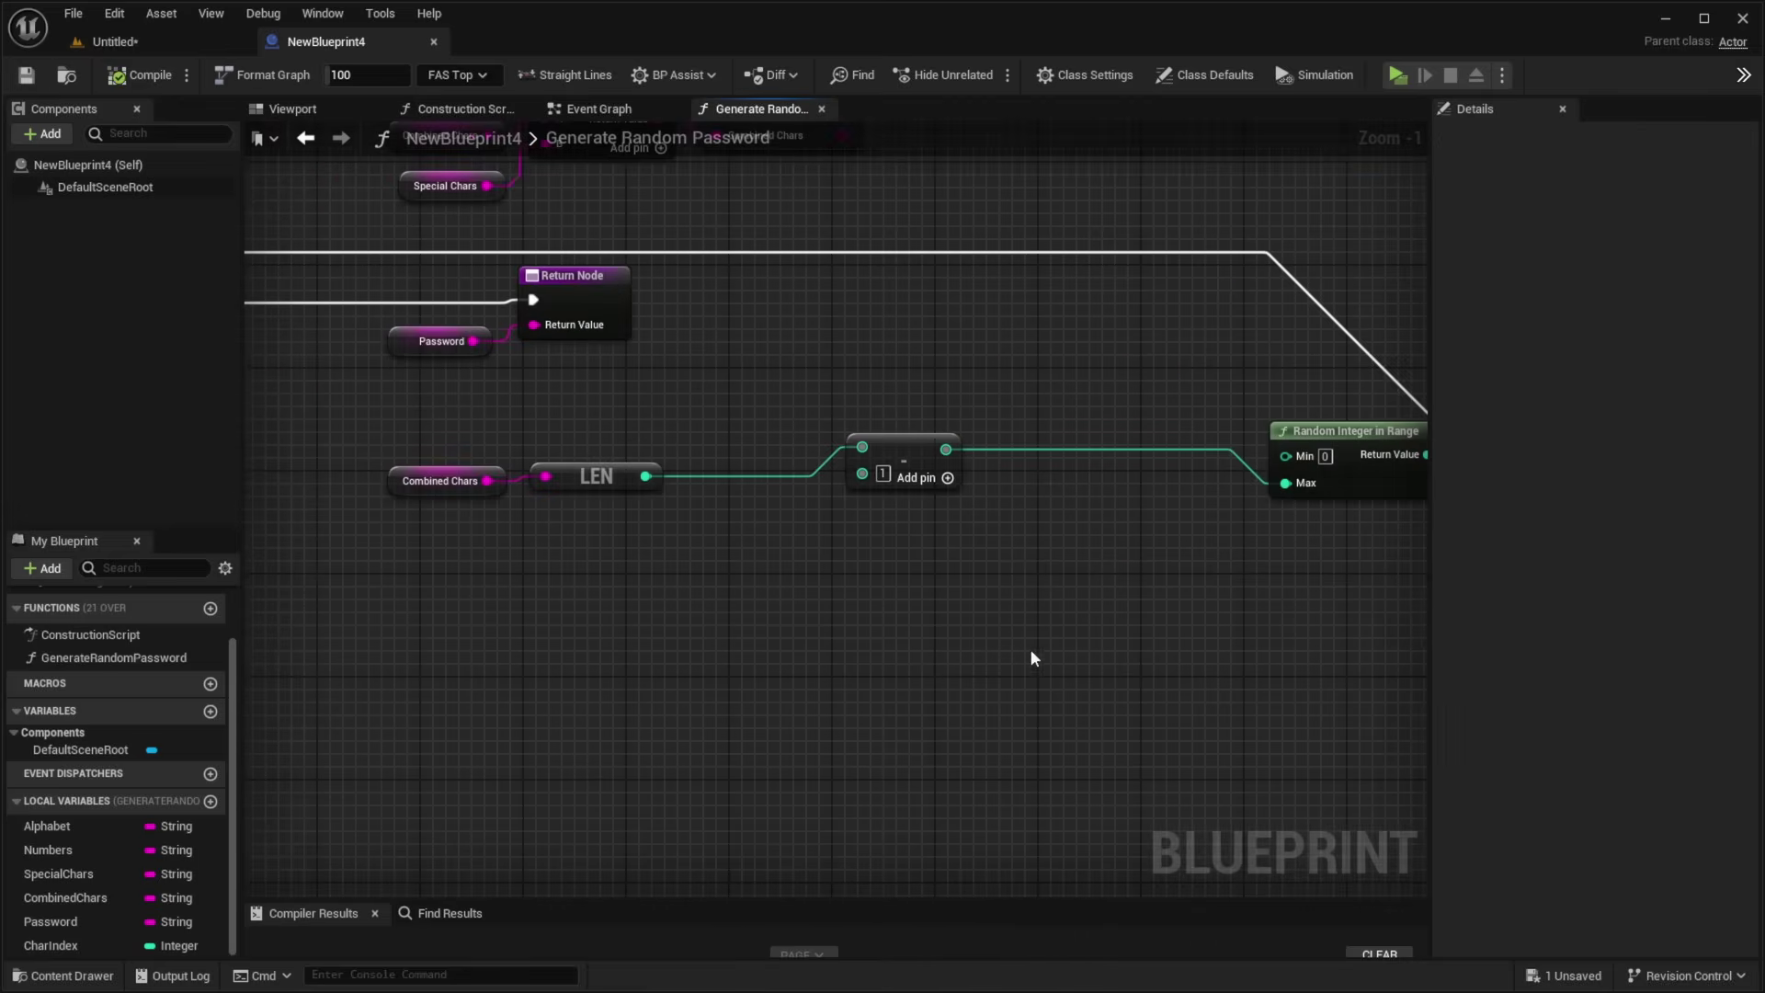
left_click_drag(1164, 702, 704, 361)
left_click_drag(1255, 798, 723, 359)
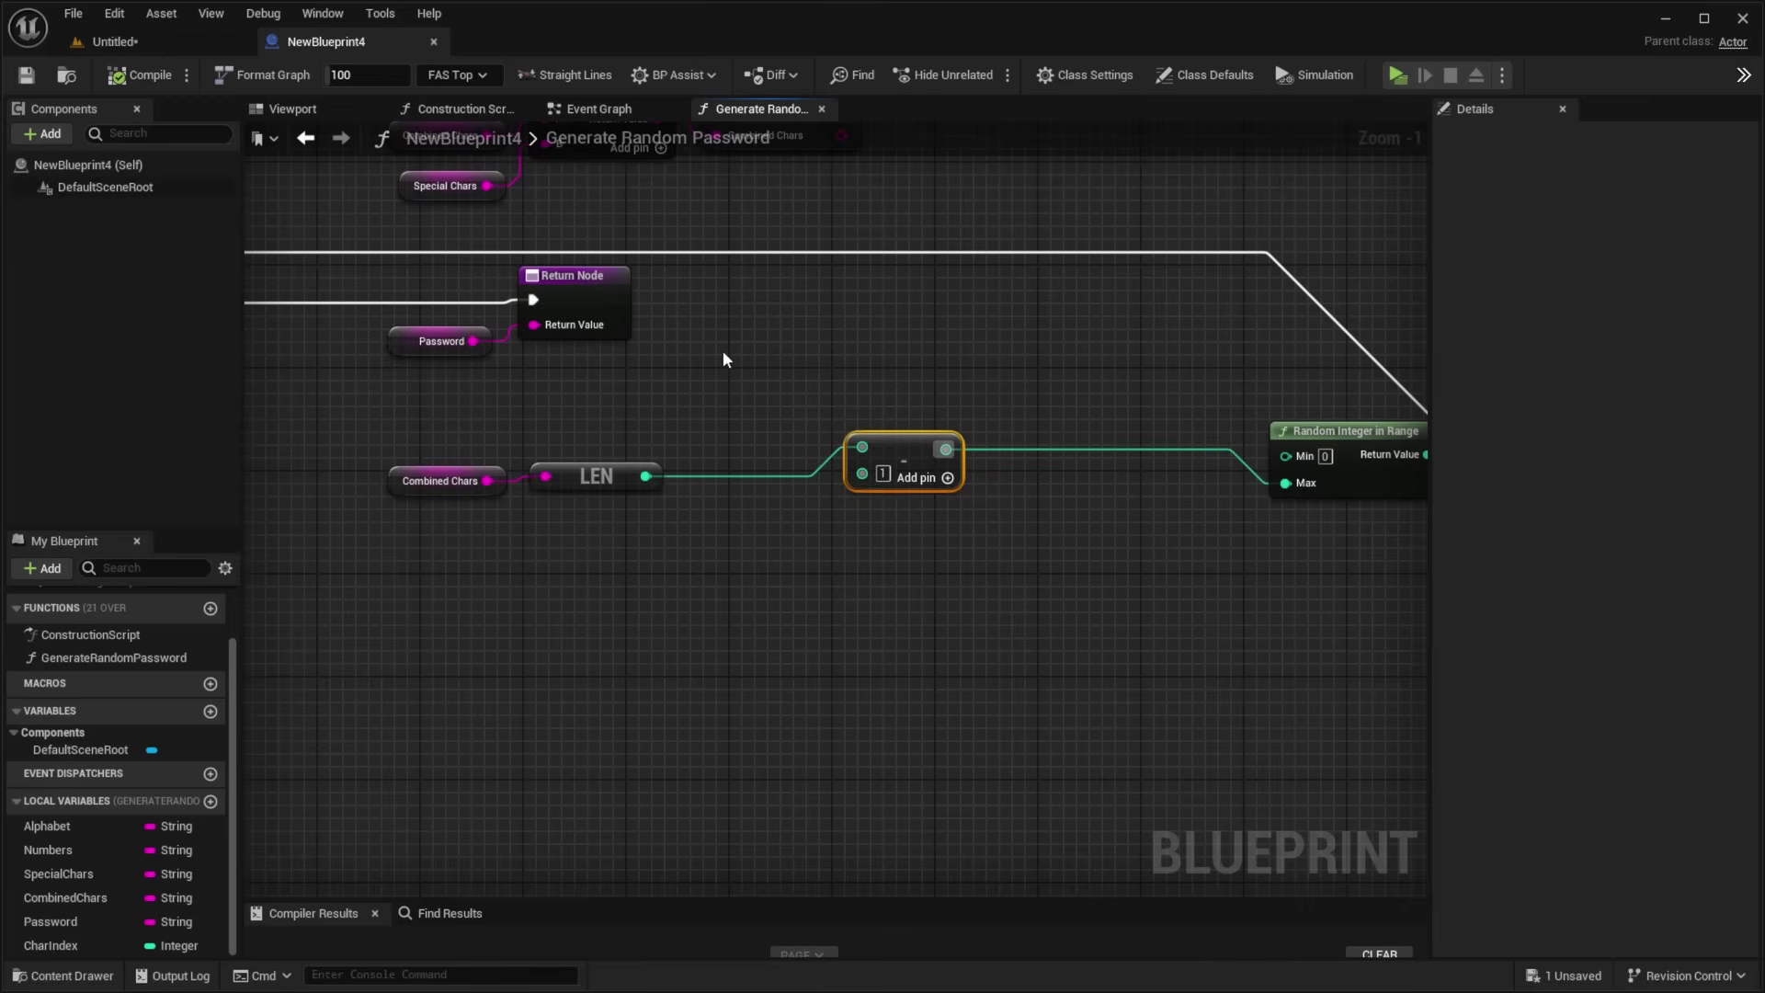
mouse_move(696, 347)
left_mouse_down()
mouse_move(879, 544)
mouse_move(1171, 729)
mouse_move(1240, 630)
mouse_move(717, 321)
left_mouse_up()
left_click(813, 348)
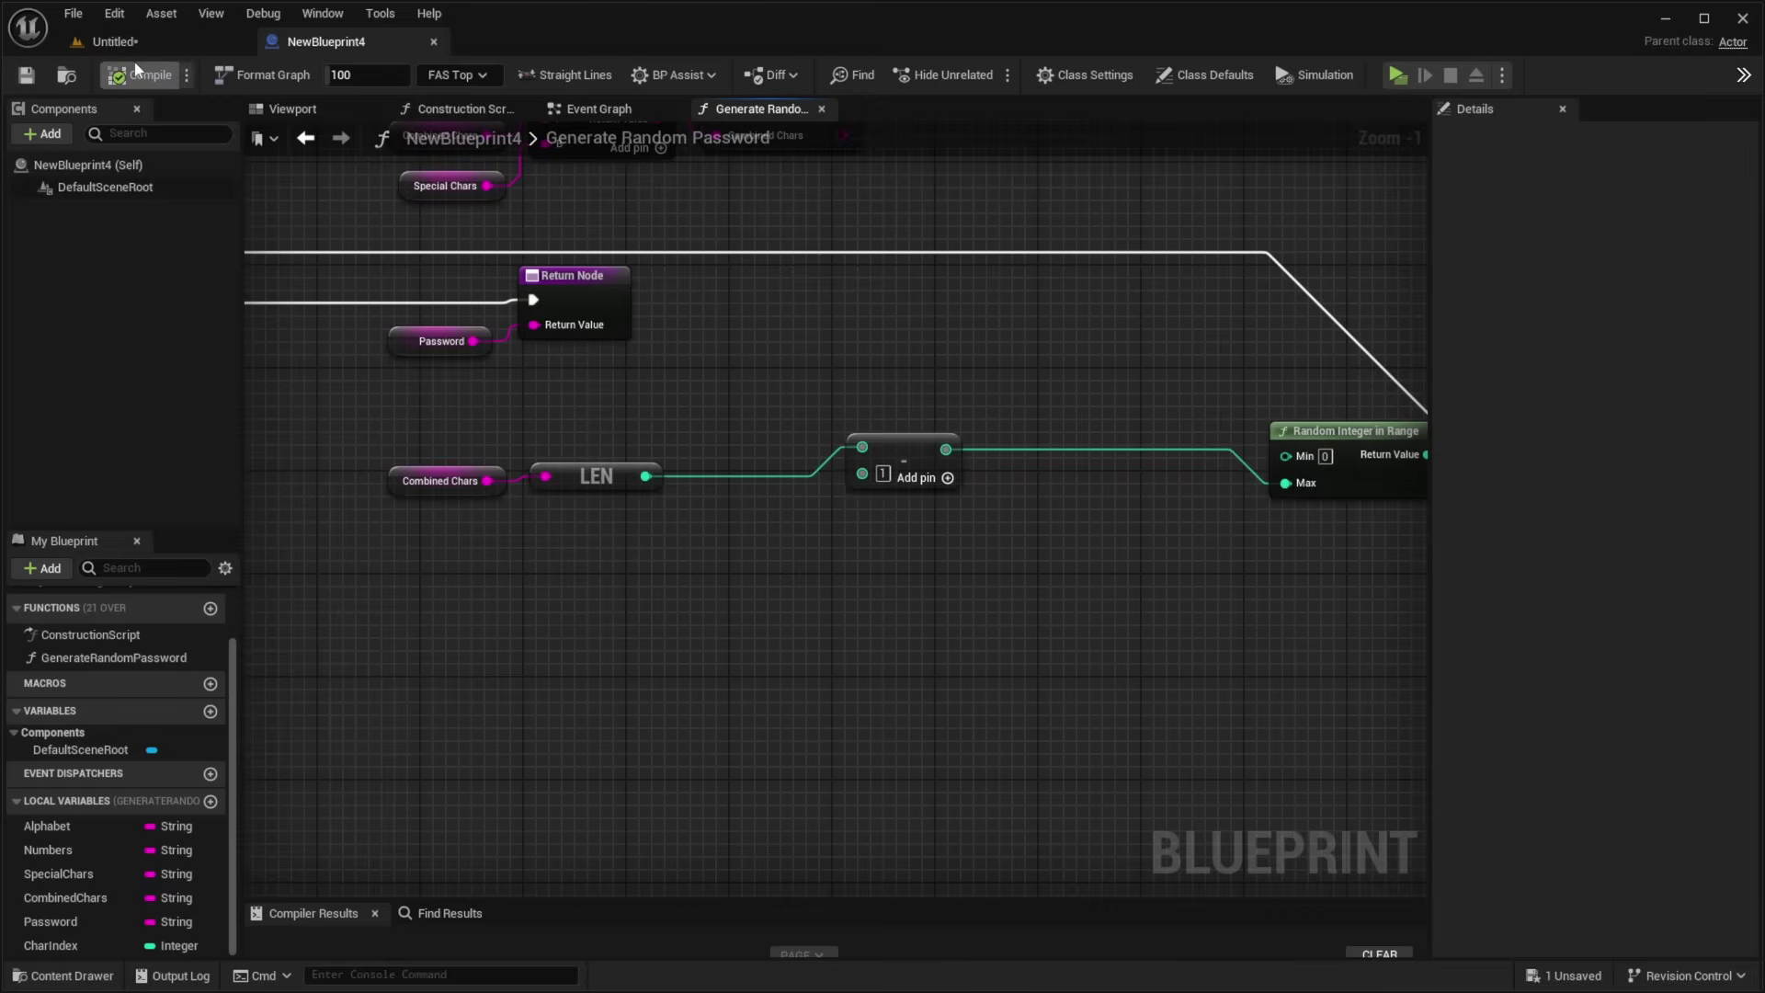
left_click(113, 77)
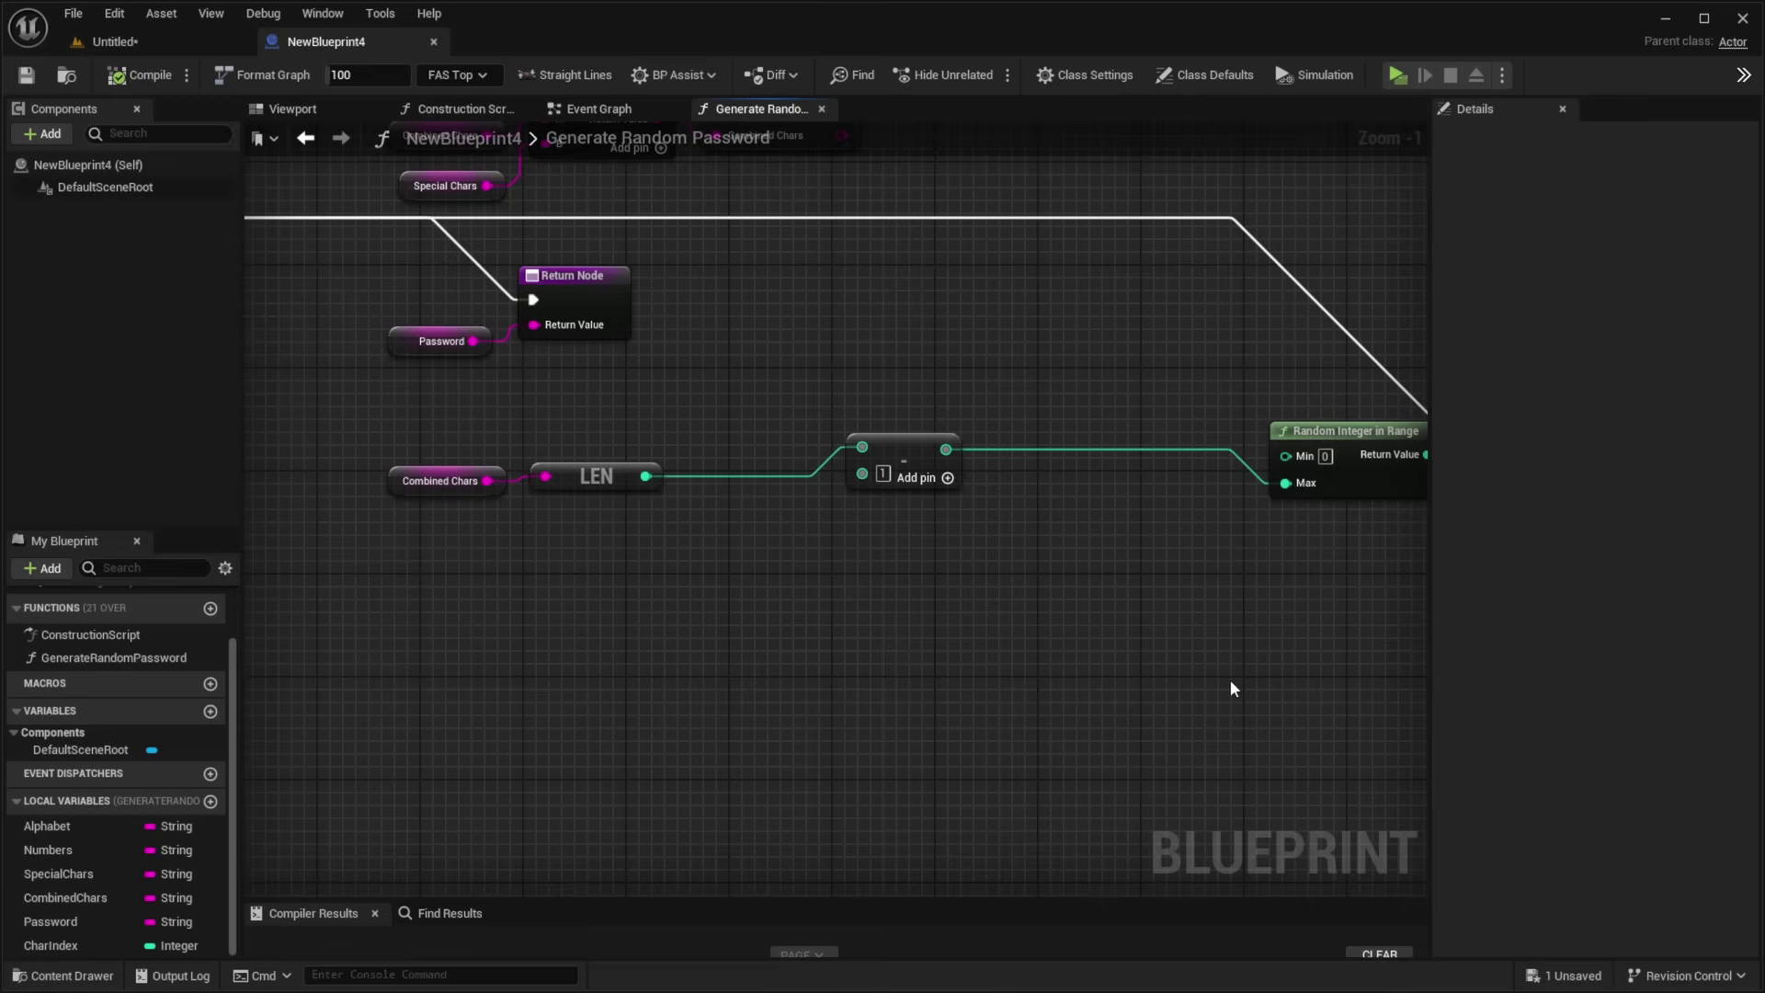
Open the KB_BlueprintAi chat window over the Untitled level with NewBlueprint4 selected.
left_click(117, 42)
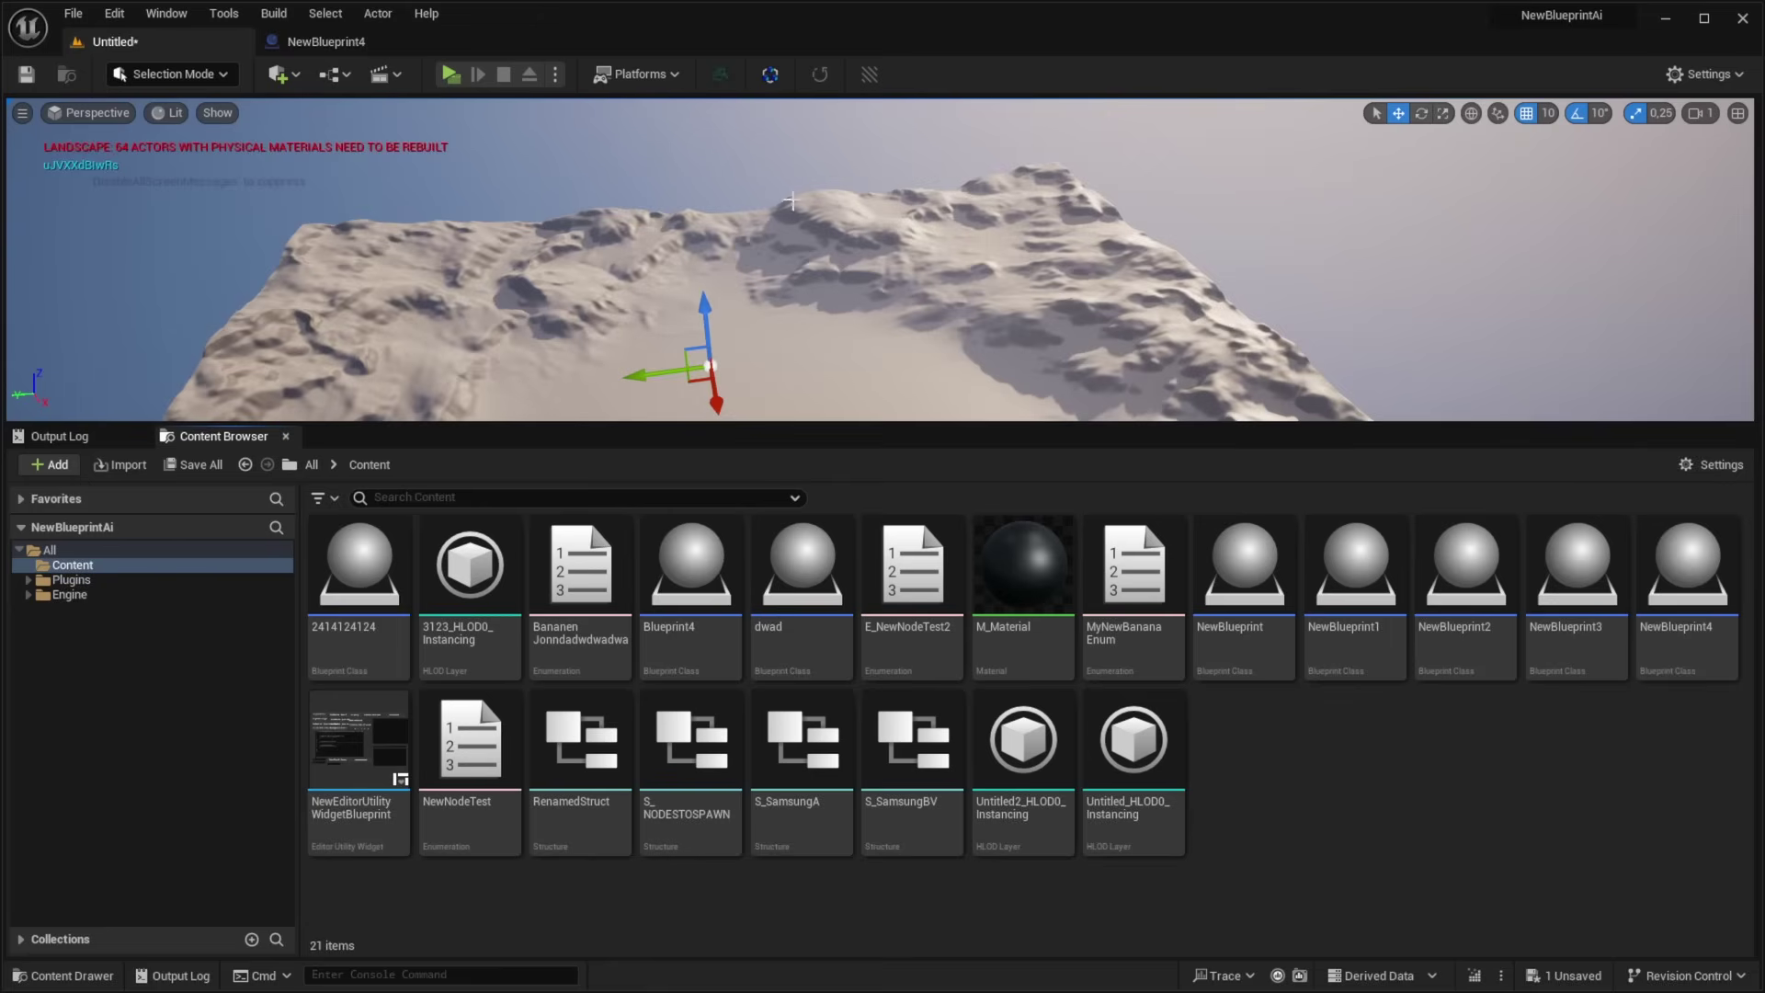
left_click(1731, 586)
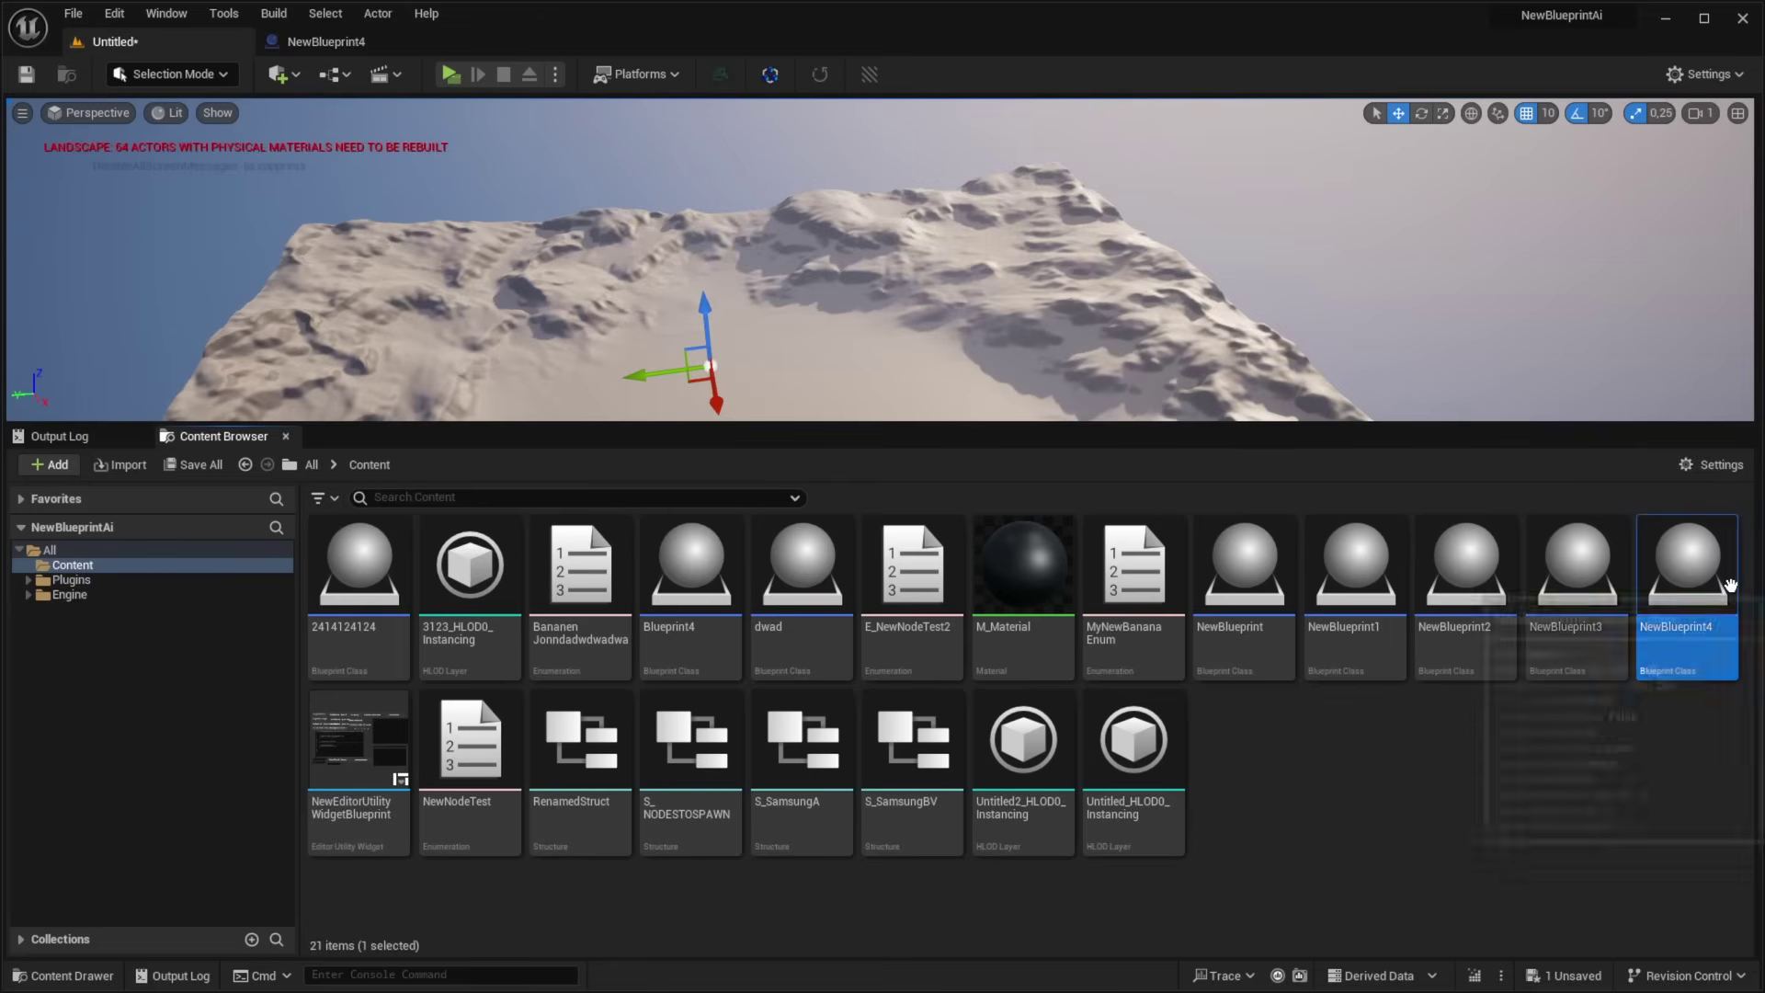
left_click(869, 74)
left_click_drag(945, 335, 1532, 124)
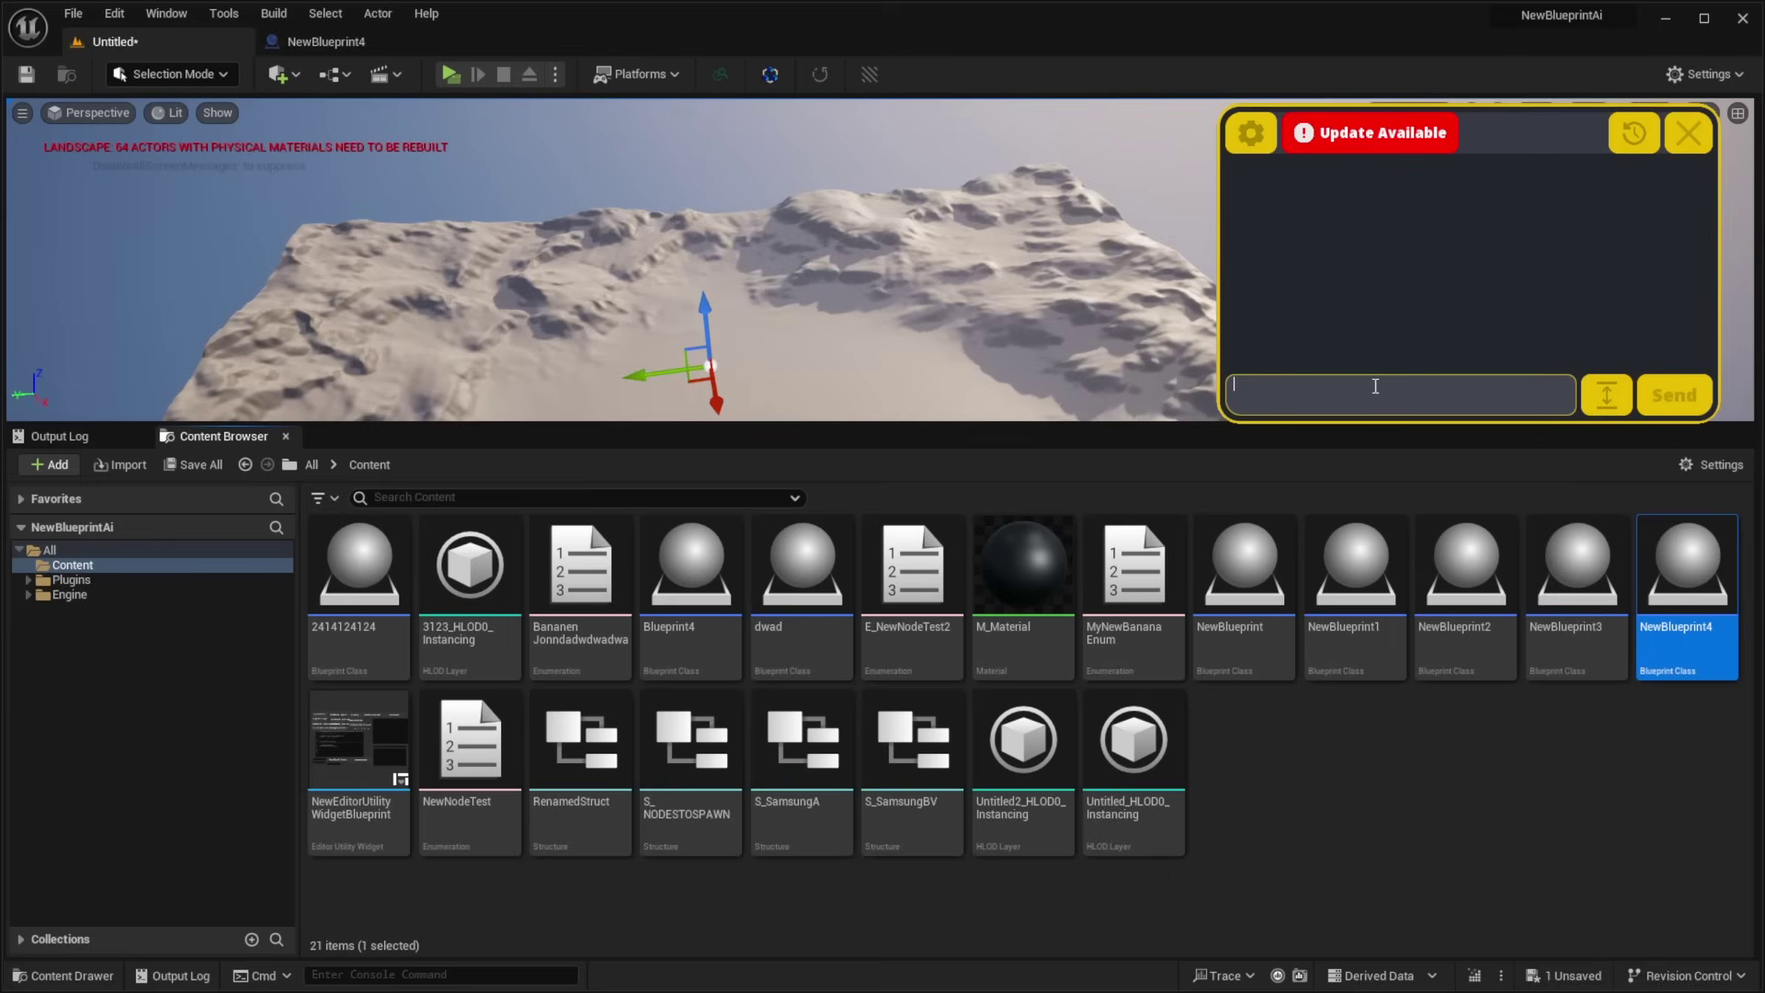
Type a request for a function using a struct and an enum with a useful purpose.
type("I want a functio")
type("n wit")
key("BackSpace")
type("withgt abnd")
key("BackSpace")
type("nd an enum. It should")
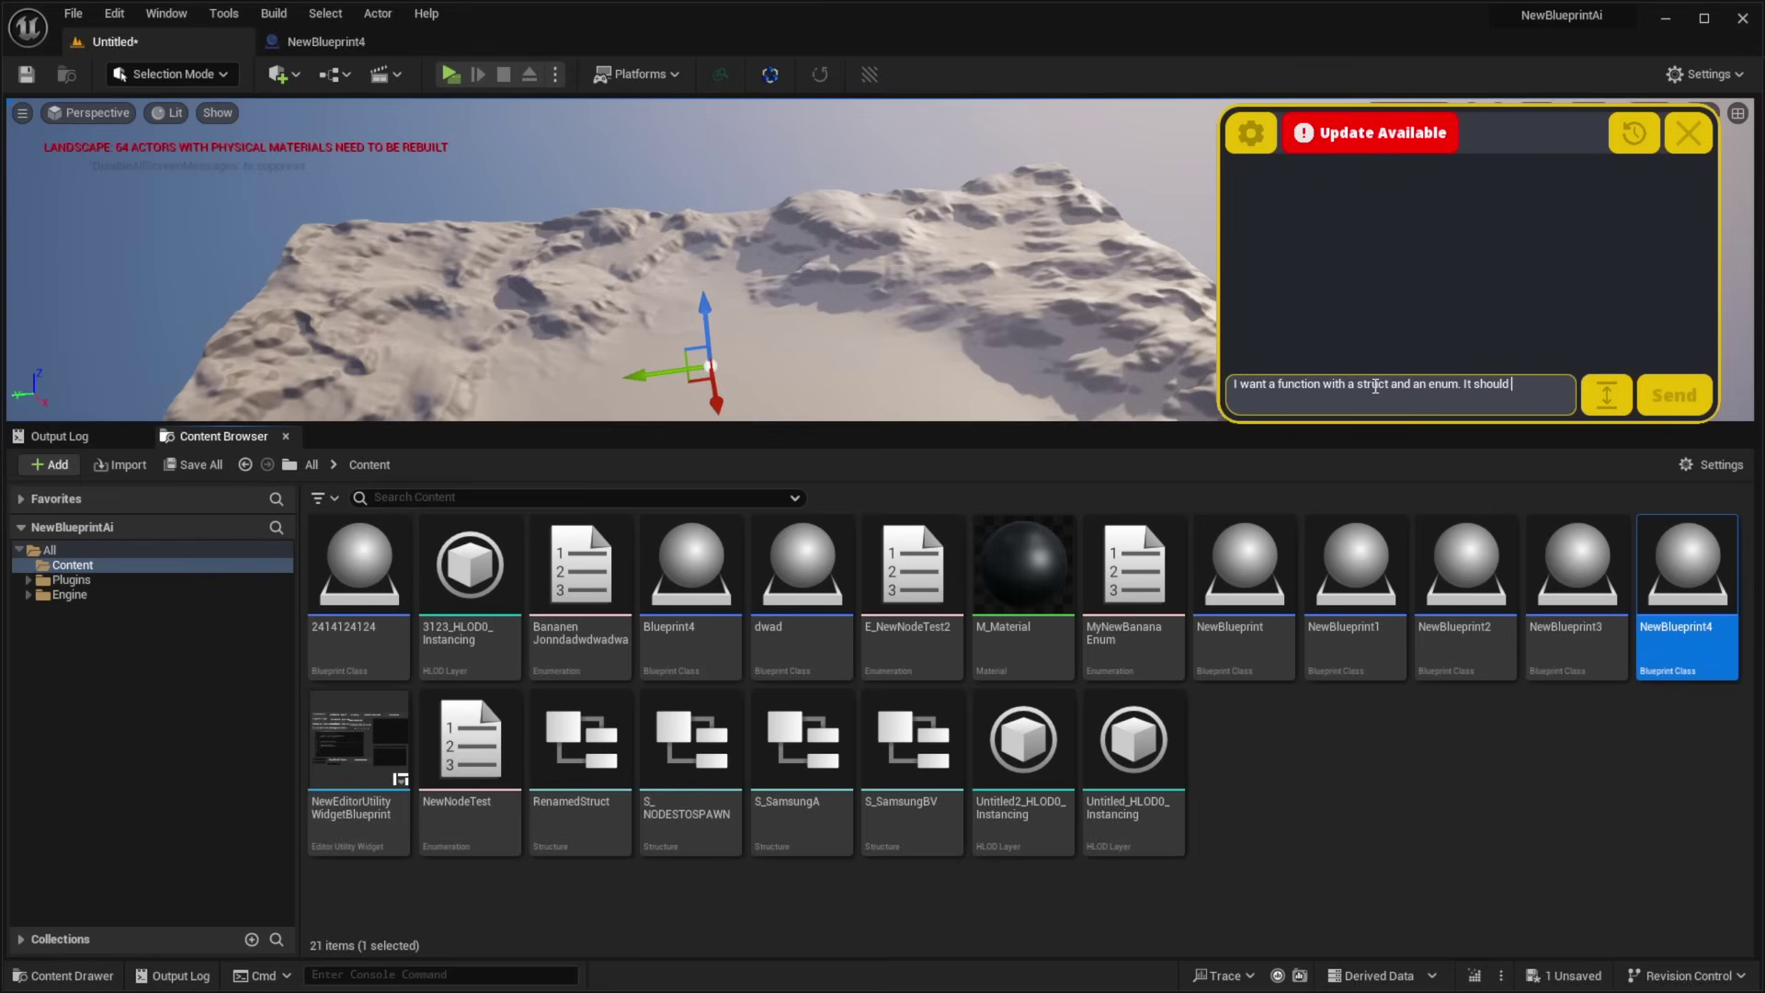
type(" have a useful purpoise.")
Send the struct-and-enum function request and wait for the plugin's Done! reply.
left_click(1675, 386)
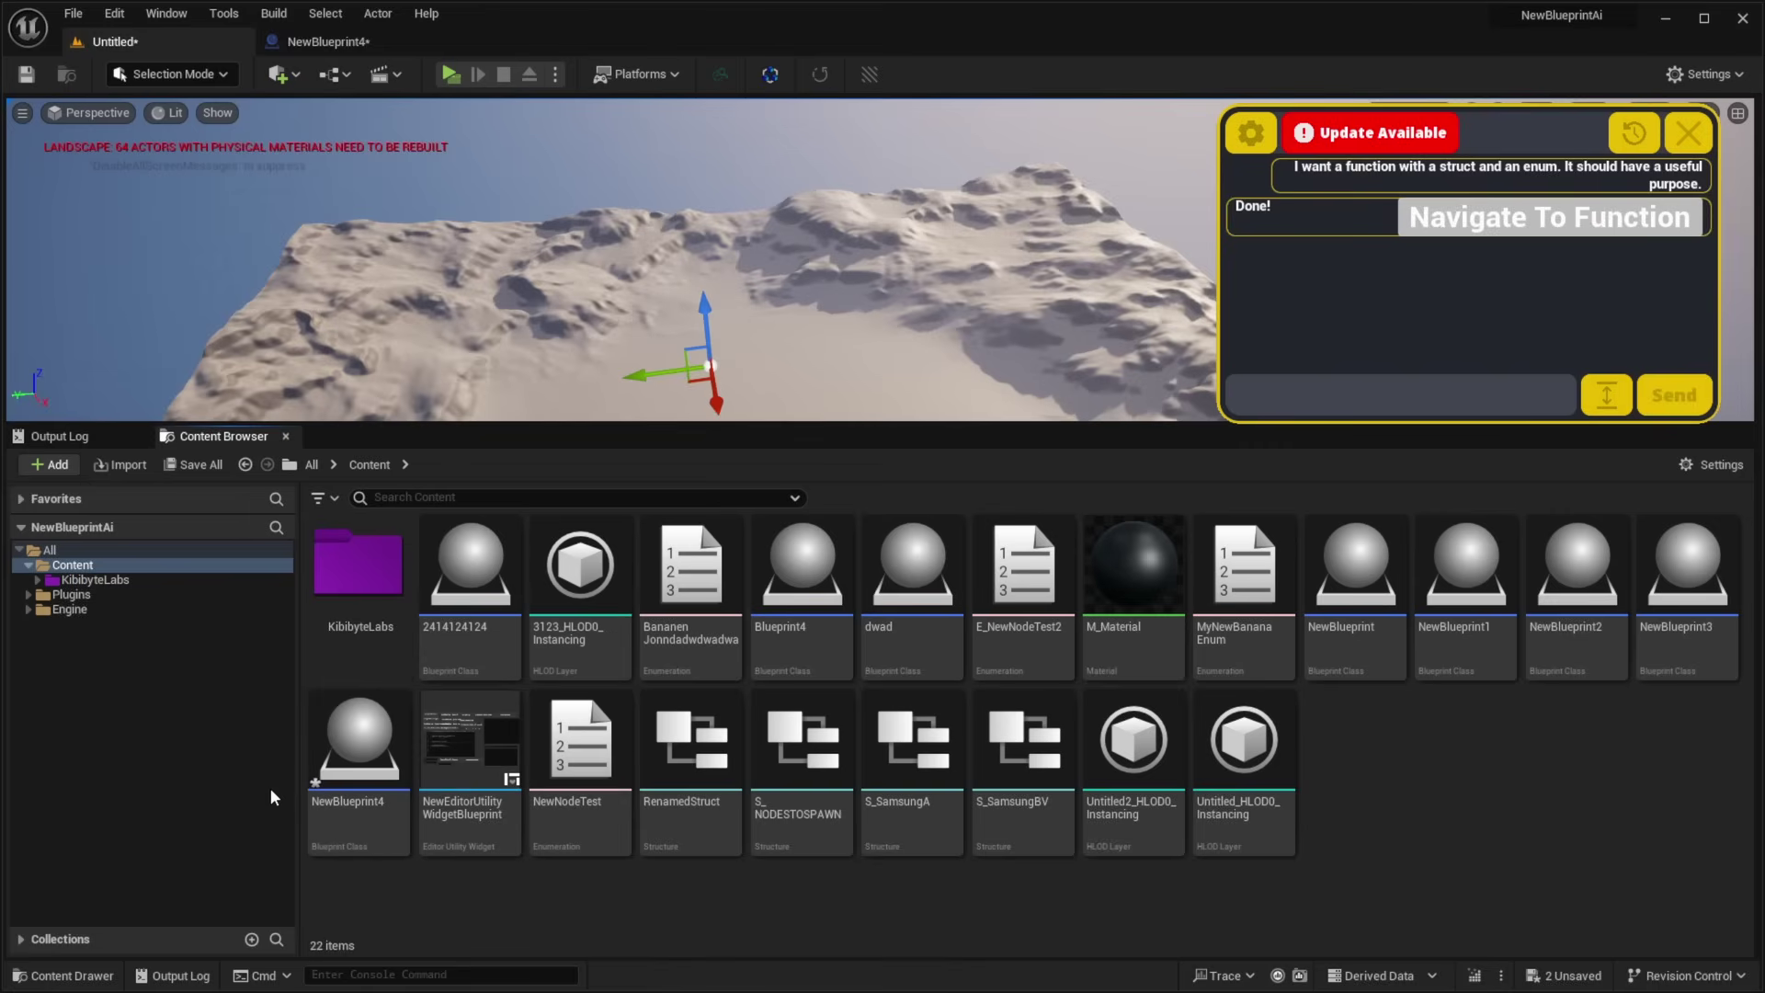
Browse the KibibyteLabs Enum and Struct folders to check EWeaponType and FWeaponStats.
left_click(351, 591)
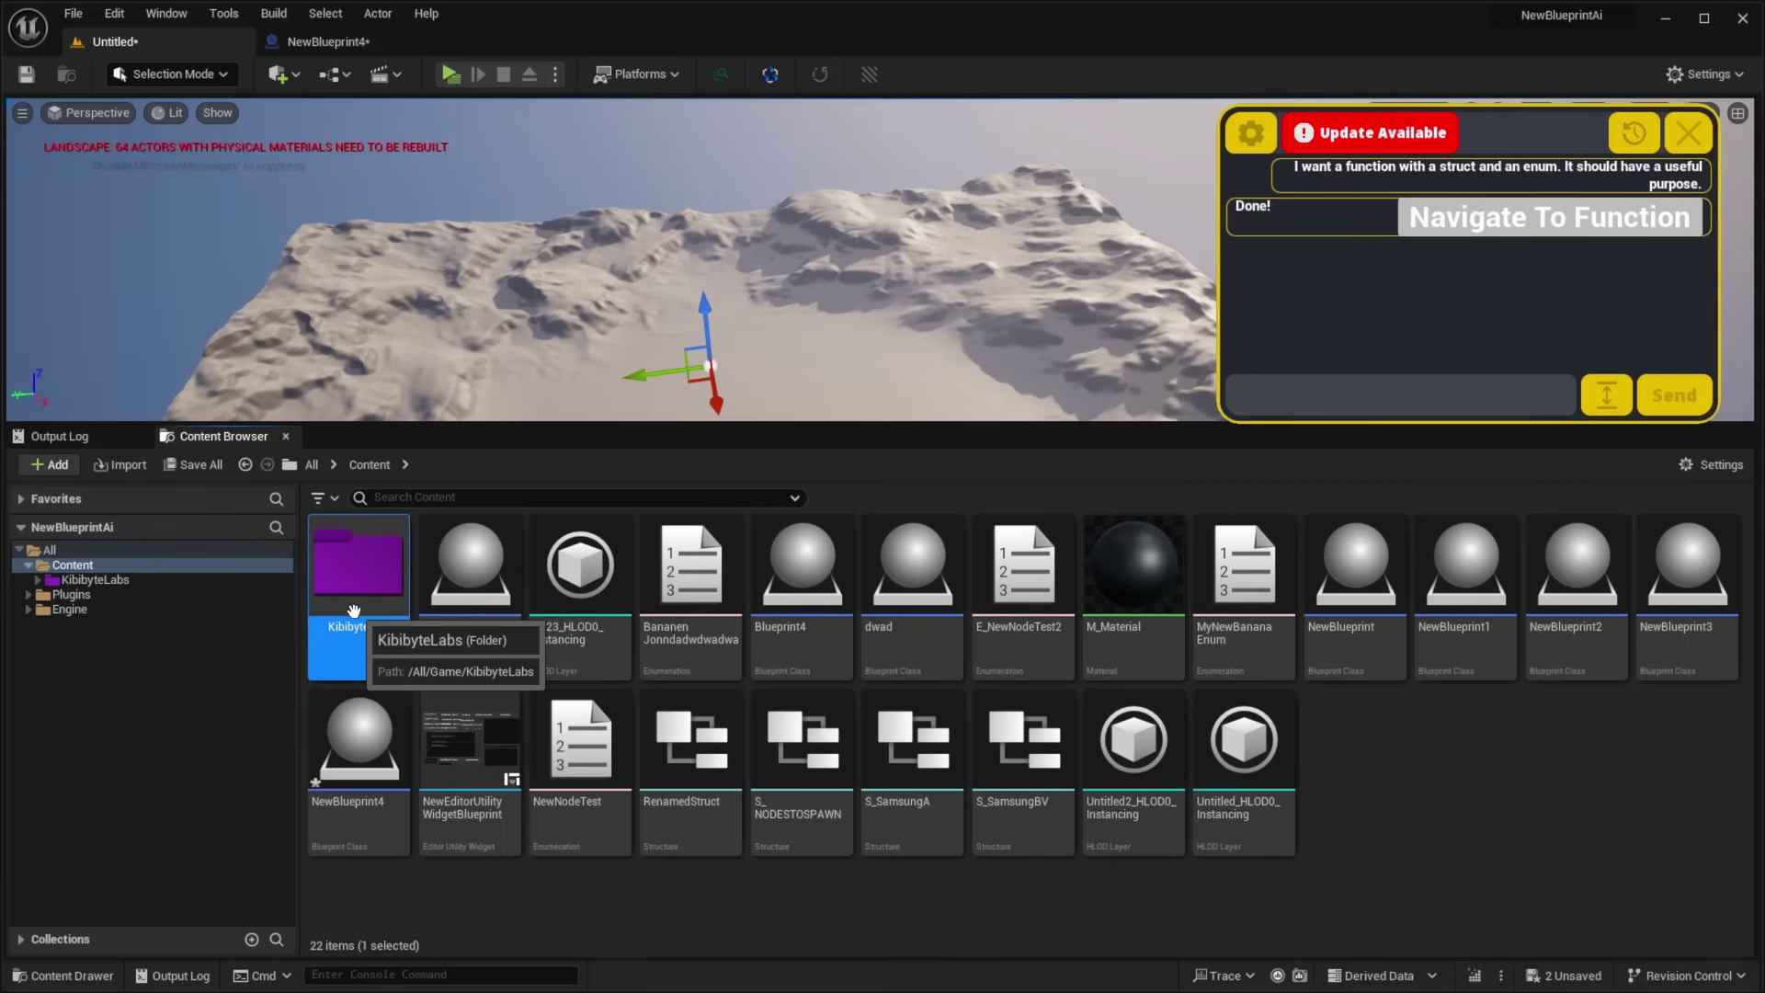
double_click(346, 588)
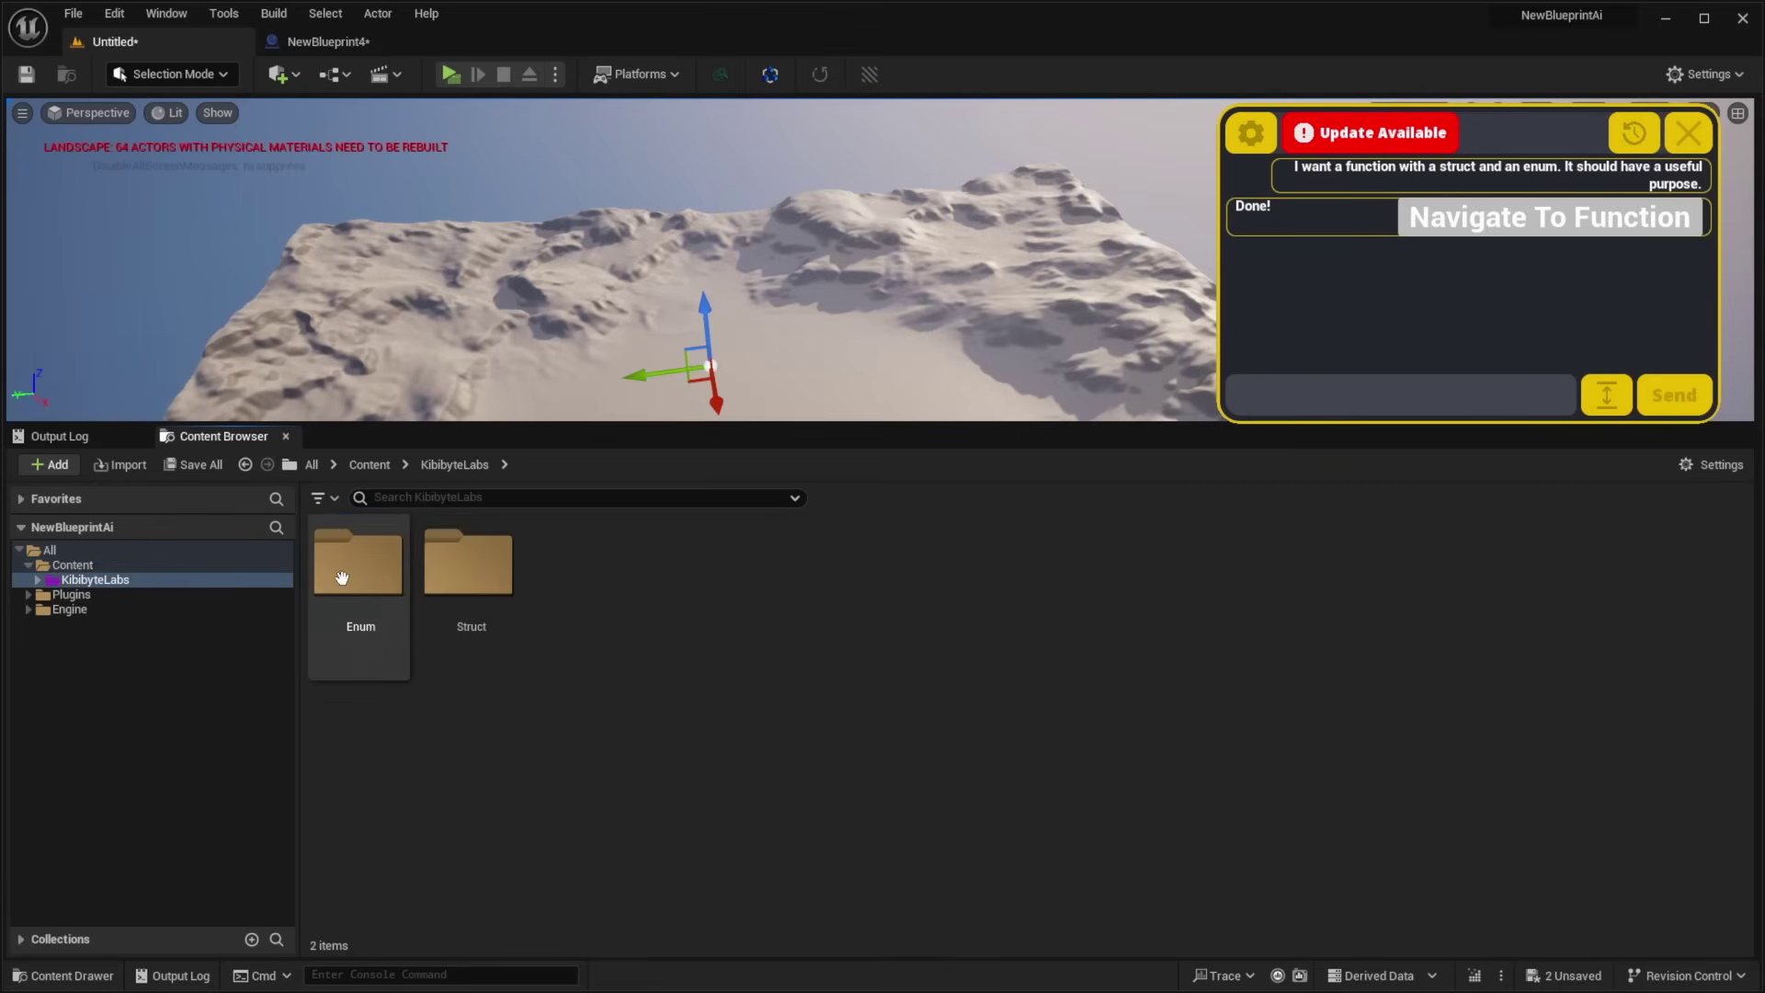
double_click(392, 662)
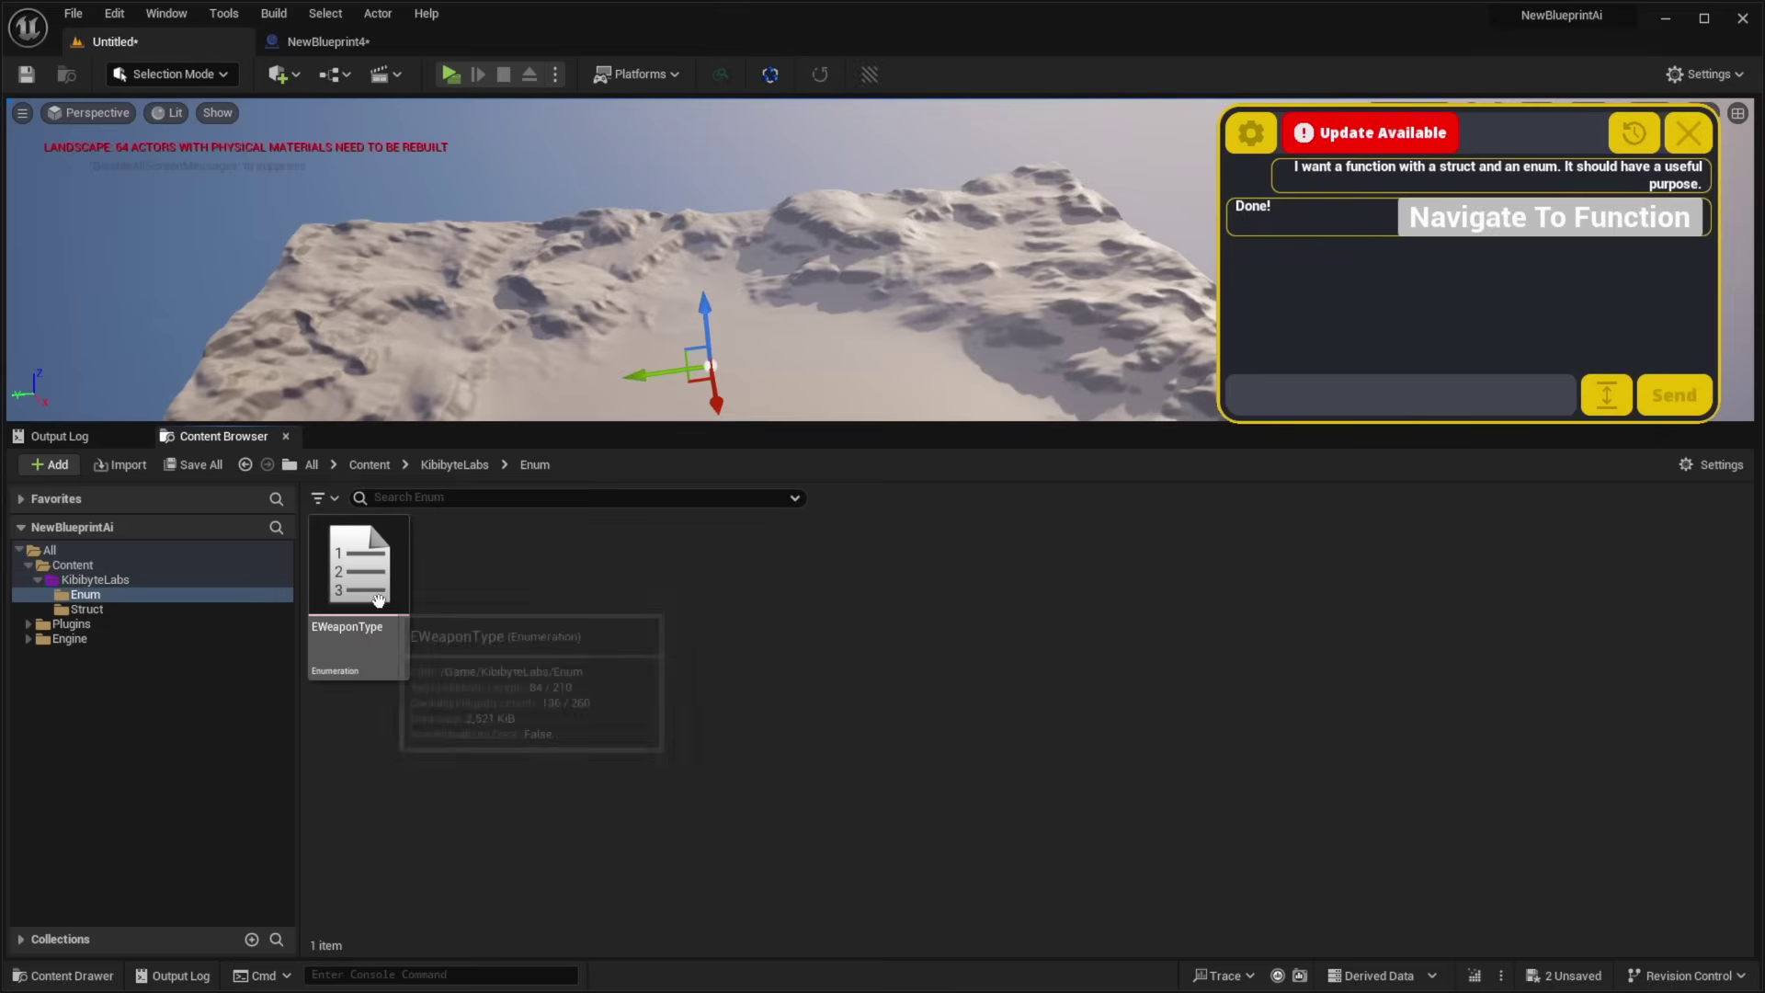
left_click(448, 467)
double_click(453, 546)
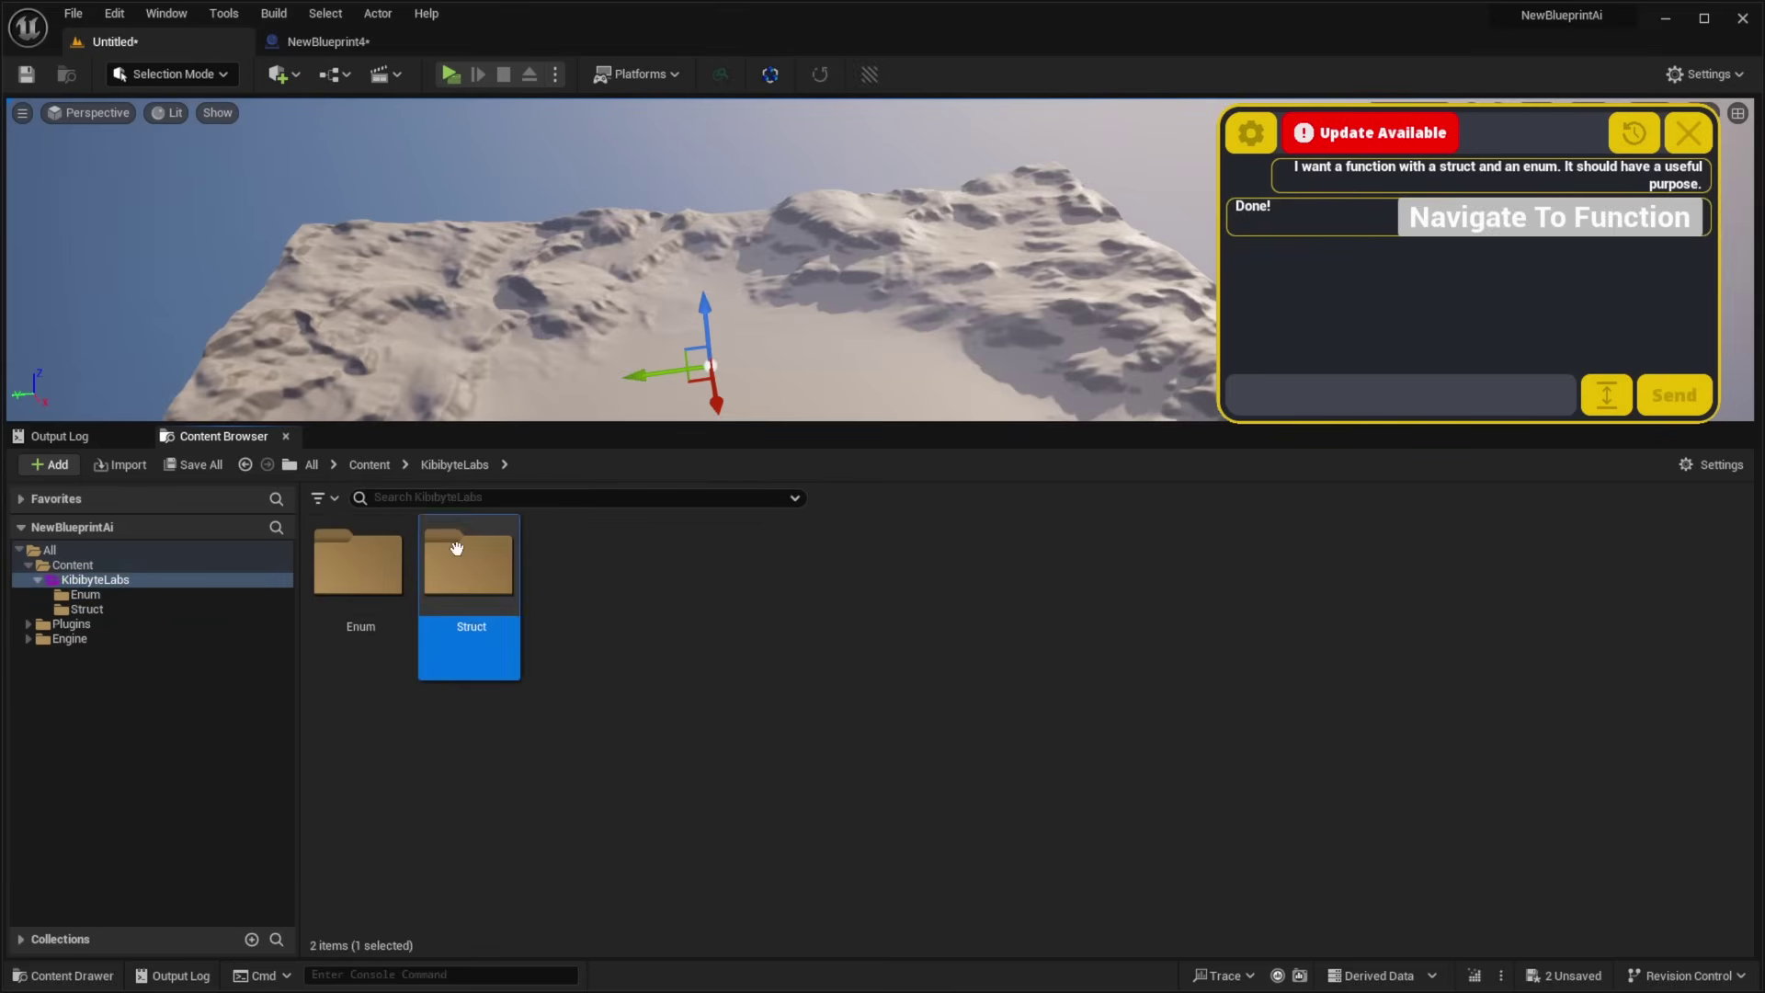
left_click(450, 466)
left_click(370, 466)
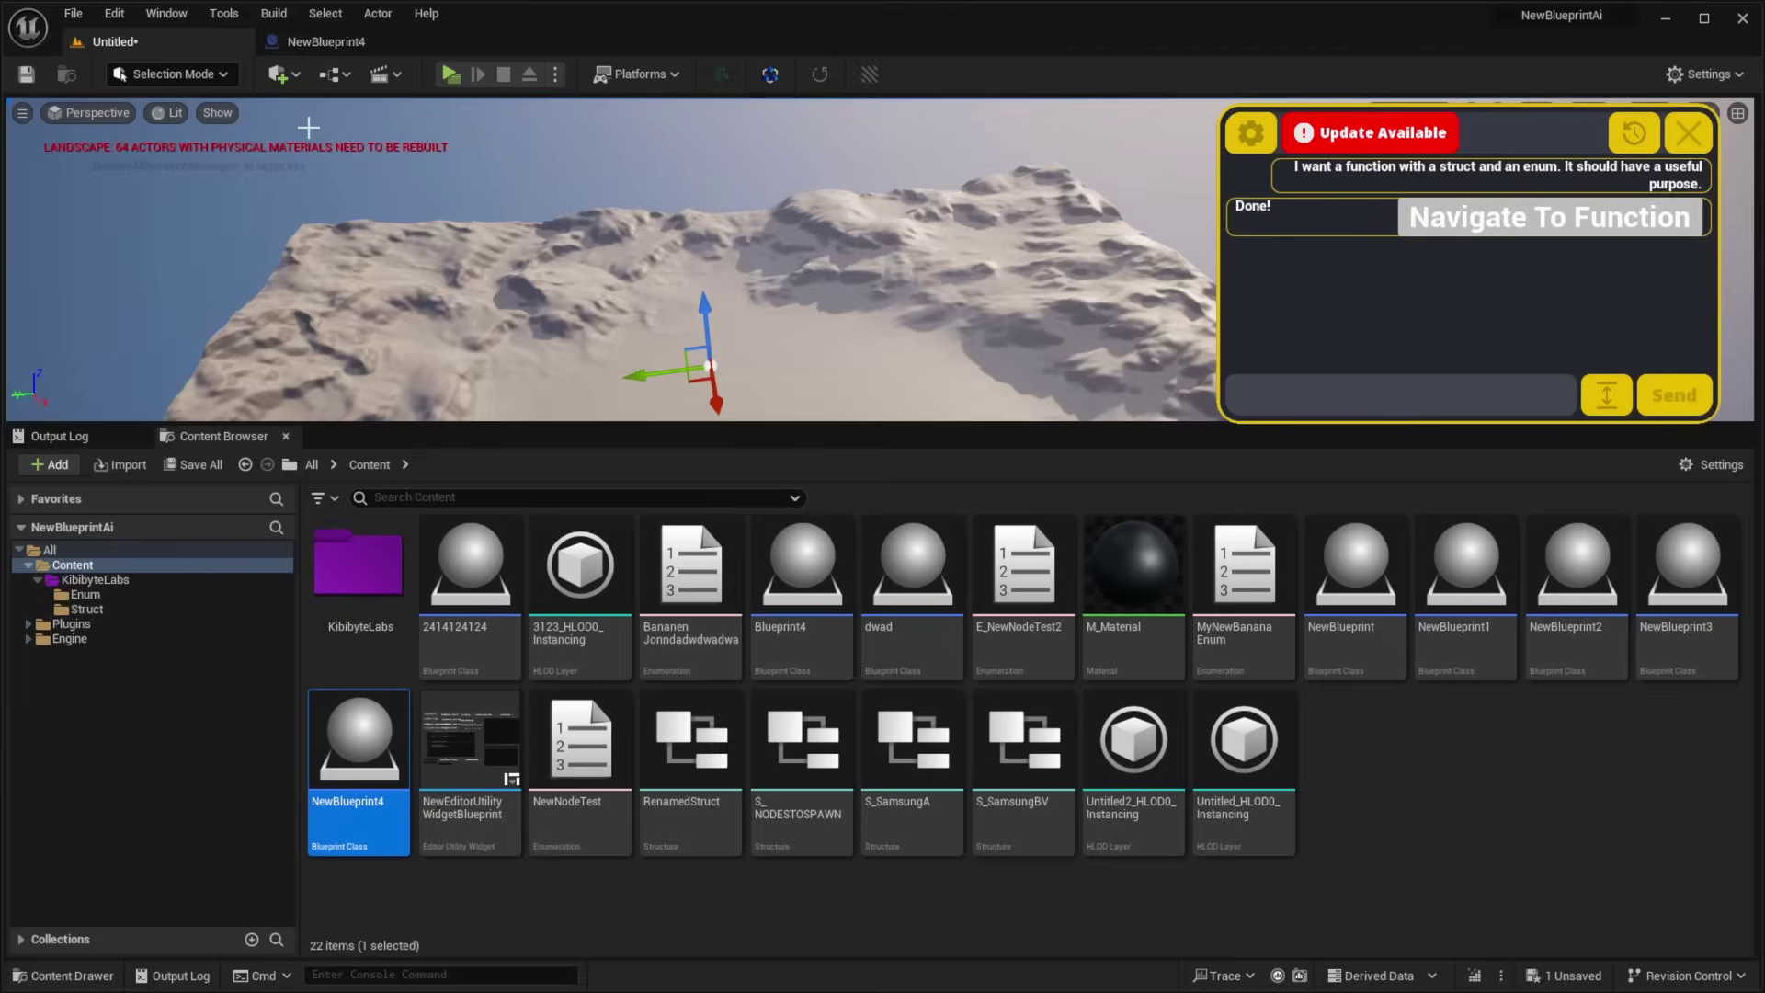
Return to the NewBlueprint4 editor and compile it.
left_click(326, 42)
left_click(117, 78)
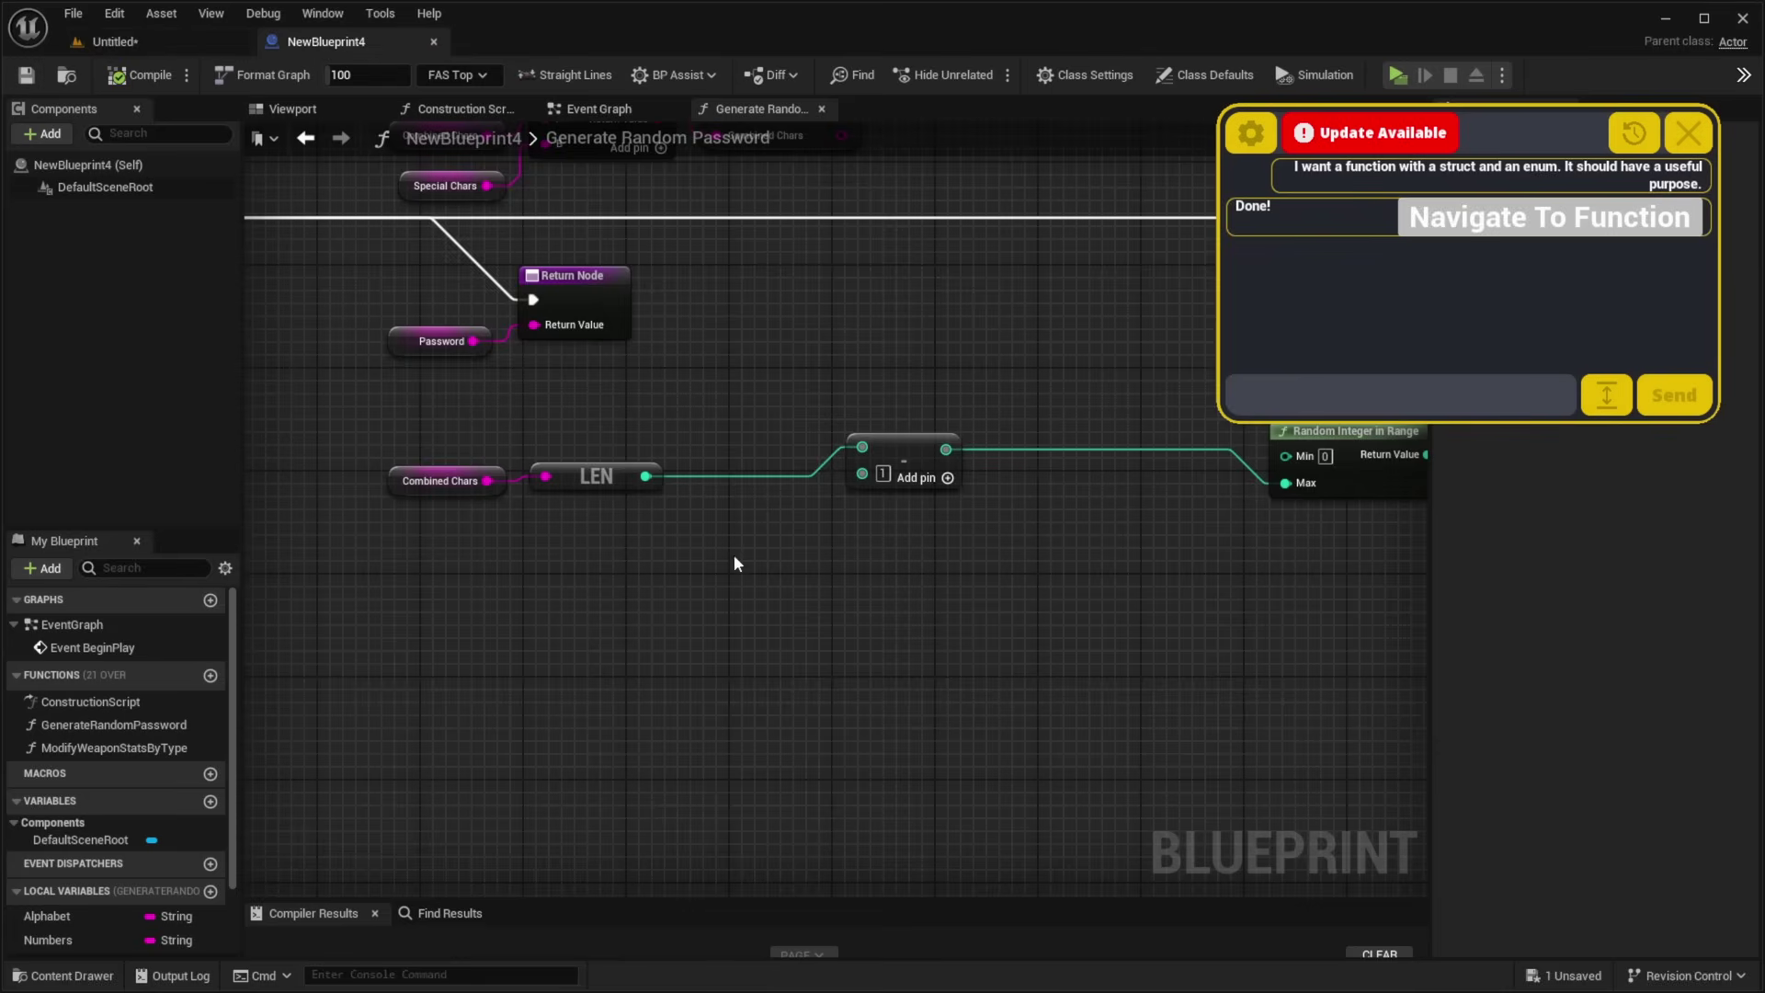
scroll(733, 560, "down", 3)
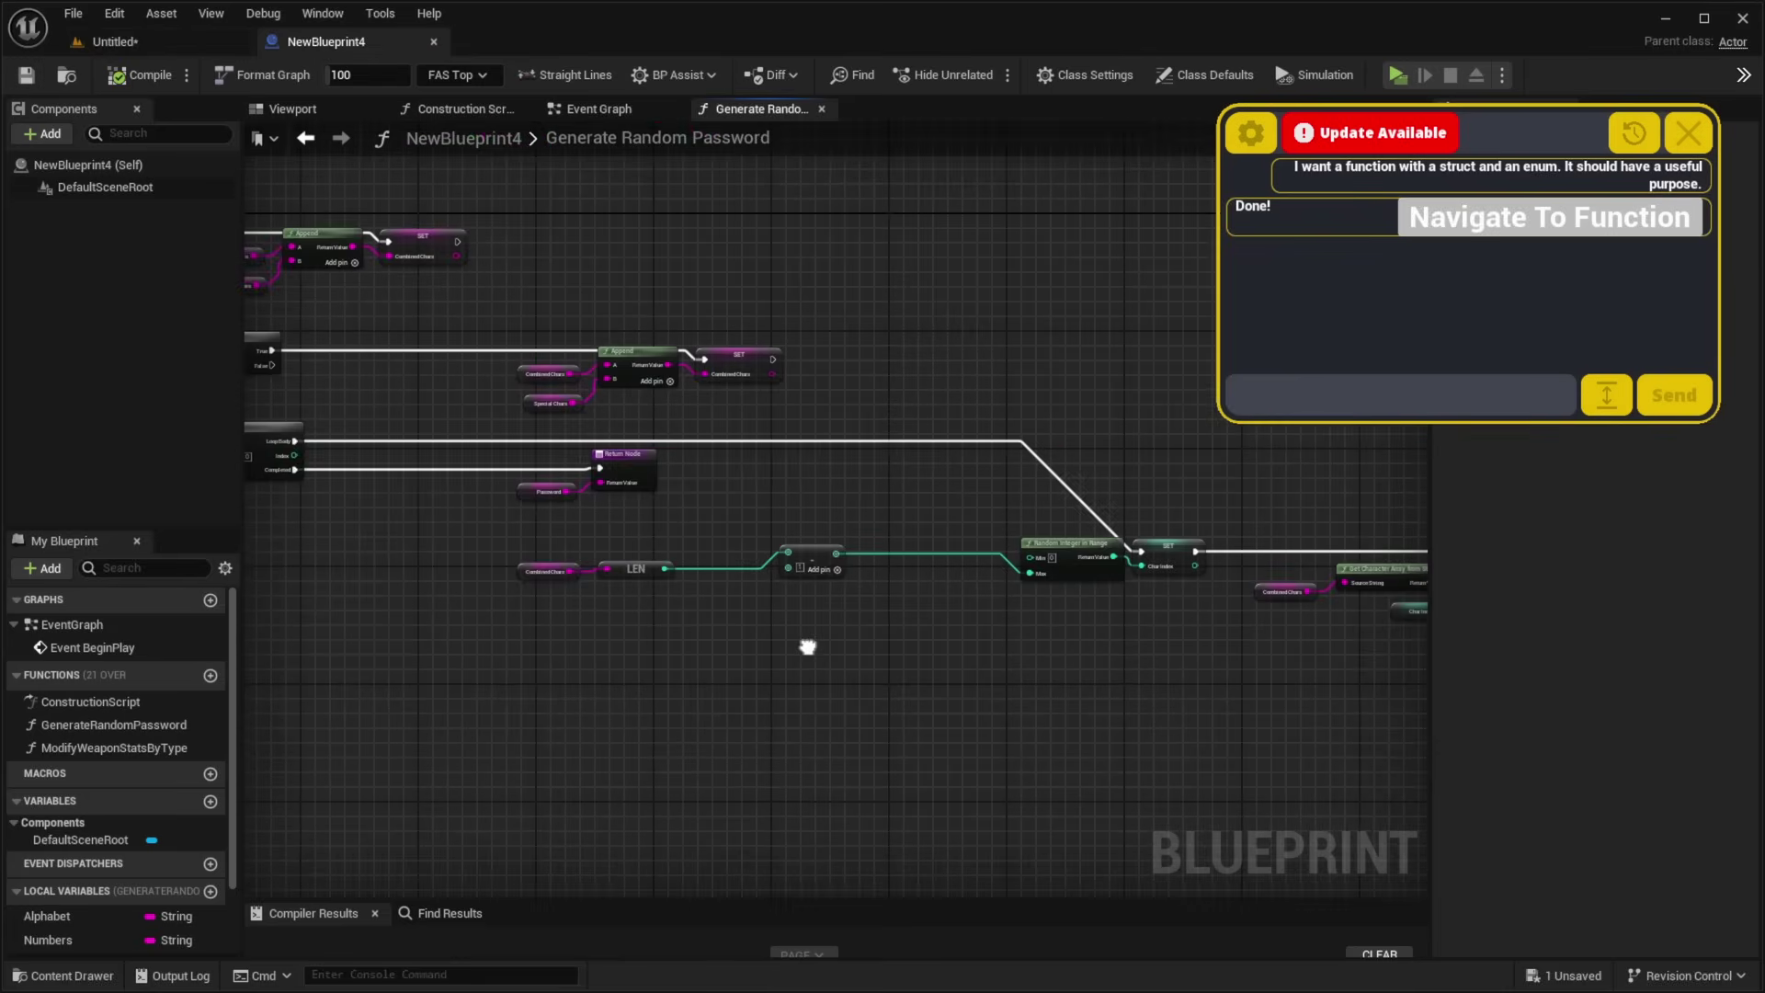
Open ModifyWeaponStatsByType, auto-arrange all its nodes with Format Graph, and save.
double_click(96, 749)
right_click_drag(548, 572, 319, 547)
right_click_drag(575, 419, 993, 476)
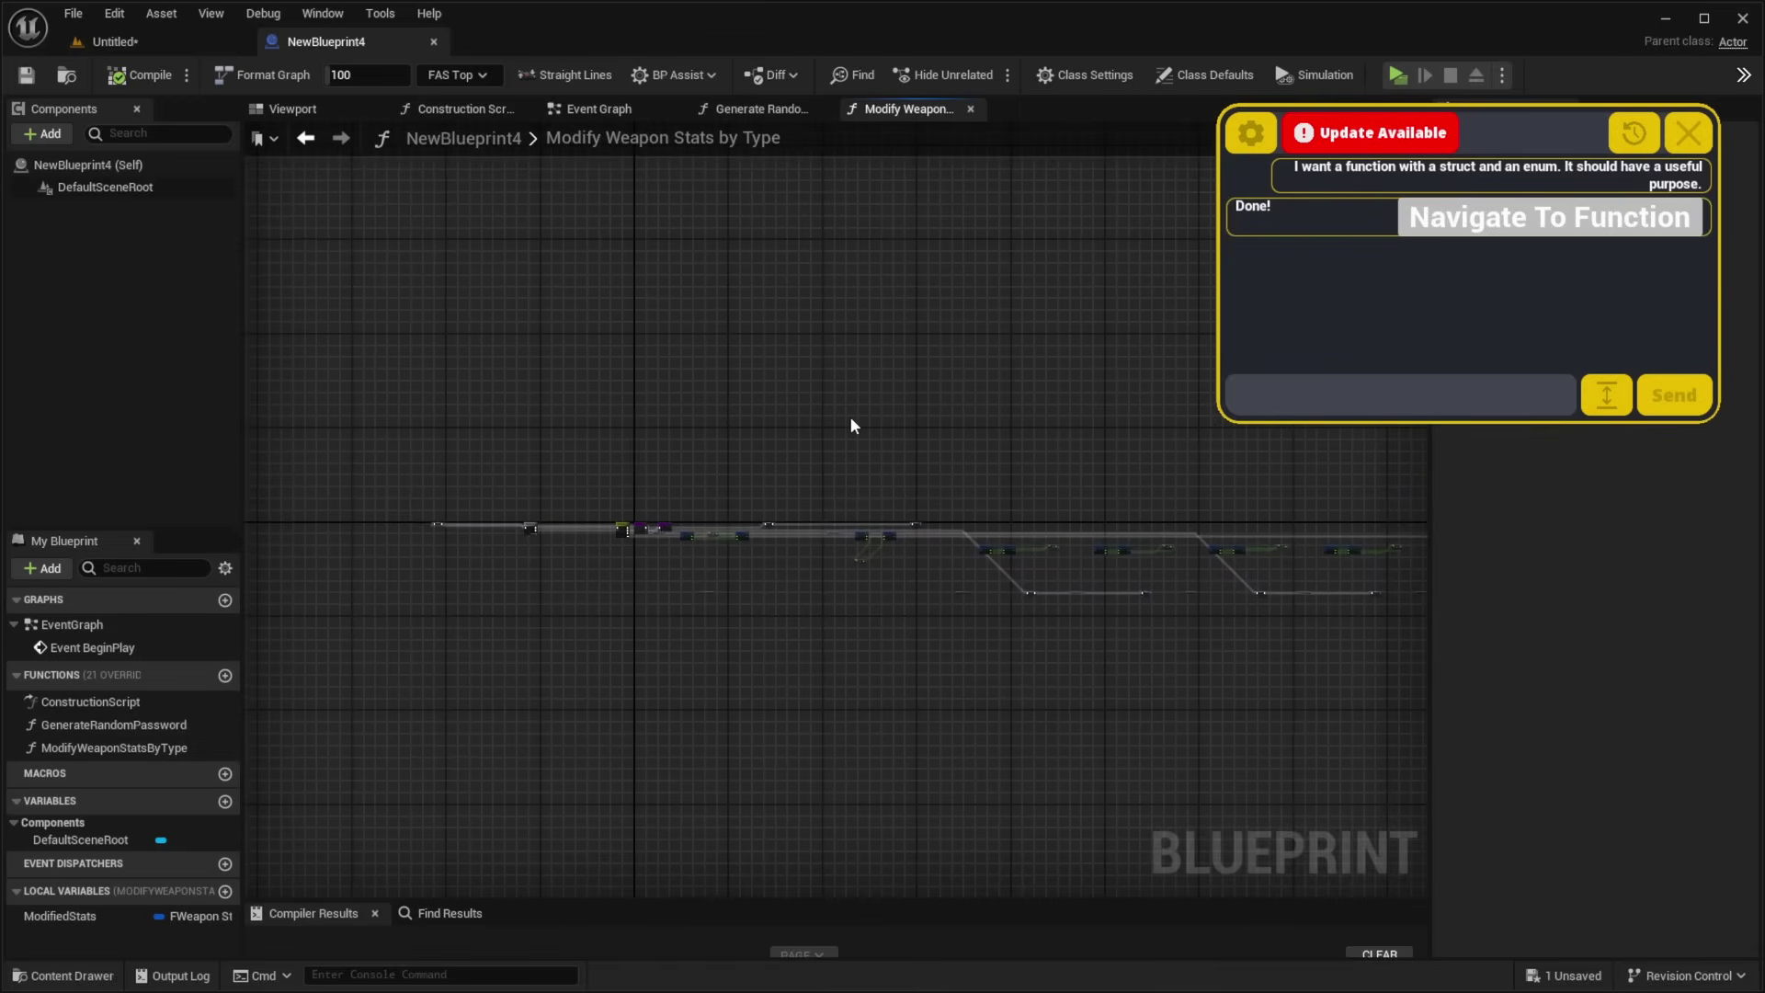
key("ctrl+a")
left_click(253, 76)
right_click_drag(866, 340, 603, 331)
left_click(245, 77)
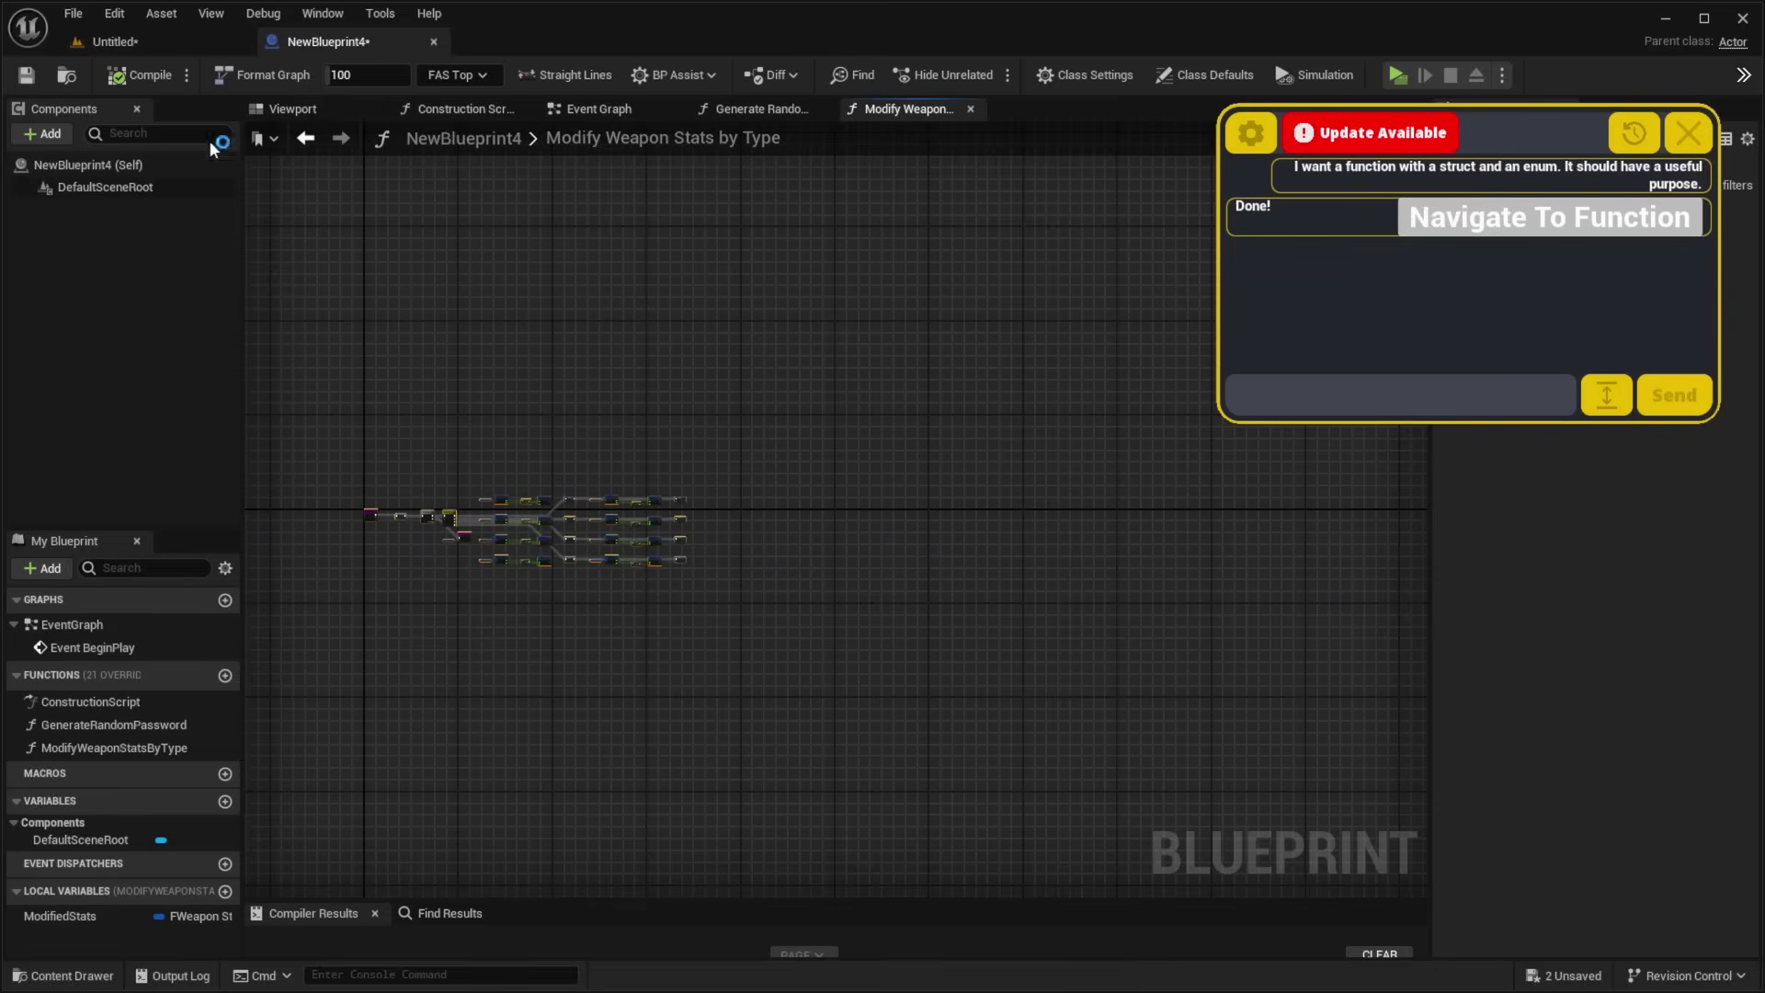
left_click(26, 75)
Close the AI chat panel and inspect the SET ModifiedStats and function entry nodes.
scroll(476, 492, "up", 8)
left_click(1668, 146)
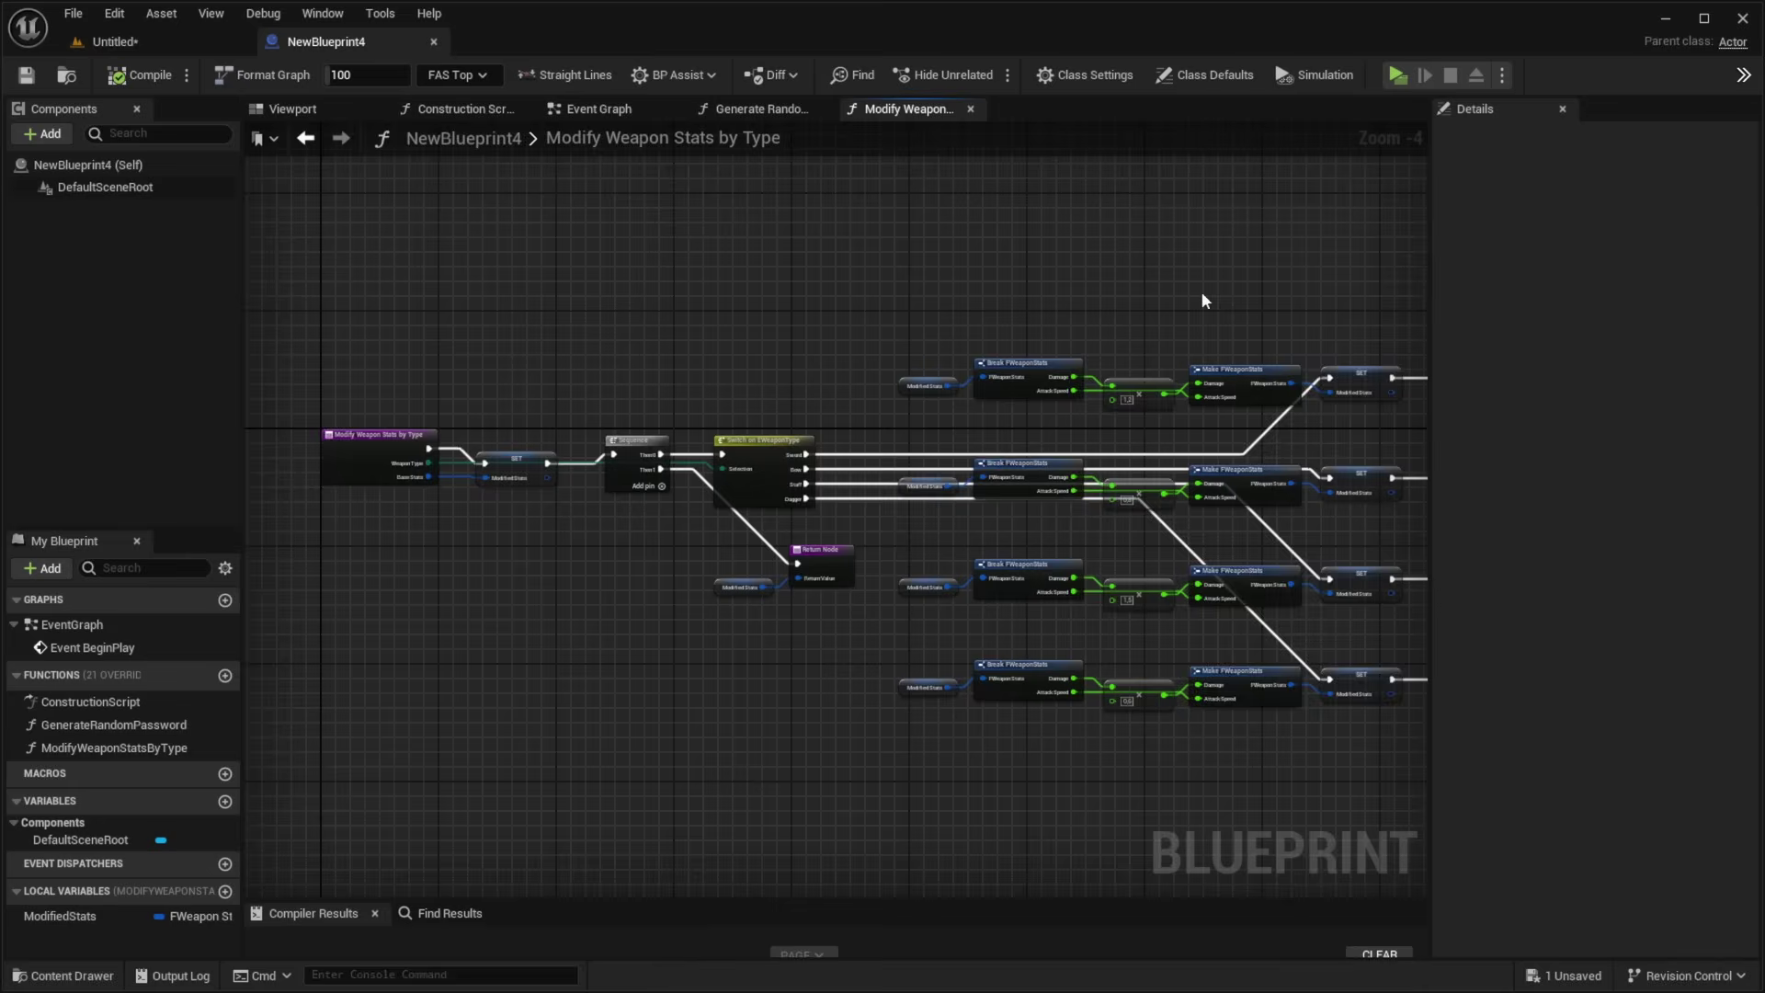
scroll(643, 358, "up", 4)
left_click_drag(627, 542, 618, 563)
left_click_drag(824, 185, 648, 560)
left_click_drag(721, 201, 577, 780)
left_click(781, 409)
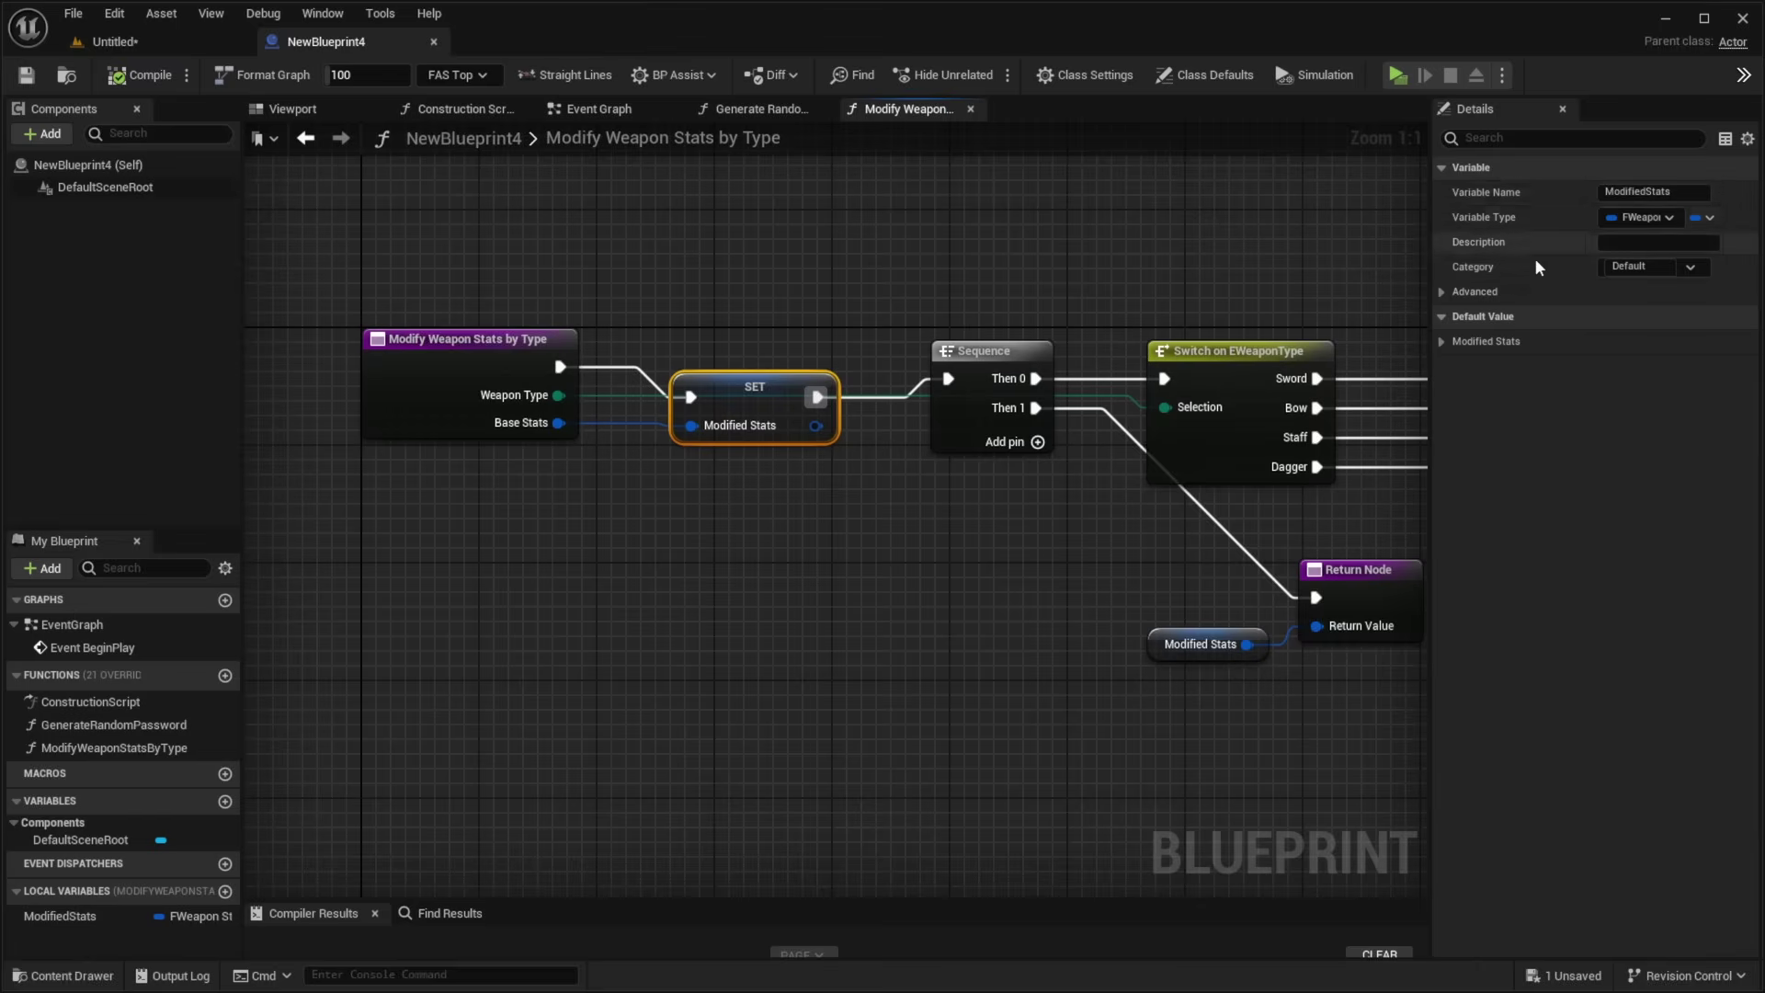
left_click(487, 391)
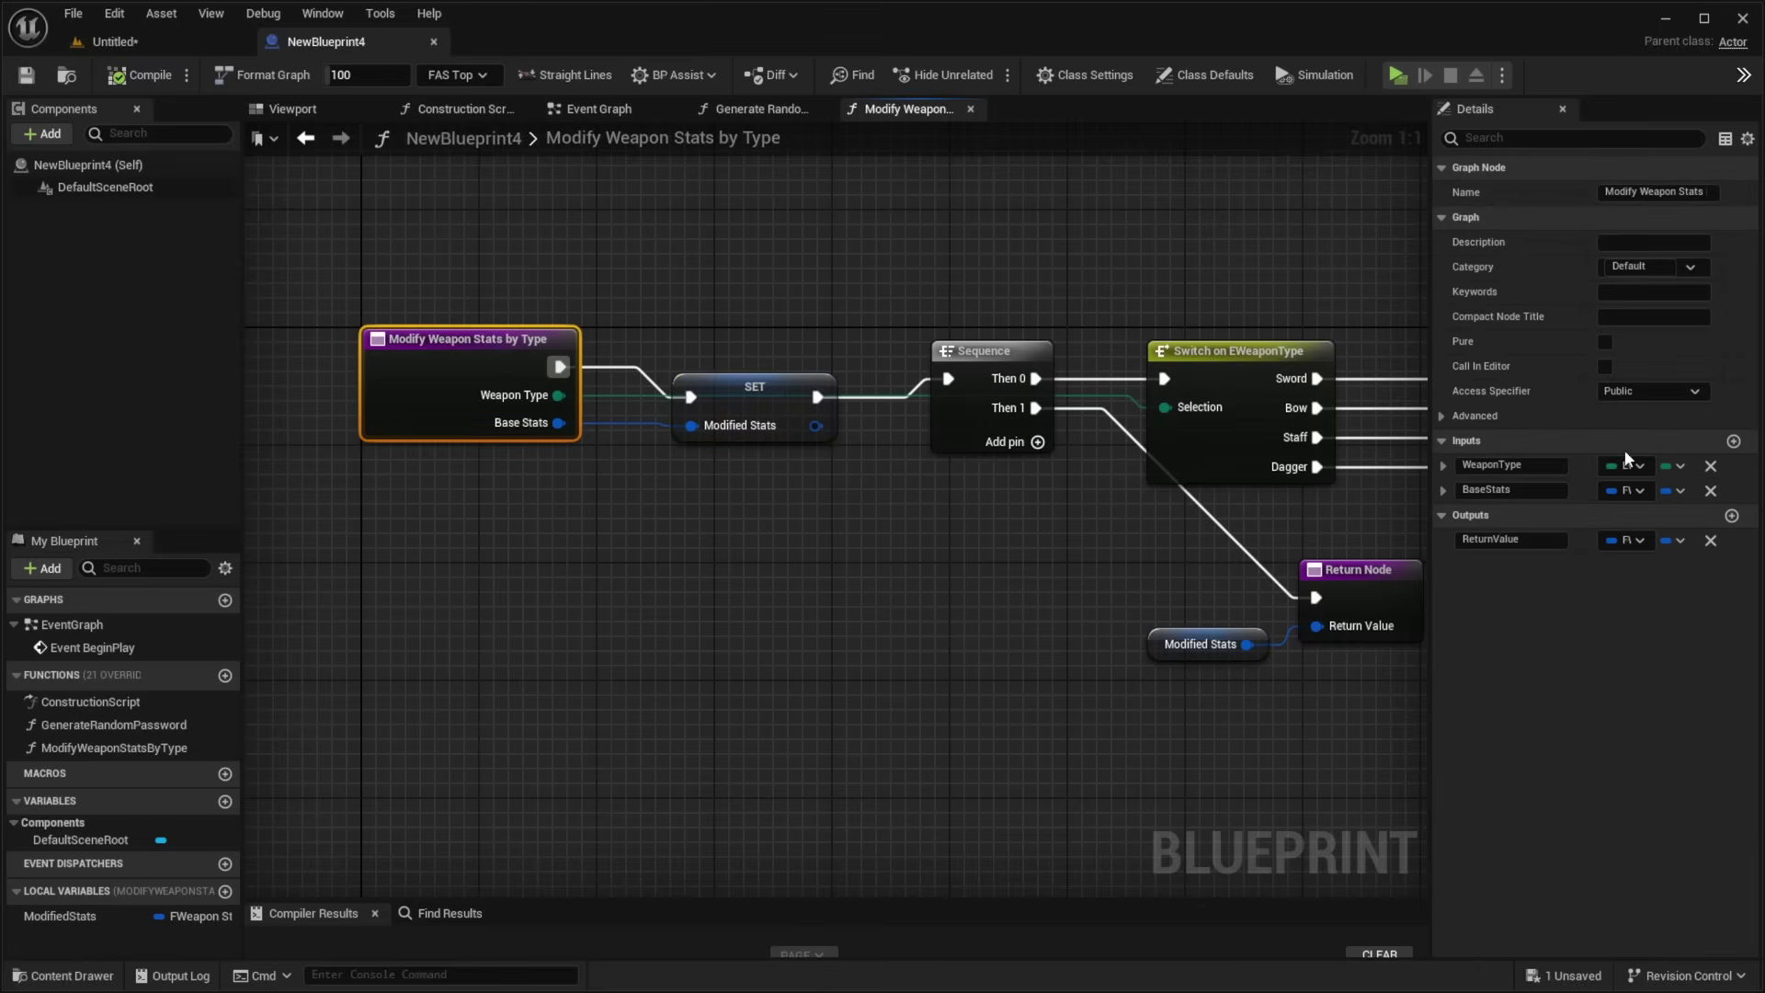
left_click(1034, 647)
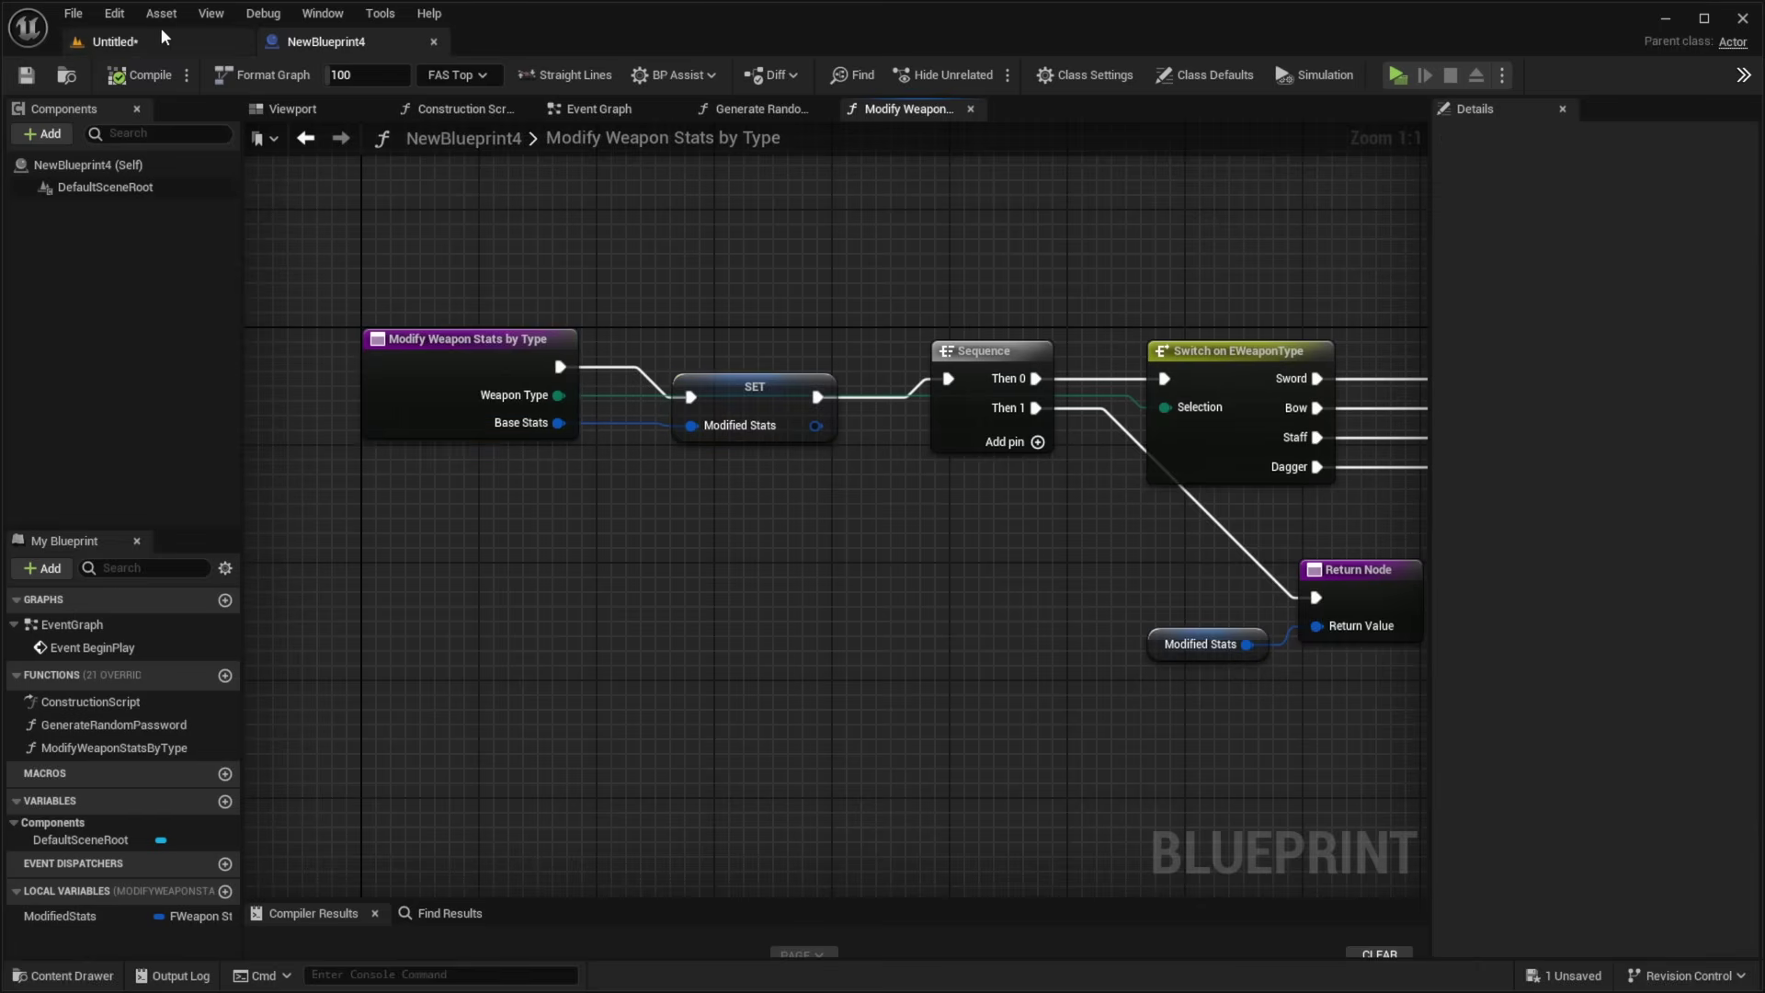
Inspect the Break/Make FWeaponStats columns and the per-type multiply nodes, starting with 1.2.
right_click_drag(888, 411, 544, 441)
scroll(543, 441, "down", 1)
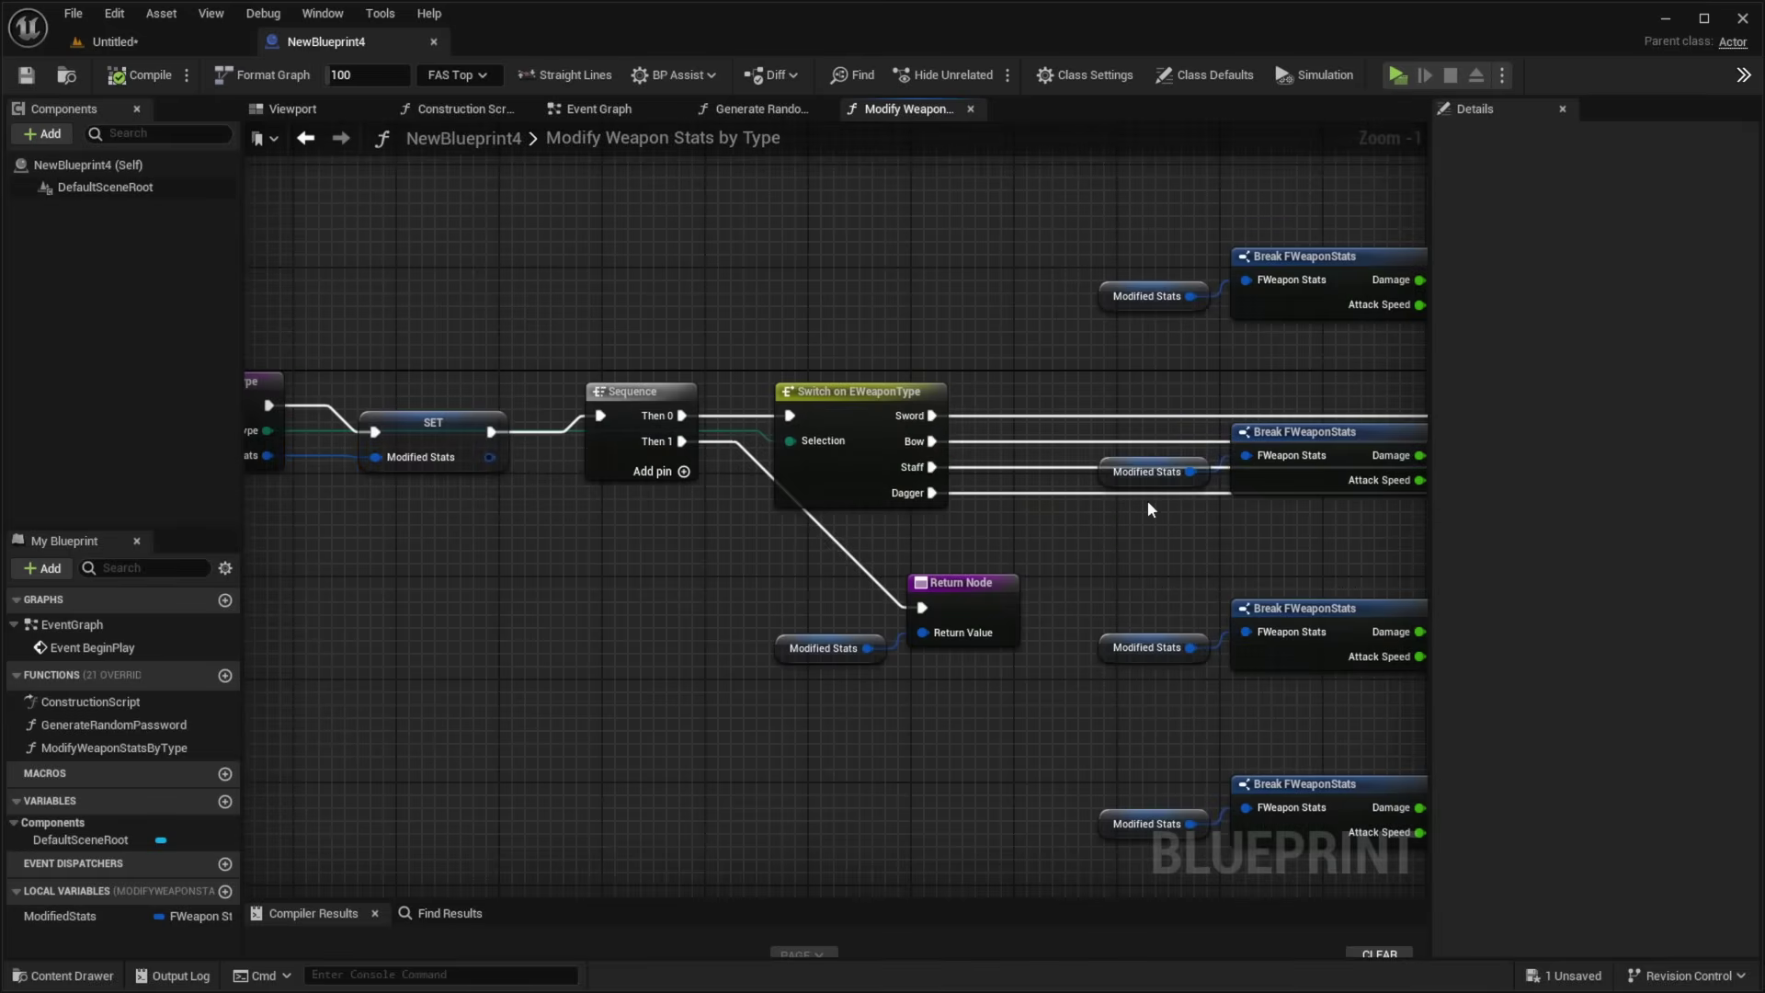
right_click_drag(1148, 500, 814, 576)
right_click_drag(1064, 616, 884, 536)
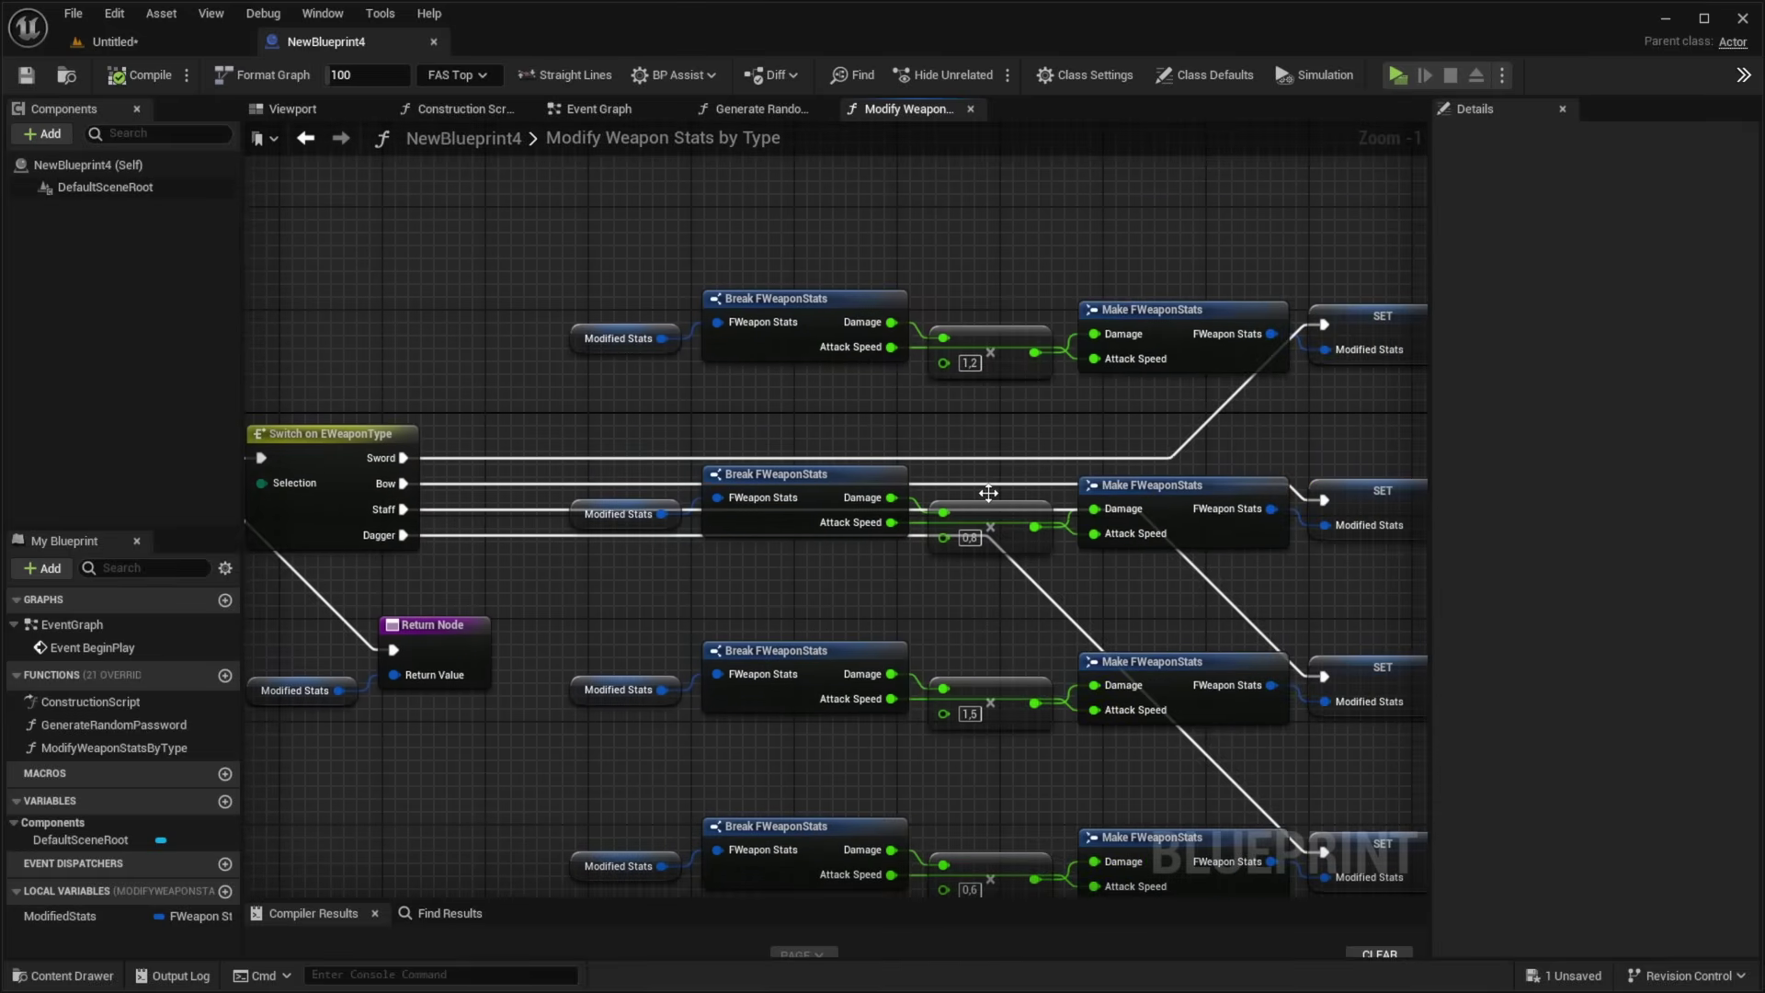
left_click(977, 342)
right_click_drag(944, 423, 386, 414)
right_click_drag(1287, 358, 802, 338)
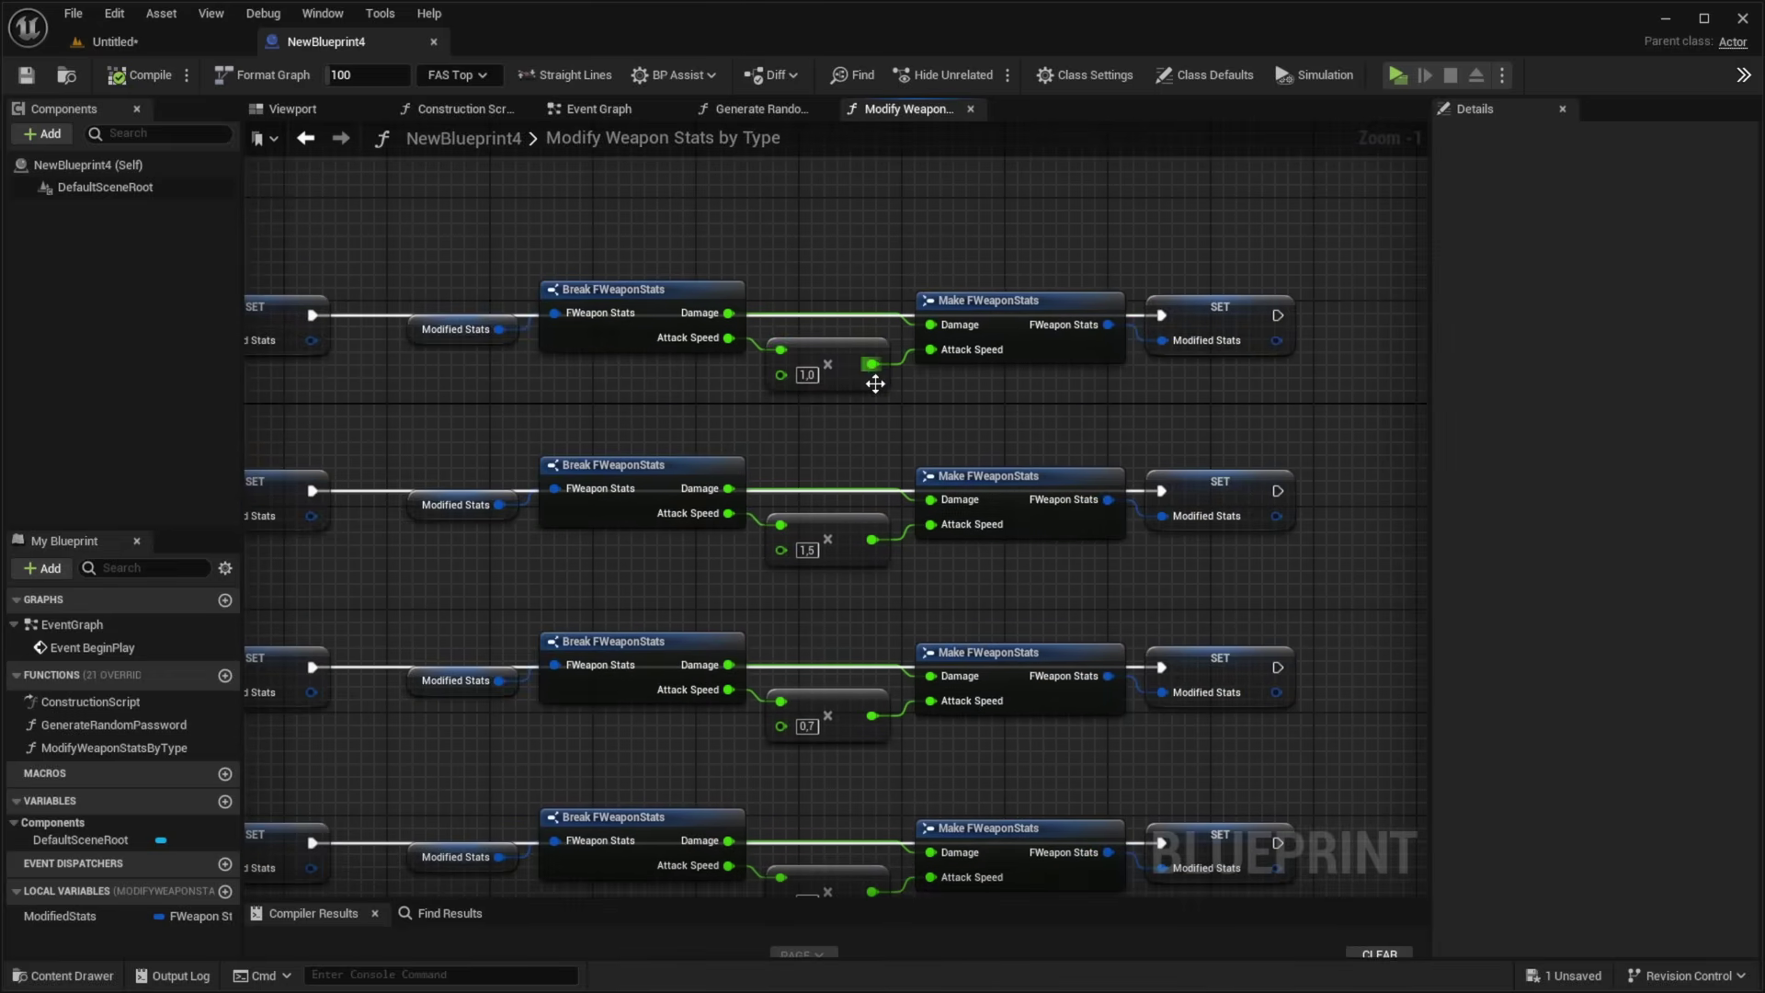
left_click_drag(877, 489, 869, 342)
left_click_drag(859, 215, 805, 793)
Select the Switch on FWeaponType node, recentre the whole function, and save.
scroll(804, 798, "down", 2)
right_click_drag(813, 779, 1385, 540)
right_click_drag(836, 514, 1288, 622)
left_click(605, 434)
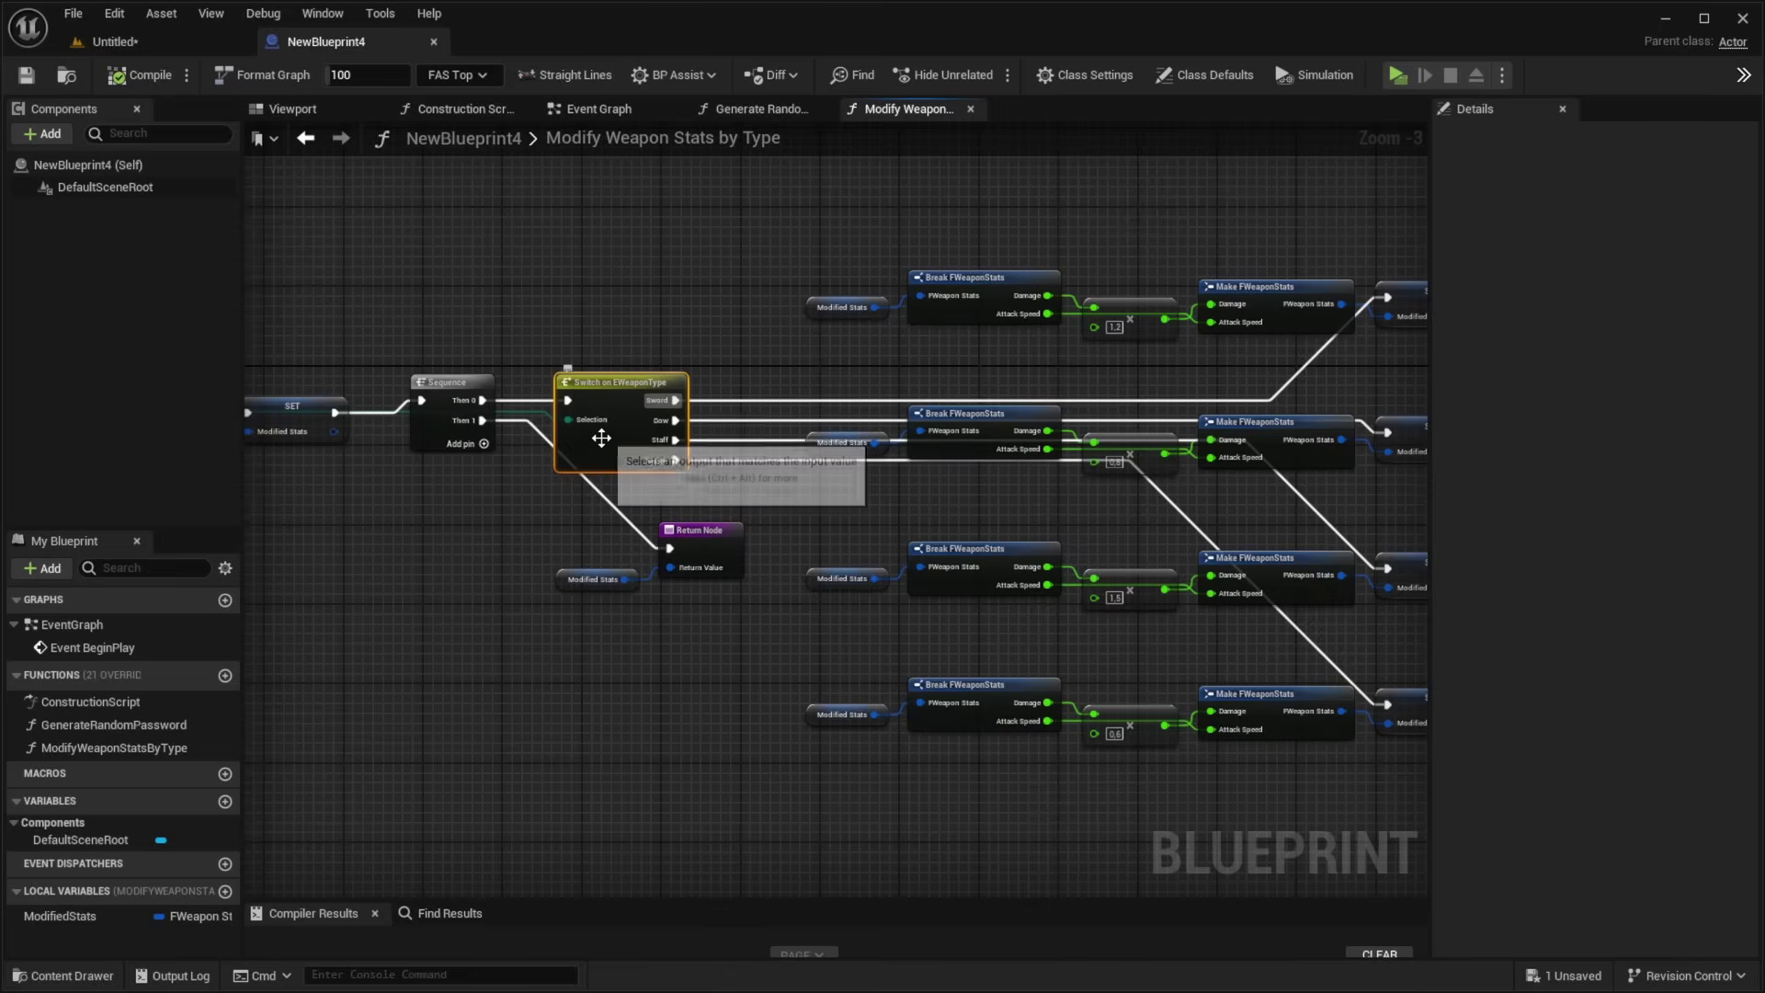
scroll(496, 375, "down", 2)
right_click_drag(496, 375, 394, 387)
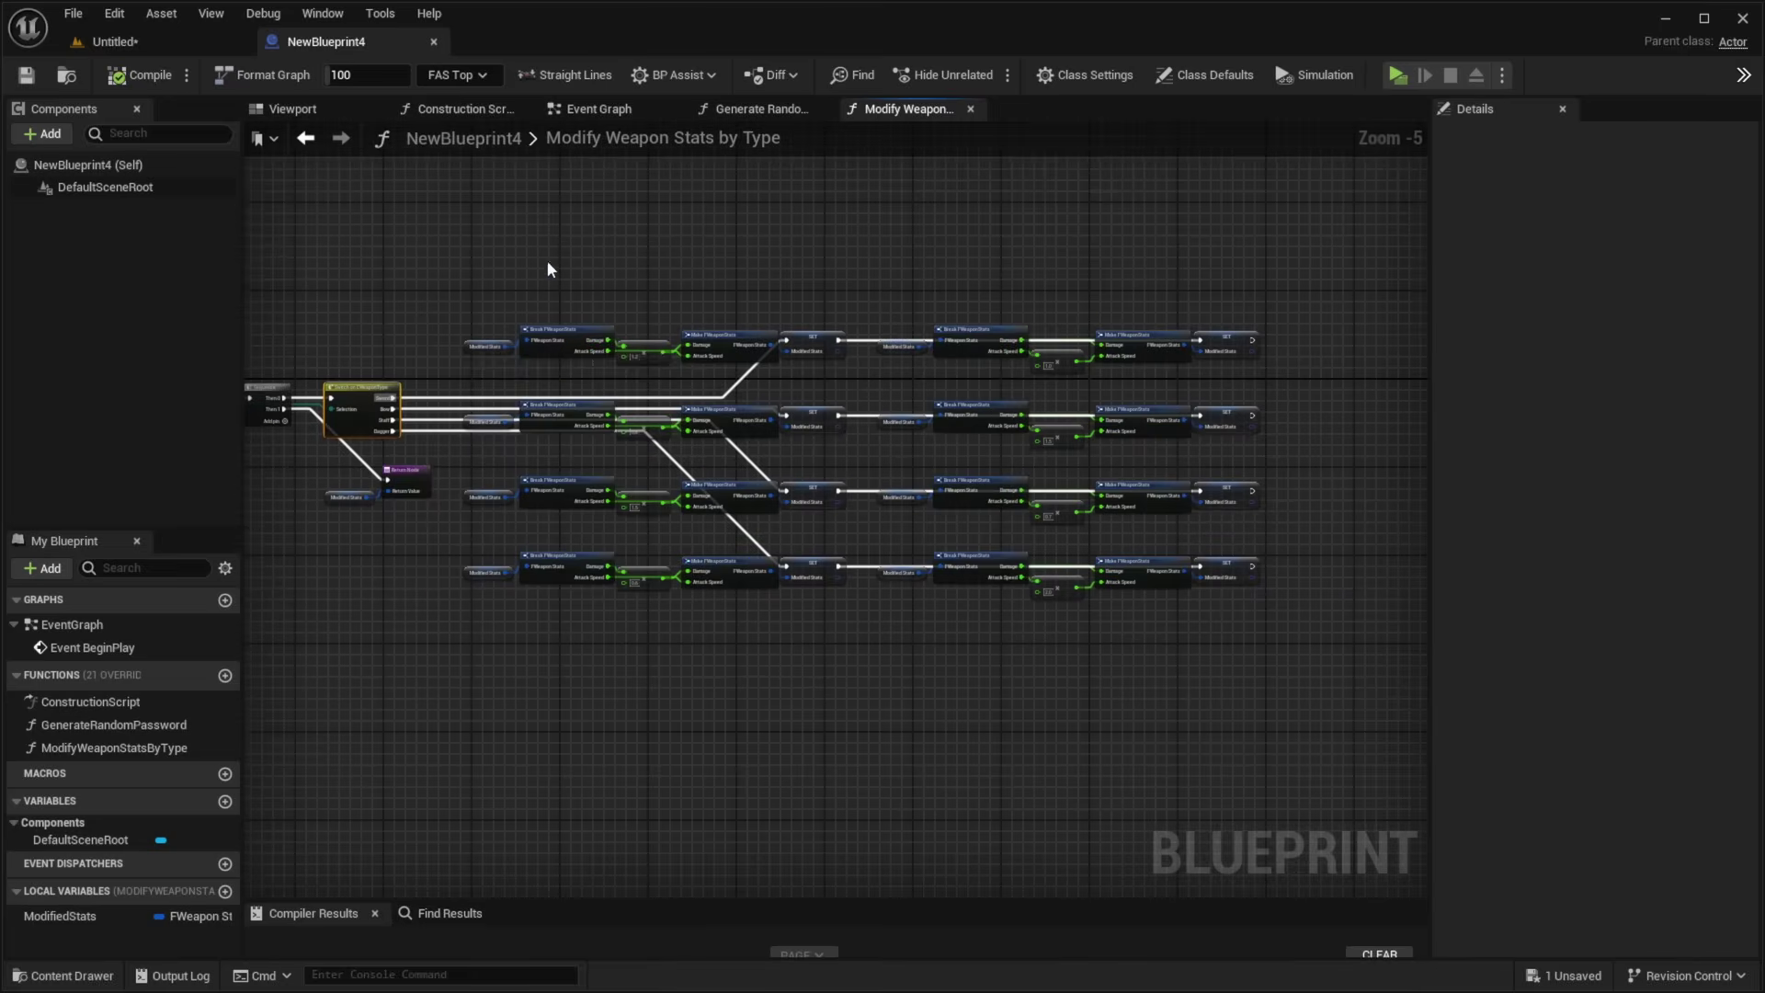
right_click_drag(576, 236, 764, 228)
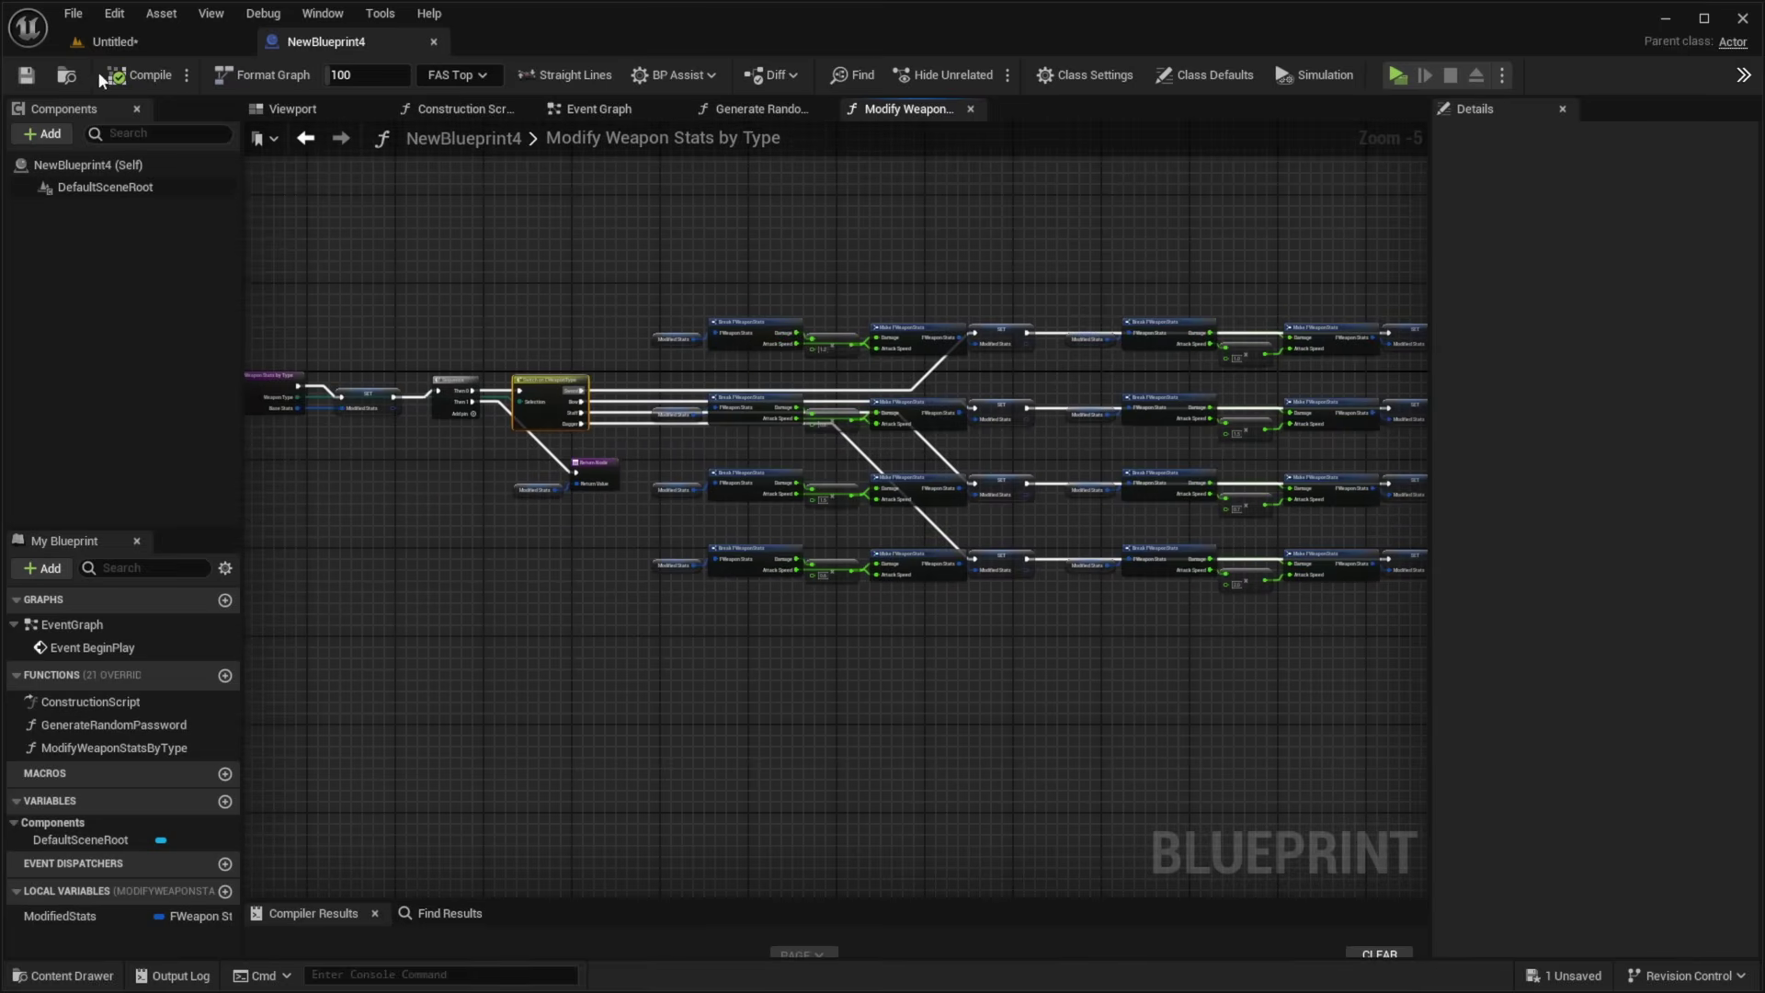
left_click(31, 76)
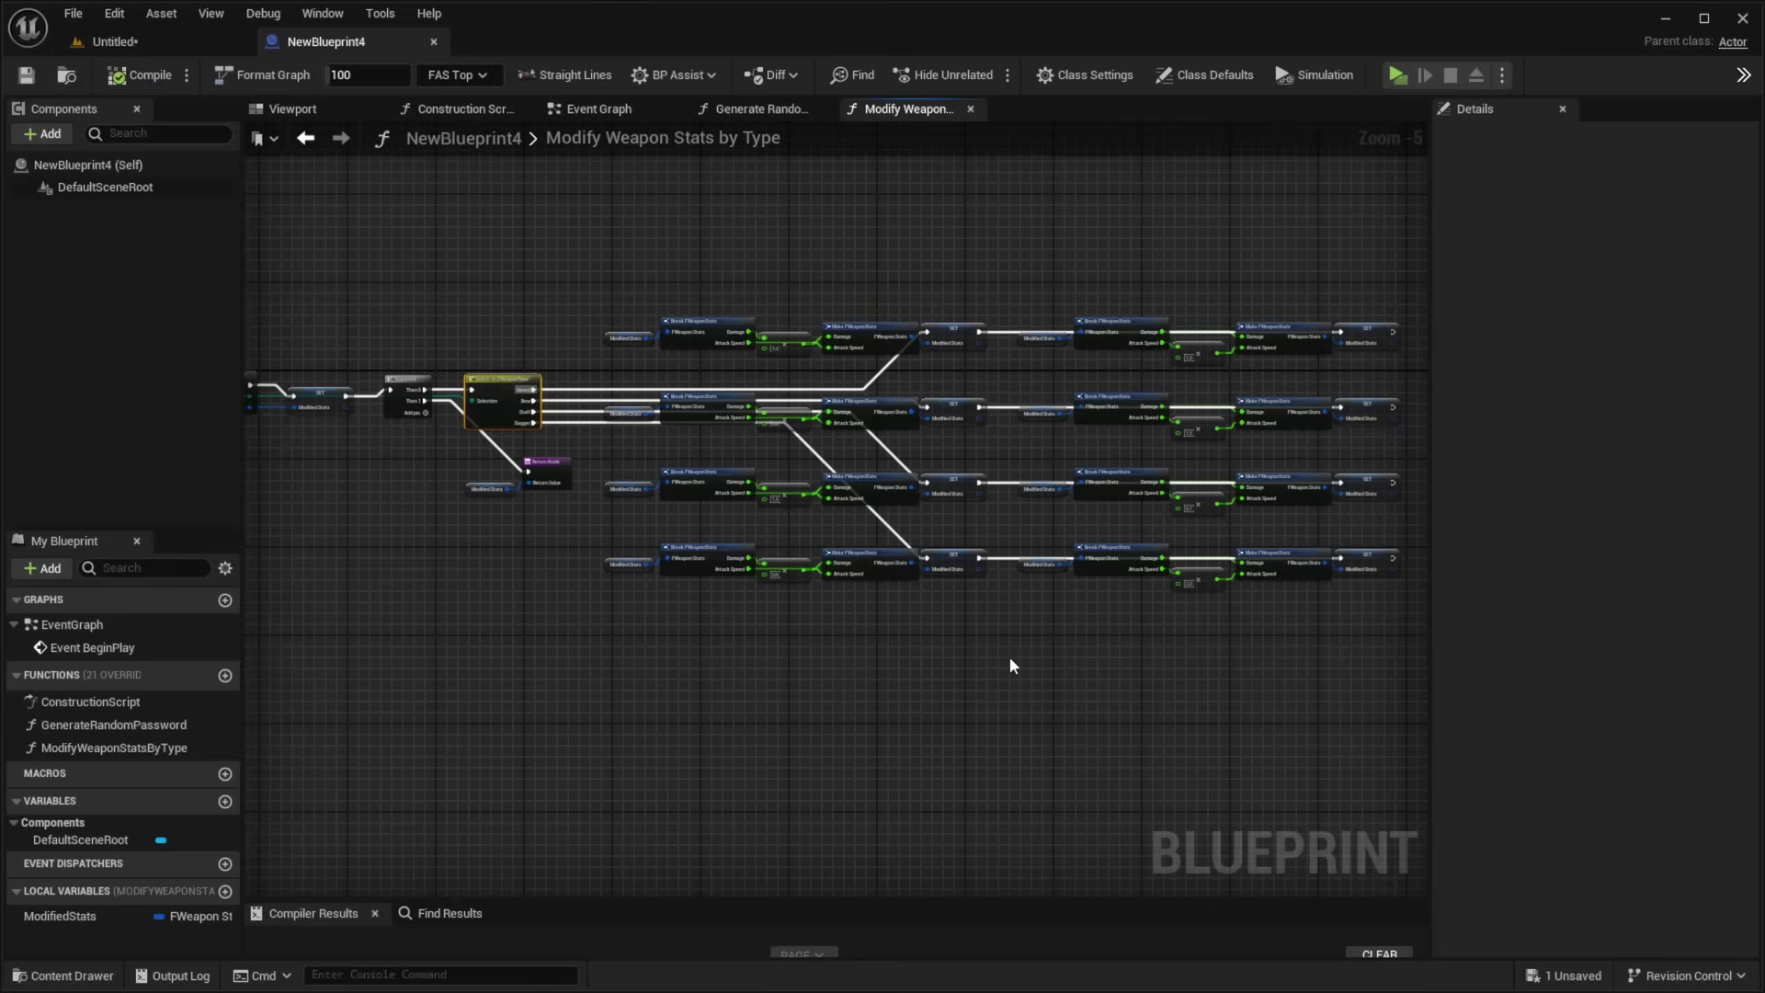
Inspect the lower Break FWeaponStats, multiply and Make FWeaponStats nodes.
scroll(725, 571, "up", 5)
left_click_drag(764, 725, 662, 565)
left_click_drag(1176, 780, 1117, 566)
left_click_drag(941, 731, 736, 560)
left_click_drag(1148, 767, 1140, 657)
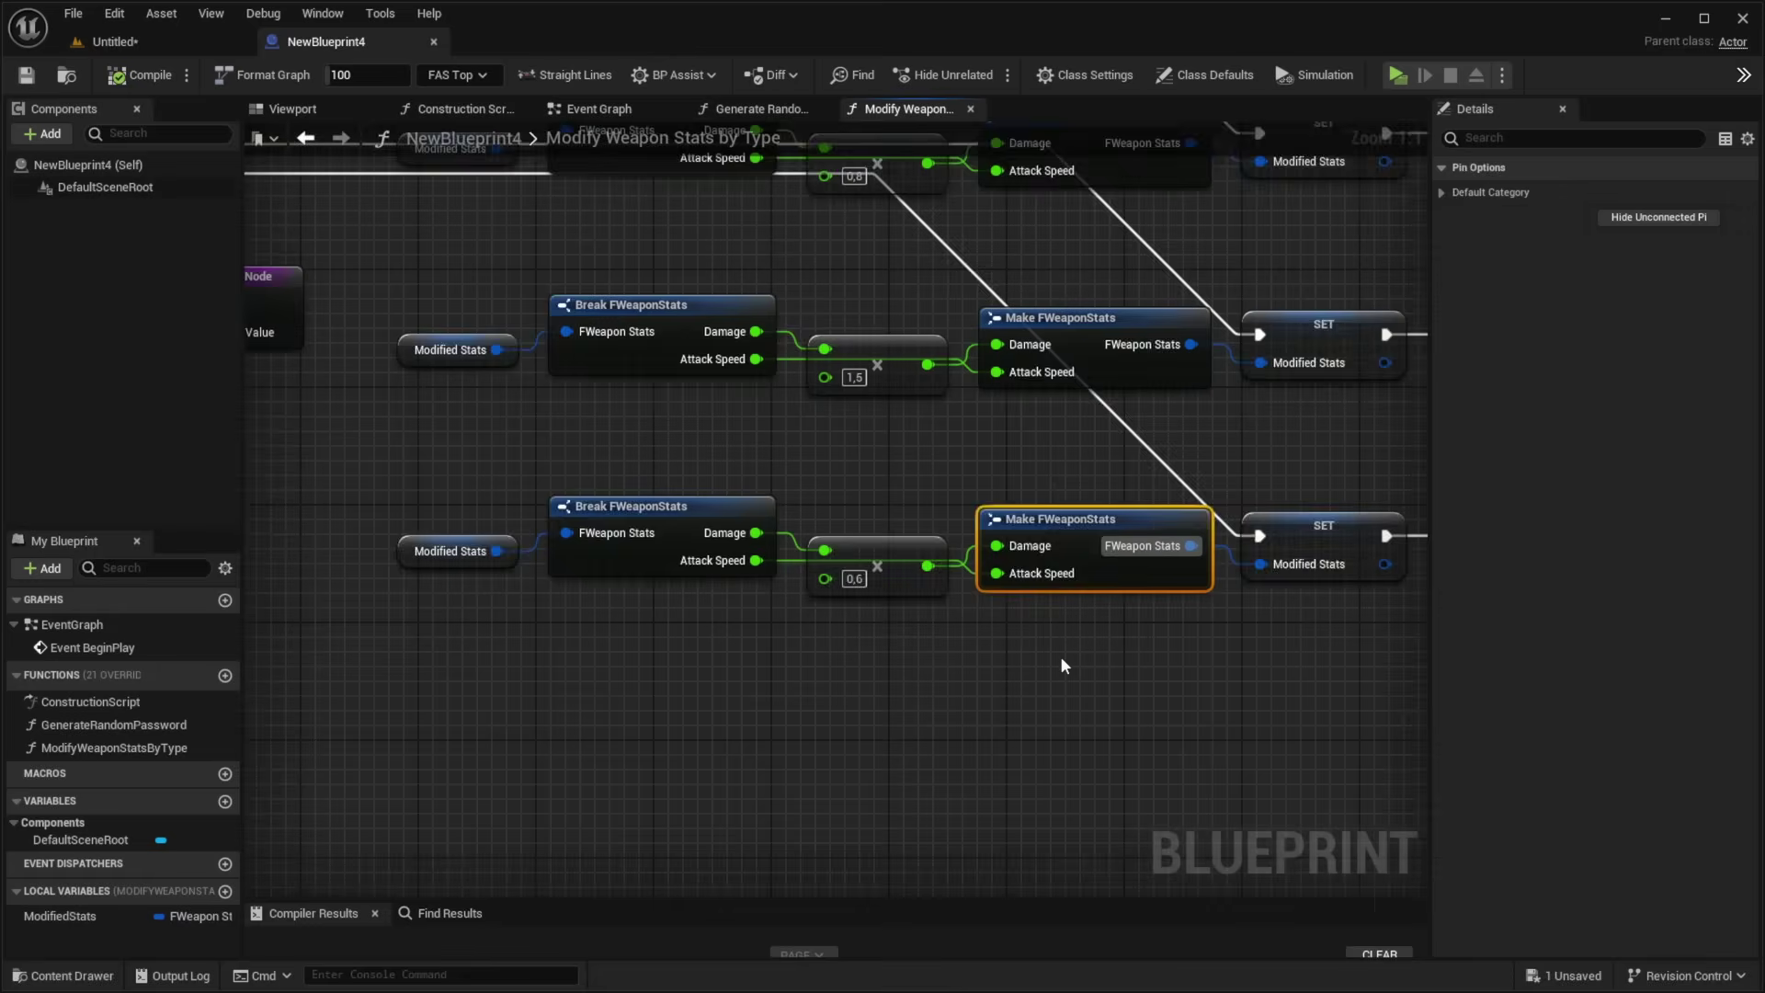
scroll(1061, 655, "down", 3)
left_click(1030, 714)
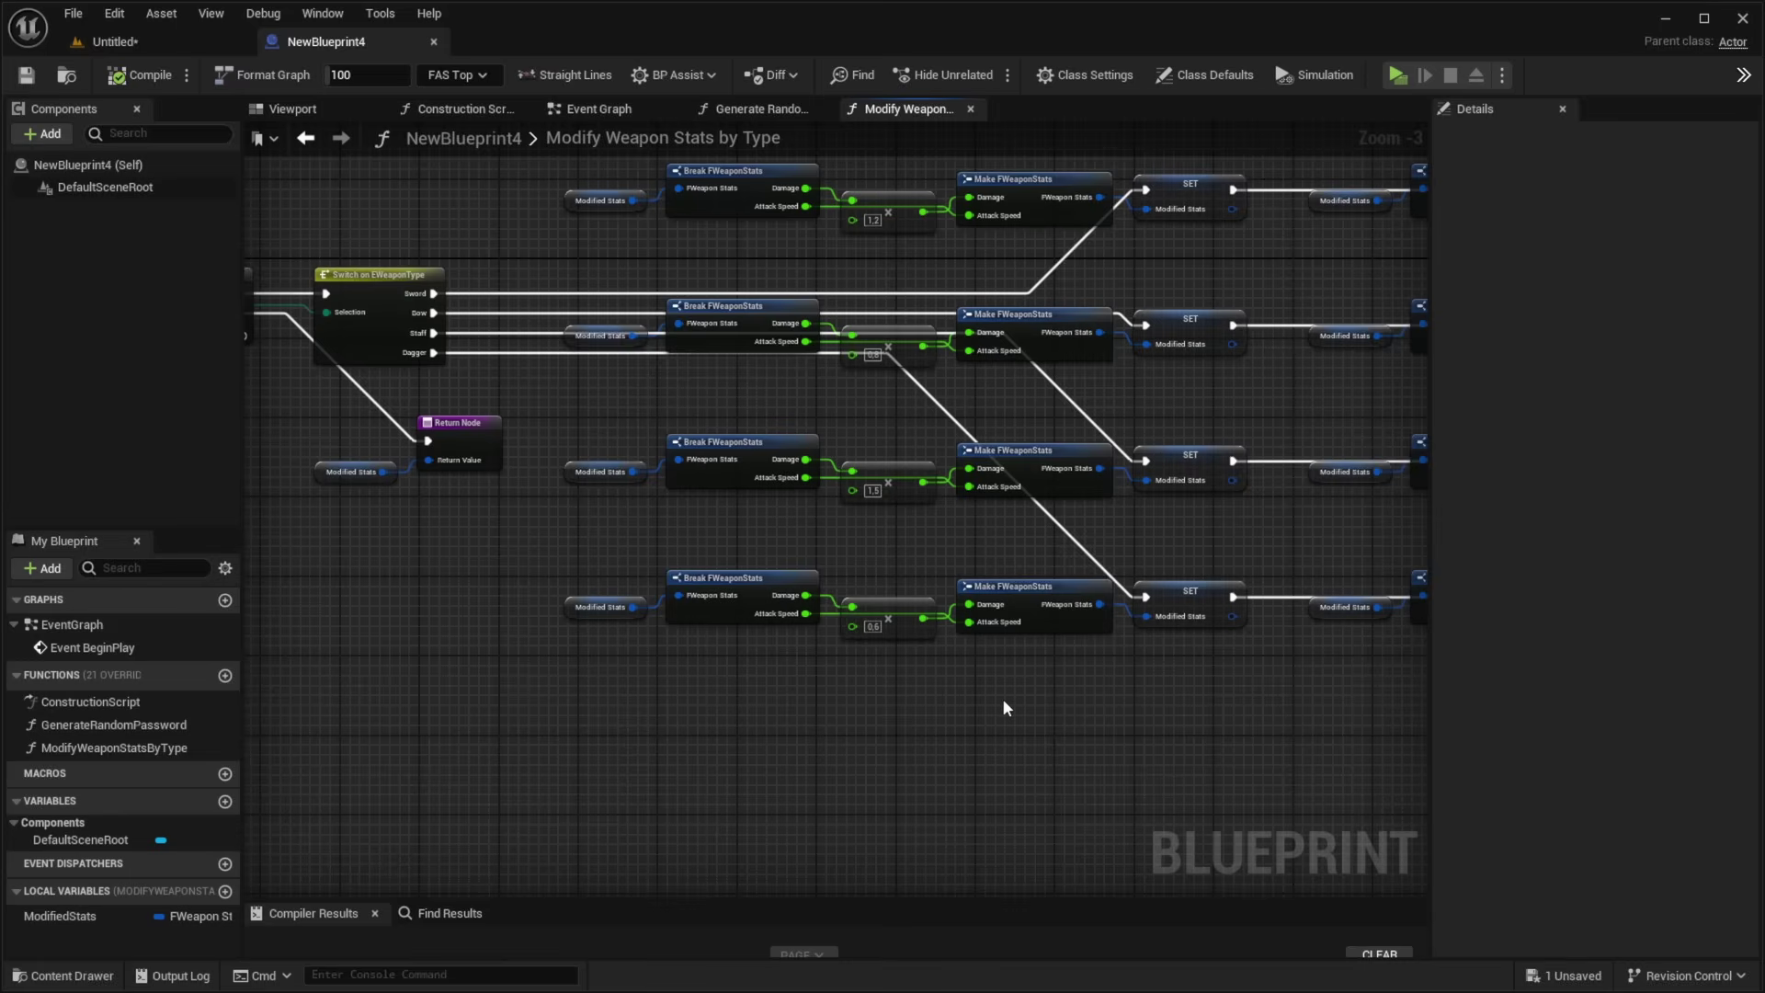
Zoom out and pan back to the start of the function graph.
scroll(982, 639, "down", 2)
right_click_drag(975, 633, 821, 632)
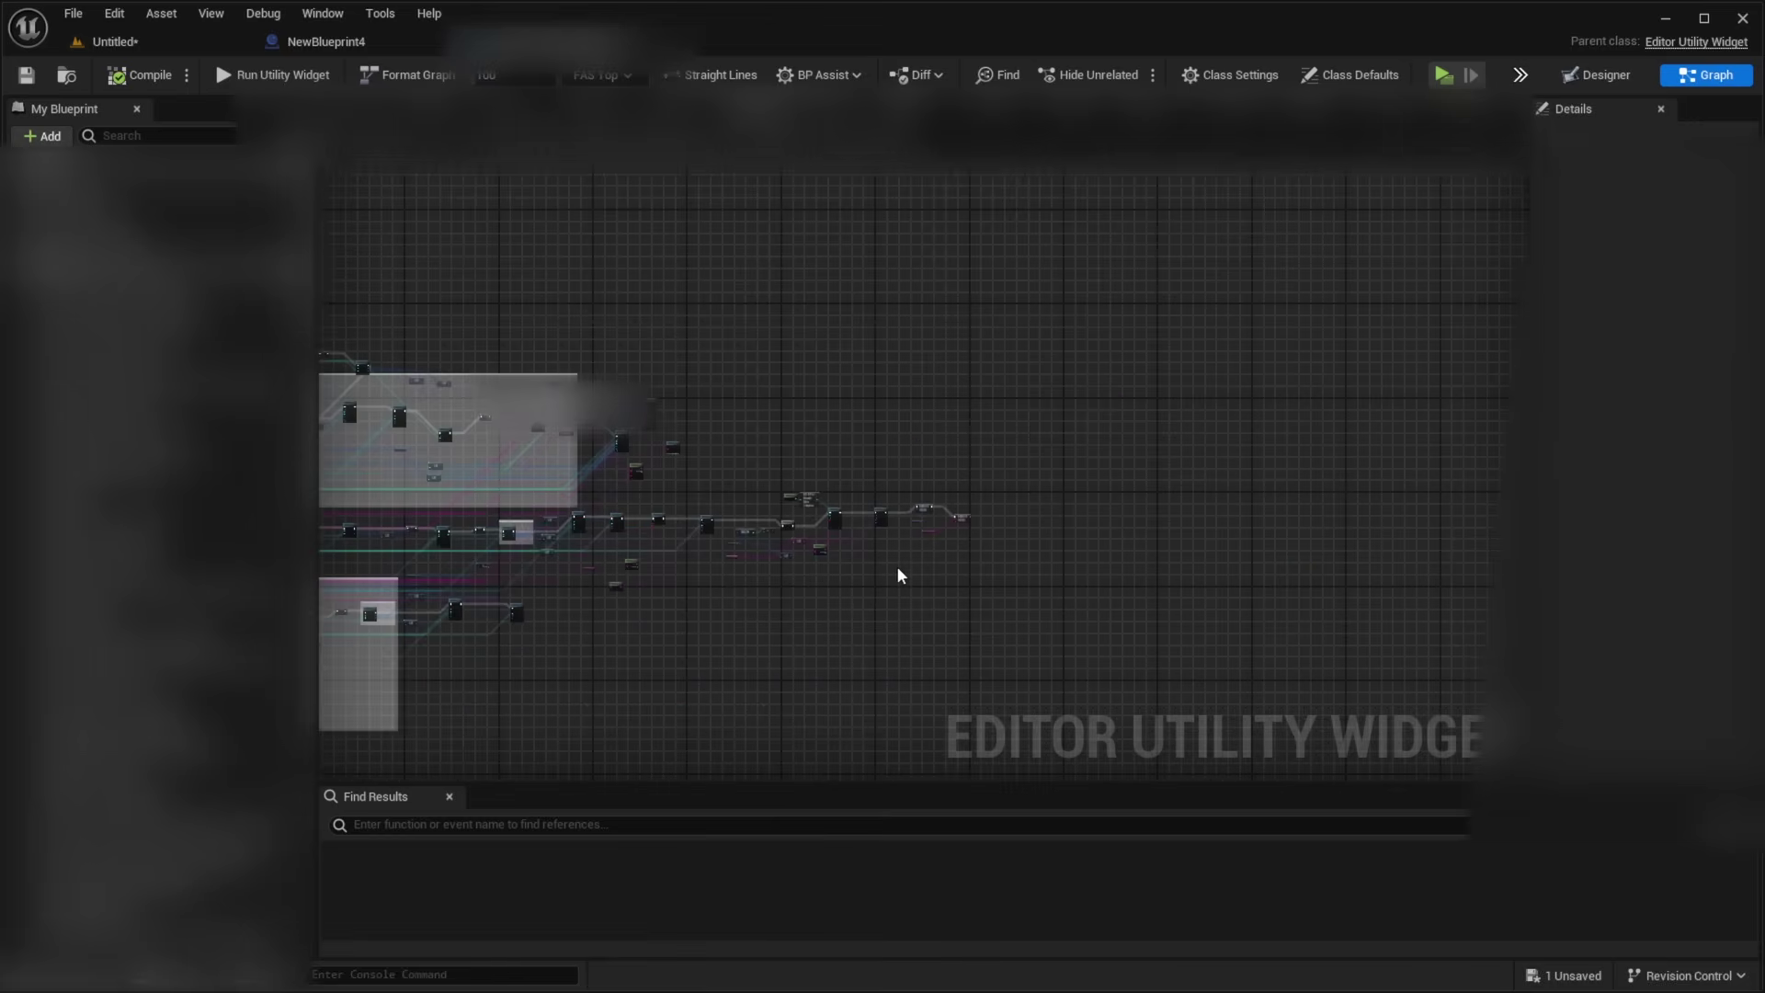
right_click_drag(899, 548, 1340, 383)
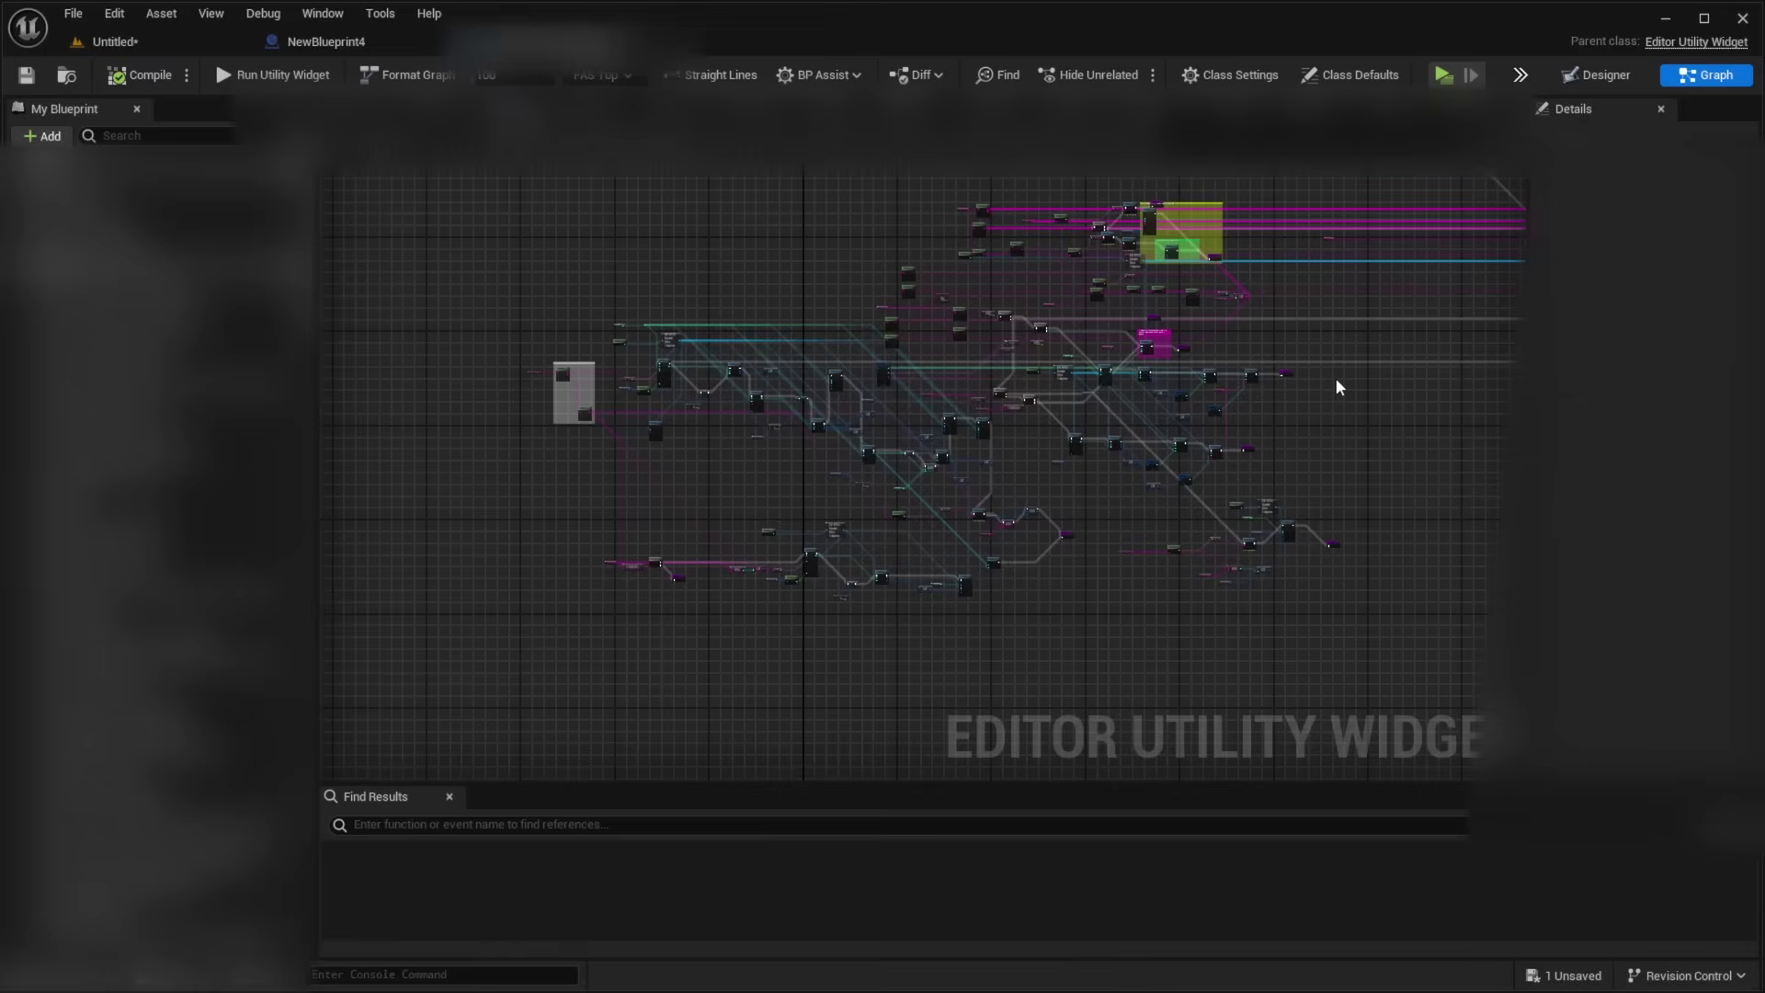
scroll(510, 432, "up", 4)
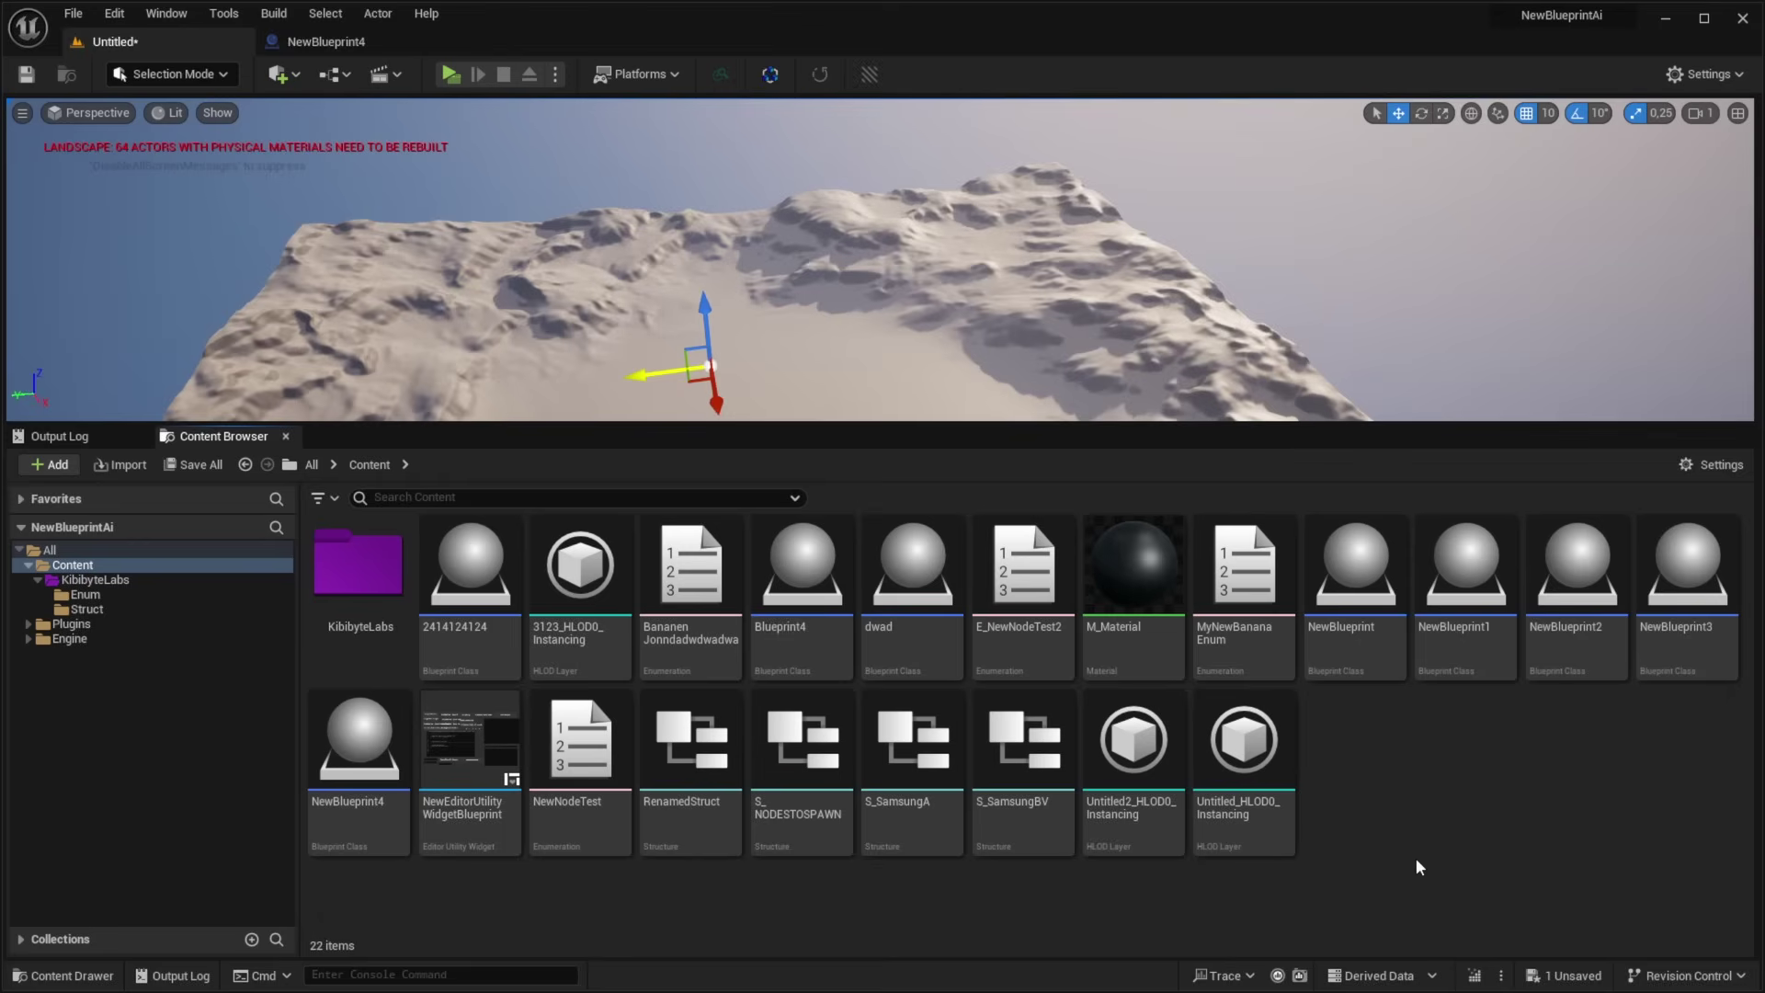
Open the BlueprintAi chat window, move it aside, and target NewBlueprint4.
left_click(870, 73)
left_click_drag(952, 337, 1547, 132)
left_click(386, 759)
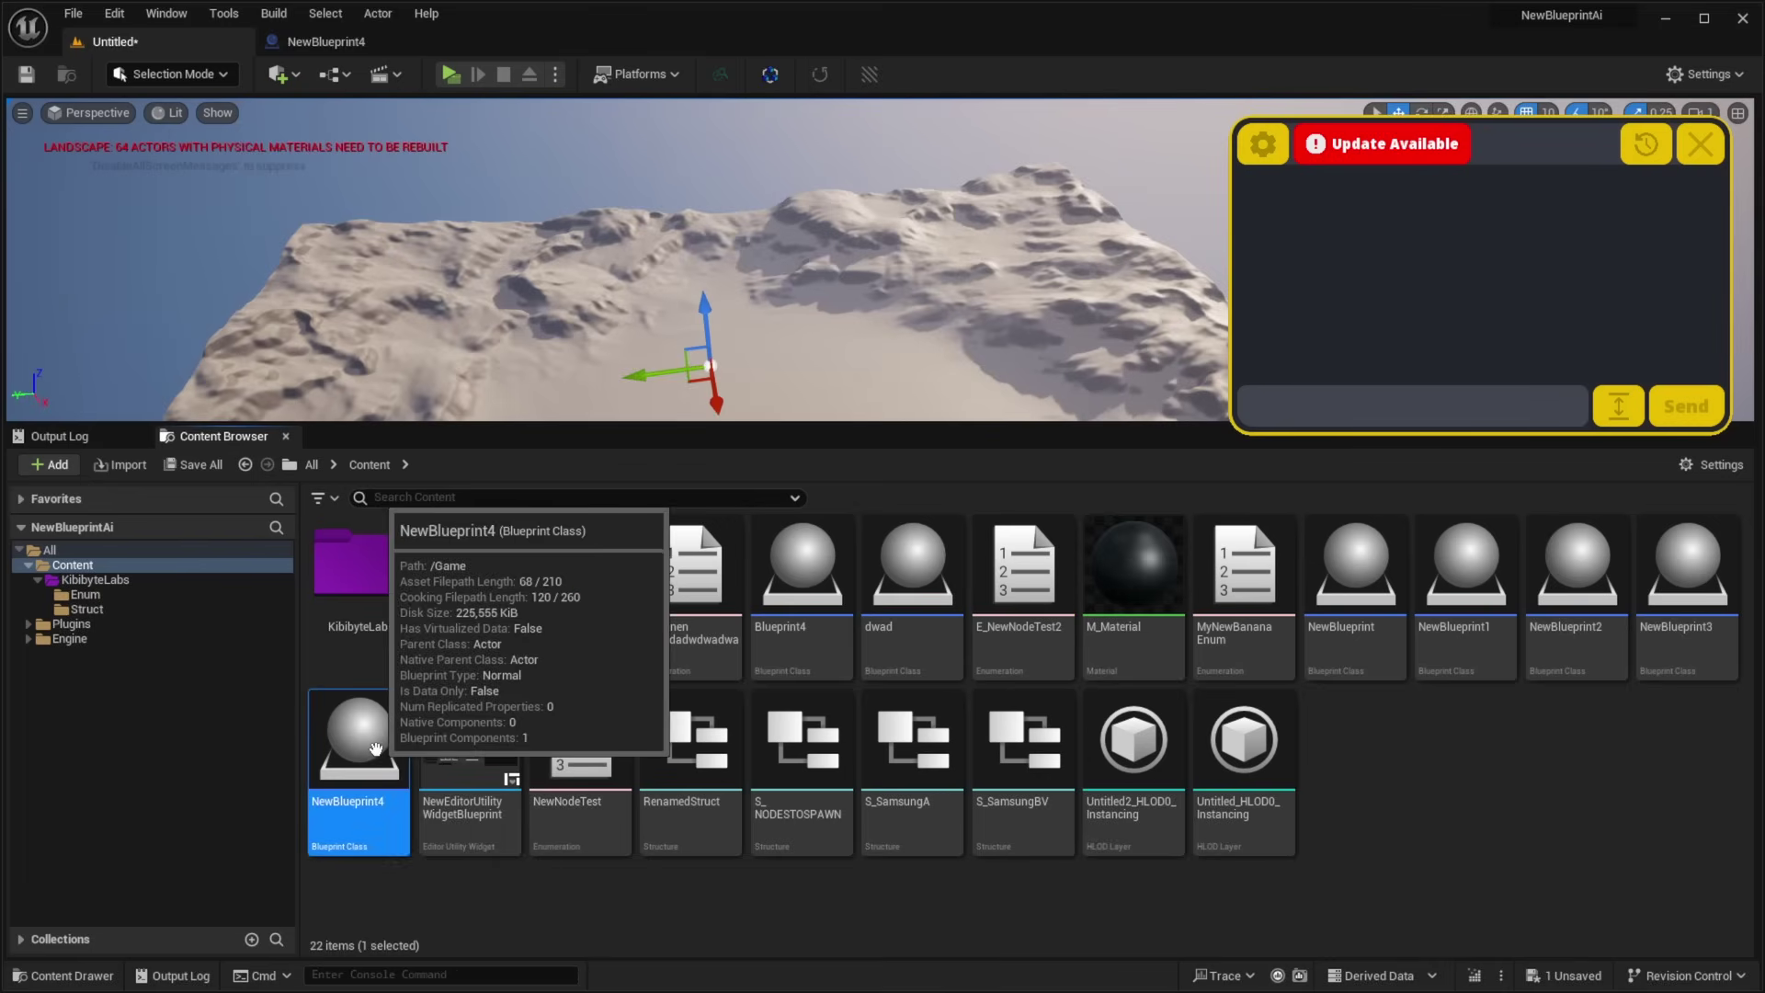
Send the prompt 'Generate me a useful function for a game.' to the assistant.
left_click(1454, 414)
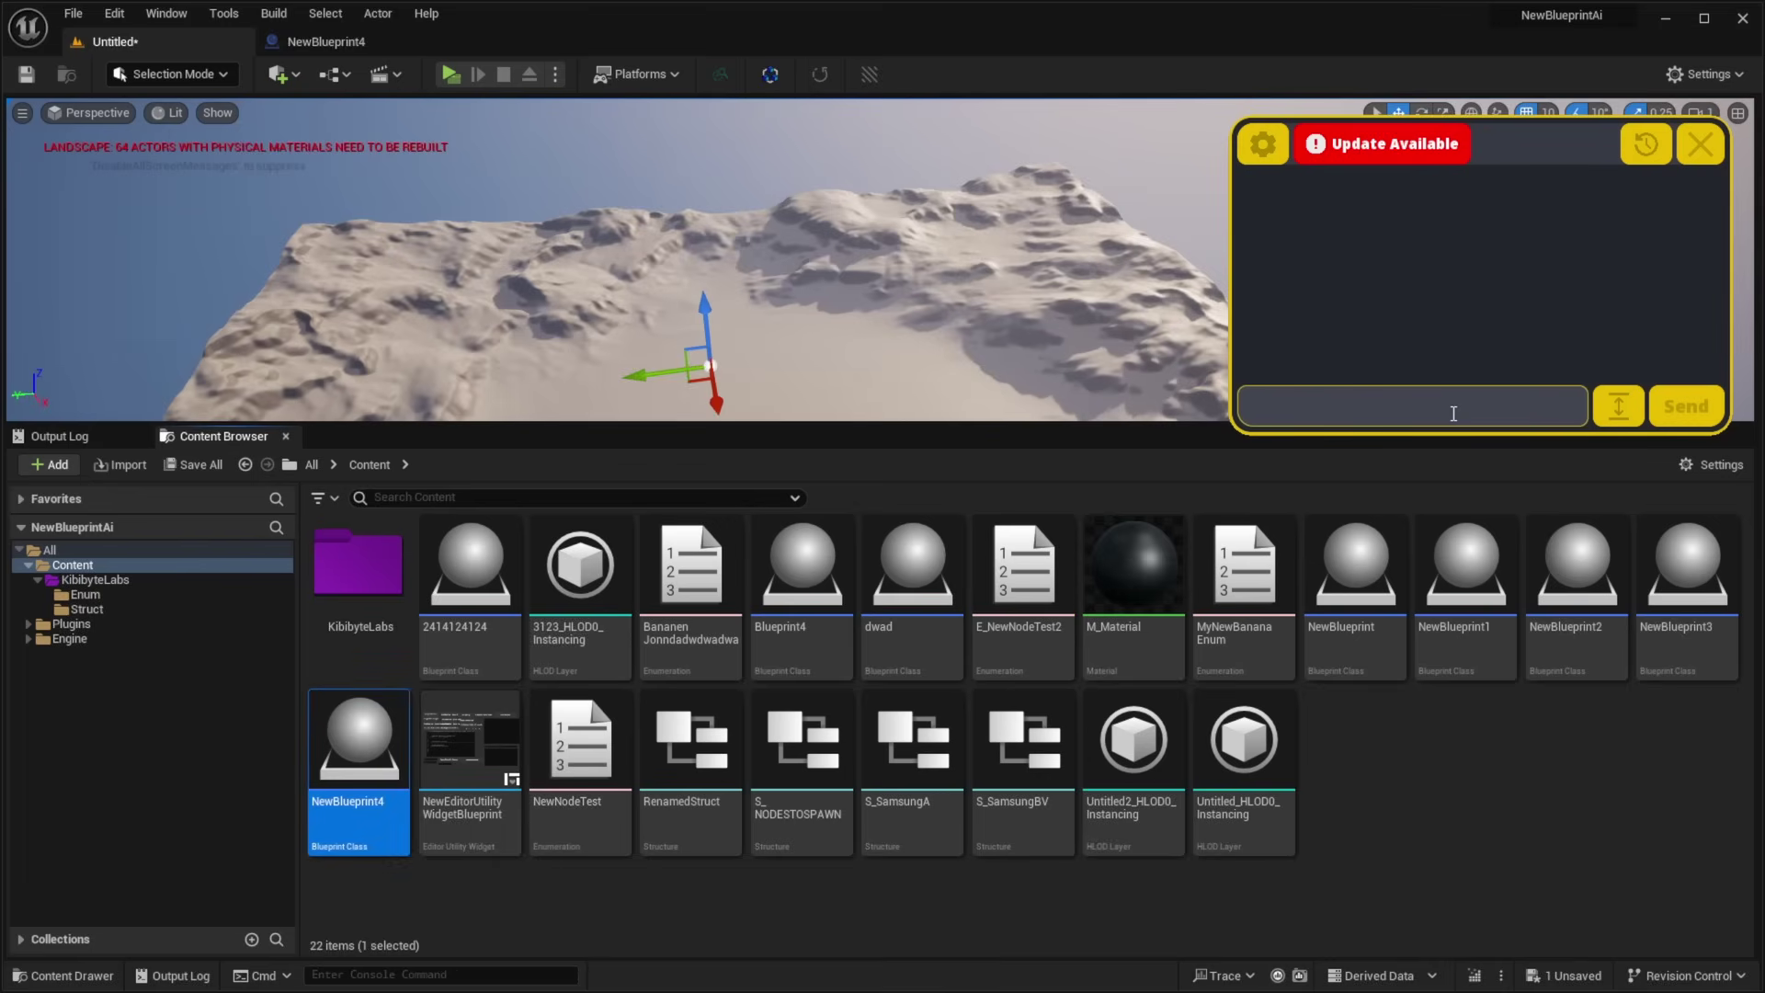
type("Generate me a usf")
key("BackSpace")
type("eful function for a game.")
left_click(1679, 396)
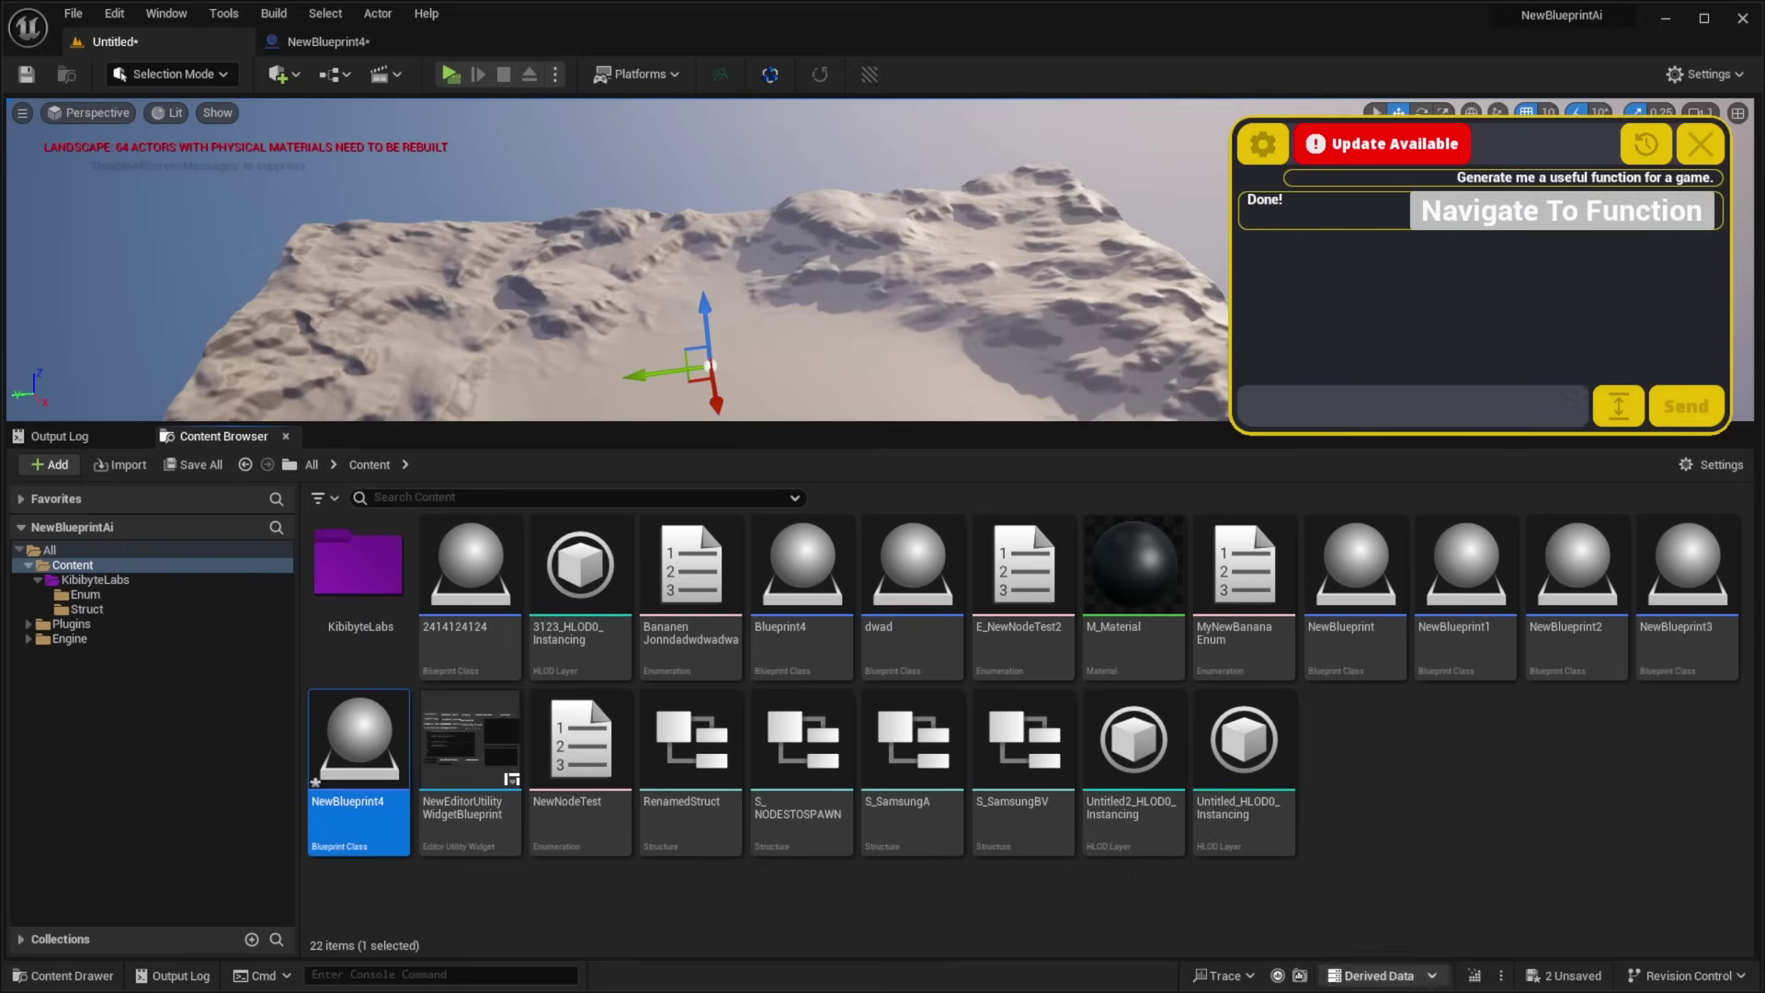
Back in NewBlueprint4, close the AI panel and open the CalculateDamageAtDistance graph.
left_click(361, 37)
left_click(1701, 155)
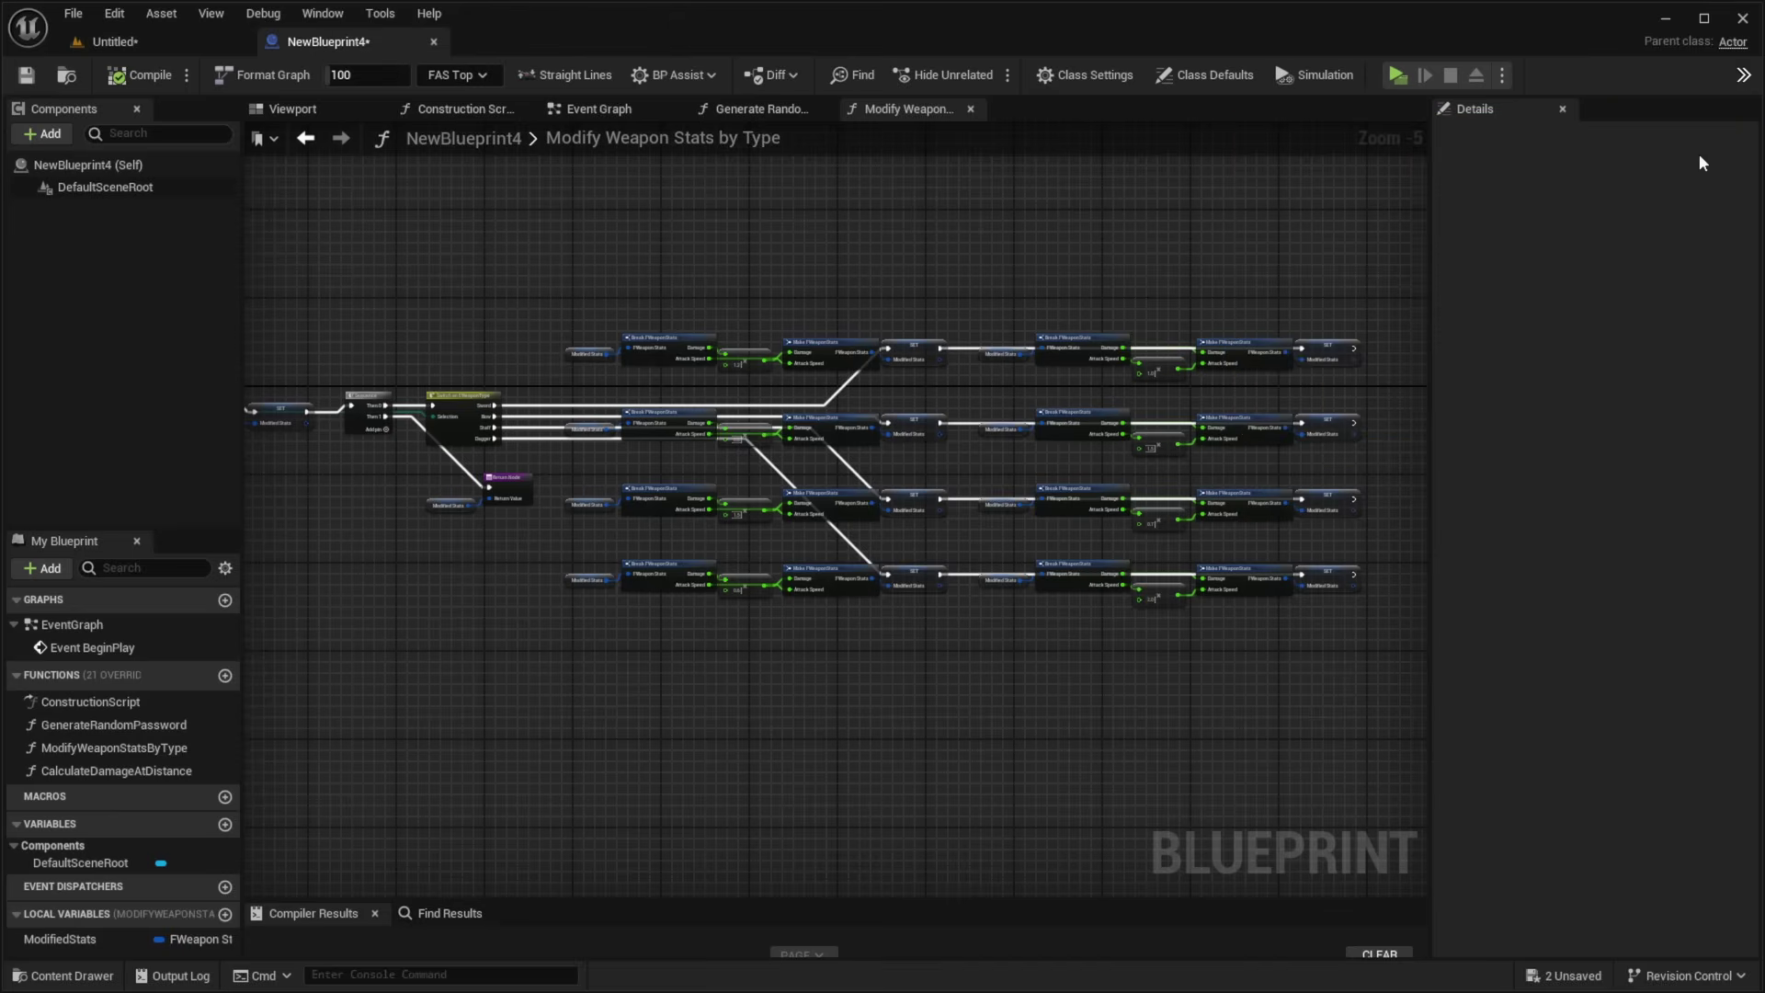
double_click(109, 778)
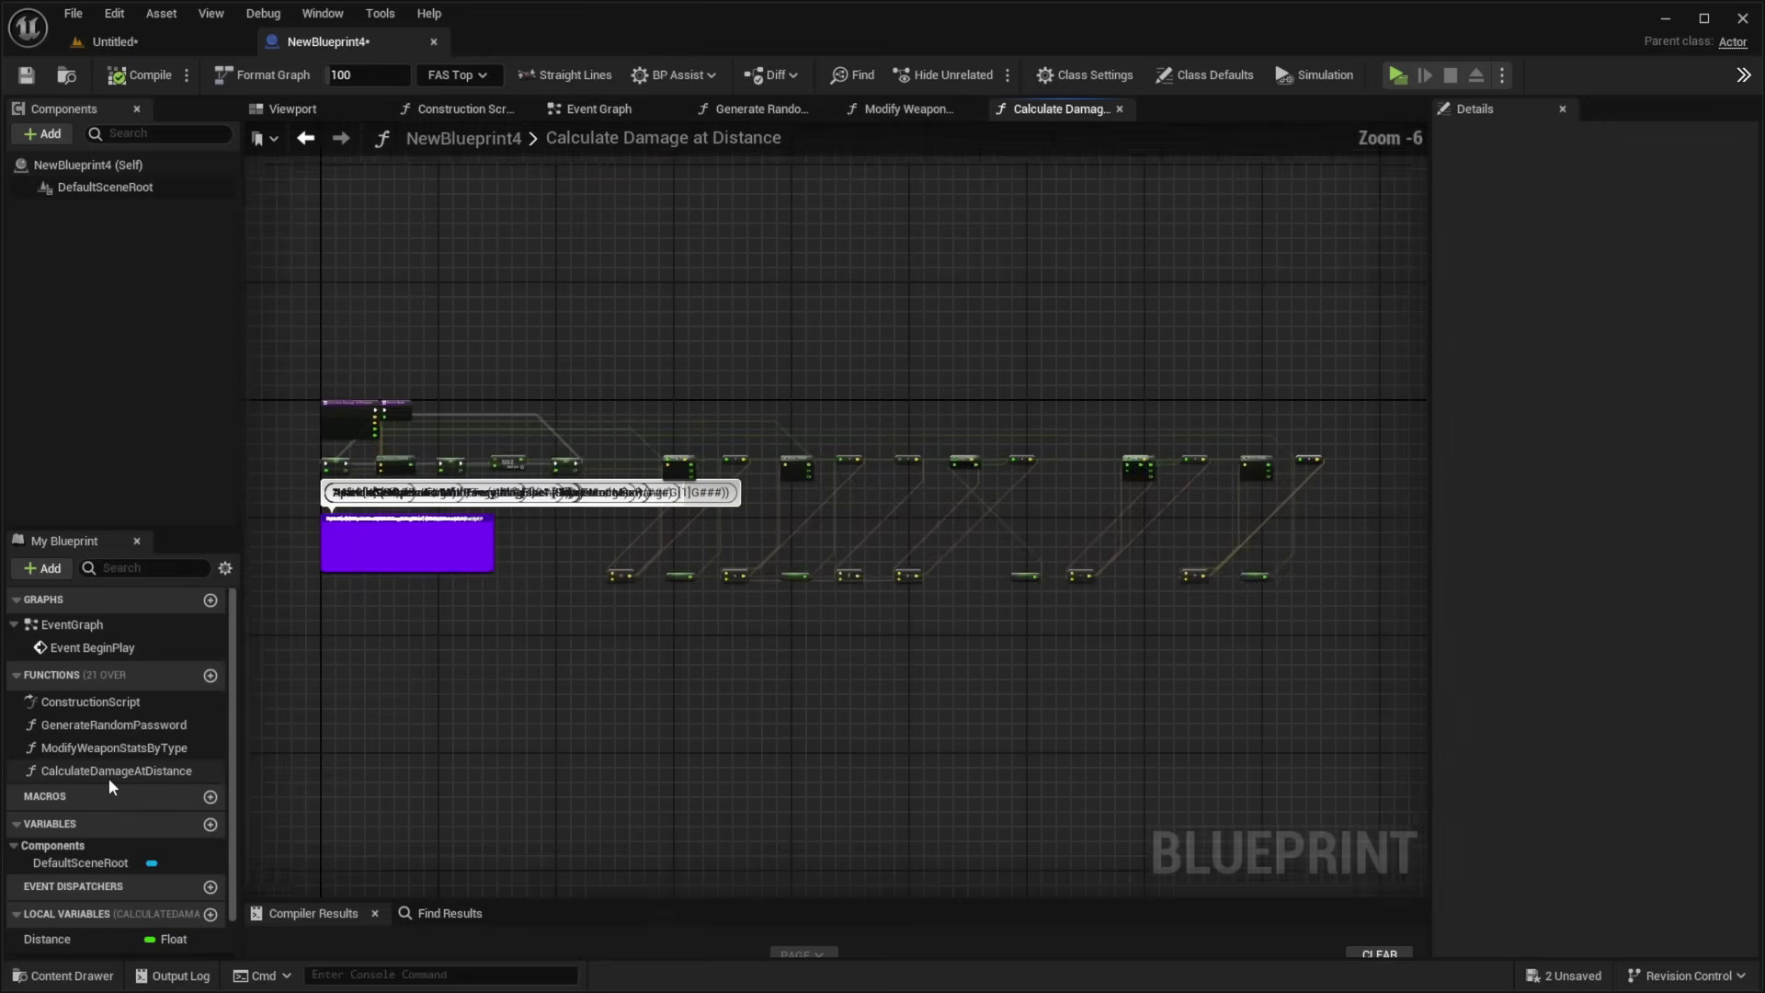
Delete the stacked comment boxes, Format Graph the nodes, then compile and save.
left_click_drag(544, 654, 422, 543)
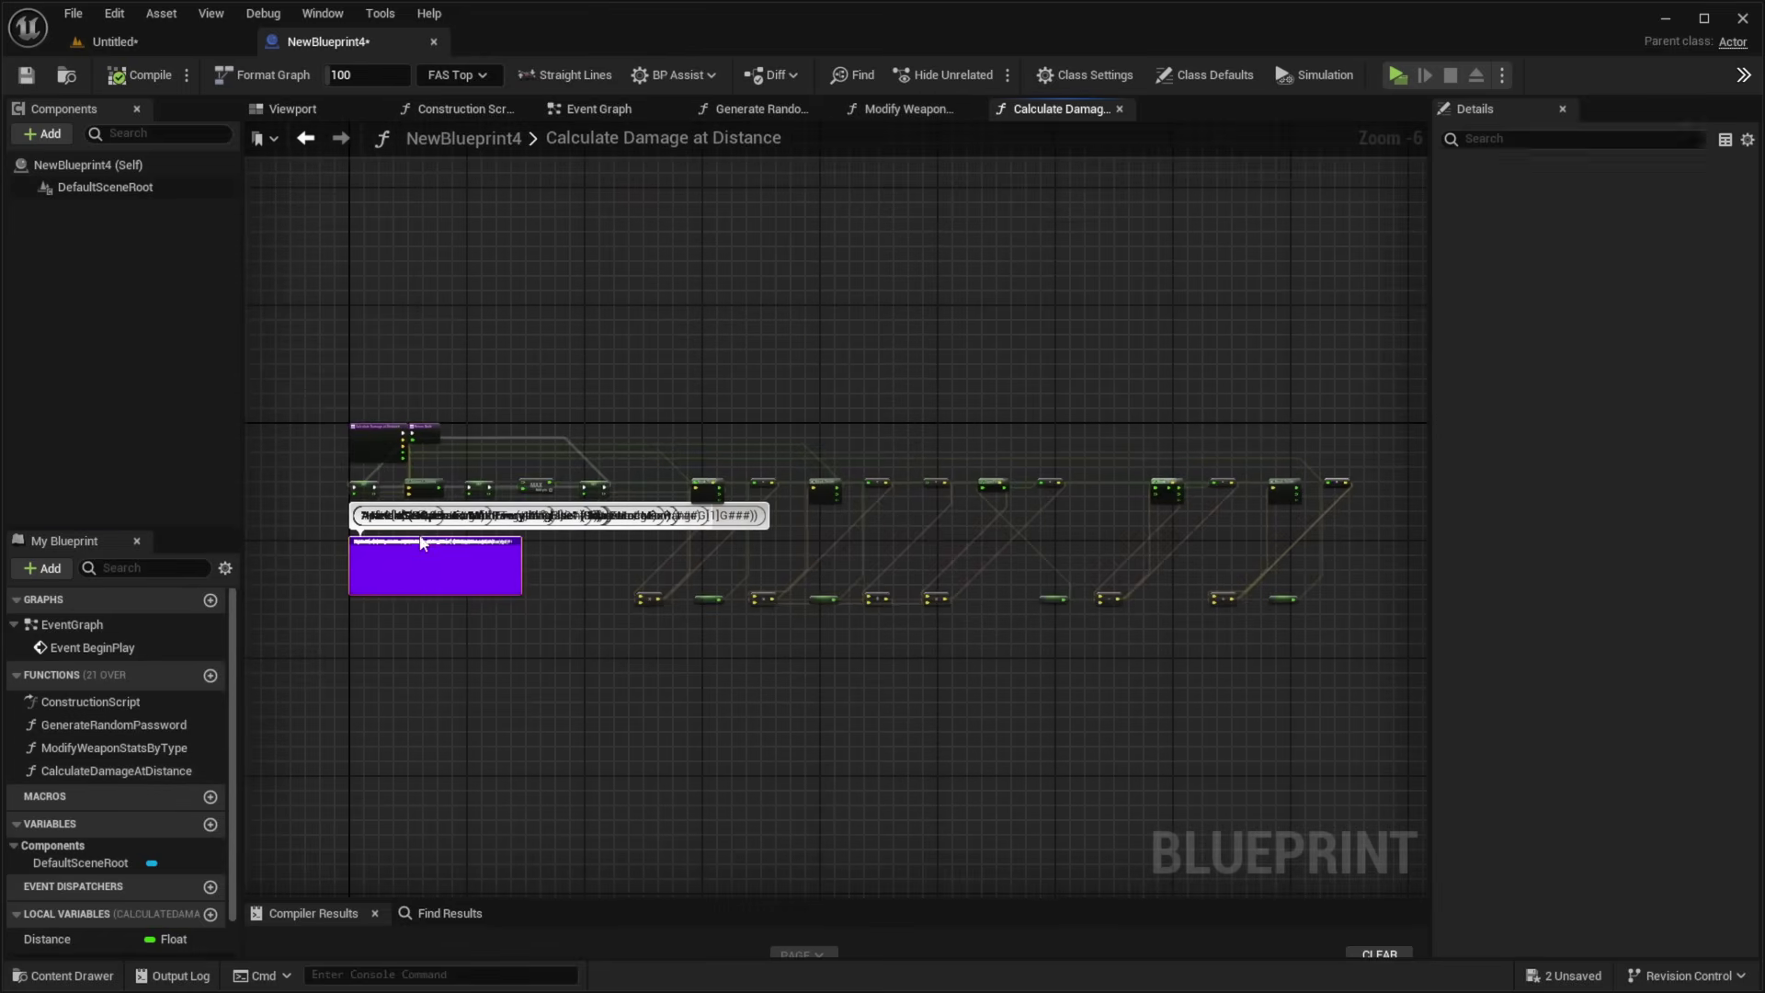
key("Delete")
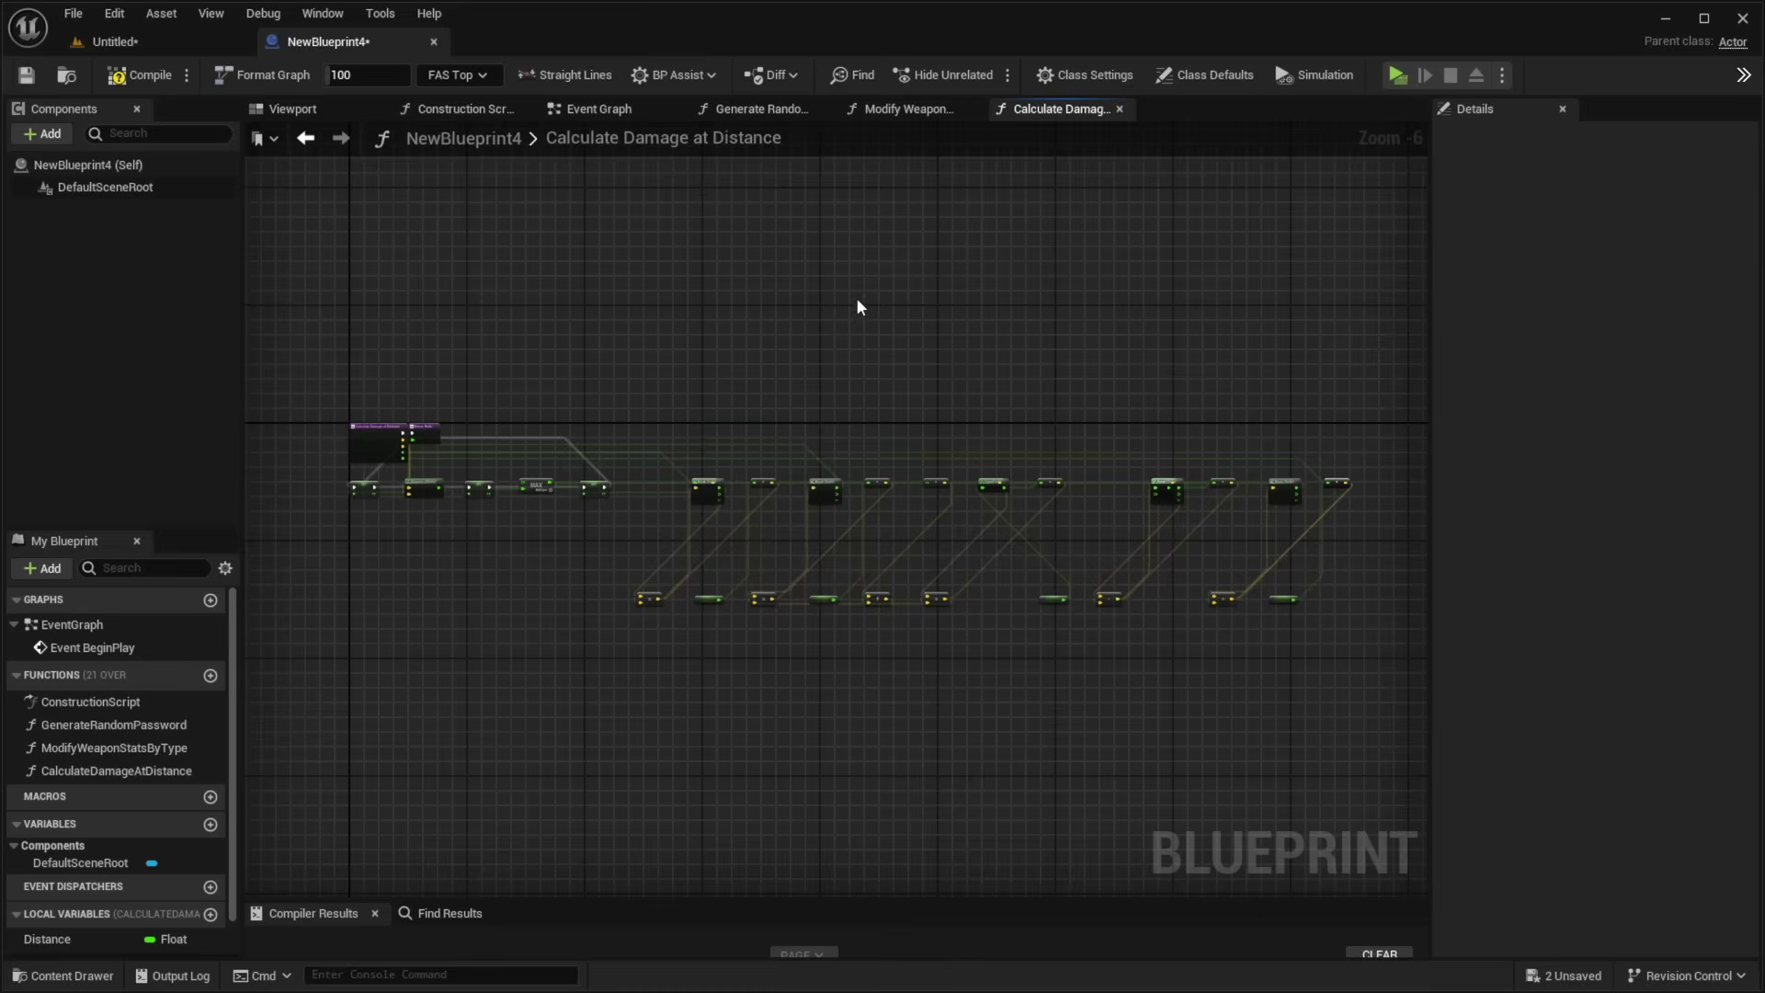
left_click(241, 73)
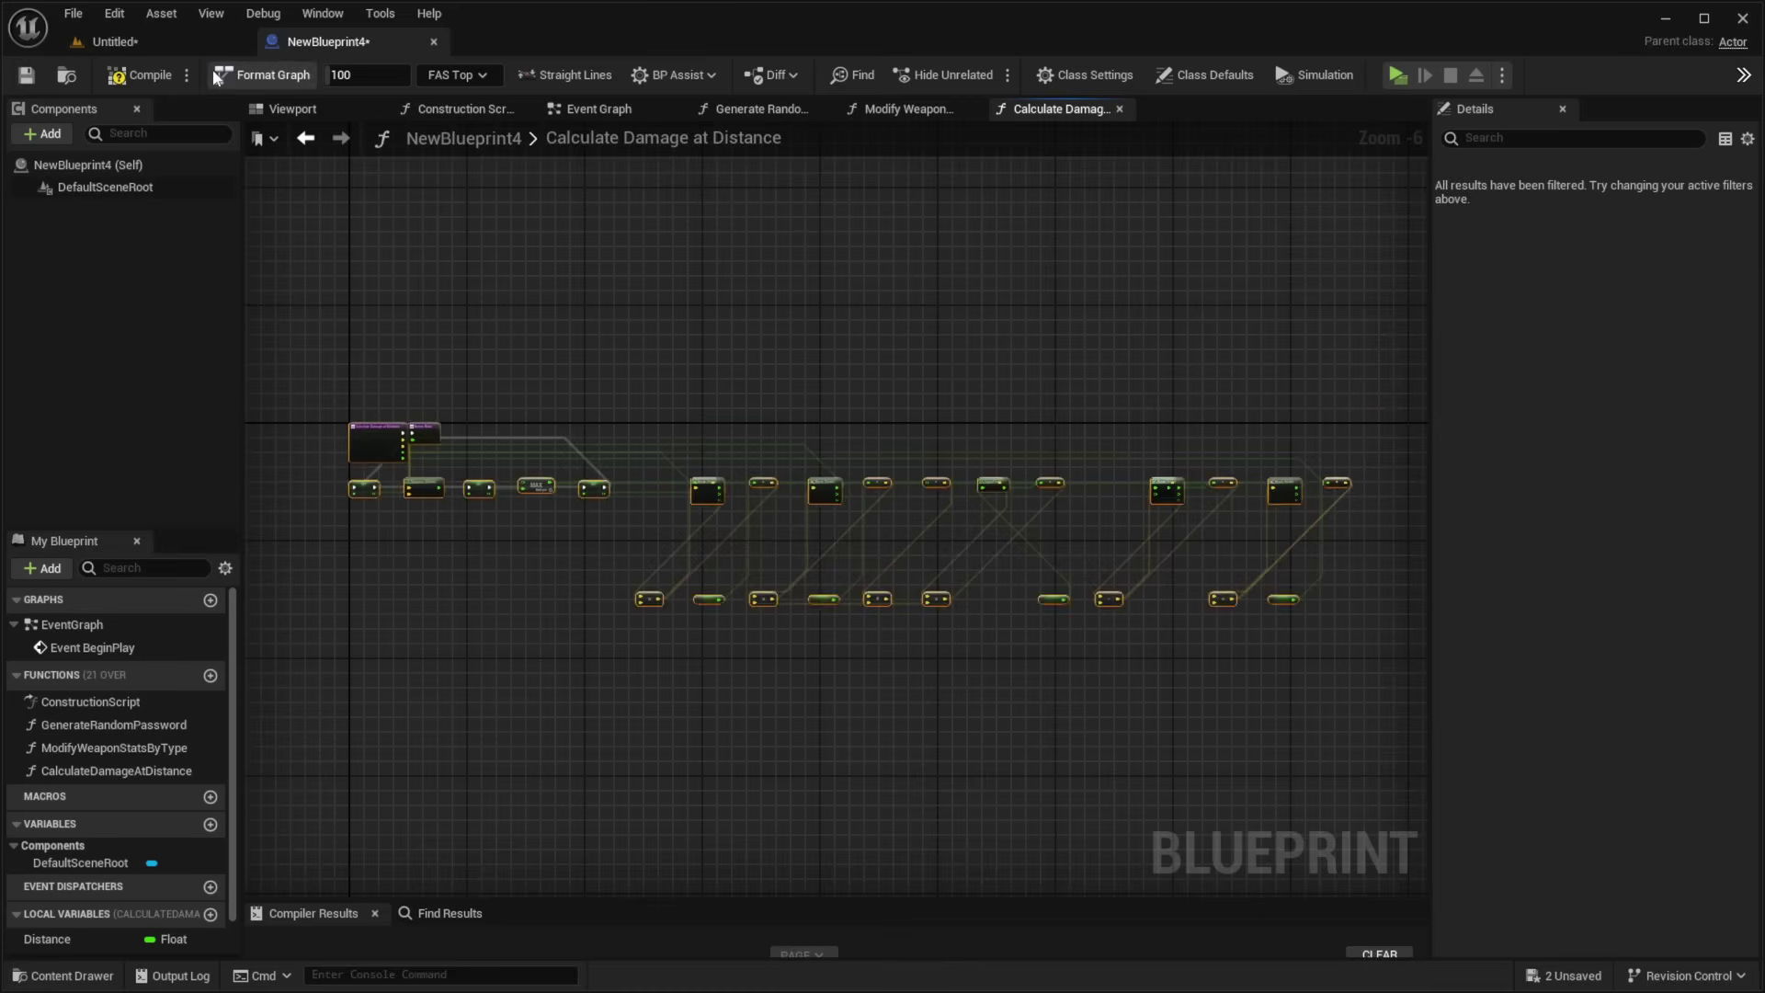
left_click(162, 80)
left_click(25, 74)
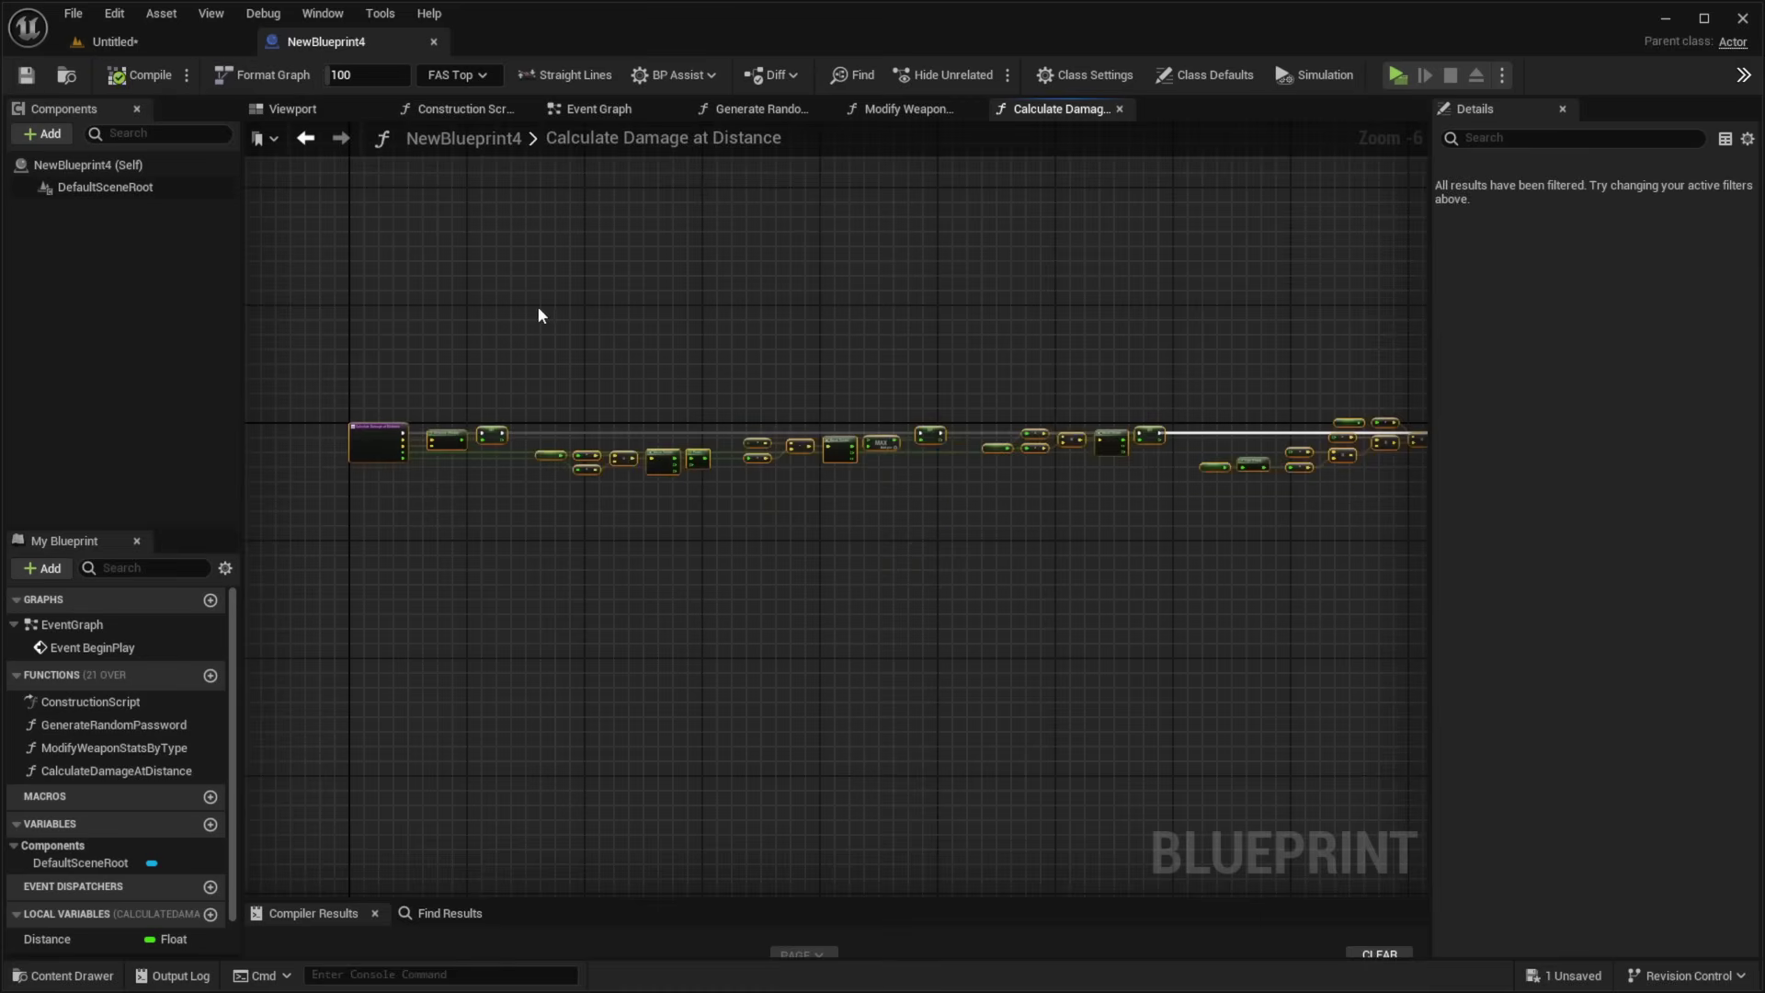
scroll(538, 316, "up", 5)
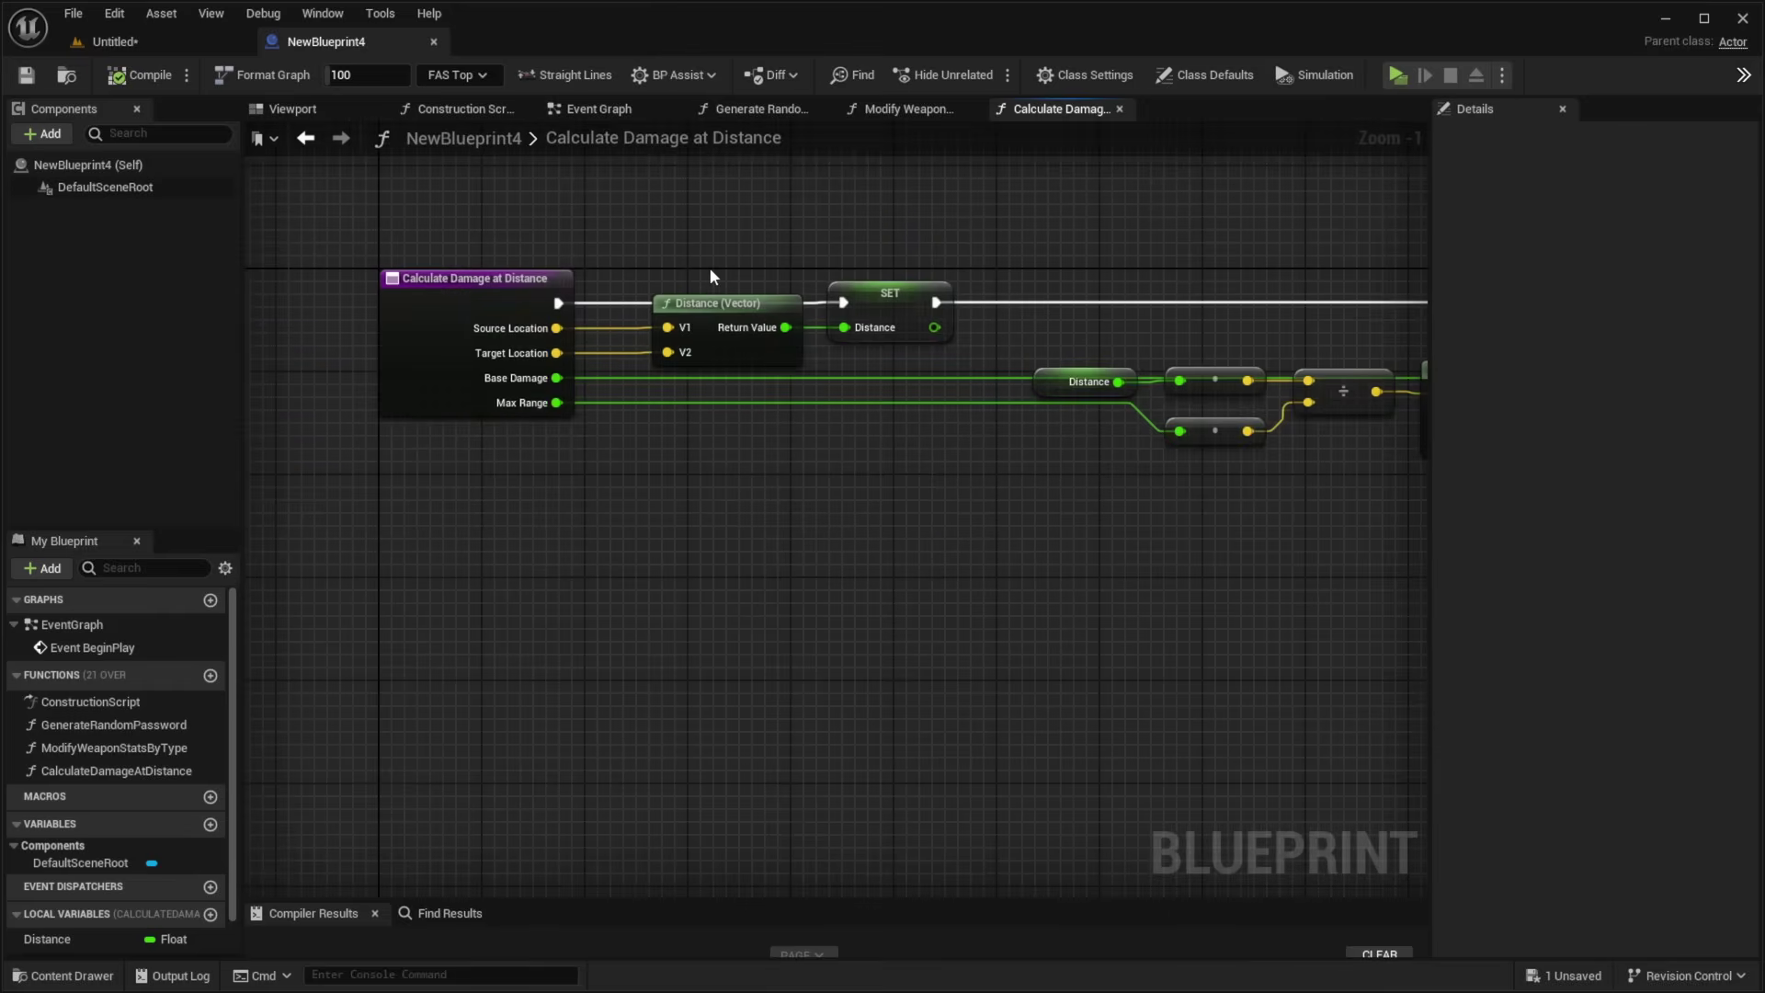
Inspect the Calculate Damage at Distance entry node and the Distance and SET nodes.
left_click(478, 277)
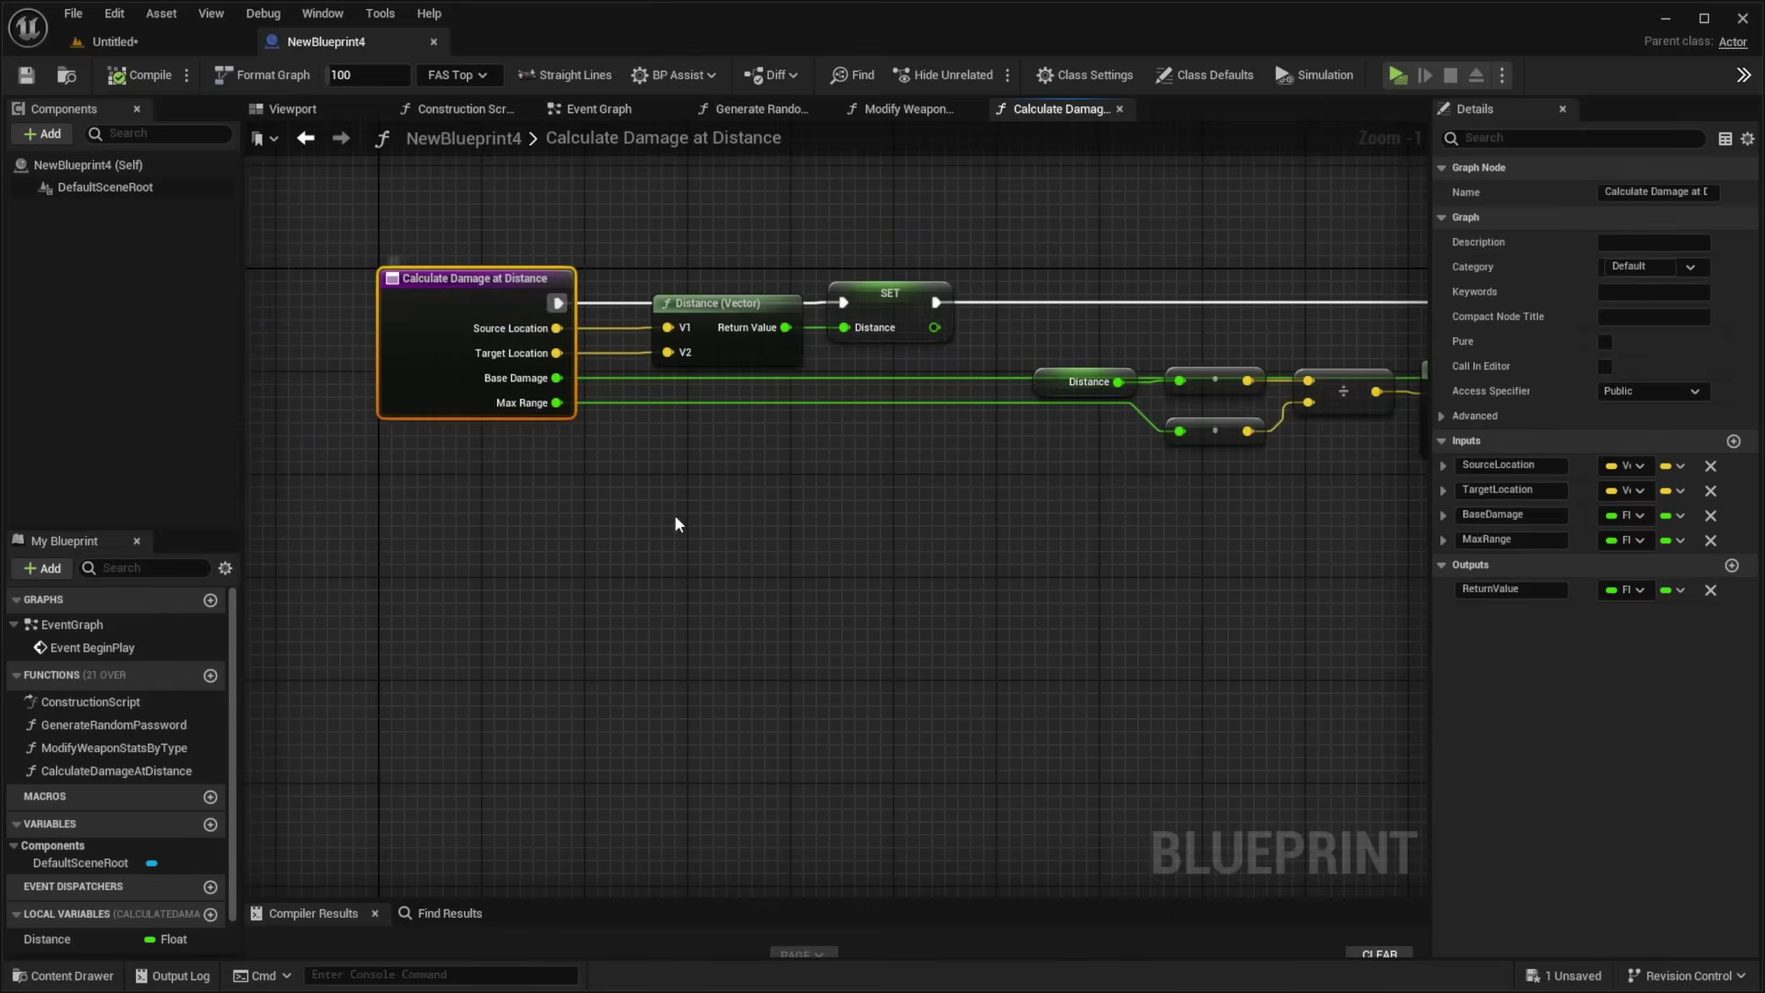
left_click(647, 422)
right_click_drag(613, 414, 589, 460)
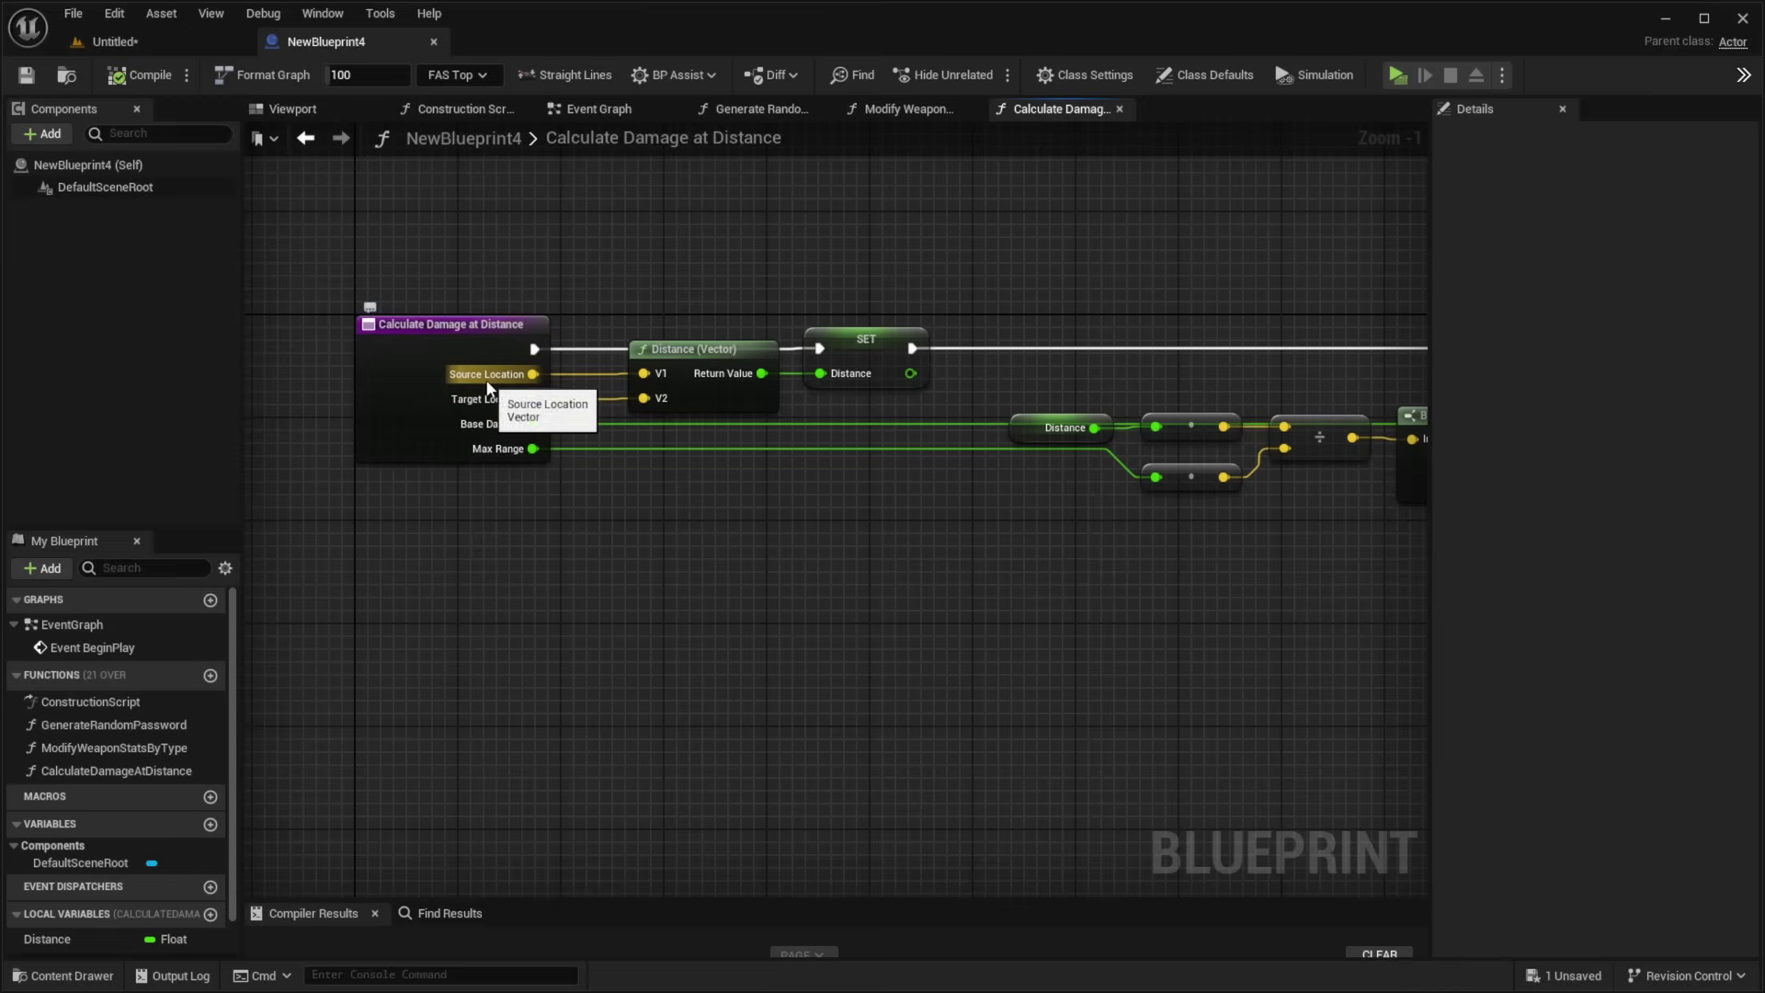
left_click_drag(611, 320, 824, 406)
scroll(875, 555, "down", 1)
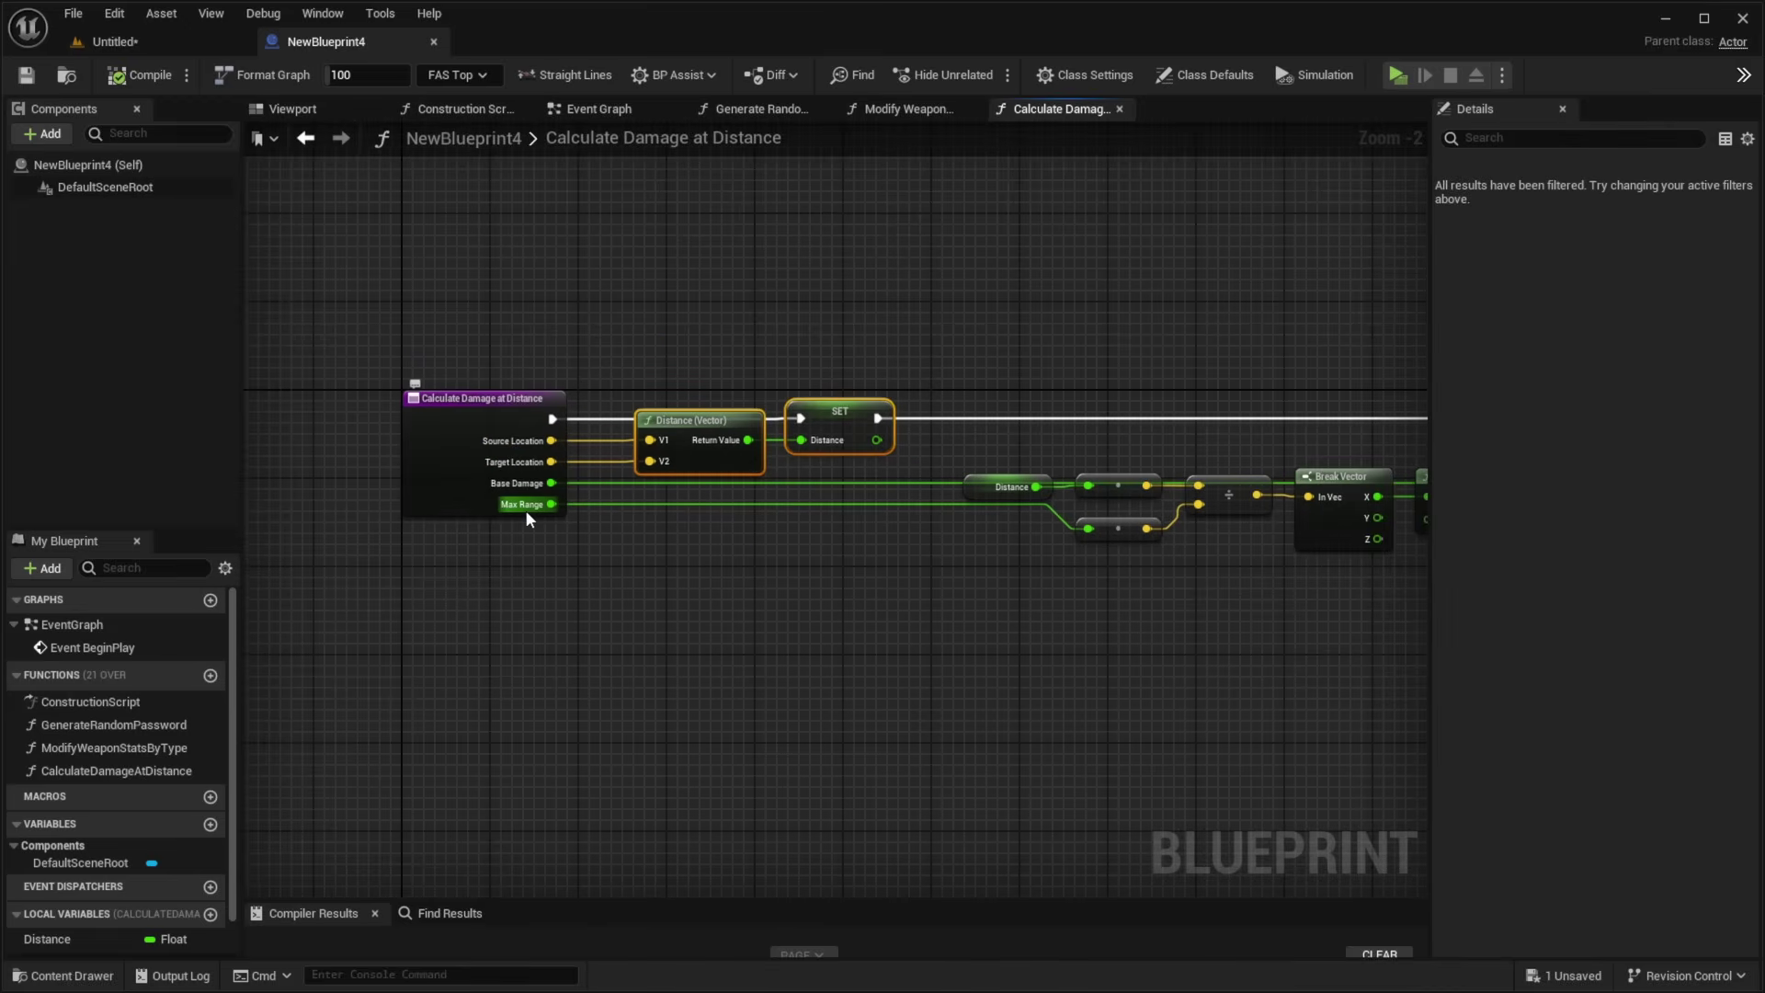
right_click_drag(914, 504, 693, 531)
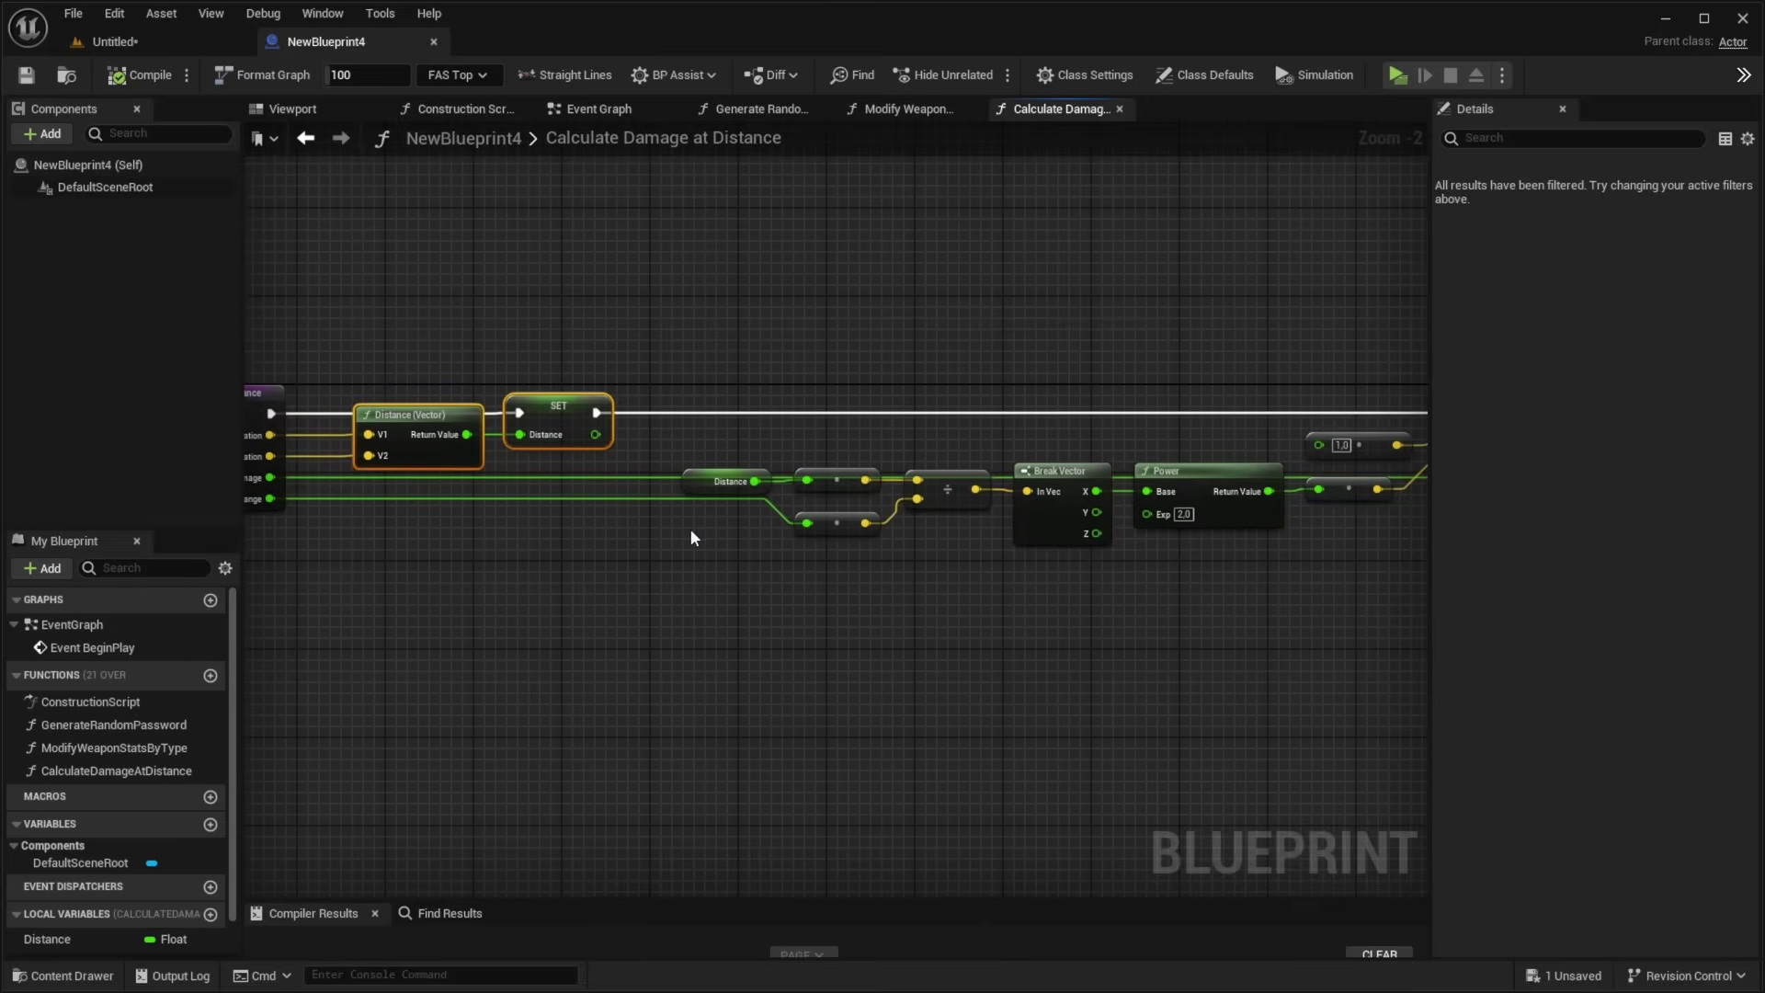
left_click(844, 596)
Inspect the falloff math: Break Vector, 1.0, minus and multiply nodes.
scroll(842, 590, "down", 2)
right_click_drag(842, 591, 390, 620)
scroll(1005, 469, "up", 2)
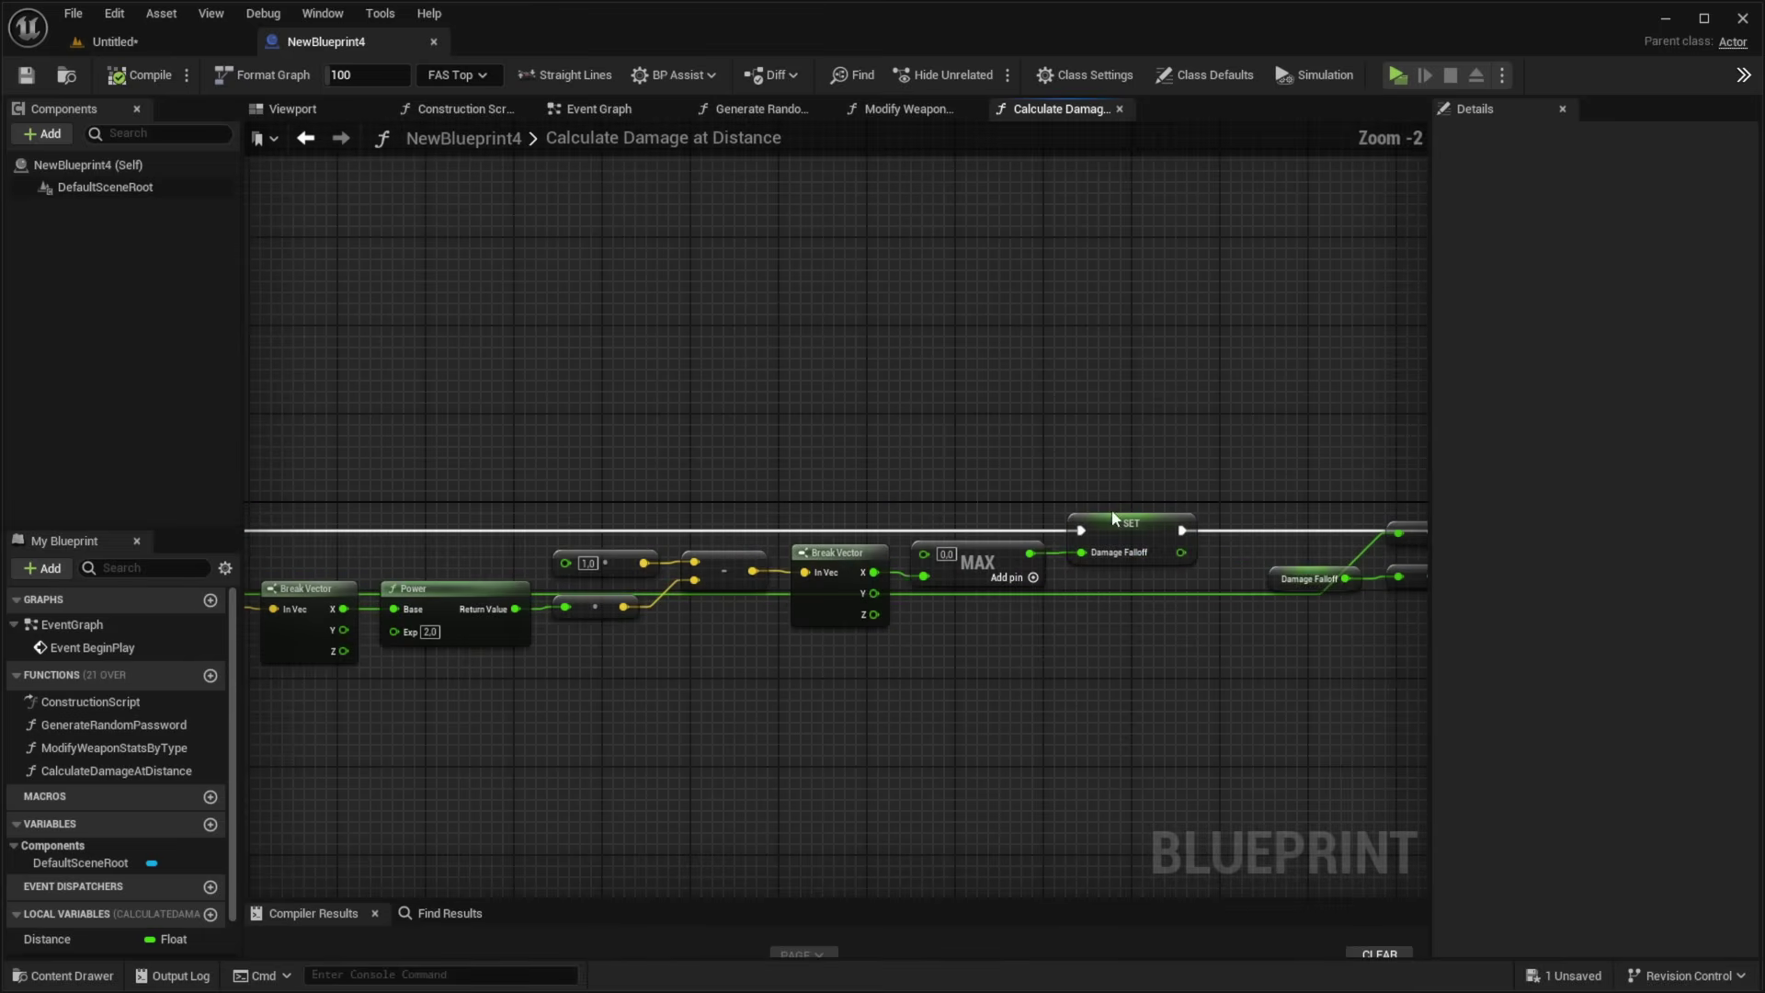
right_click_drag(1027, 586, 1158, 494)
right_click_drag(934, 587, 1078, 531)
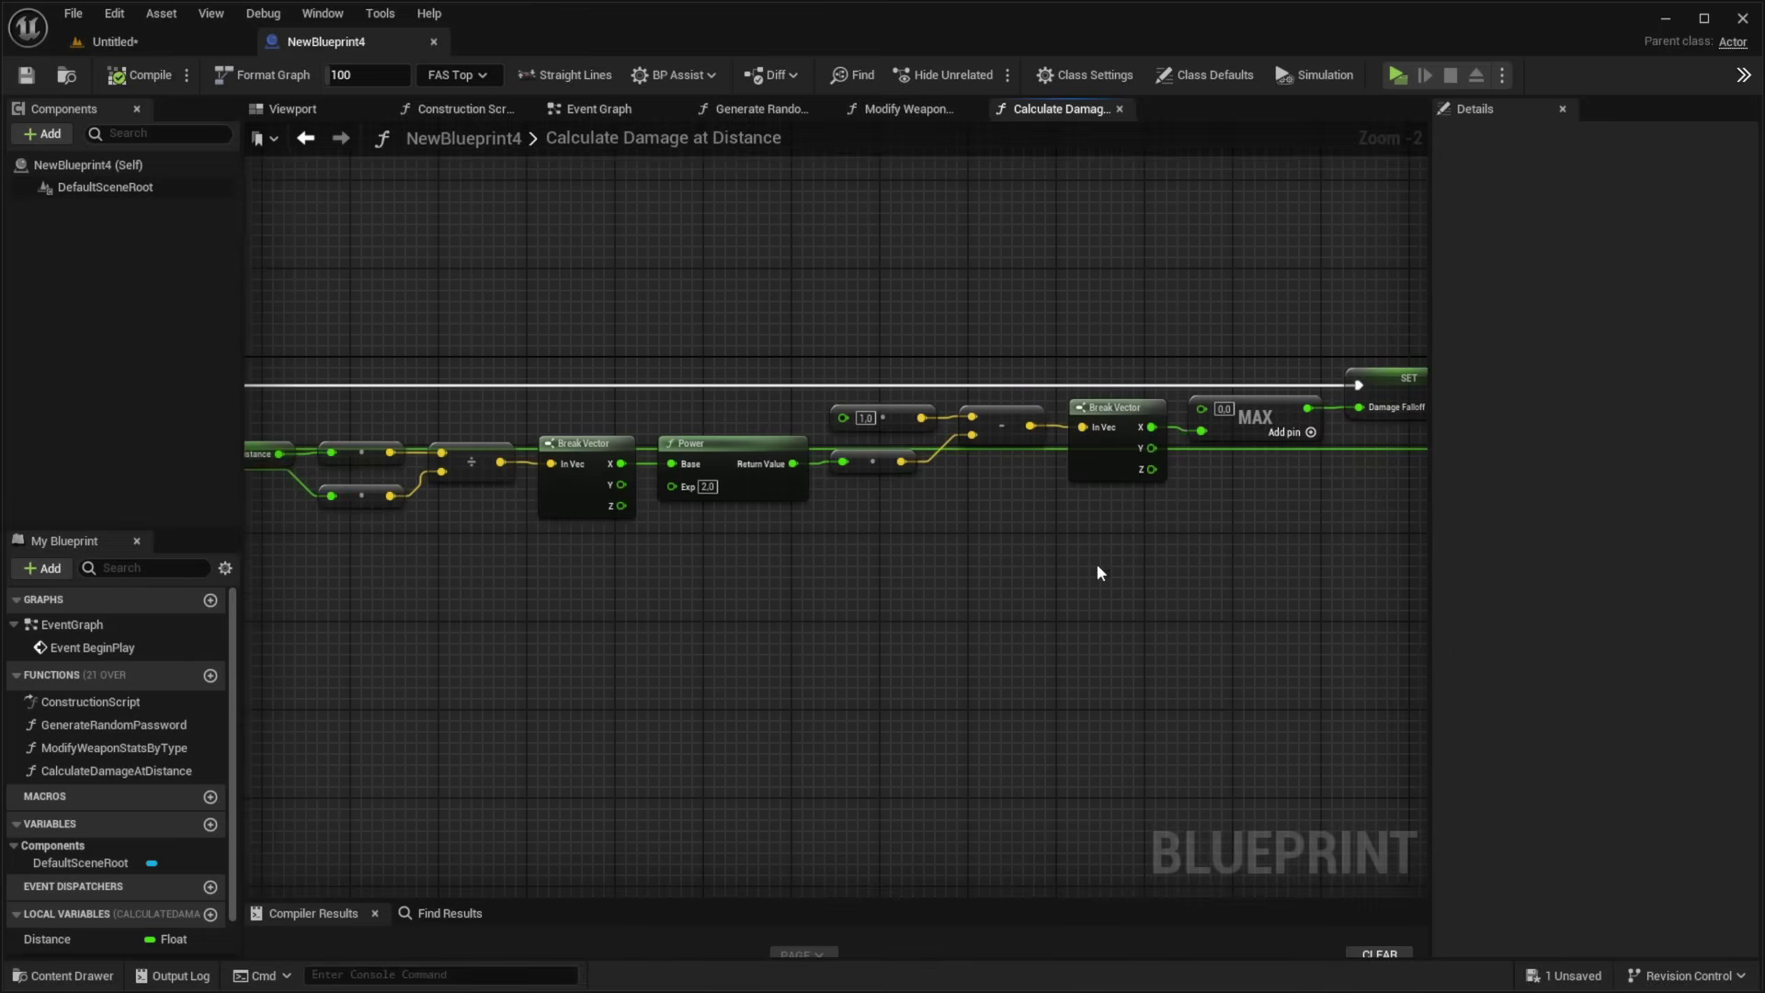
left_click_drag(1146, 708, 860, 418)
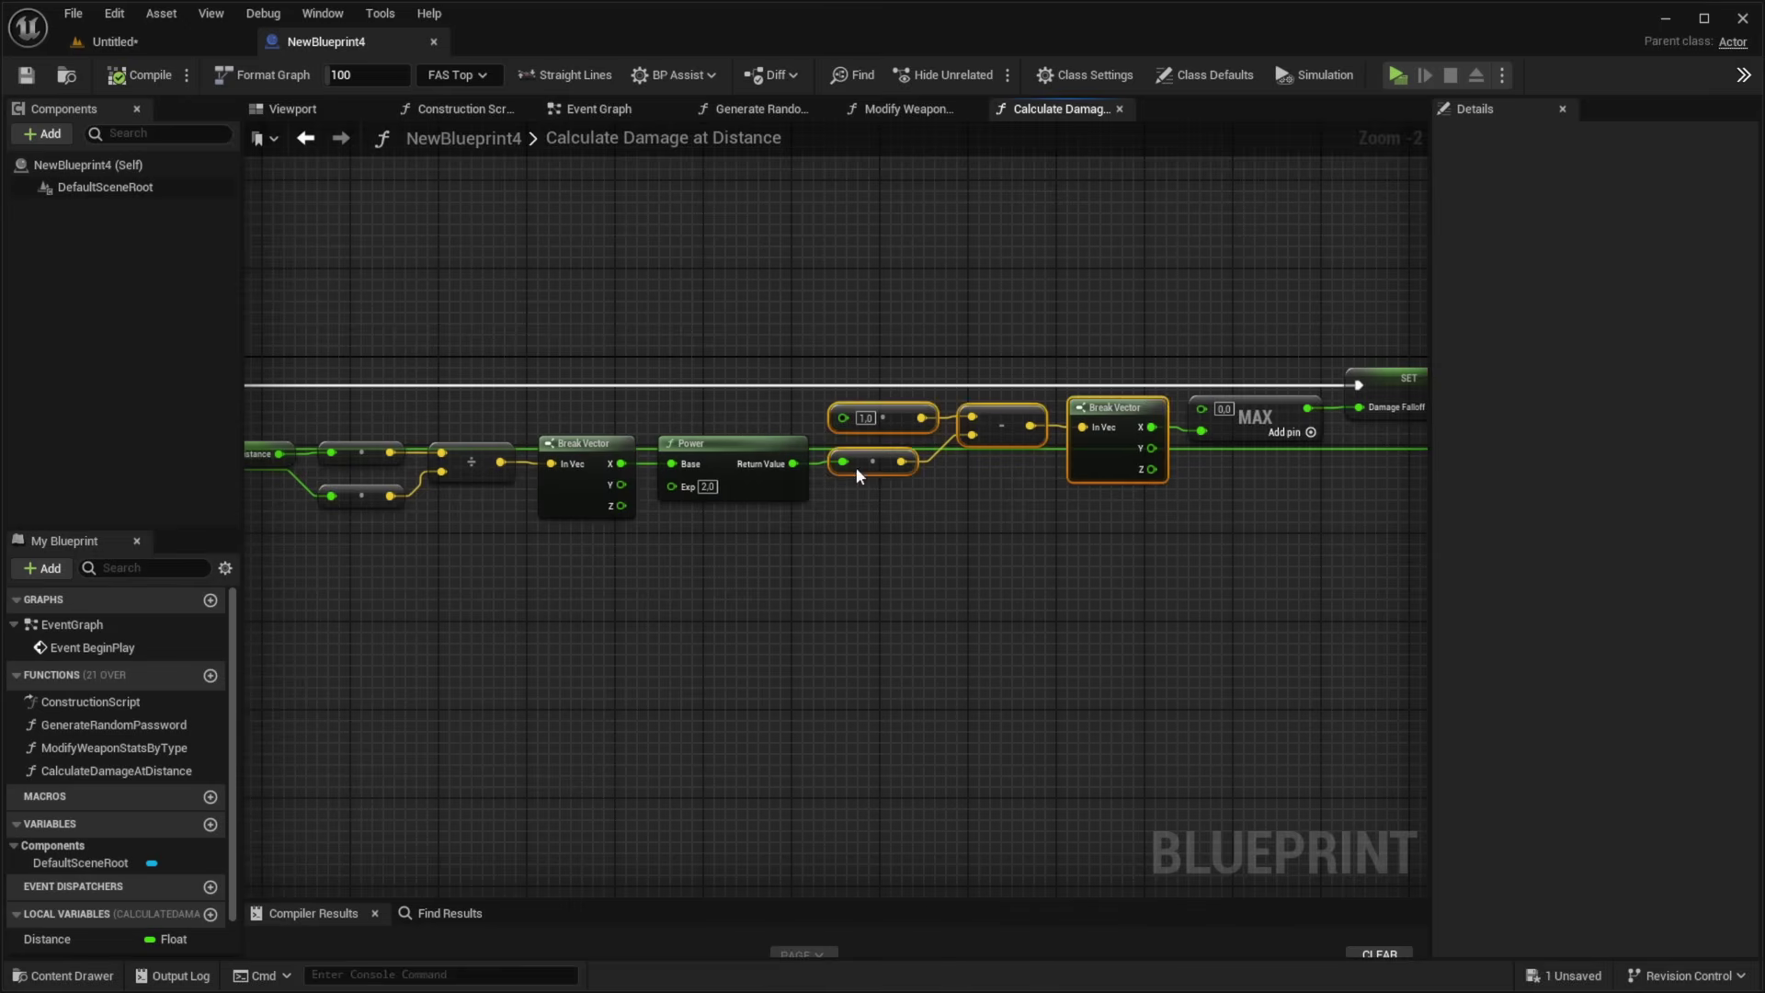
Review the Final Damage, Sign and Return nodes, then compile and save.
scroll(1247, 572, "down", 2)
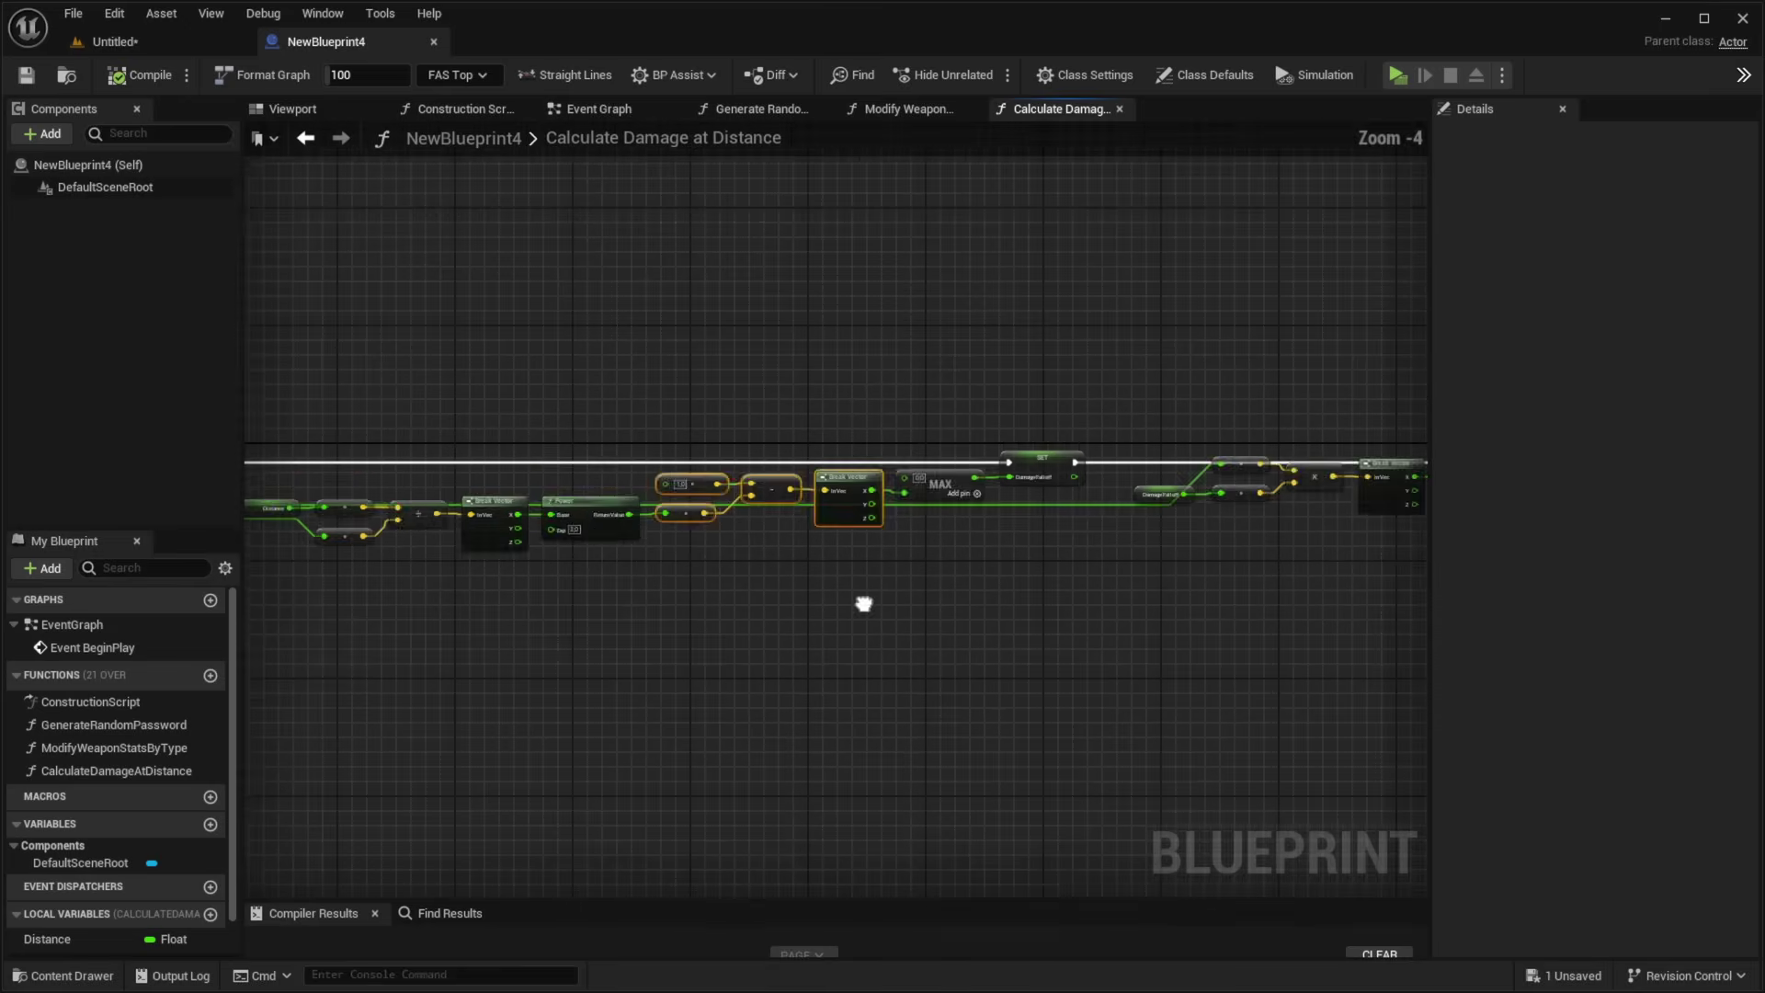
right_click_drag(1375, 459, 329, 373)
right_click_drag(916, 357, 1427, 451)
left_click(849, 800)
right_click_drag(1083, 583, 422, 583)
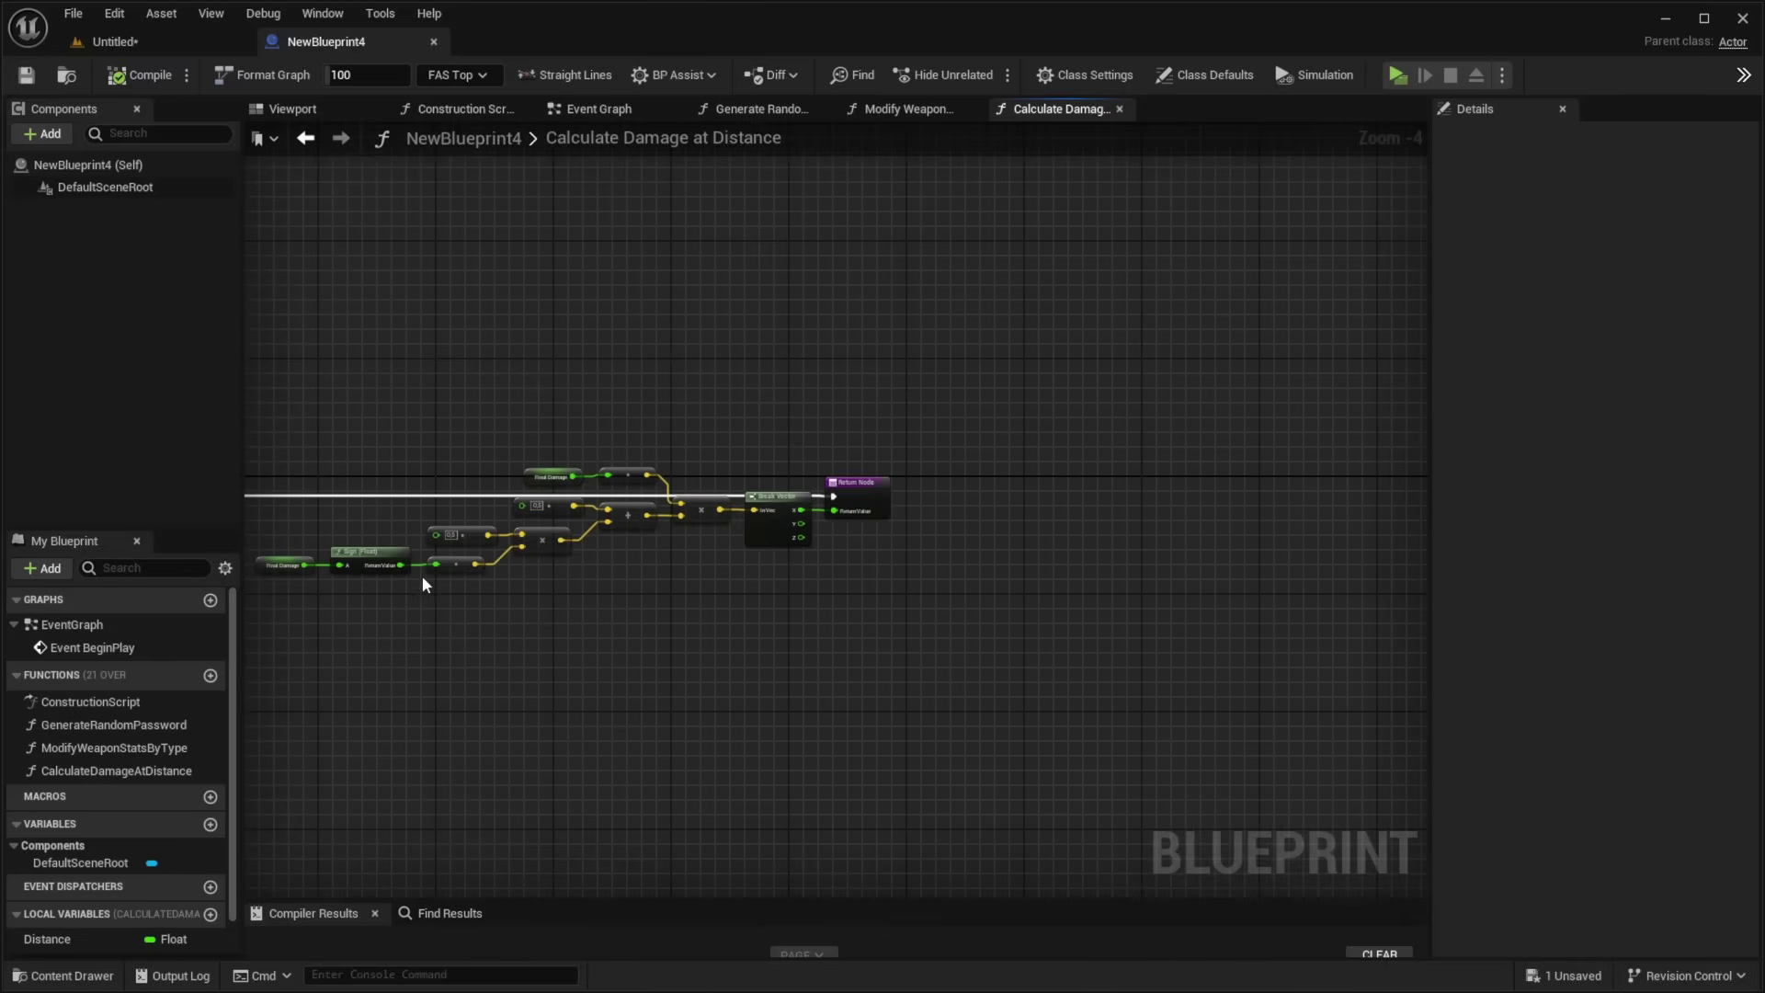
right_click_drag(696, 541, 926, 480)
scroll(926, 480, "up", 2)
left_click(148, 84)
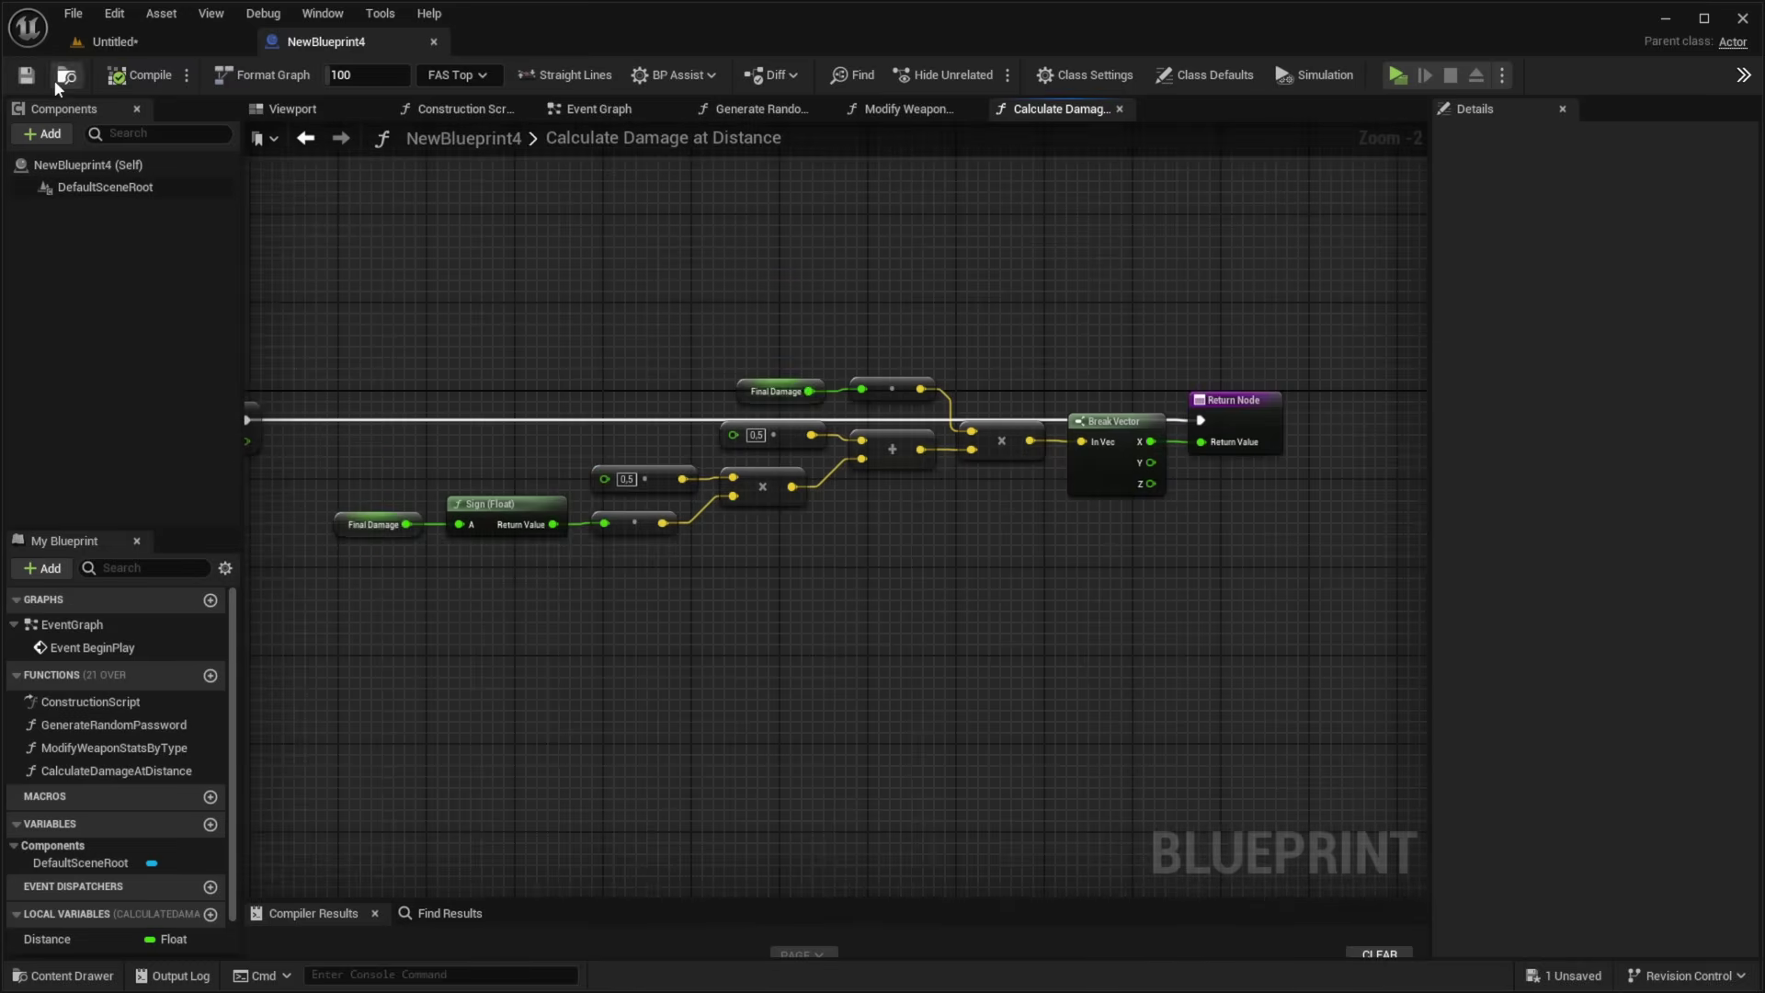
left_click(20, 78)
Return to the Untitled level editor, where the Content Browser lists the project's 22 items.
left_click(177, 42)
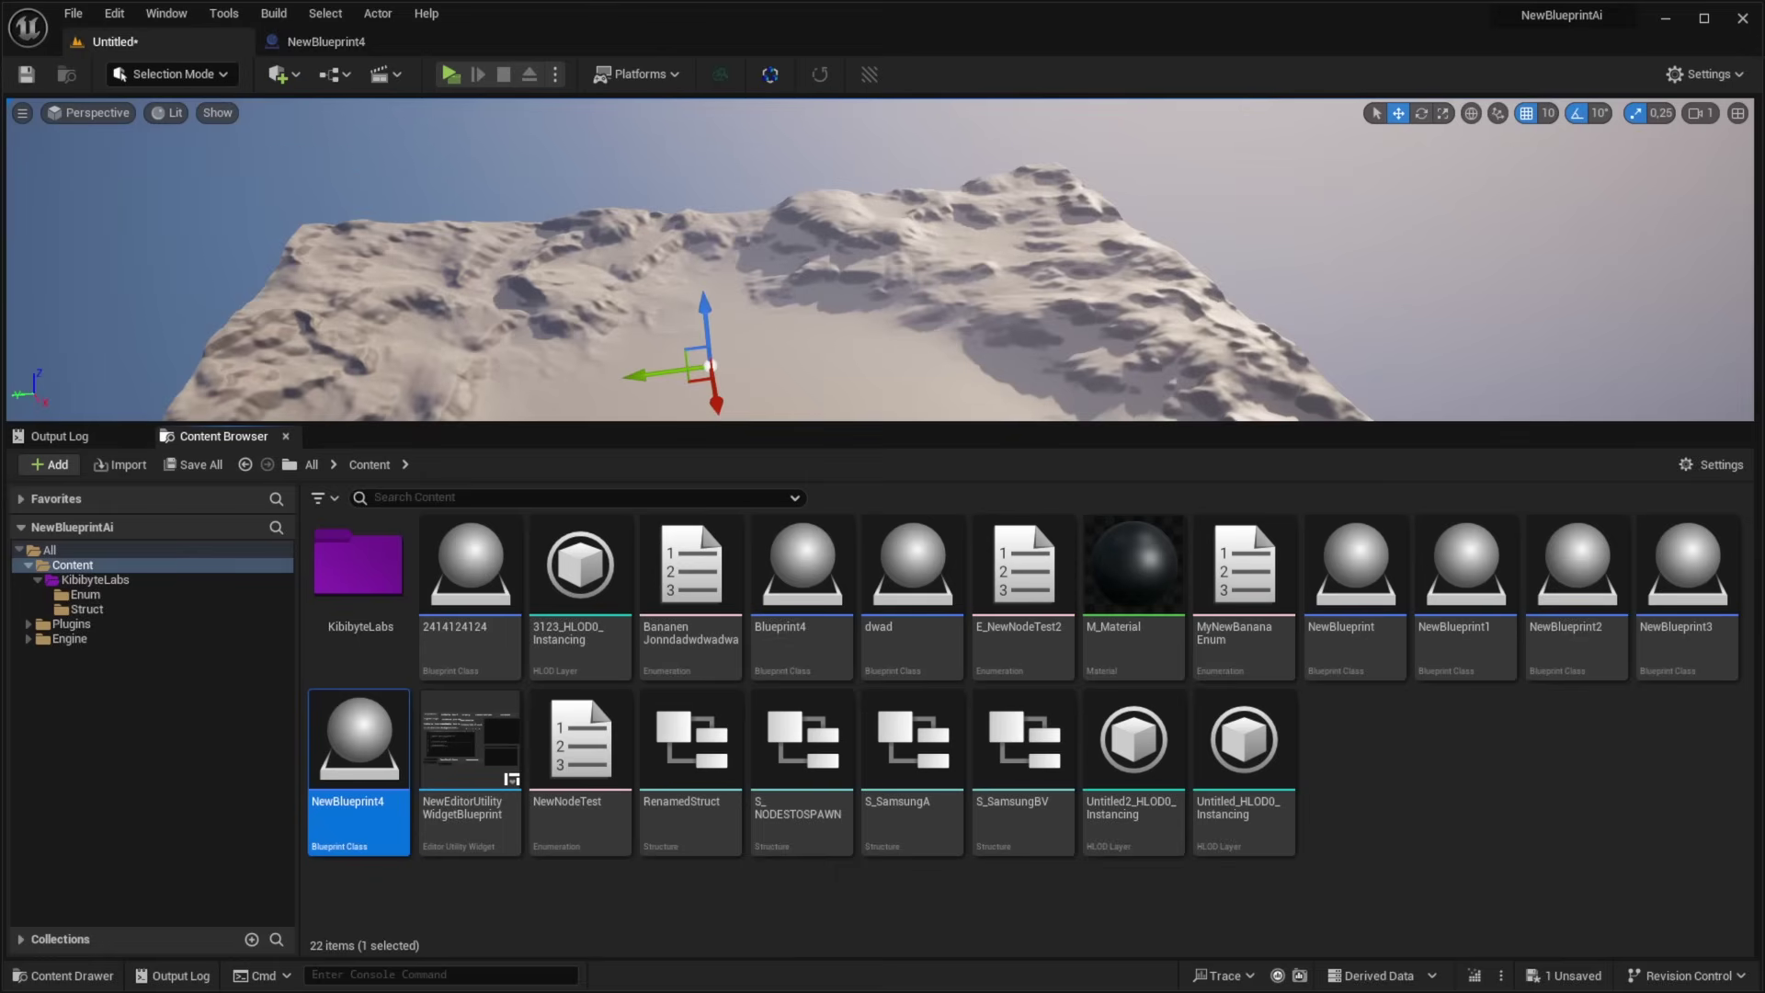